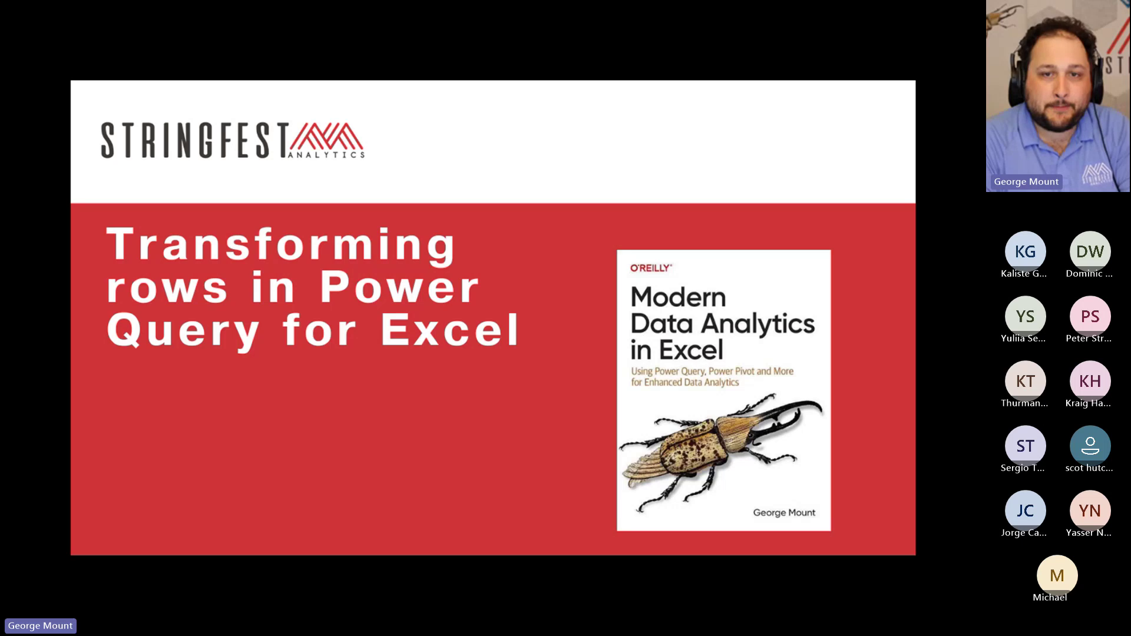
# Switch from the PowerPoint title slide to the Downloads folder in File Explorer
pyautogui.hotkey('alt', 'Tab')
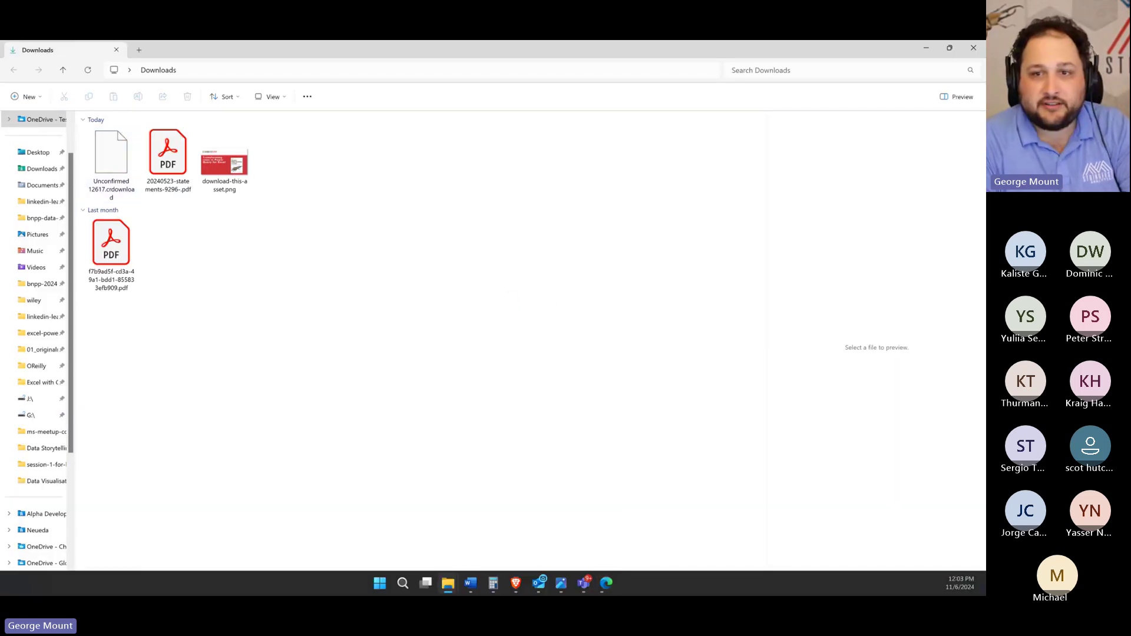
# Extract the modern-analytics-excel-book-main zip in Downloads using Extract All
pyautogui.click(606, 583)
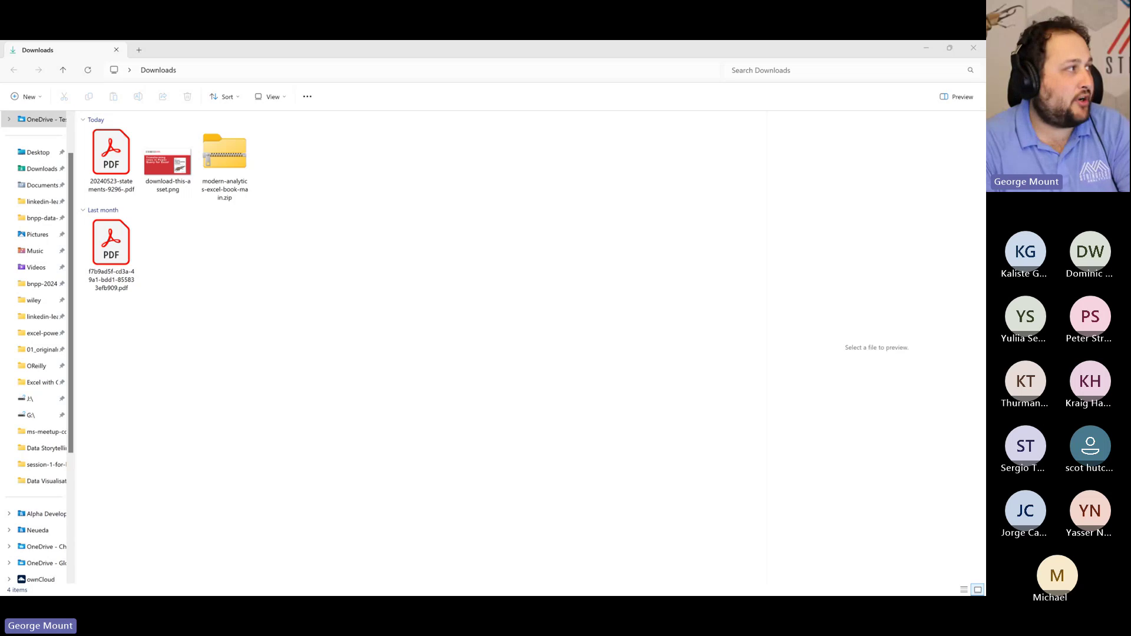
pyautogui.rightClick(218, 181)
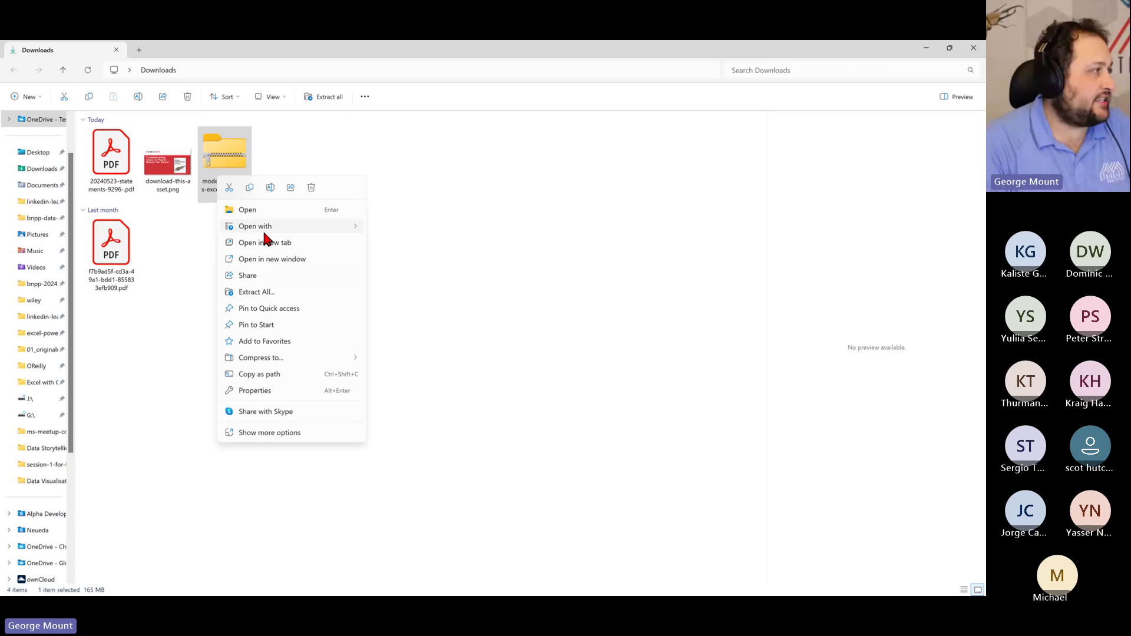
pyautogui.moveTo(271, 232)
pyautogui.click(267, 293)
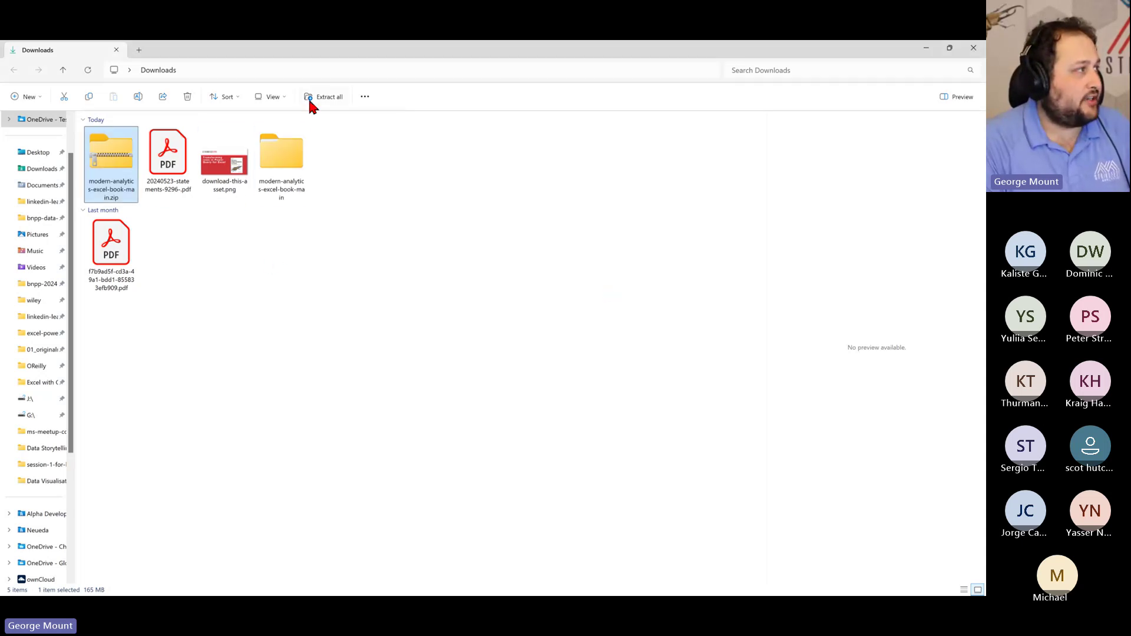
# Open the nested book folder and sort its file list by name ascending
pyautogui.doubleClick(280, 148)
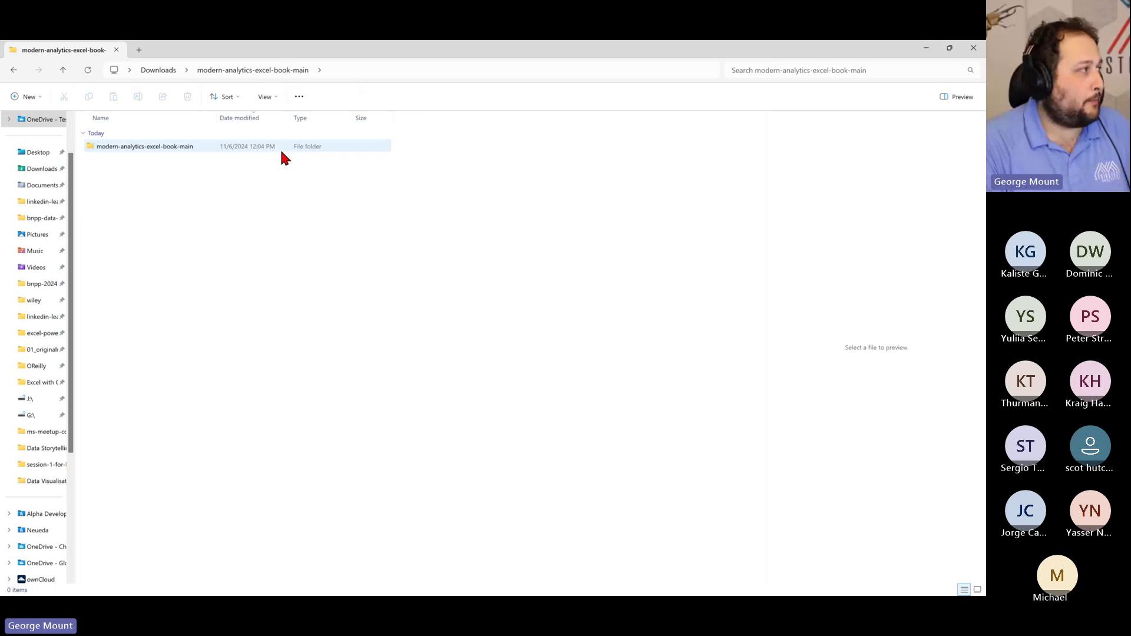
pyautogui.doubleClick(165, 149)
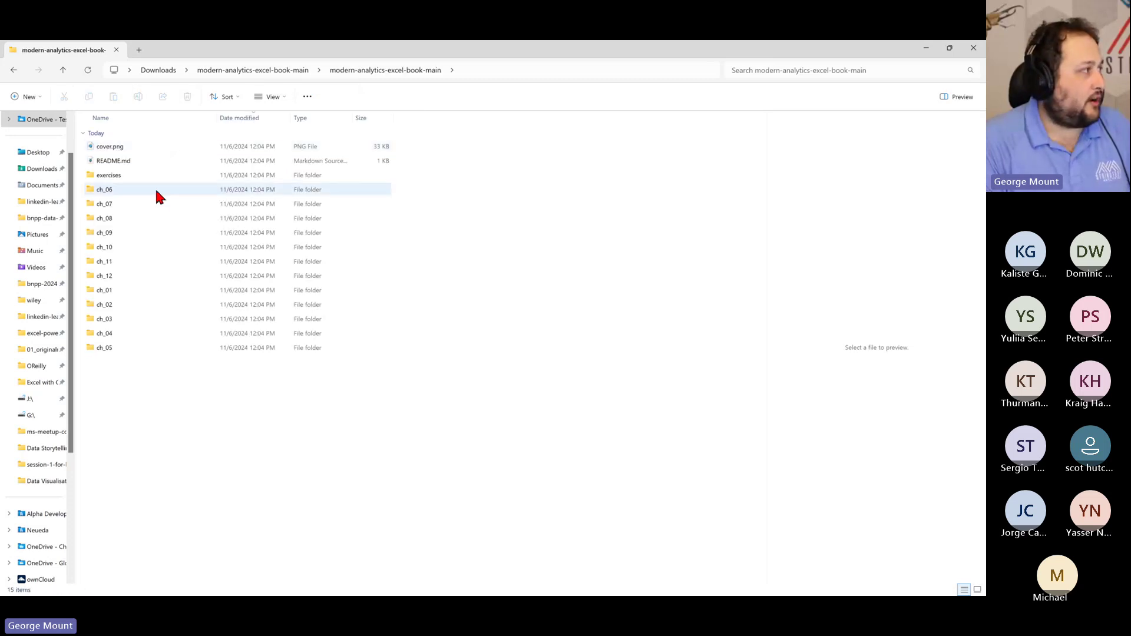
pyautogui.click(136, 120)
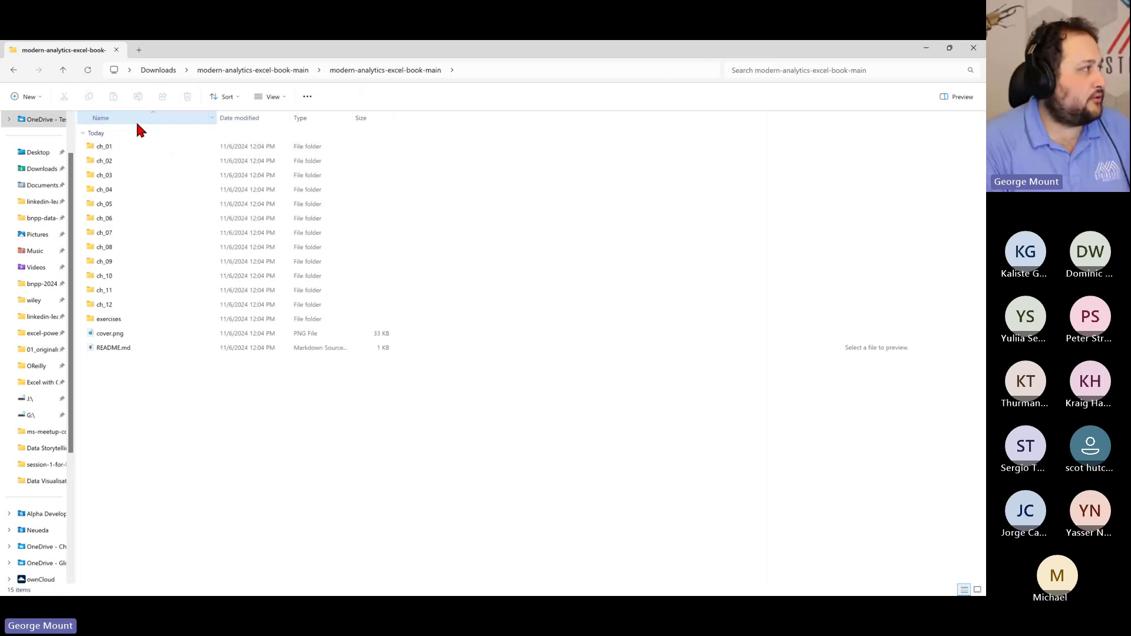
pyautogui.click(121, 175)
# Browse the ch_03 and exercises folders, then select ch_03.xlsx in ch_03
pyautogui.doubleClick(121, 176)
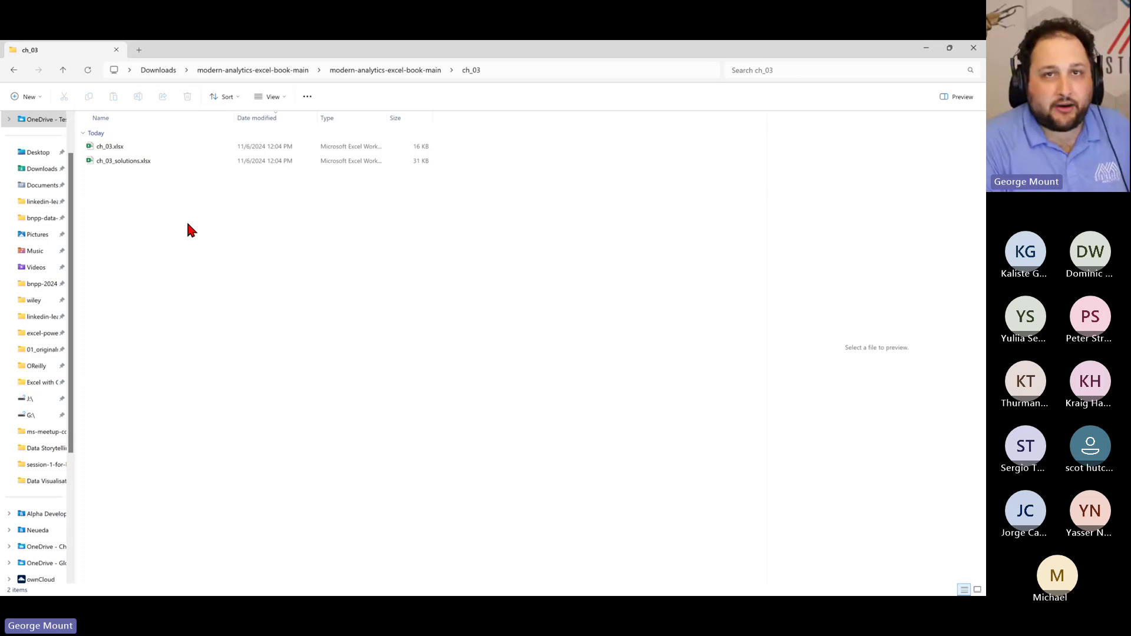
pyautogui.click(354, 72)
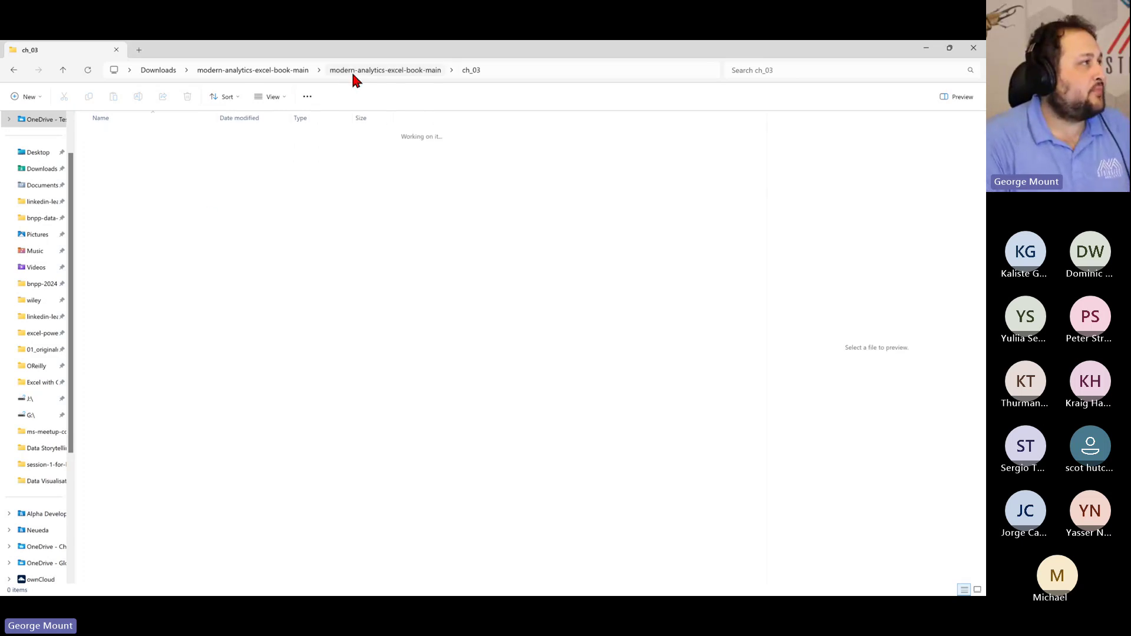
pyautogui.doubleClick(165, 175)
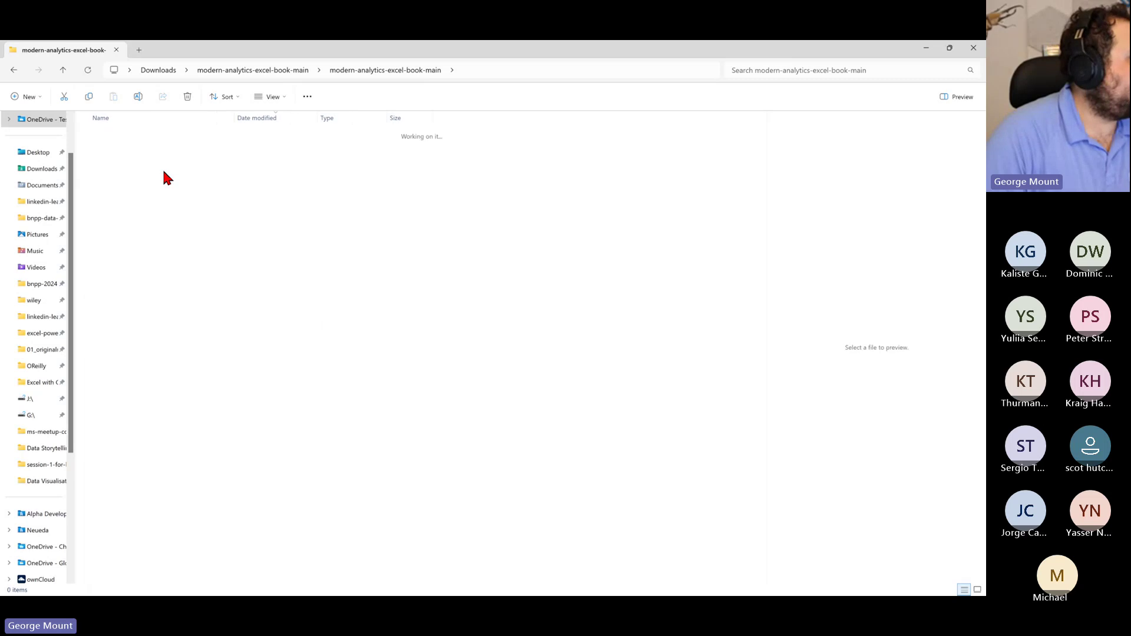
pyautogui.click(360, 70)
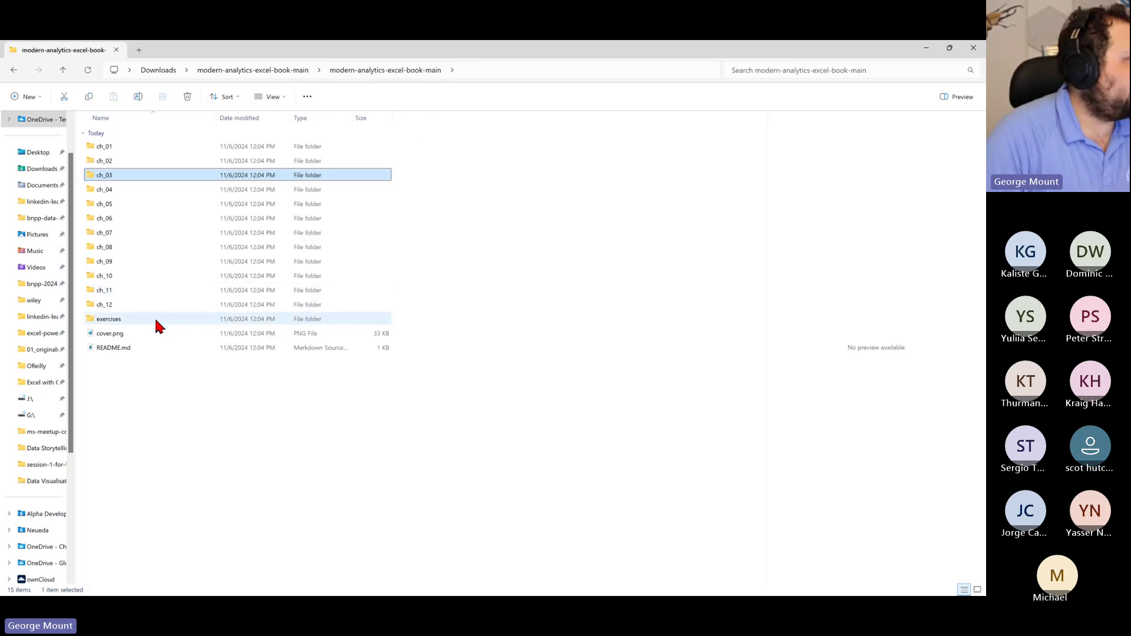
pyautogui.doubleClick(159, 321)
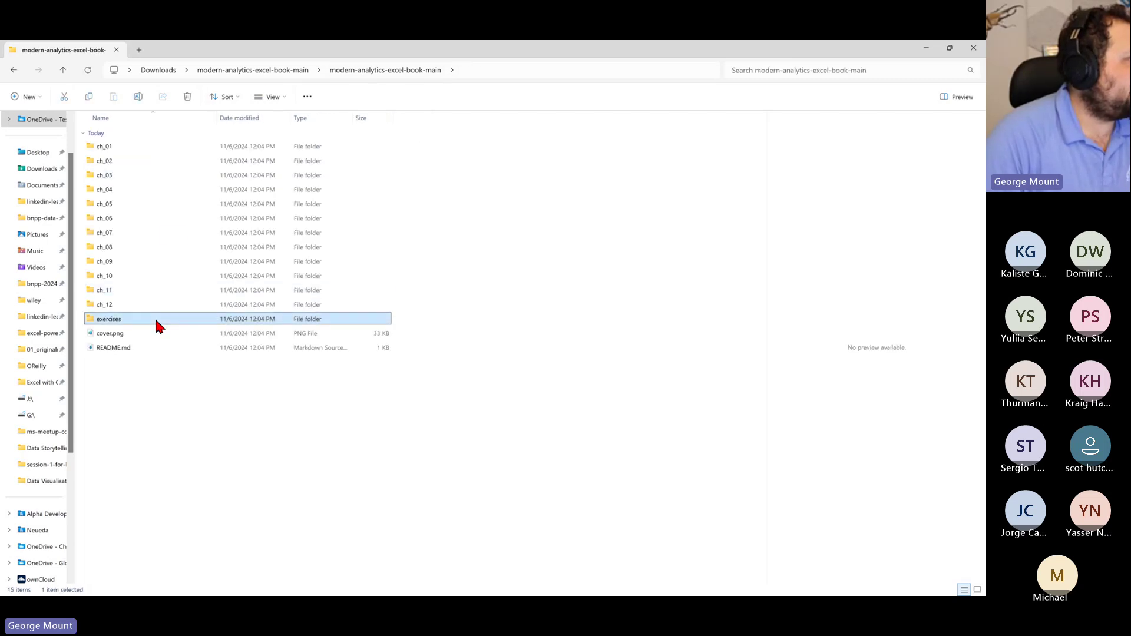
pyautogui.click(375, 69)
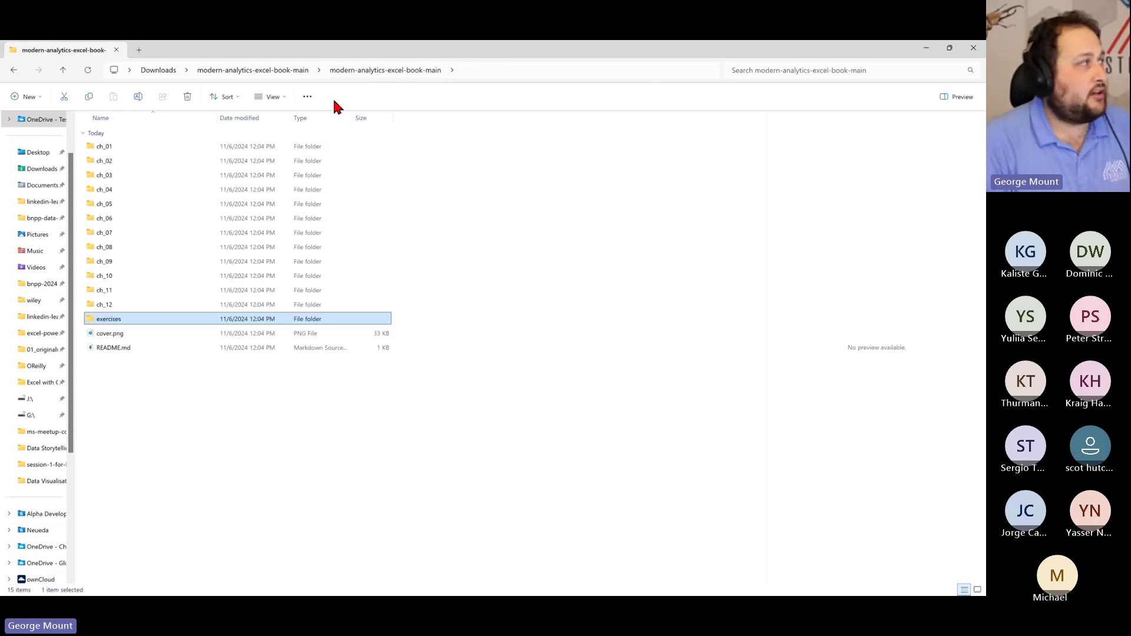
pyautogui.doubleClick(111, 175)
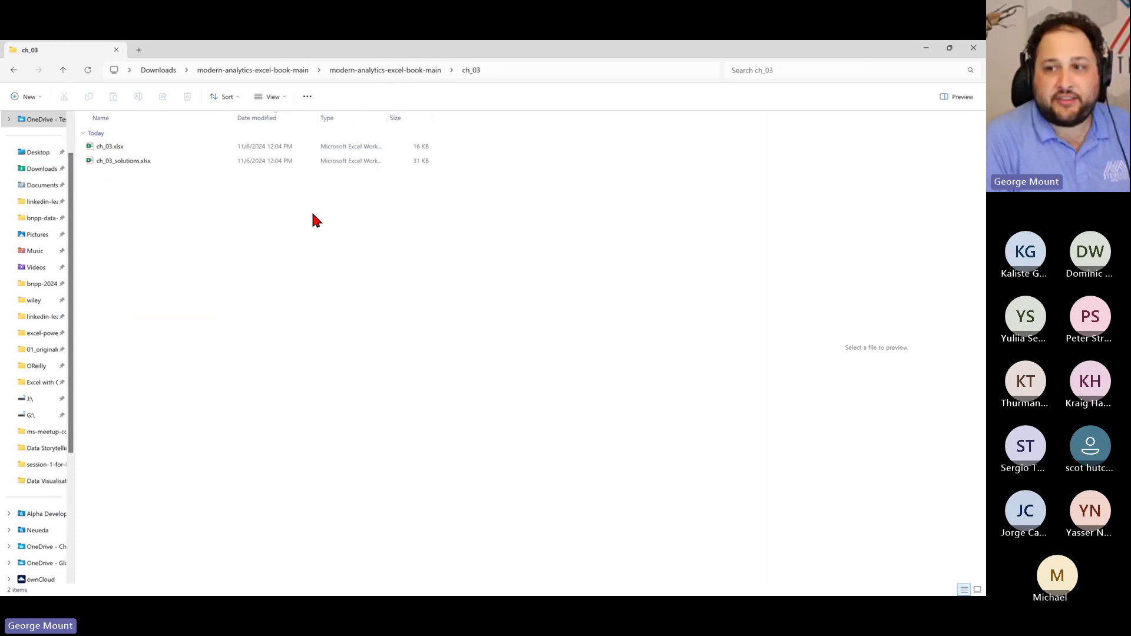
pyautogui.click(139, 147)
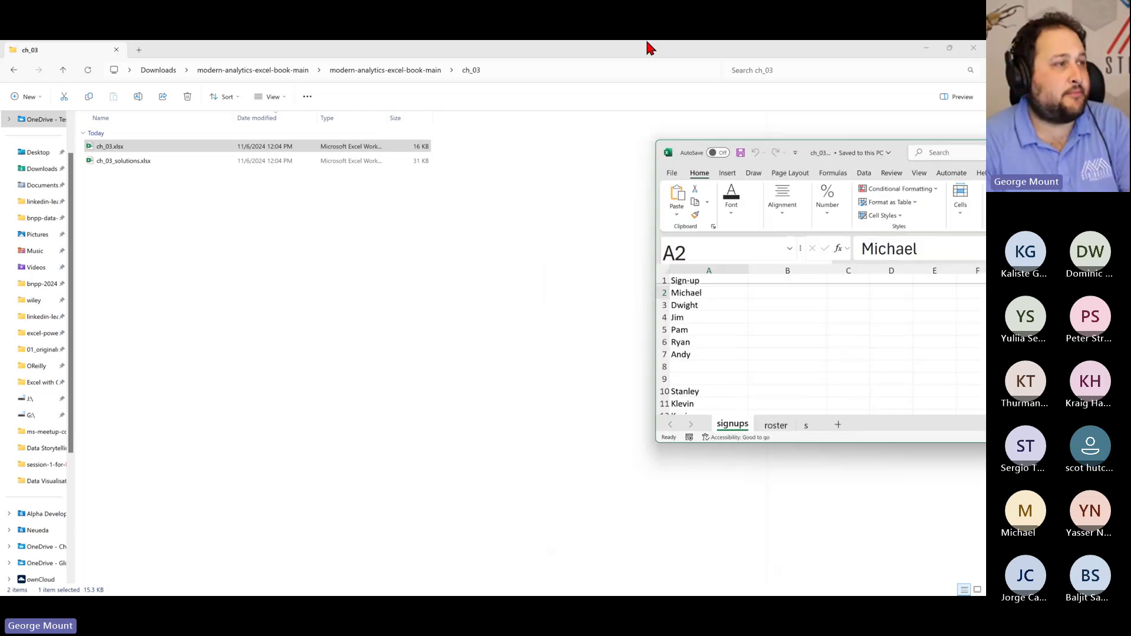
# Scroll to the top of the signups sheet and show the Data ribbon tools
pyautogui.scroll(5, 575, 228)
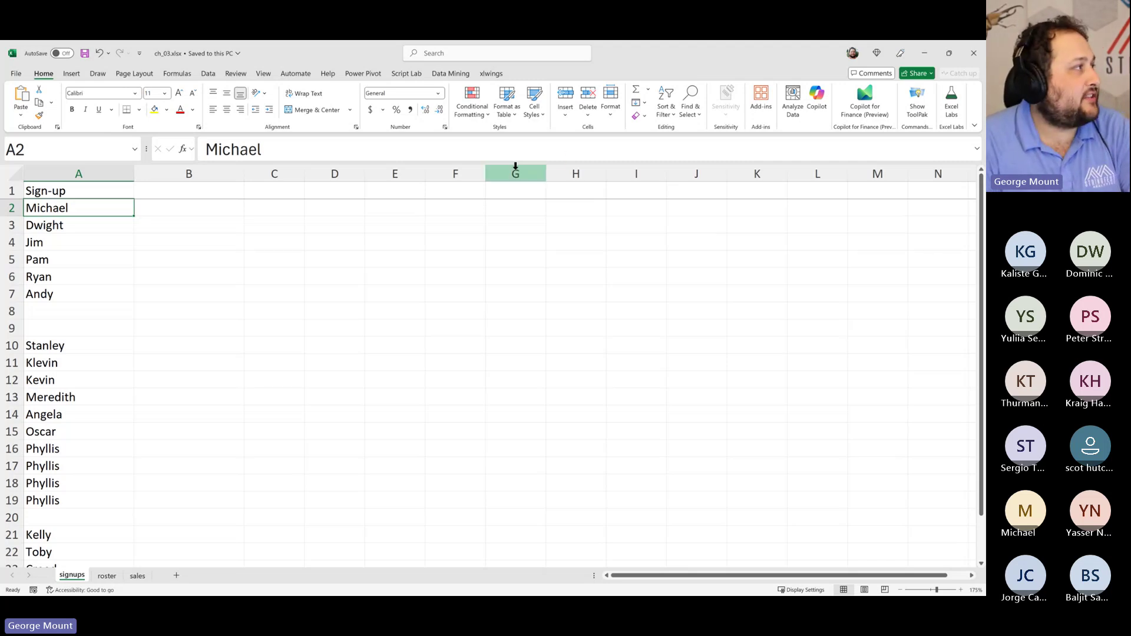
pyautogui.click(212, 76)
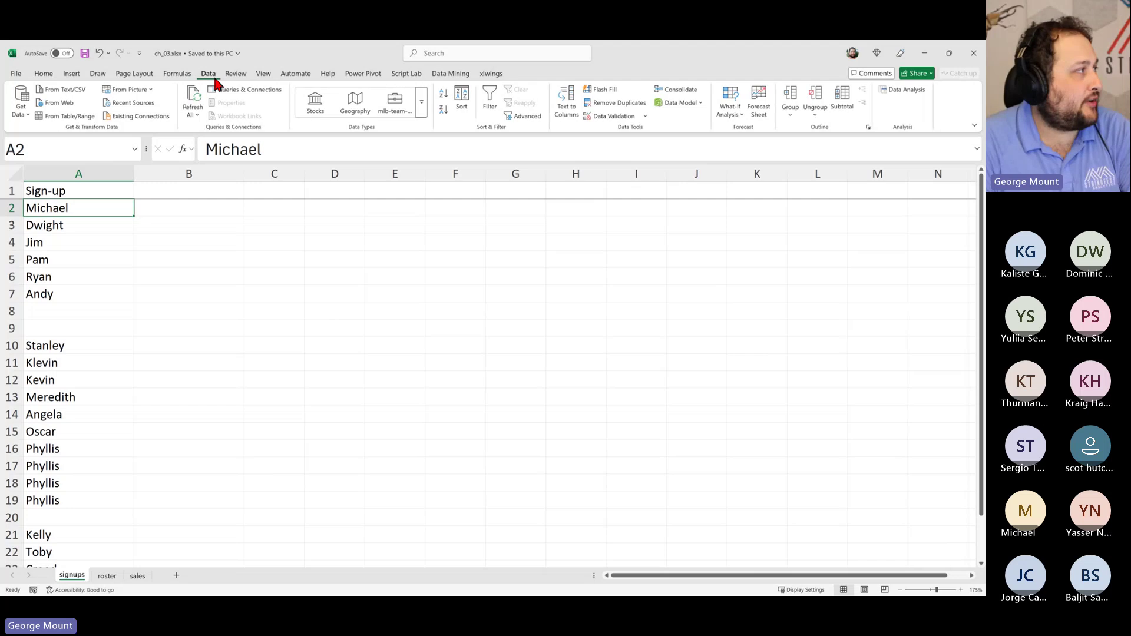
# Start From Table/Range and move the Create Table dialog off the data
pyautogui.click(92, 117)
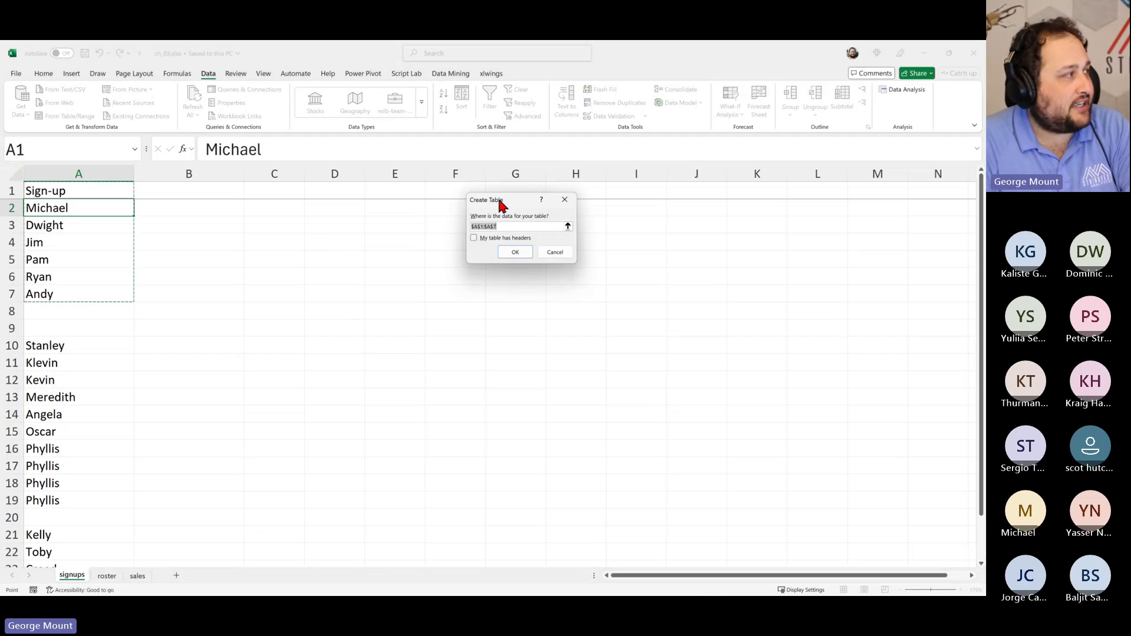
pyautogui.moveTo(498, 198); pyautogui.dragTo(306, 197)
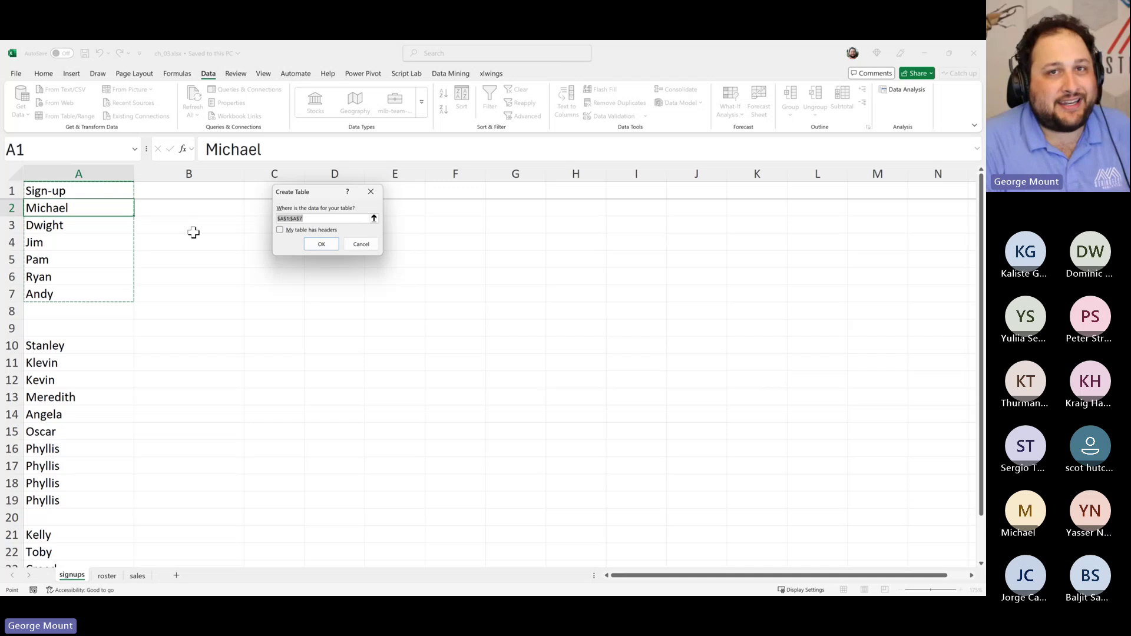
pyautogui.scroll(-4, 73, 303)
pyautogui.scroll(4, 78, 306)
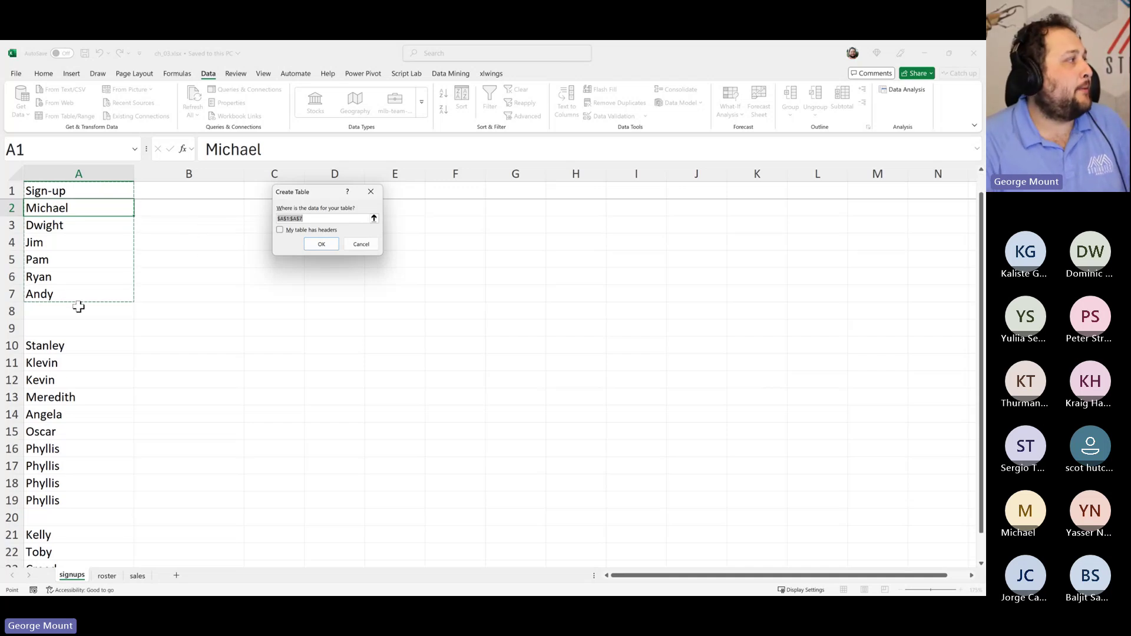
pyautogui.scroll(-3, 68, 239)
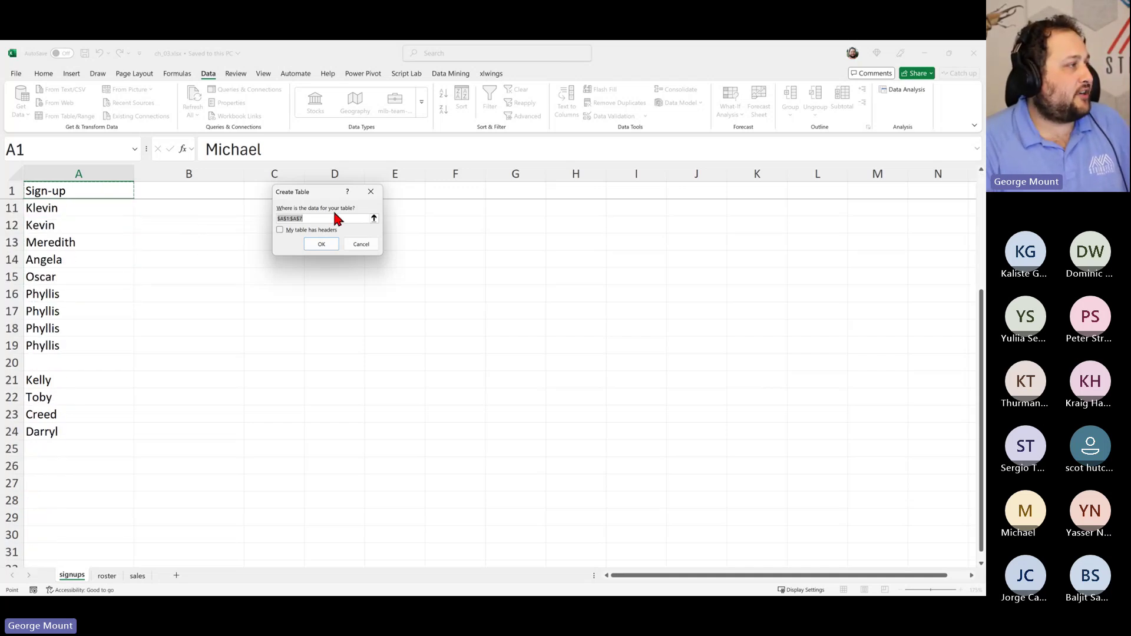
pyautogui.scroll(-4, 103, 276)
pyautogui.scroll(7, 220, 252)
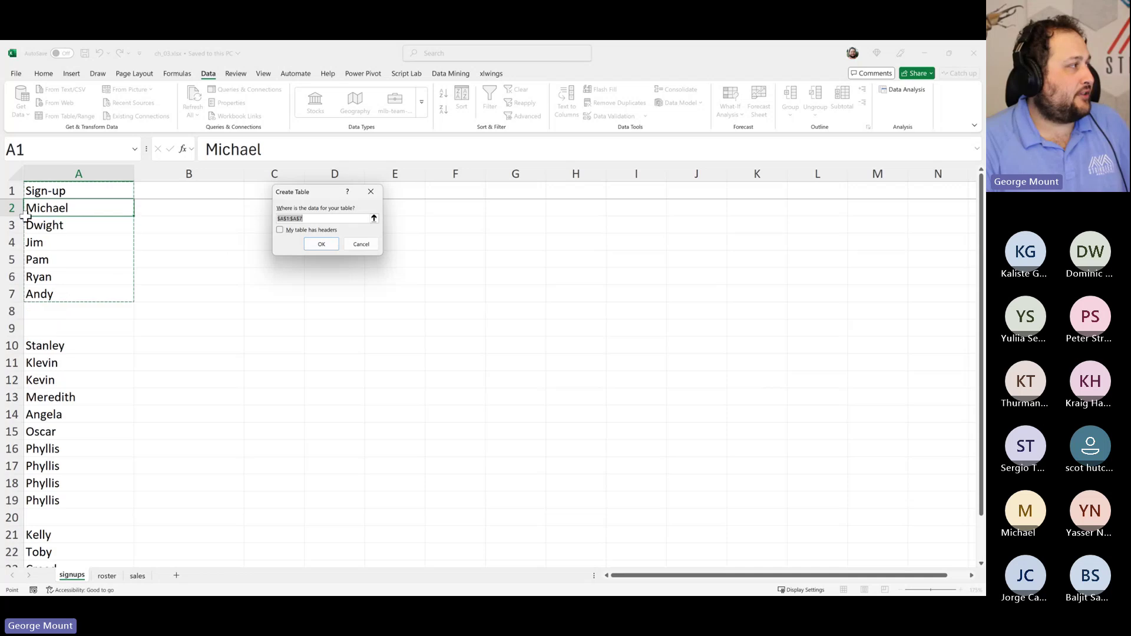
# Set the table range to $A$1:$A$24 and tick My table has headers
pyautogui.click(65, 192)
pyautogui.moveTo(65, 194); pyautogui.dragTo(38, 535)
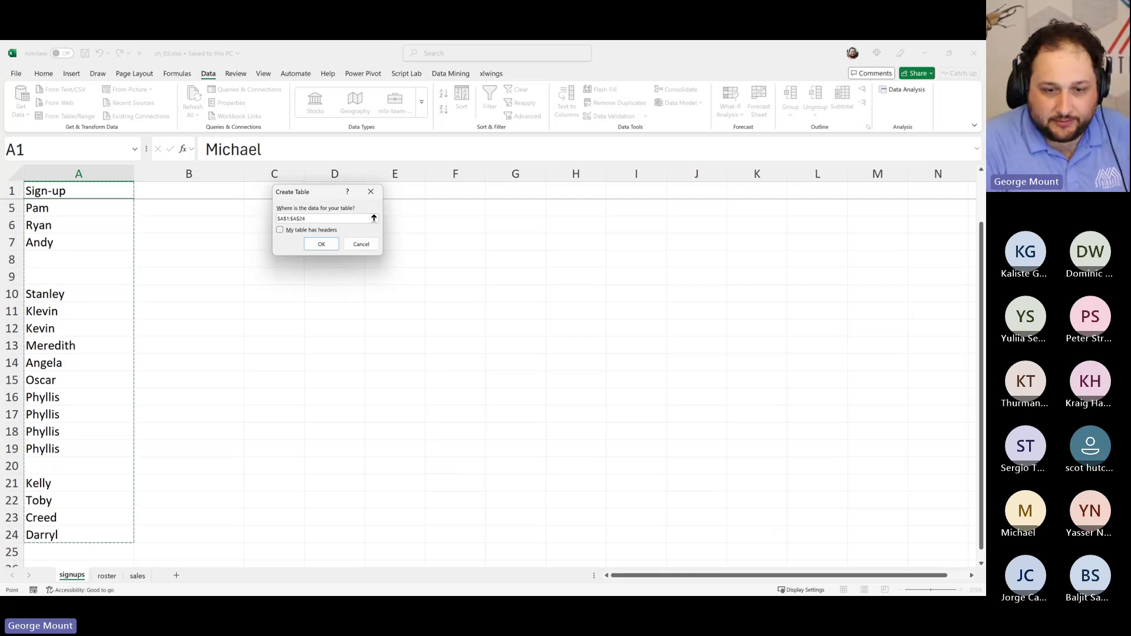
pyautogui.hotkey('alt', 'Tab')
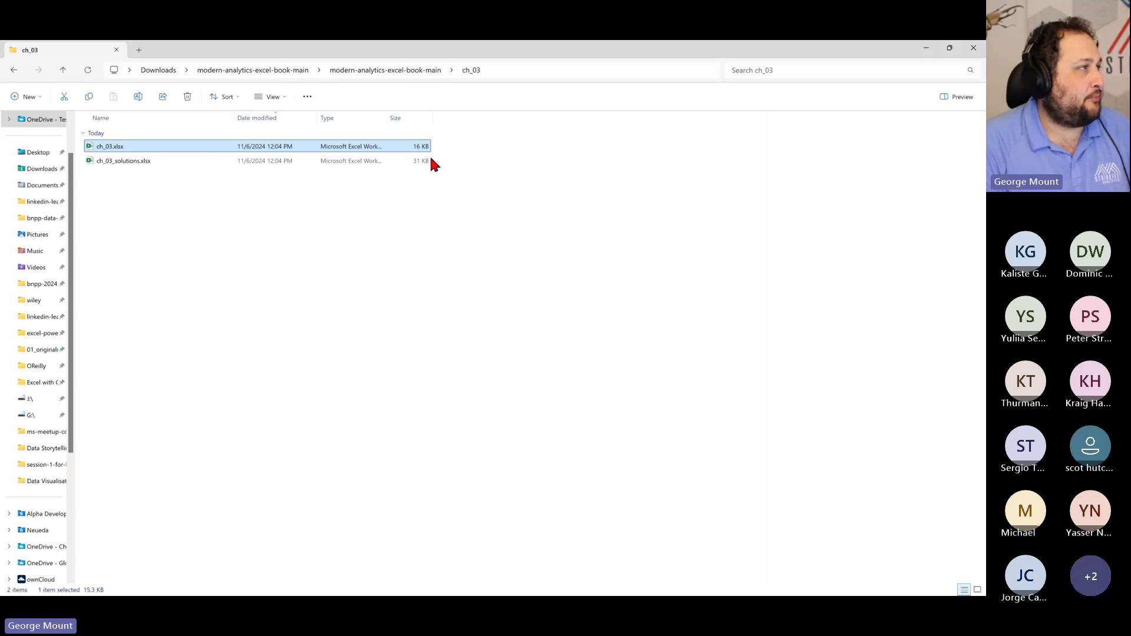
pyautogui.click(926, 48)
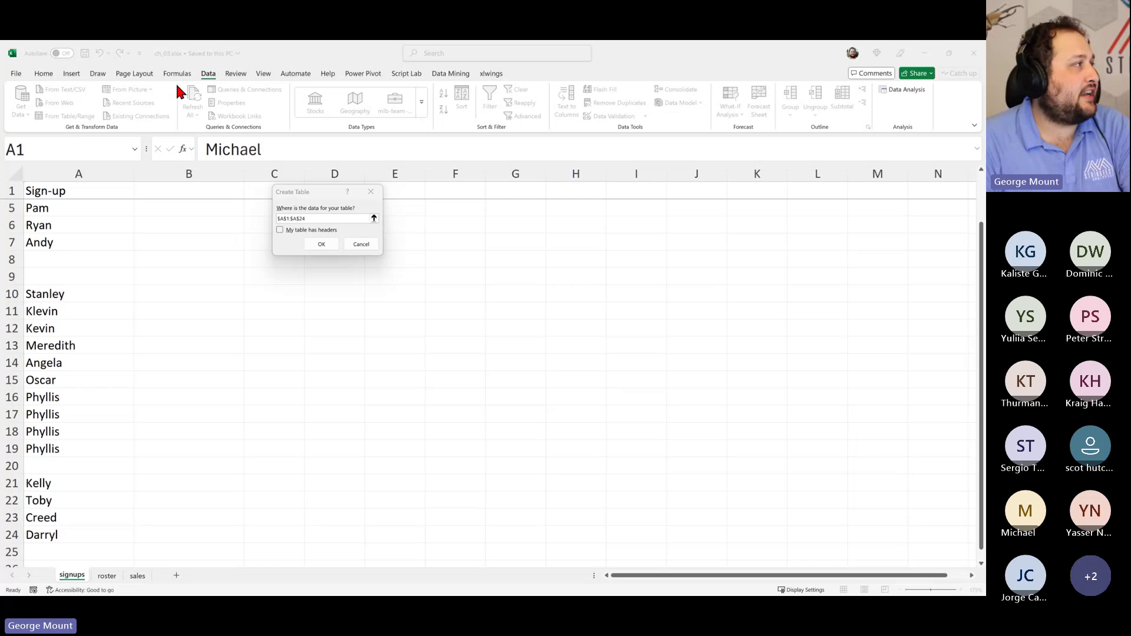
pyautogui.moveTo(314, 191); pyautogui.dragTo(348, 190)
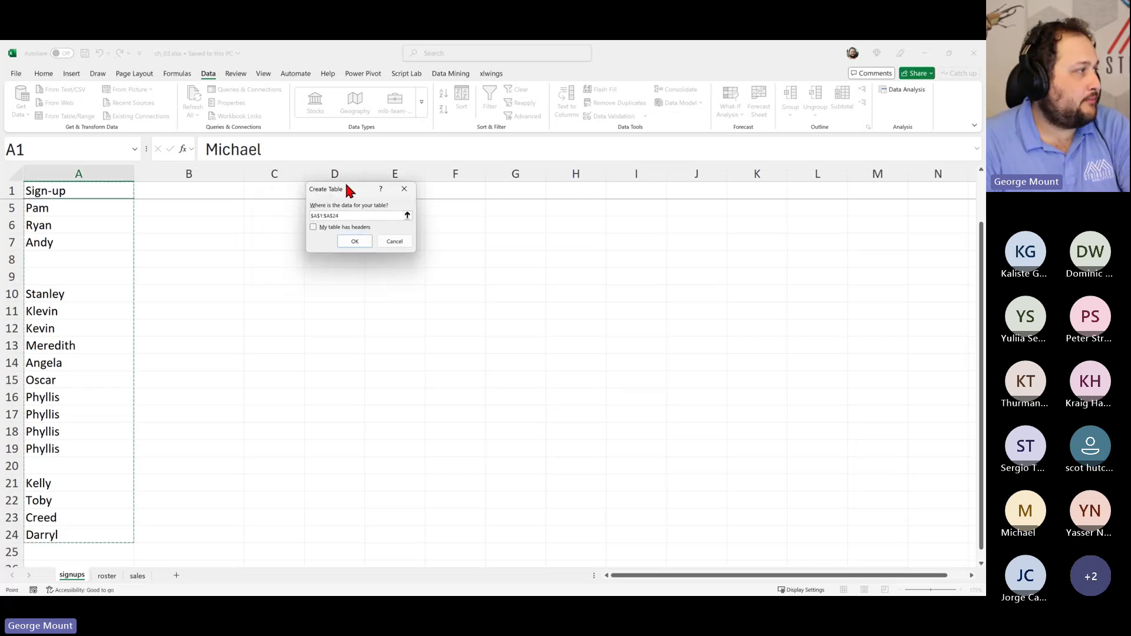
pyautogui.scroll(-3, 70, 434)
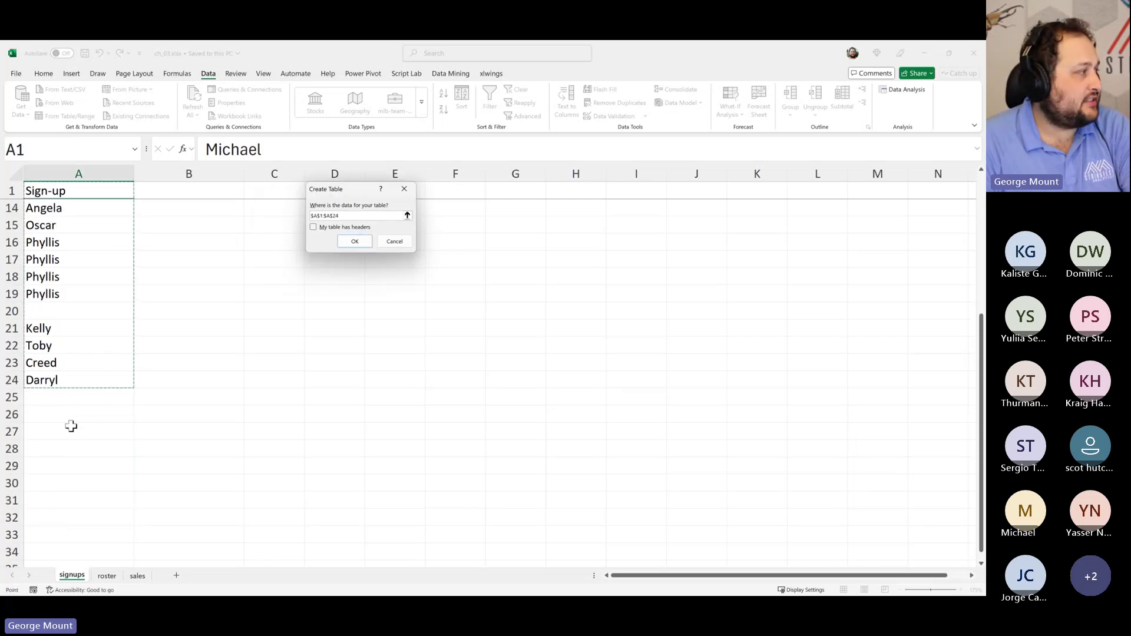
pyautogui.scroll(4, 43, 294)
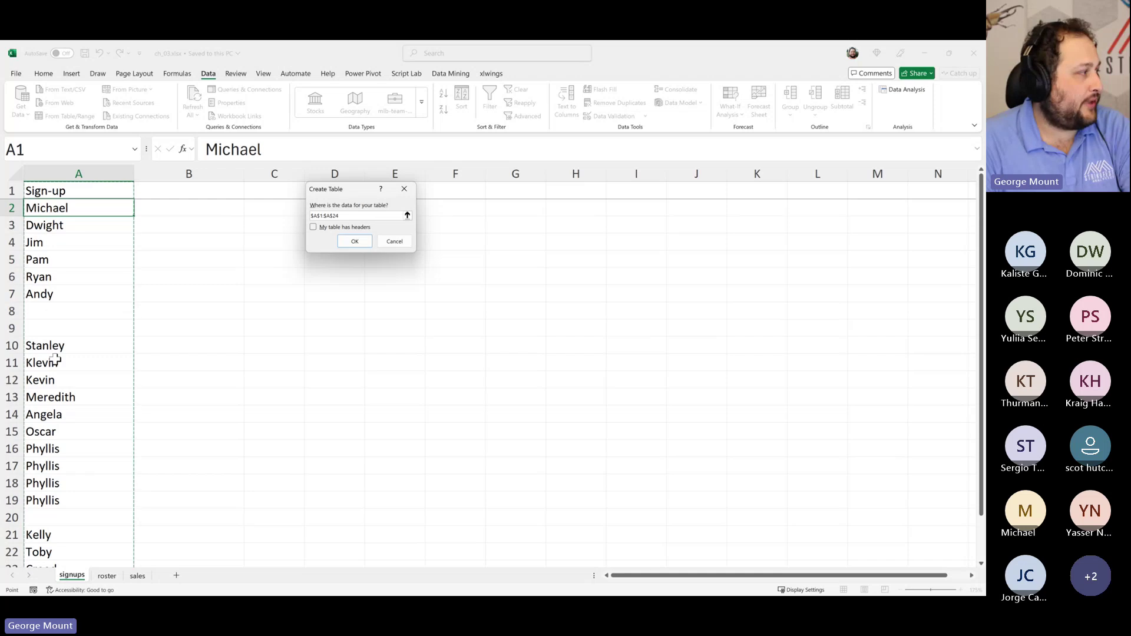
pyautogui.scroll(-3, 55, 358)
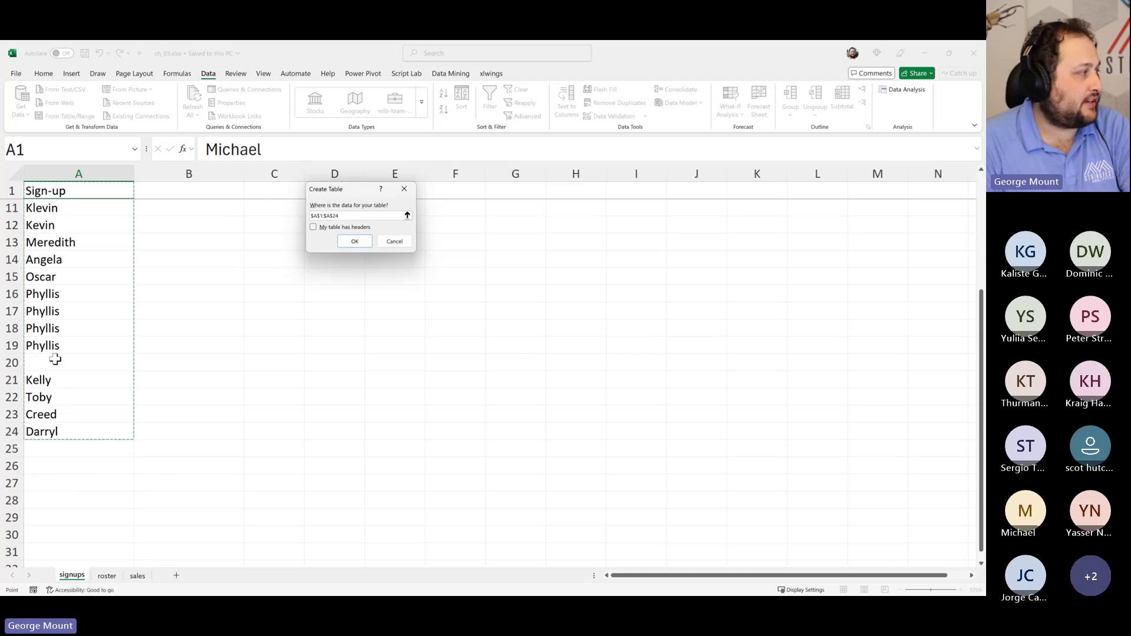
pyautogui.click(314, 228)
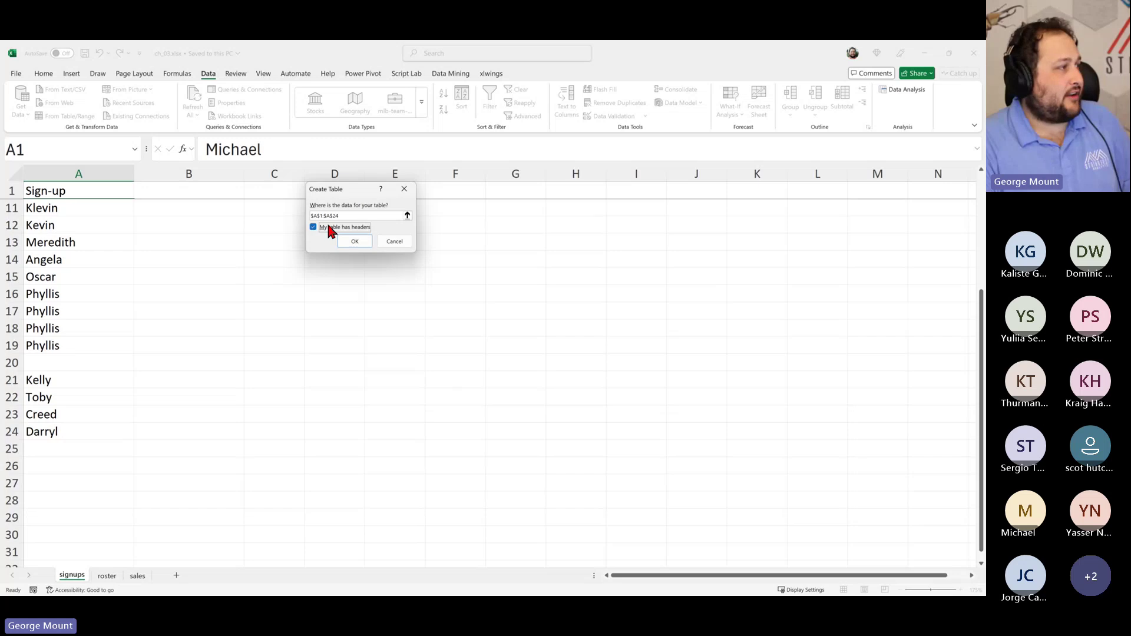
# Confirm Create Table so the sign-up list loads into Power Query as Table2
pyautogui.click(362, 242)
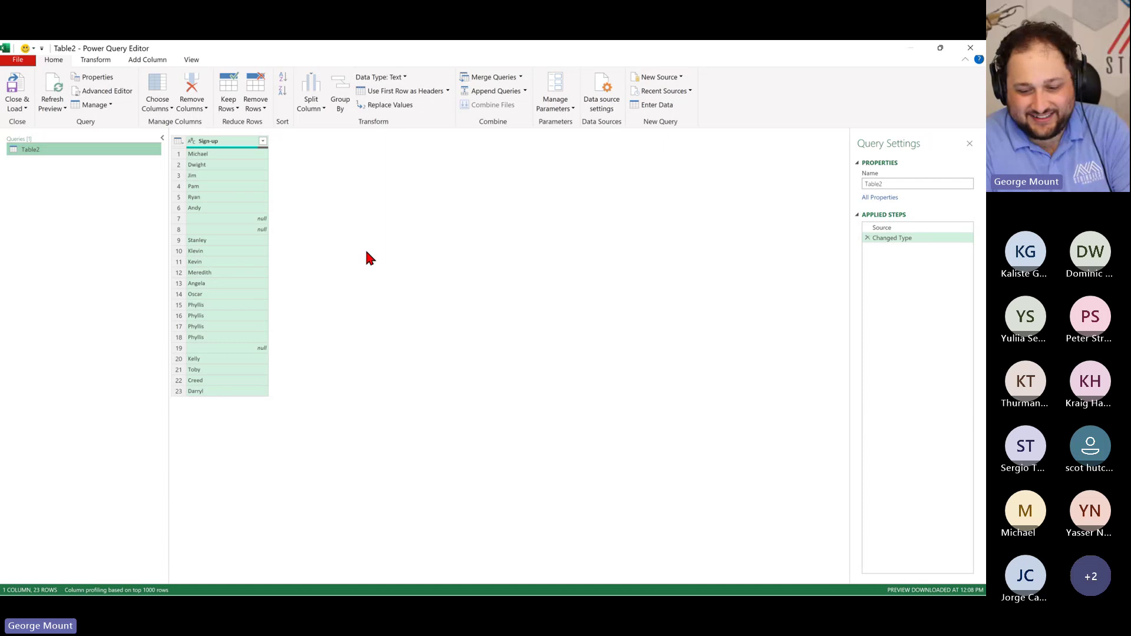
pyautogui.scroll(4, 365, 255)
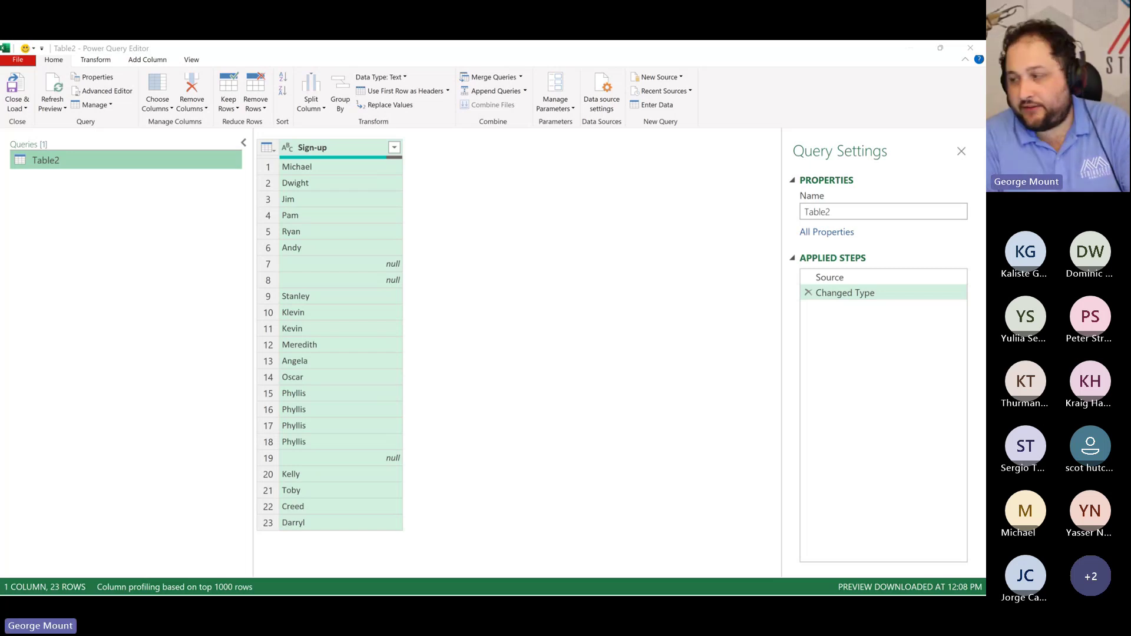
# Rename query Table2 to signups, then preview the cells in rows 6 and 7
pyautogui.doubleClick(85, 165)
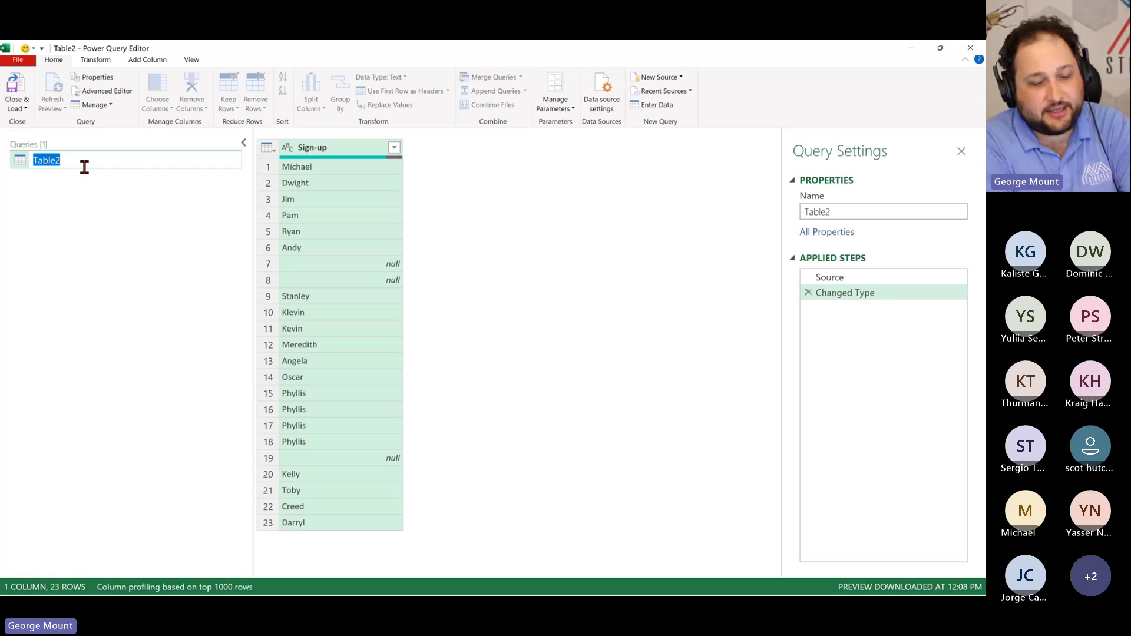
pyautogui.write('signups')
pyautogui.press('Return')
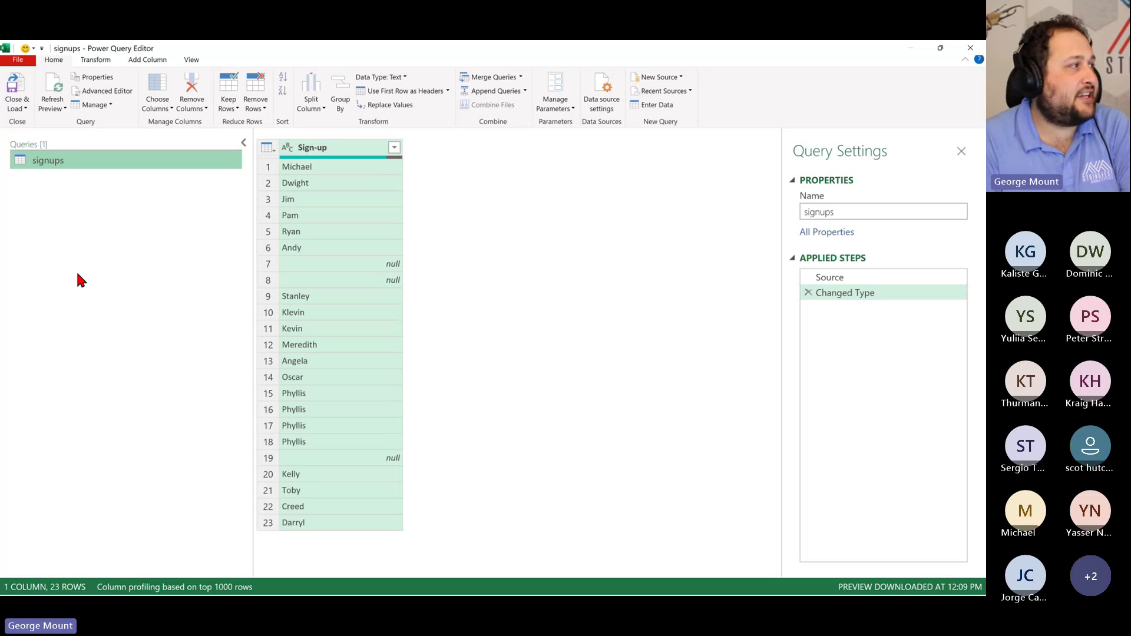
pyautogui.click(356, 248)
pyautogui.click(352, 262)
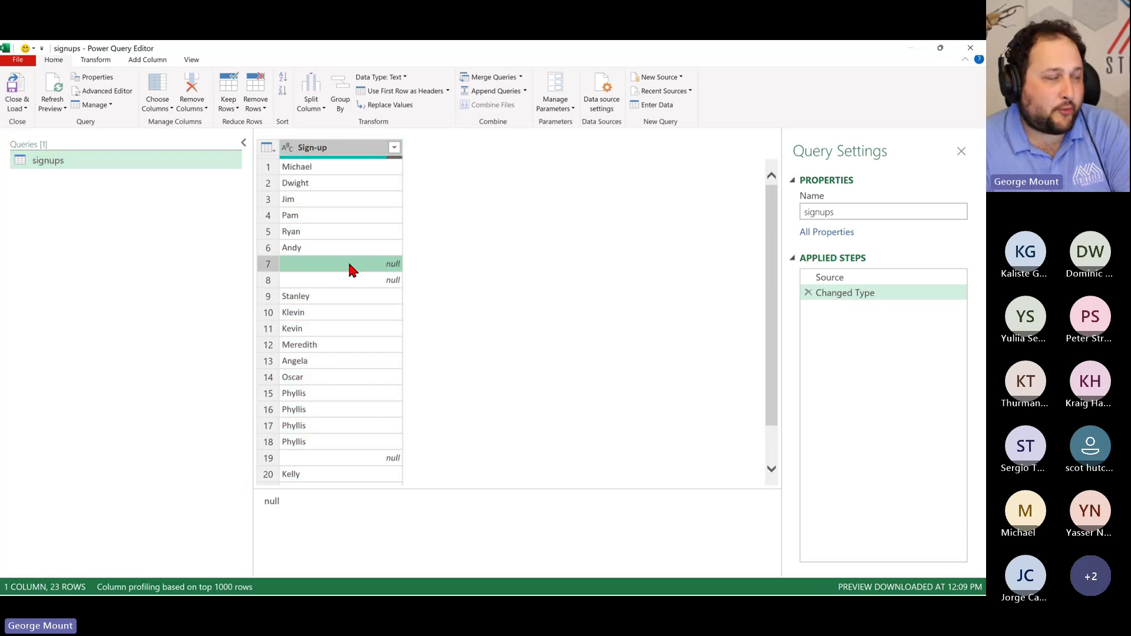
pyautogui.click(353, 278)
pyautogui.click(342, 215)
pyautogui.click(343, 234)
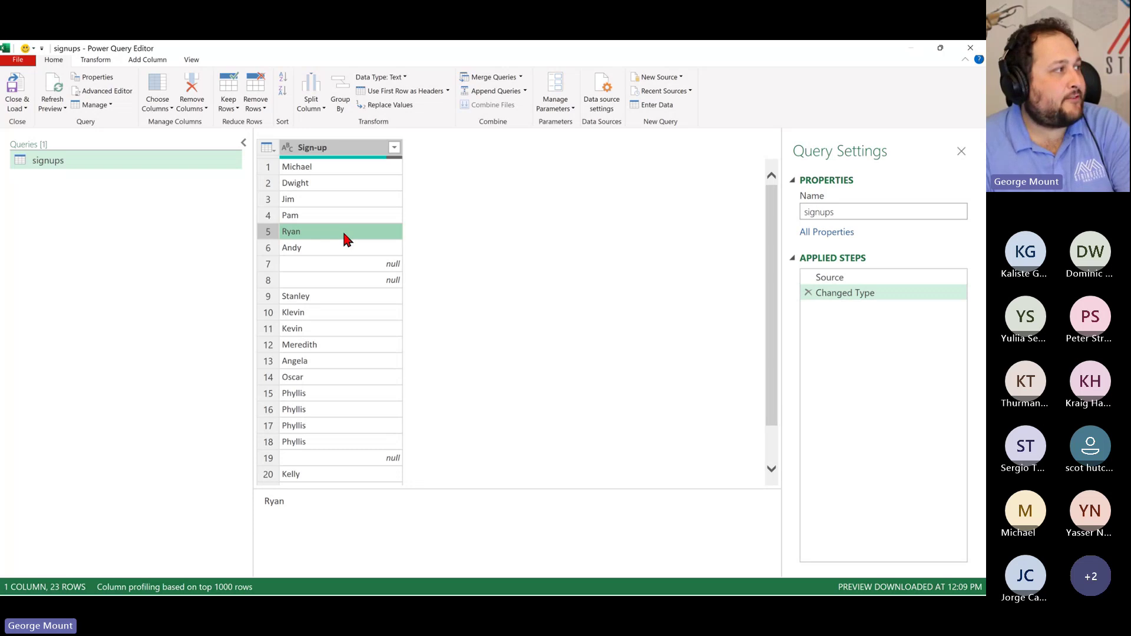
pyautogui.click(335, 221)
pyautogui.click(328, 200)
pyautogui.click(326, 183)
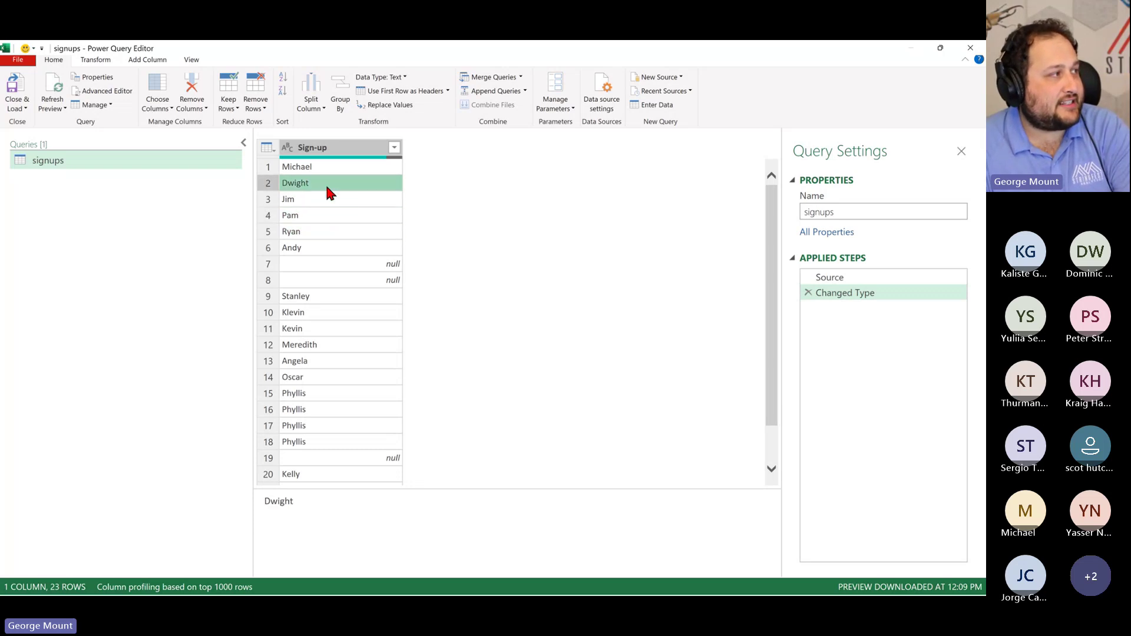
pyautogui.click(329, 231)
pyautogui.click(331, 342)
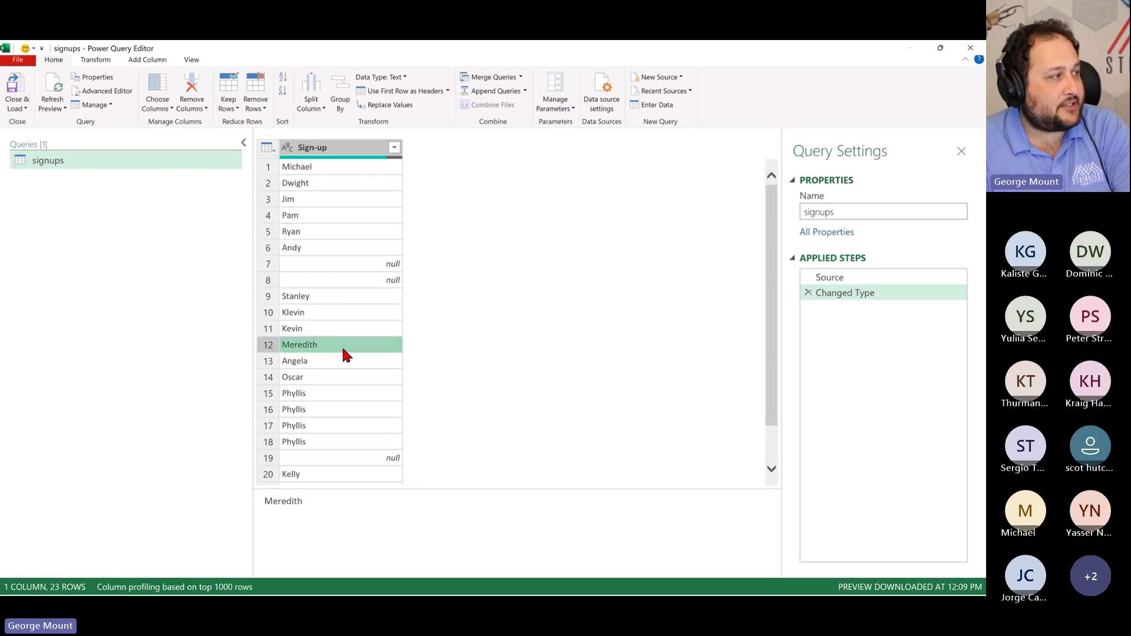
pyautogui.click(342, 330)
pyautogui.click(338, 314)
pyautogui.click(340, 344)
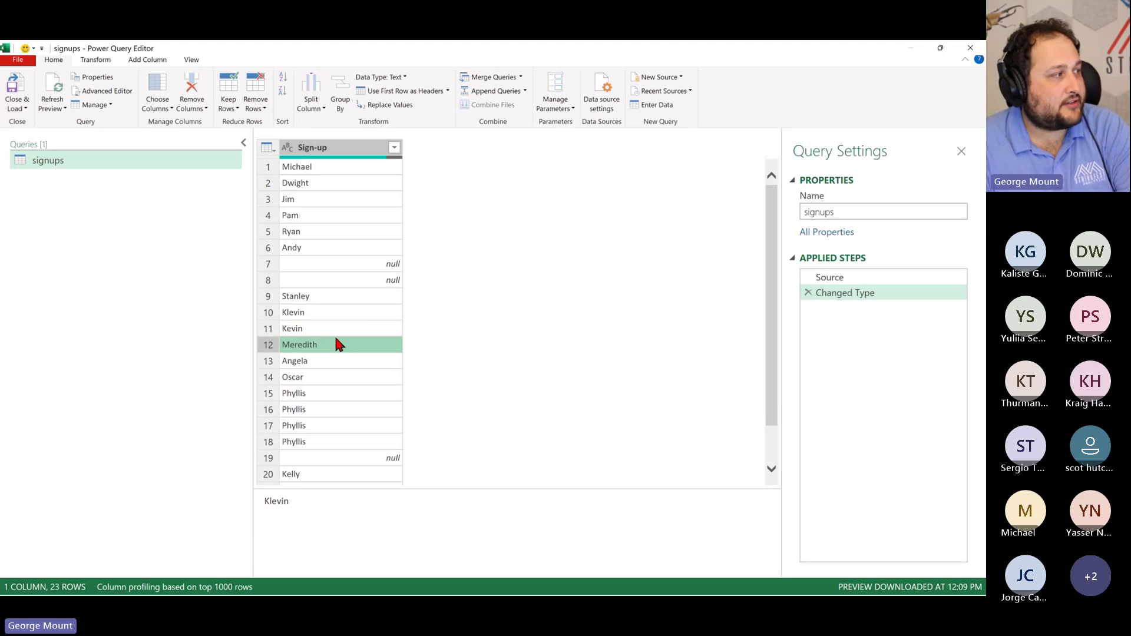
pyautogui.click(341, 360)
pyautogui.press('Down')
pyautogui.press('Down')
pyautogui.click(344, 329)
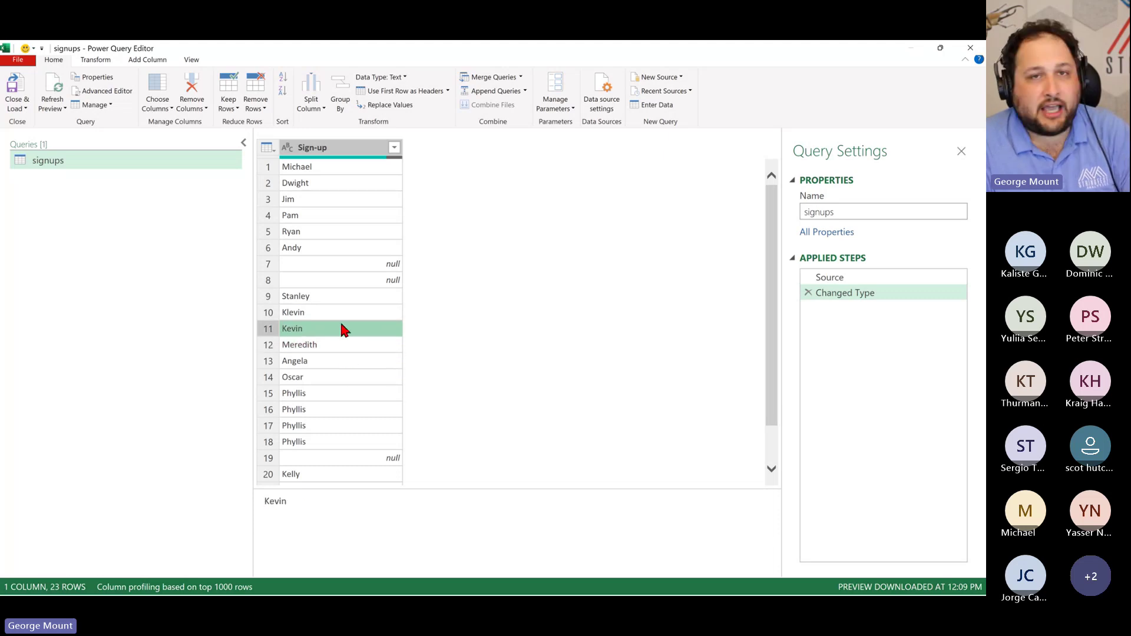
pyautogui.scroll(-2, 344, 330)
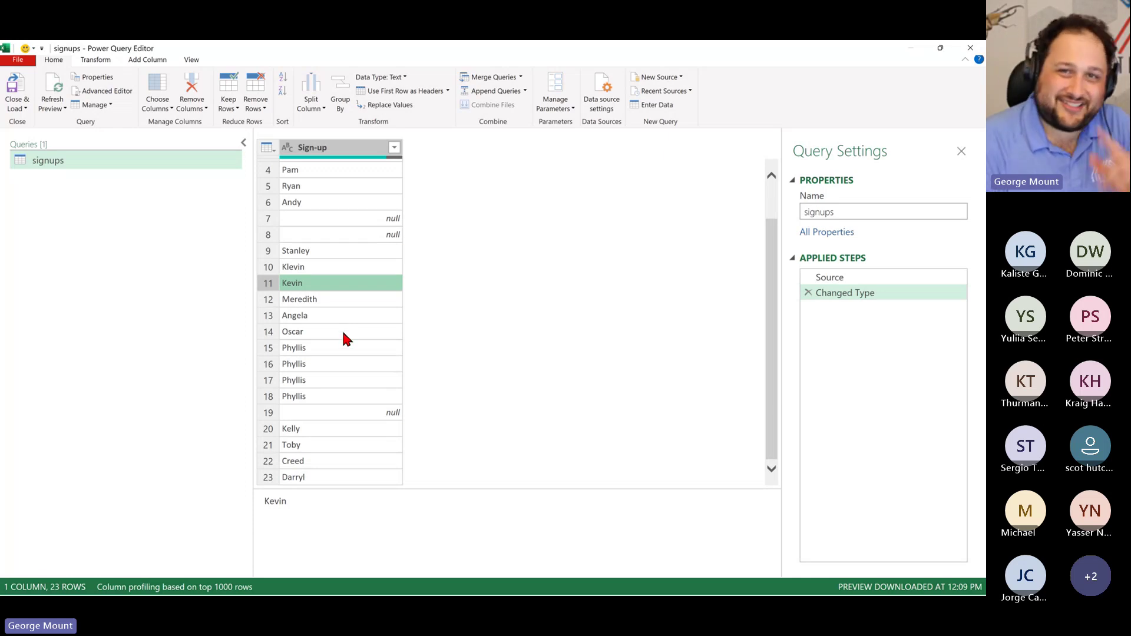
# Preview the Sign-up value in row 5 of the signups query
pyautogui.scroll(1, 343, 334)
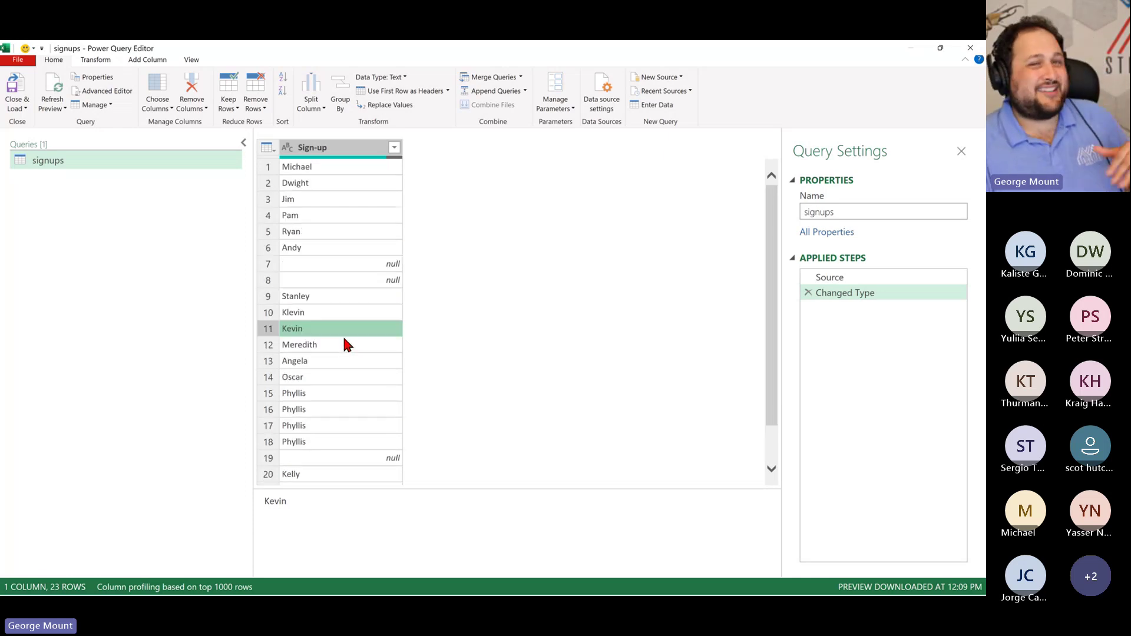
pyautogui.click(324, 231)
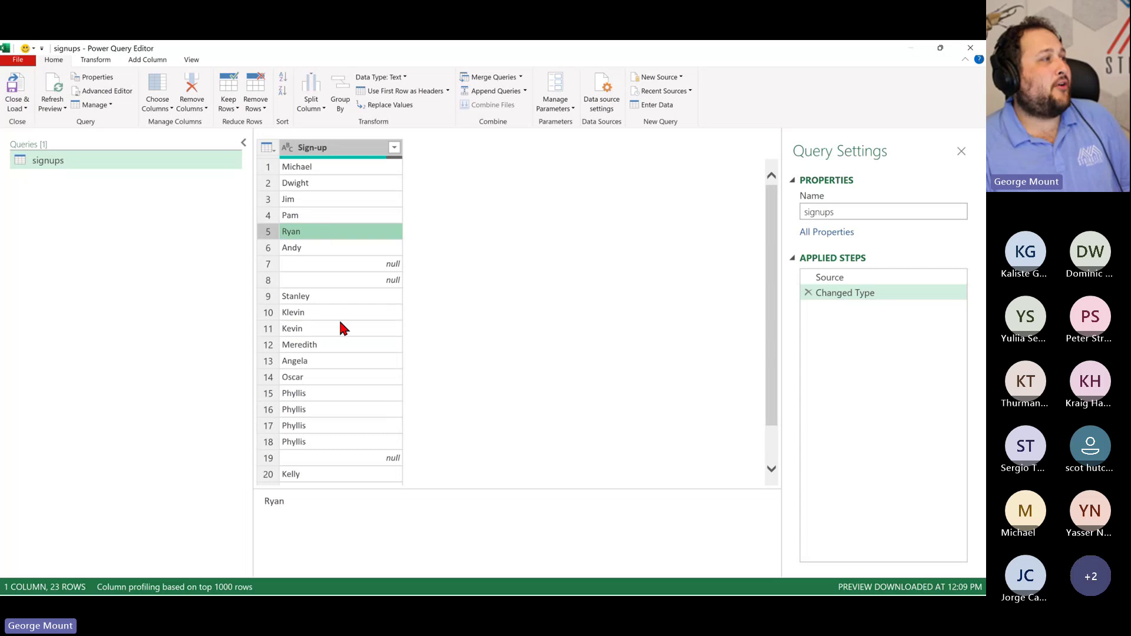
pyautogui.scroll(-2, 338, 319)
pyautogui.scroll(2, 339, 319)
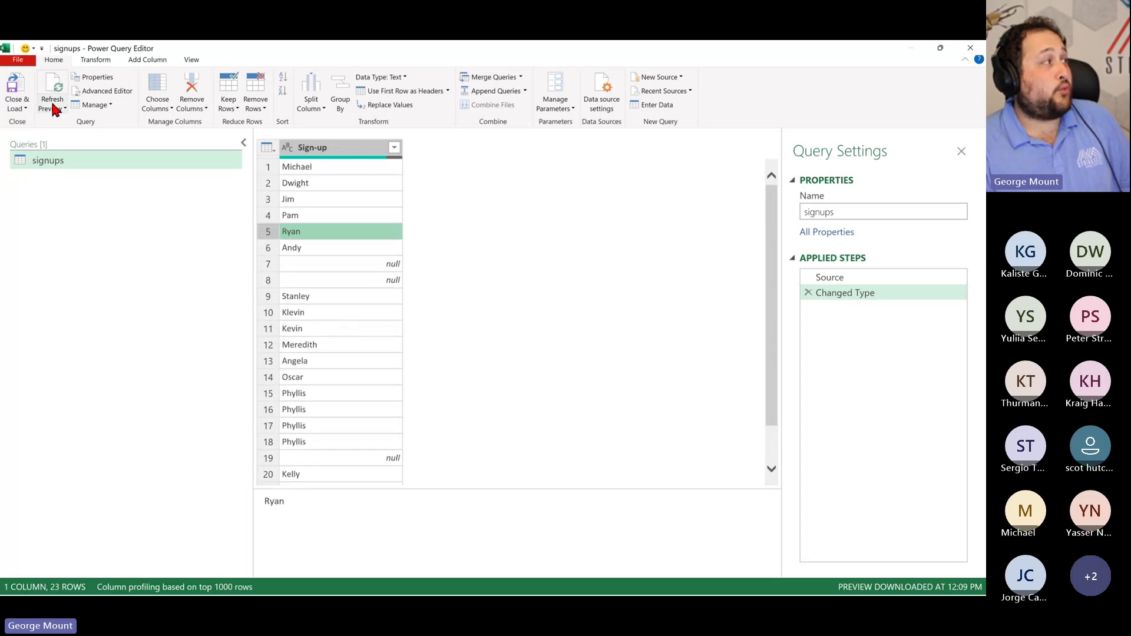
# Cycle through the Transform, Add Column, Home and View ribbon tabs, ending on View
pyautogui.click(96, 61)
pyautogui.click(150, 61)
pyautogui.click(191, 61)
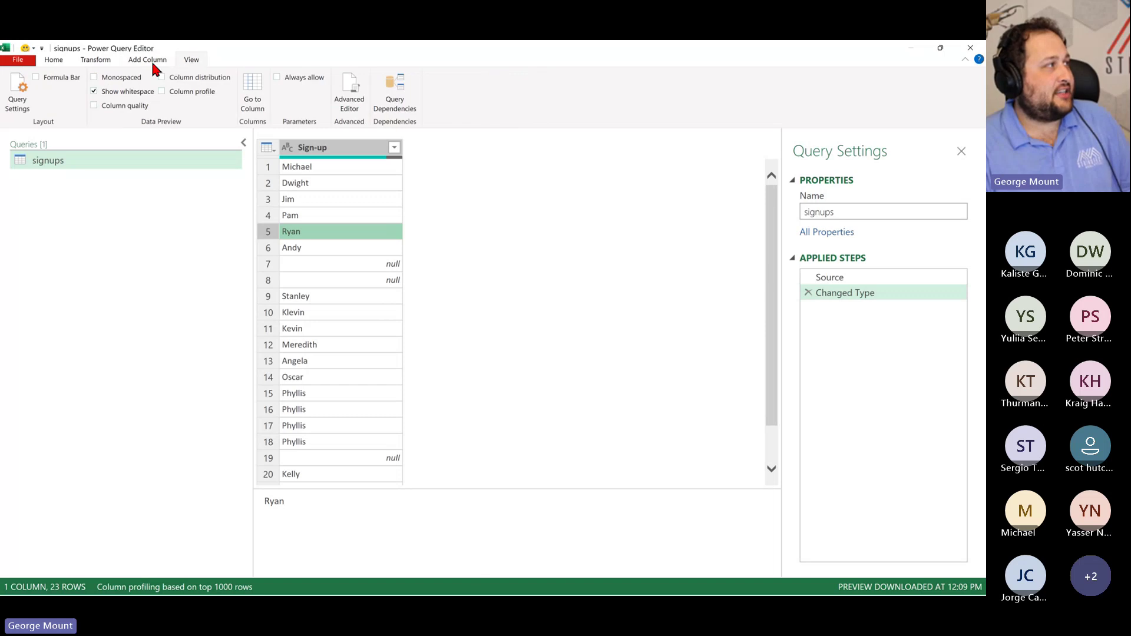
pyautogui.click(149, 61)
pyautogui.click(96, 59)
pyautogui.click(57, 62)
pyautogui.click(96, 60)
pyautogui.click(136, 62)
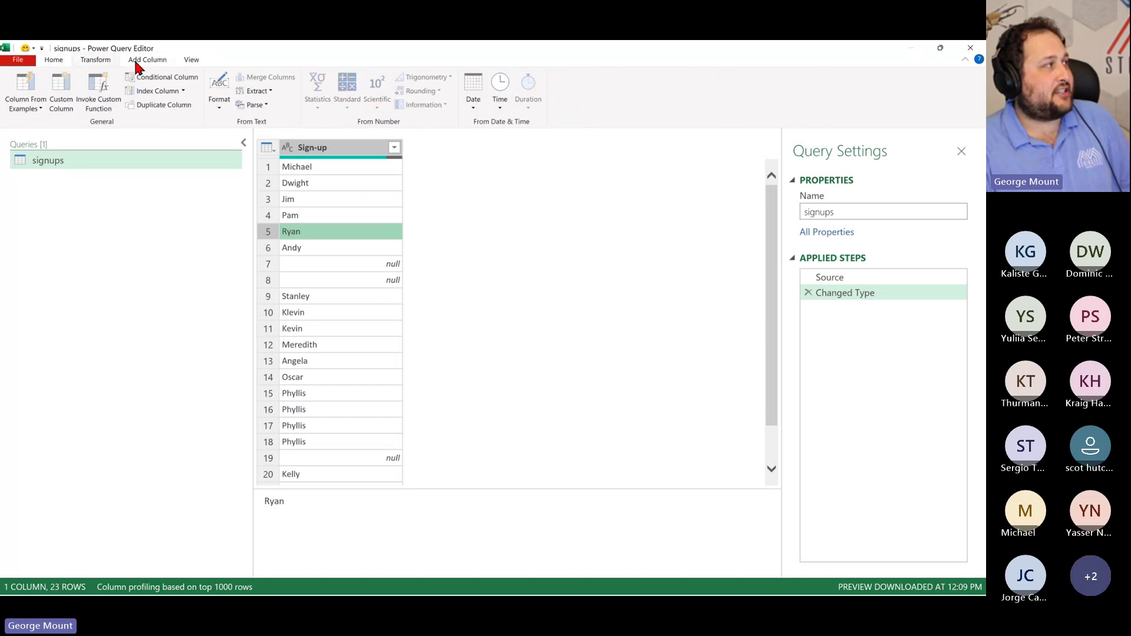
pyautogui.click(185, 61)
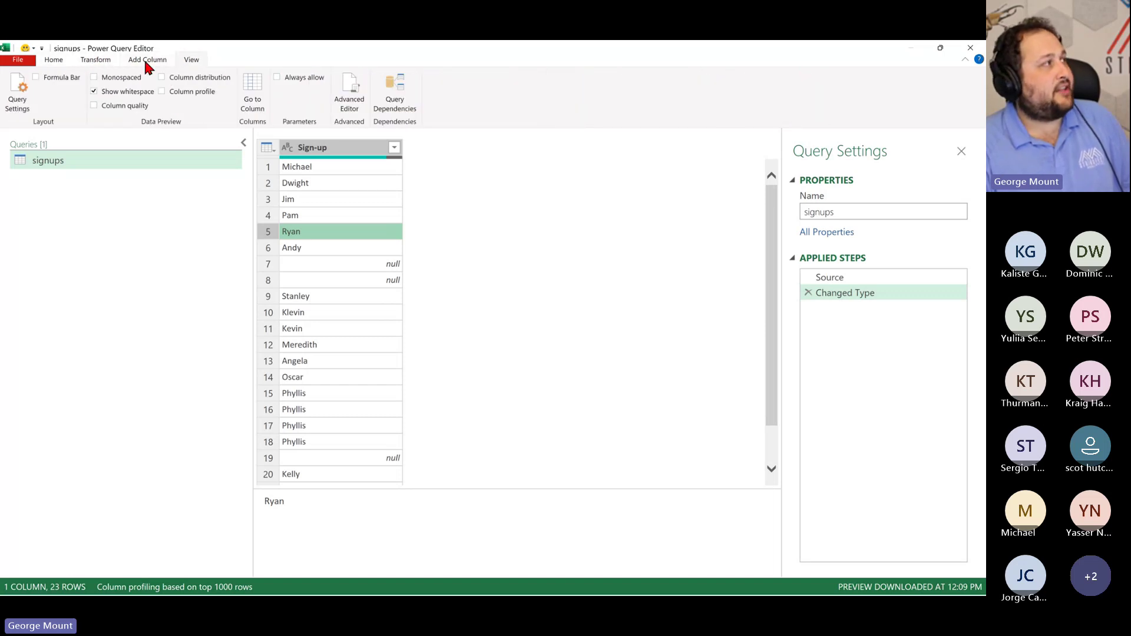
pyautogui.click(144, 59)
pyautogui.click(101, 61)
pyautogui.click(52, 65)
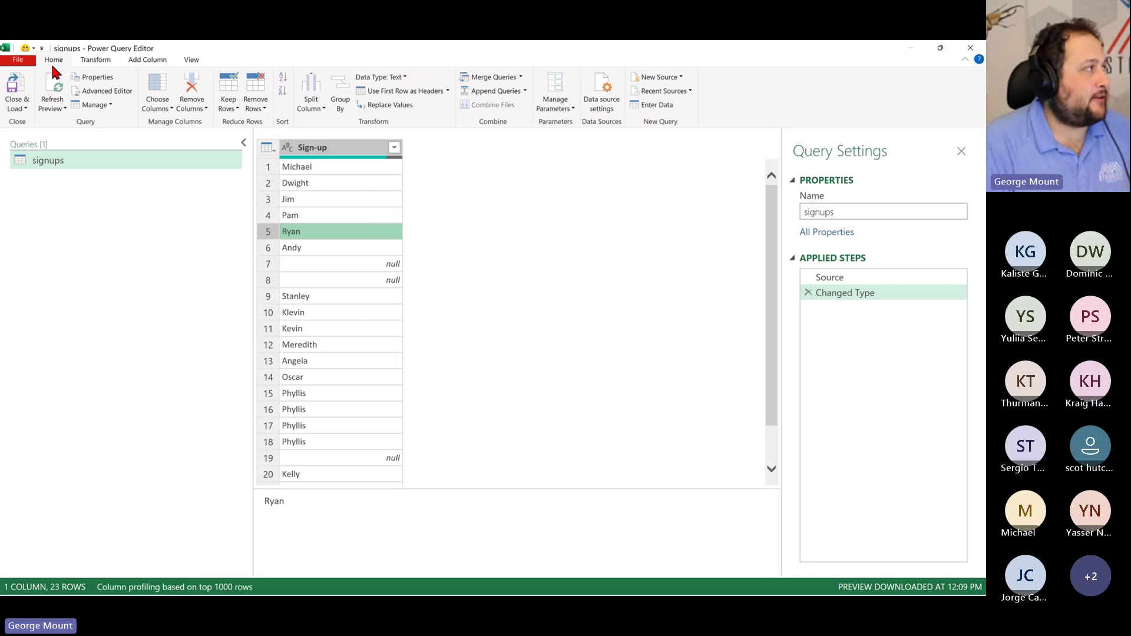
pyautogui.click(102, 63)
pyautogui.click(142, 64)
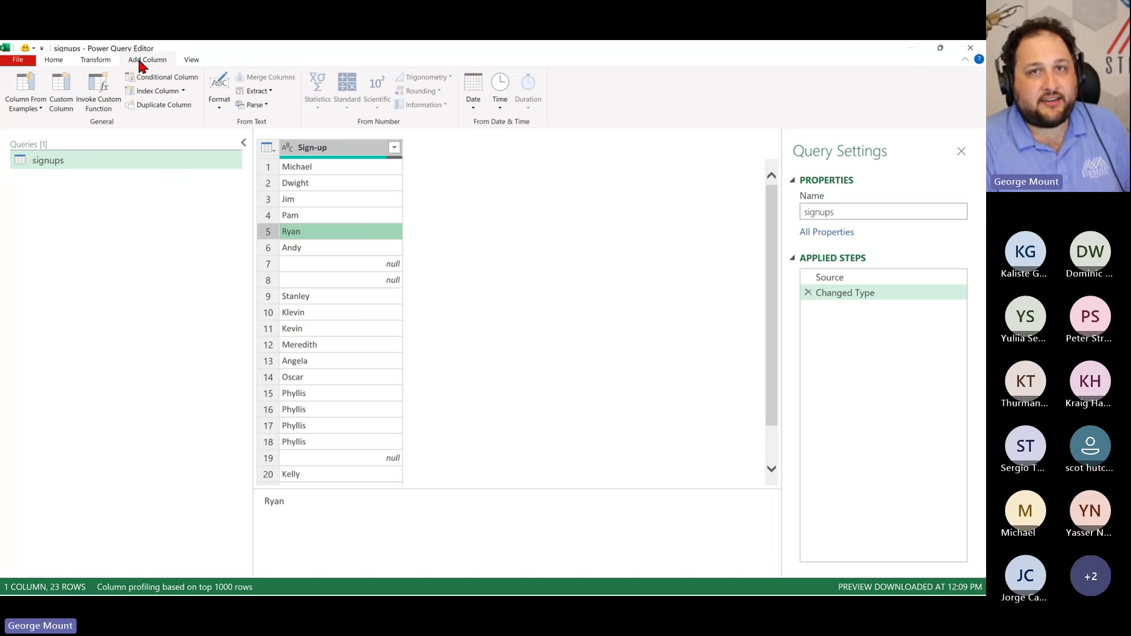
pyautogui.click(190, 61)
pyautogui.click(143, 65)
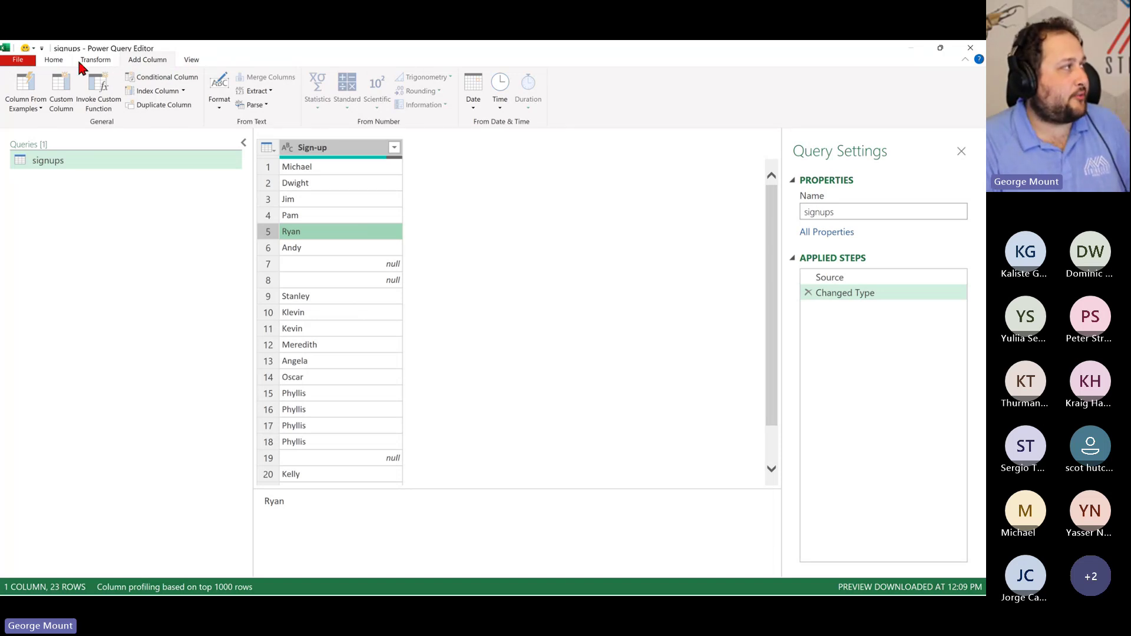
pyautogui.click(61, 63)
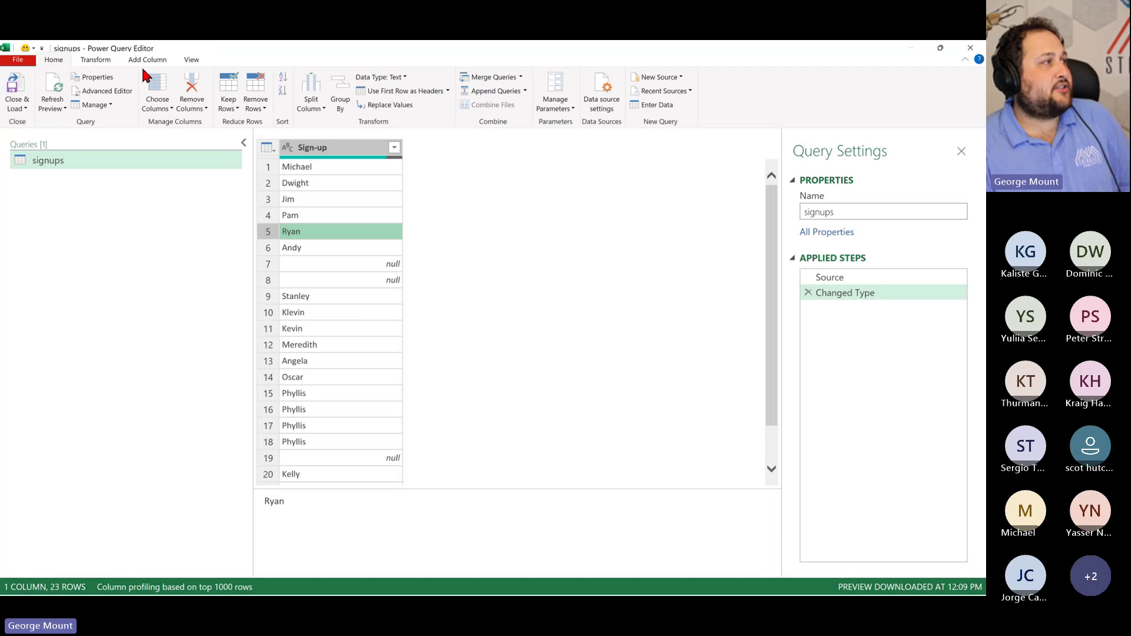
pyautogui.click(191, 61)
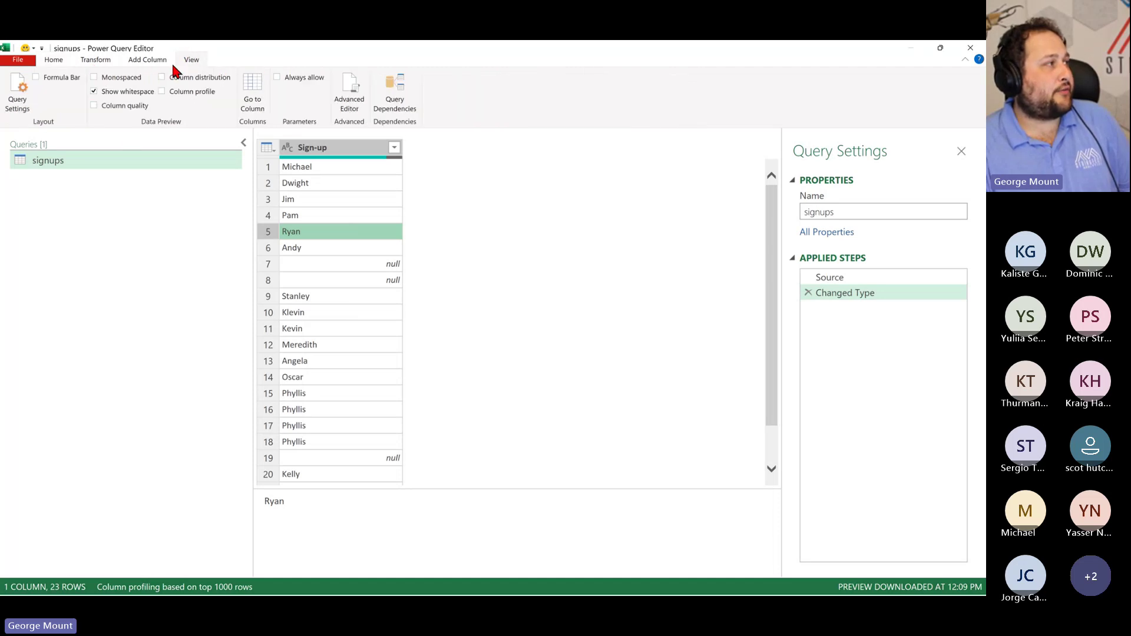
pyautogui.click(92, 92)
pyautogui.click(53, 80)
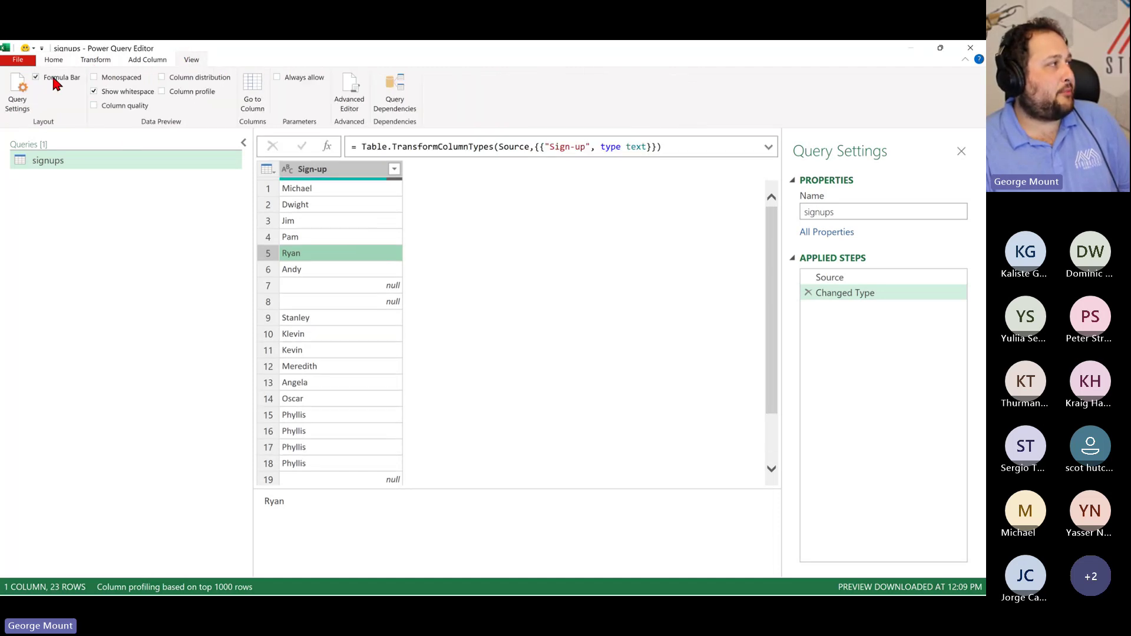
pyautogui.click(54, 79)
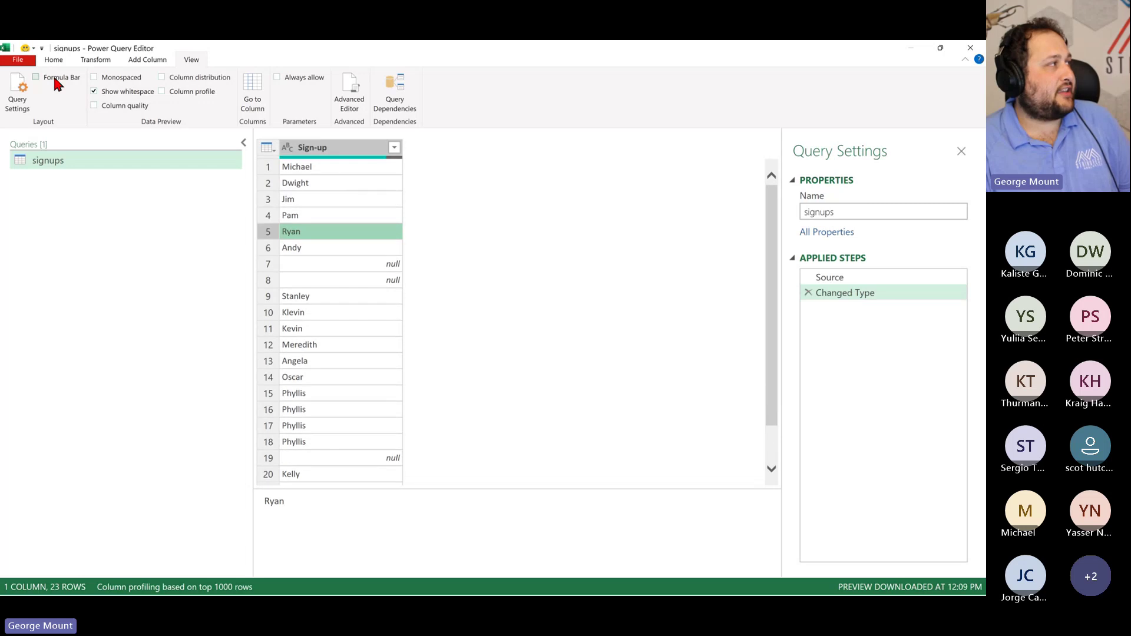
pyautogui.click(55, 80)
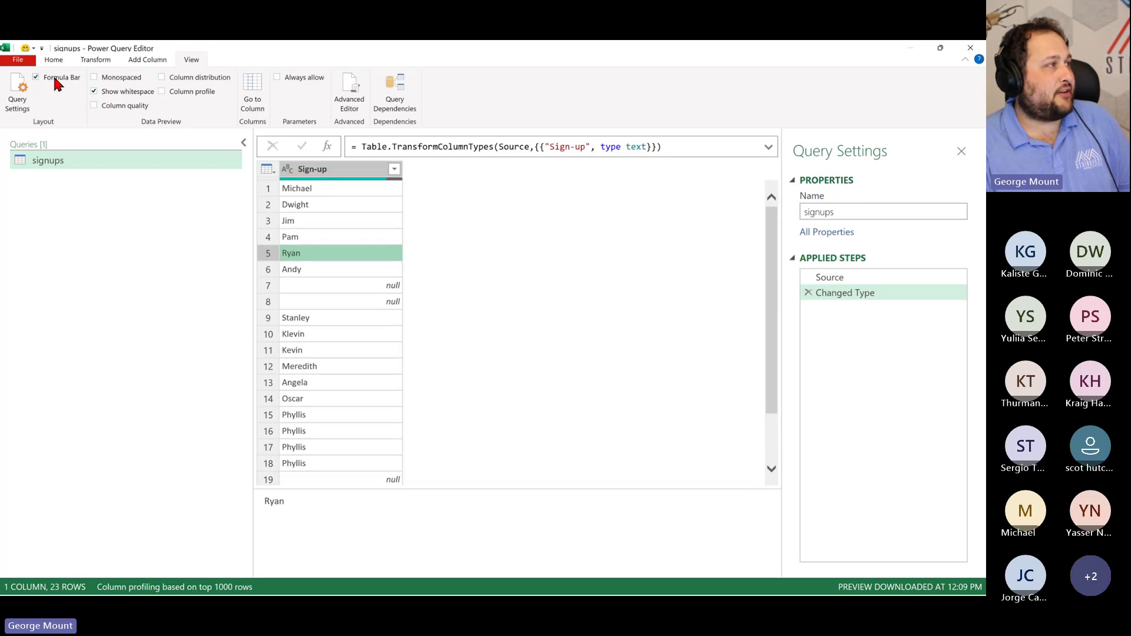
pyautogui.click(349, 105)
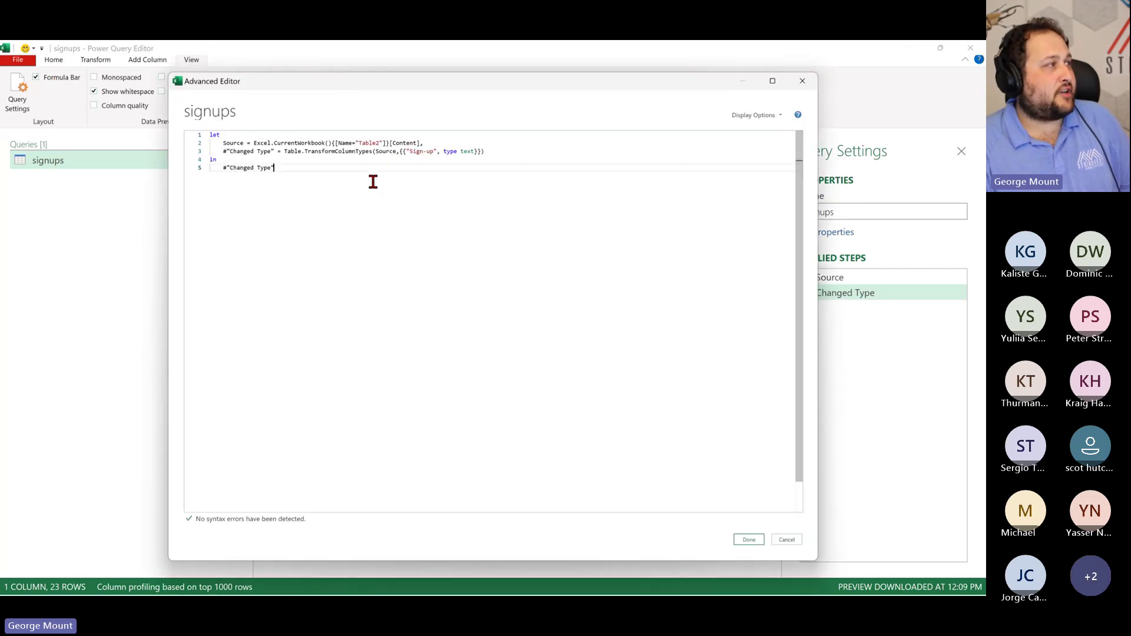
pyautogui.moveTo(380, 186); pyautogui.dragTo(159, 131)
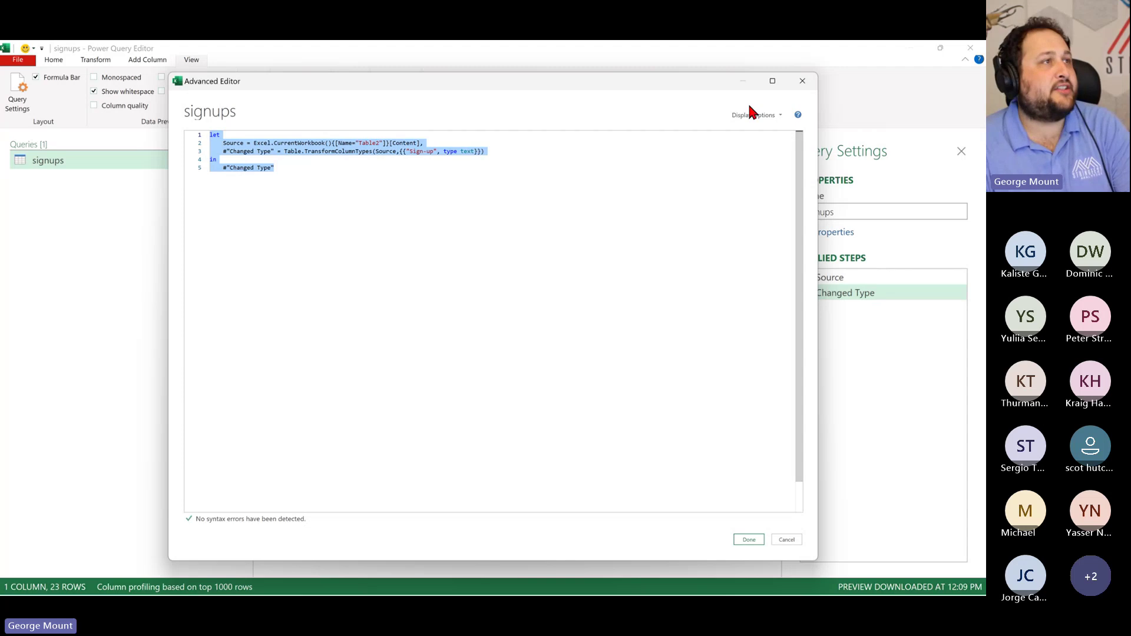
pyautogui.click(803, 87)
pyautogui.click(37, 78)
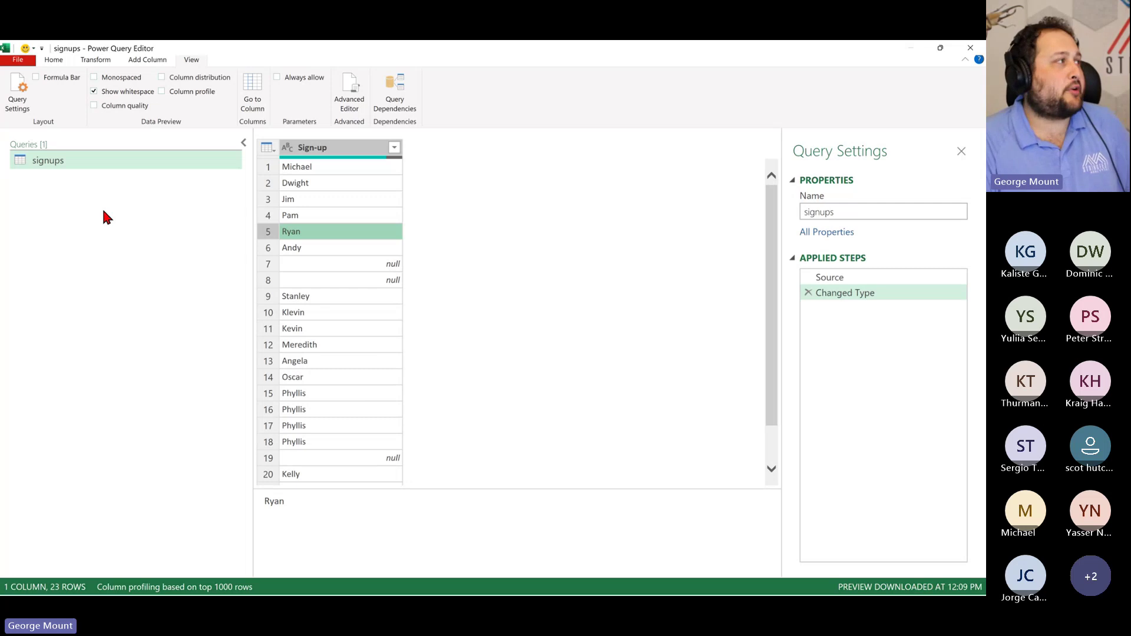
# On the Transform tab, preview the nulls in rows 7 and 8, then restore the editor smaller
pyautogui.click(98, 59)
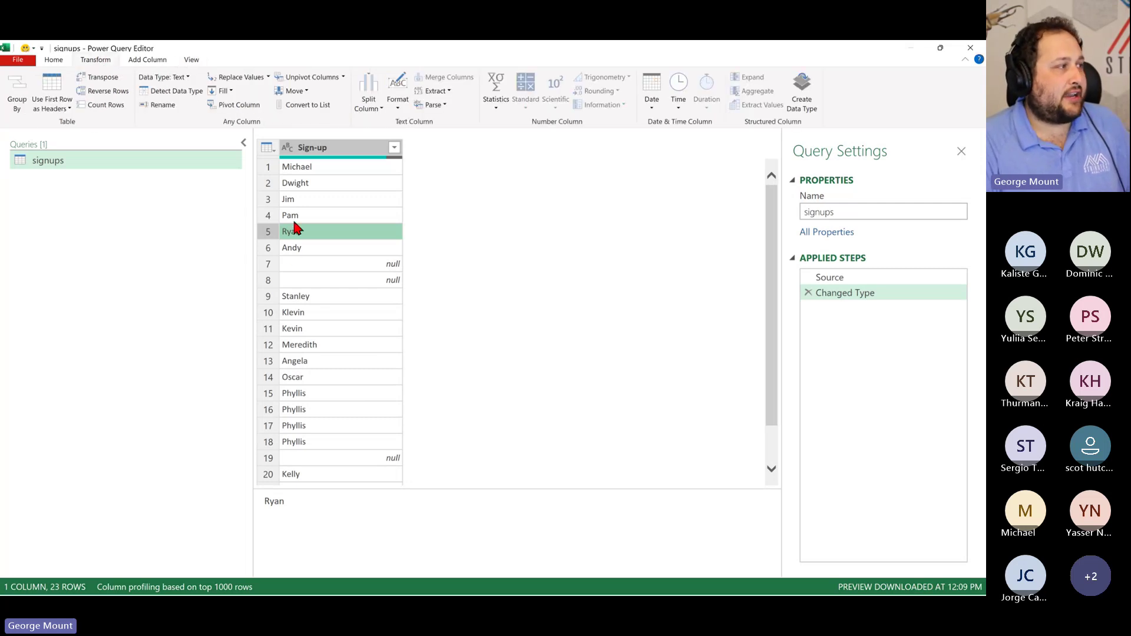
pyautogui.scroll(-1, 306, 247)
pyautogui.click(333, 215)
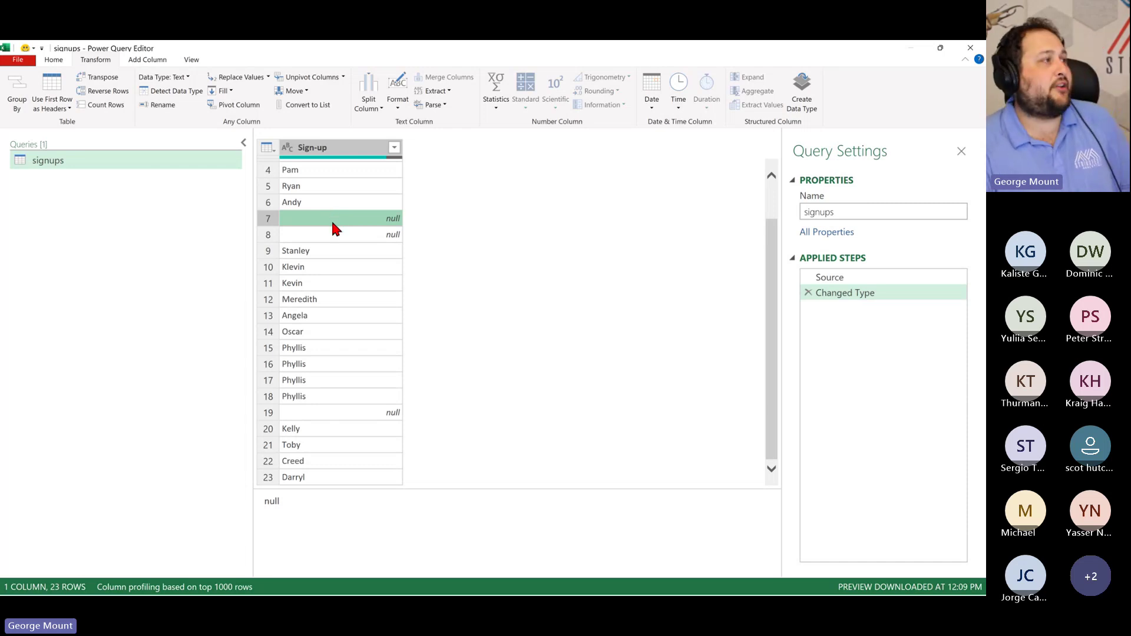
pyautogui.click(333, 234)
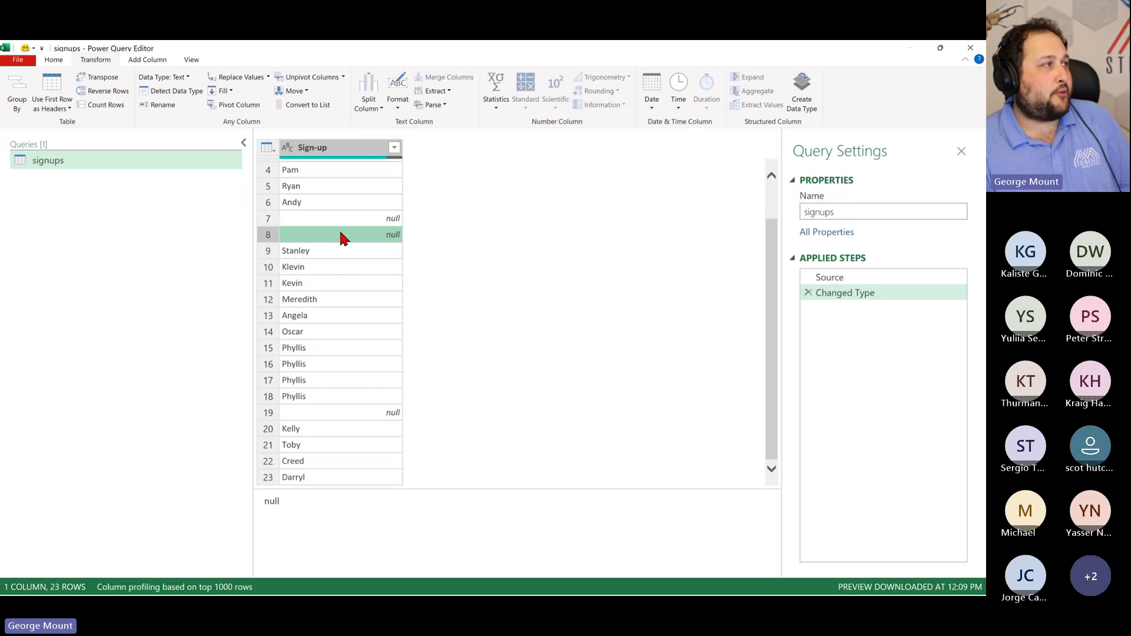
pyautogui.doubleClick(685, 48)
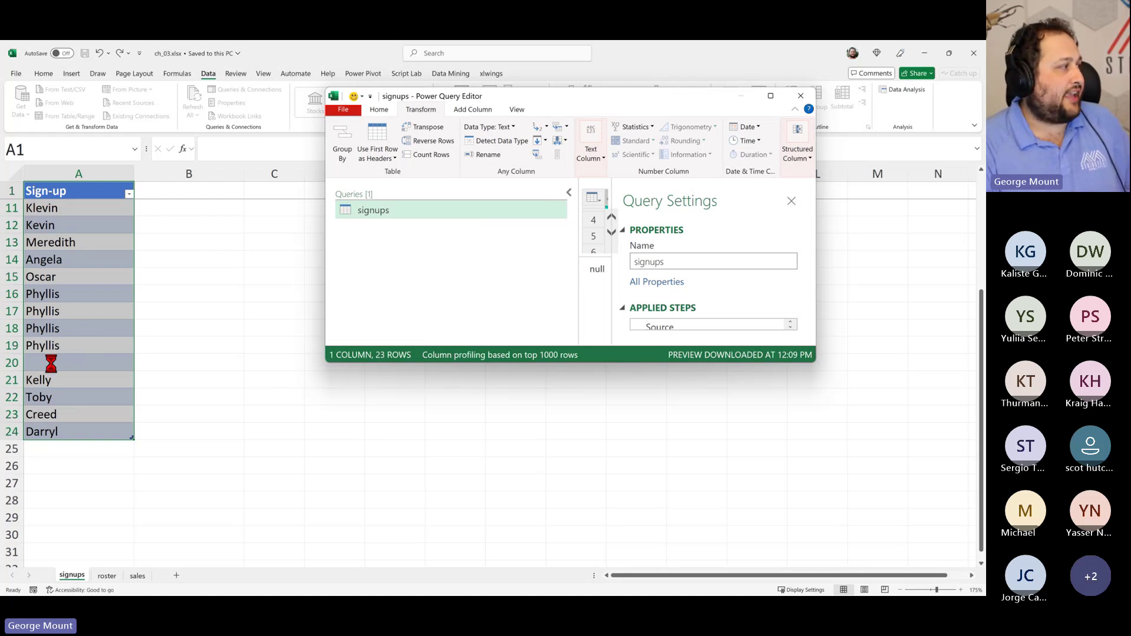
# Maximize the editor, preview rows 18 and 19, then restore it over the signups sheet
pyautogui.click(770, 96)
pyautogui.click(350, 398)
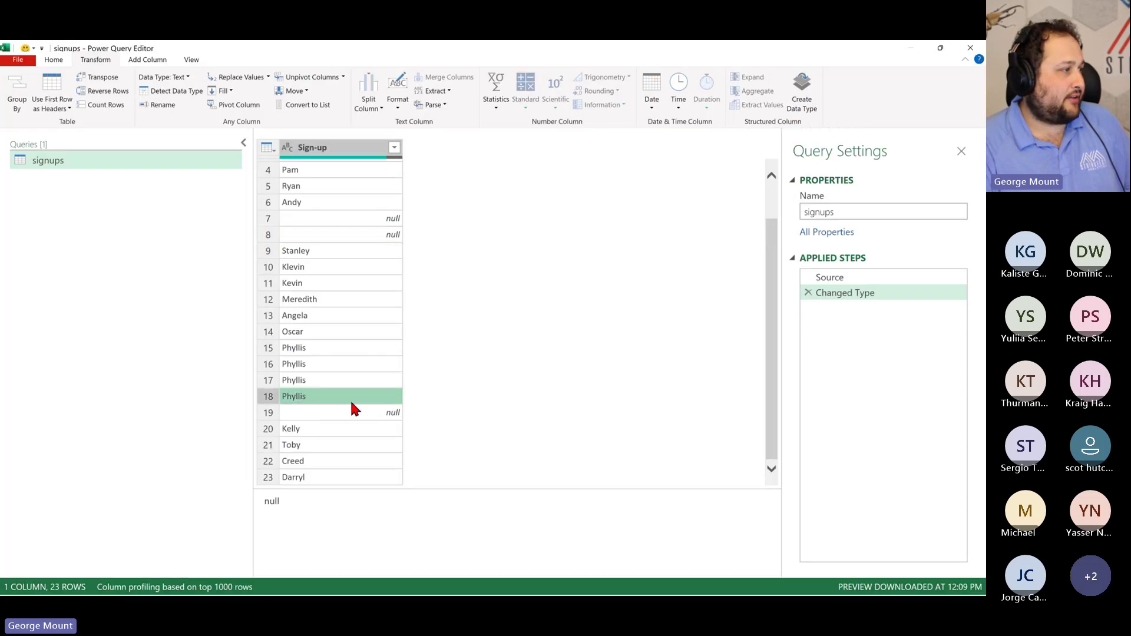
pyautogui.click(348, 411)
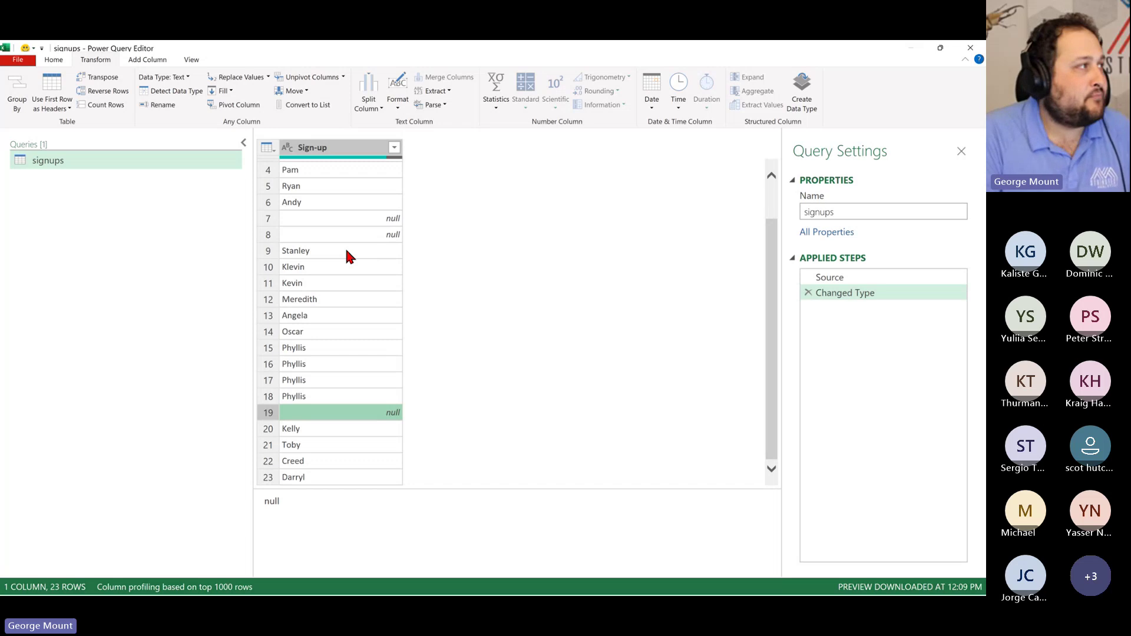
pyautogui.doubleClick(353, 47)
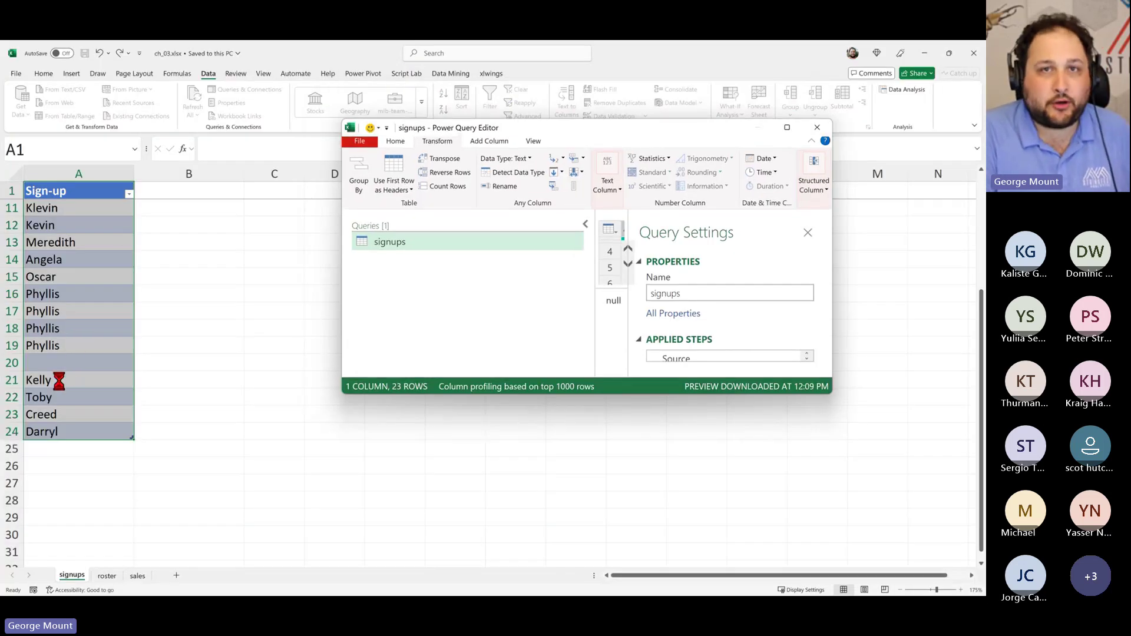
# Maximize the Power Query Editor window so it fills the screen
pyautogui.click(787, 128)
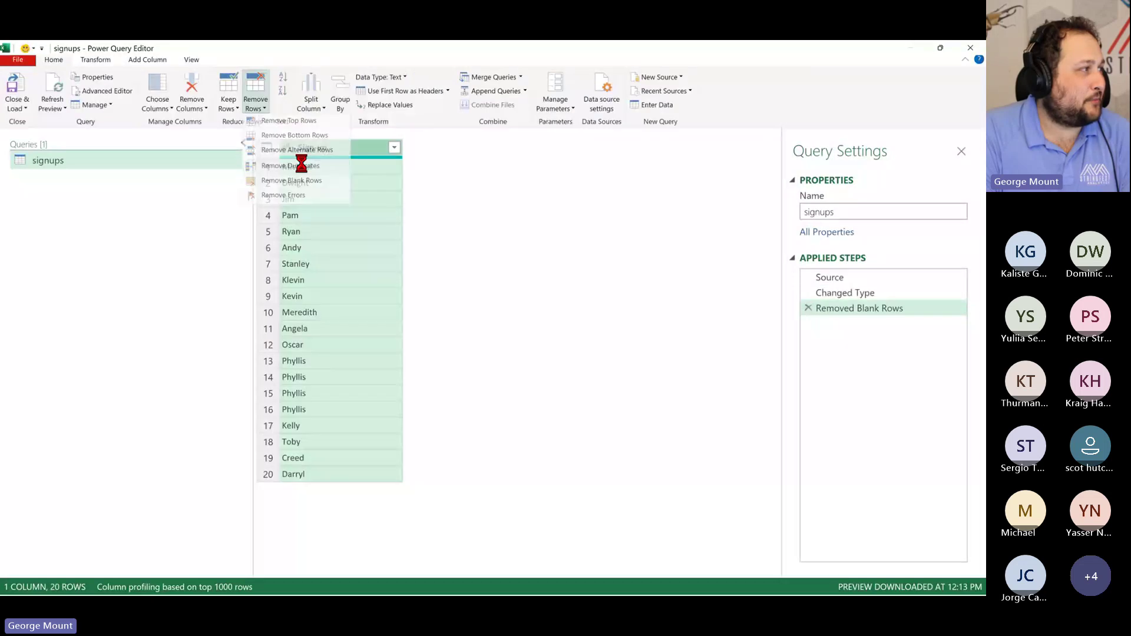
# Remove duplicate Sign-up names so 17 unique rows remain
pyautogui.click(300, 160)
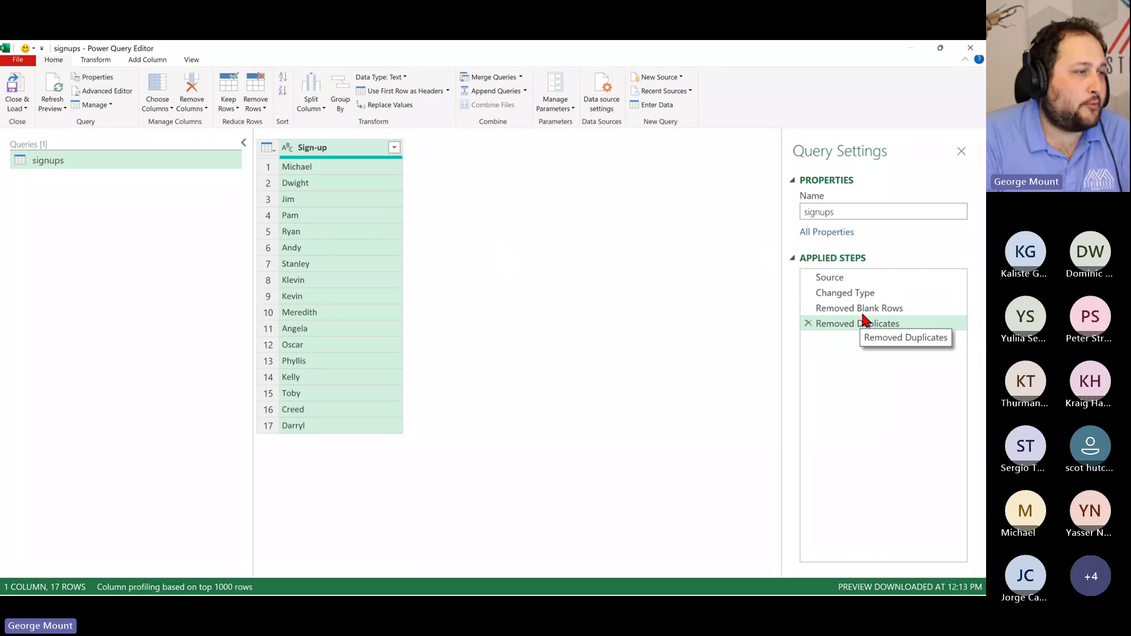
pyautogui.click(860, 279)
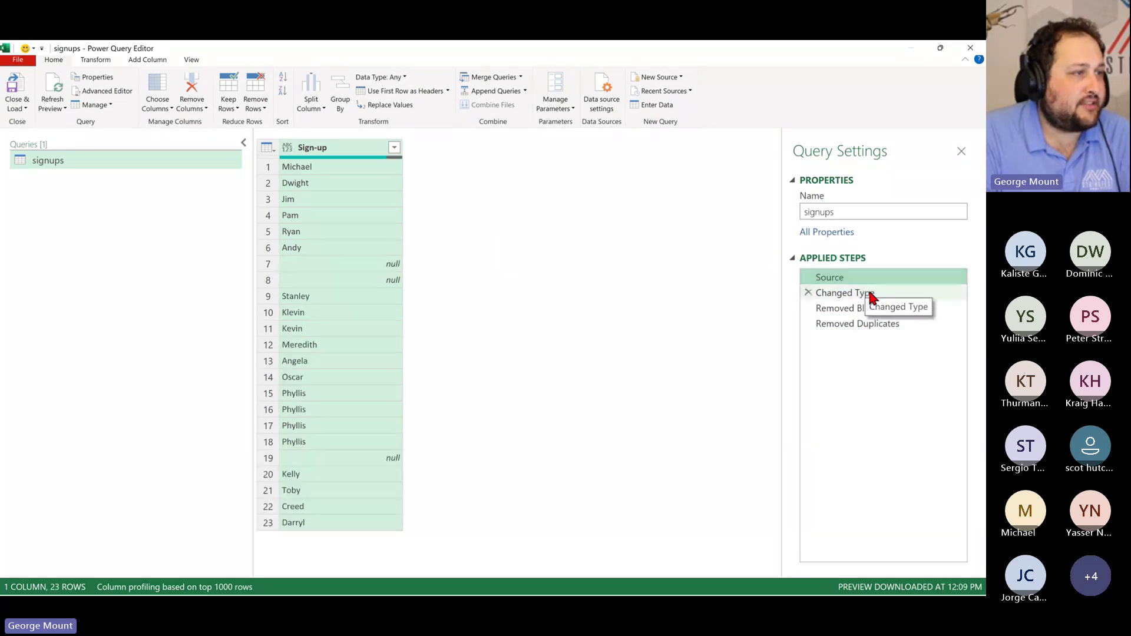
pyautogui.click(870, 294)
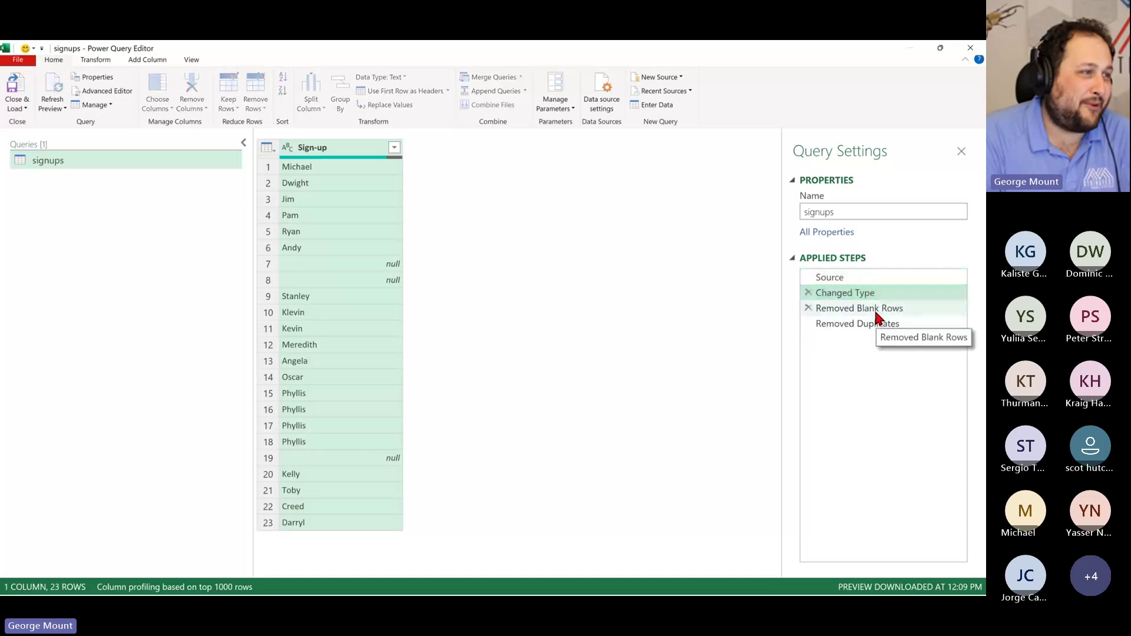
pyautogui.click(874, 308)
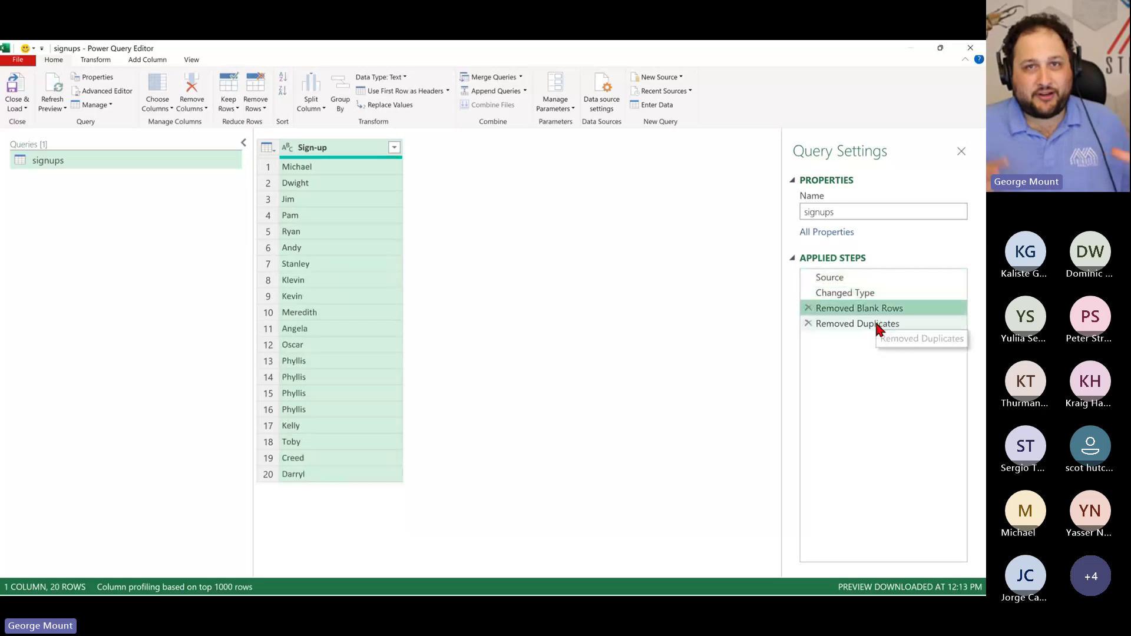
pyautogui.press('Up')
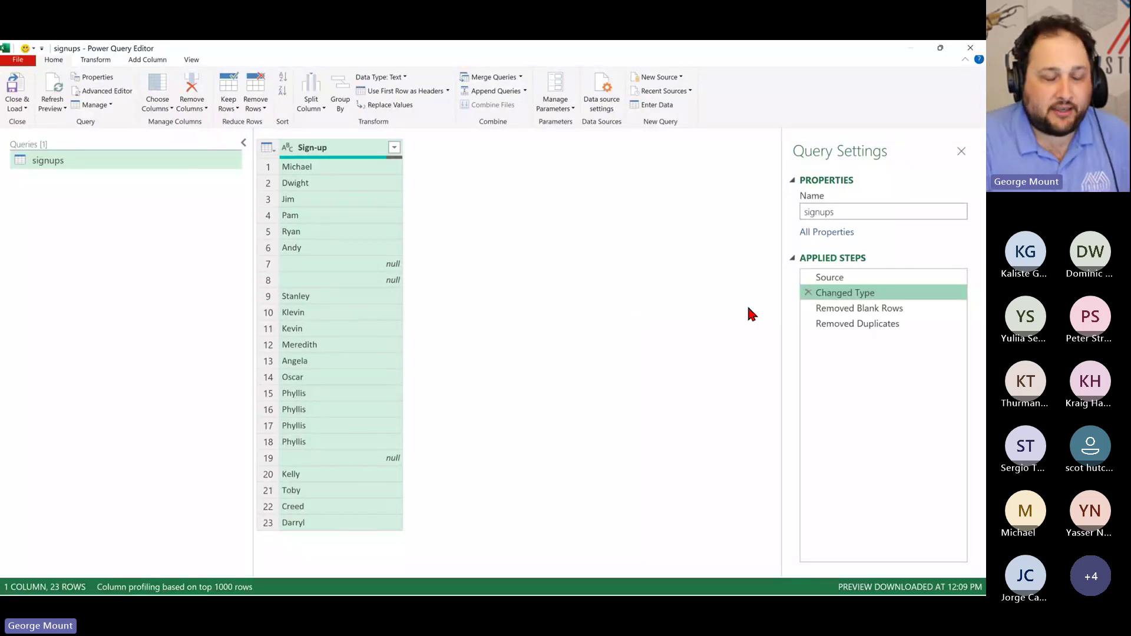
pyautogui.click(860, 308)
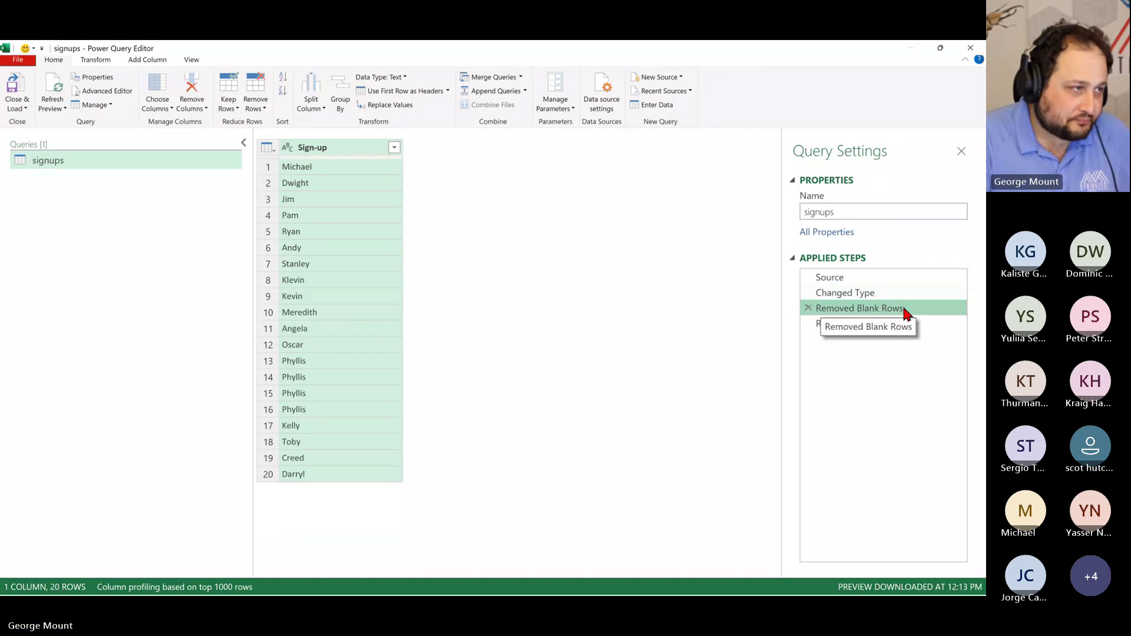
pyautogui.click(886, 324)
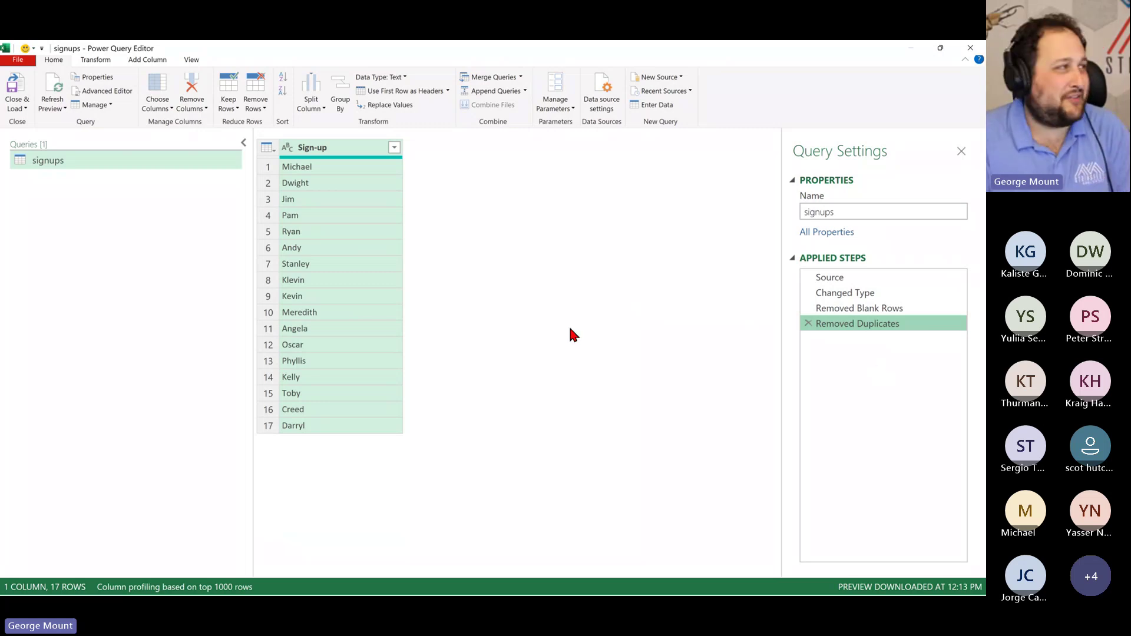
# Sort the Sign-up column ascending, Andy through Toby, and check the result against the previous step
pyautogui.click(396, 149)
pyautogui.click(397, 150)
pyautogui.click(394, 148)
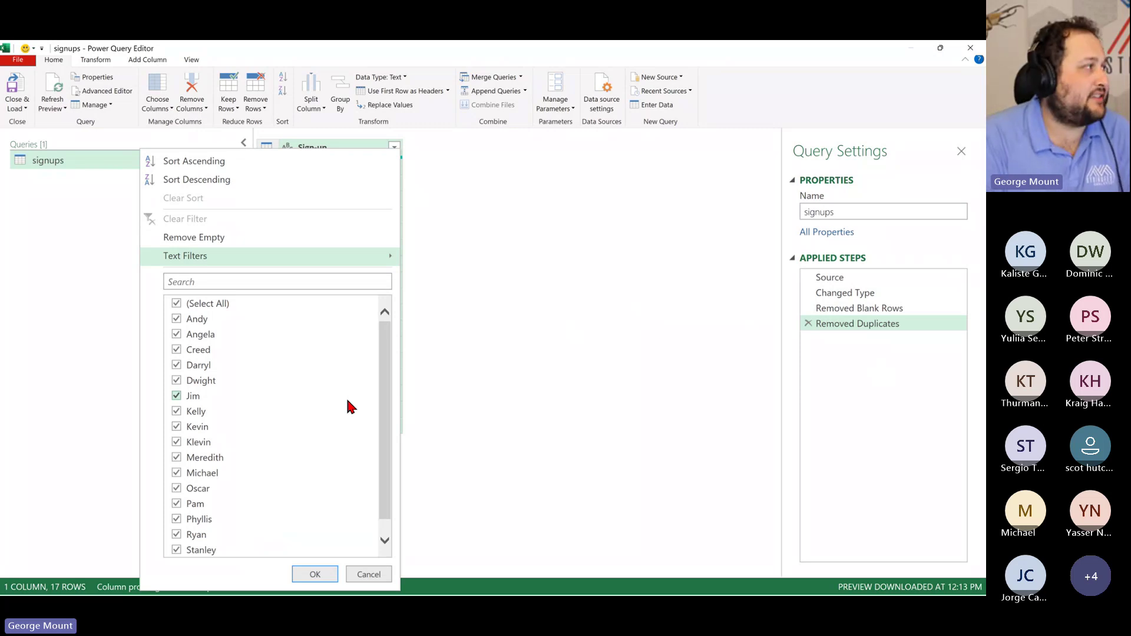
pyautogui.click(245, 161)
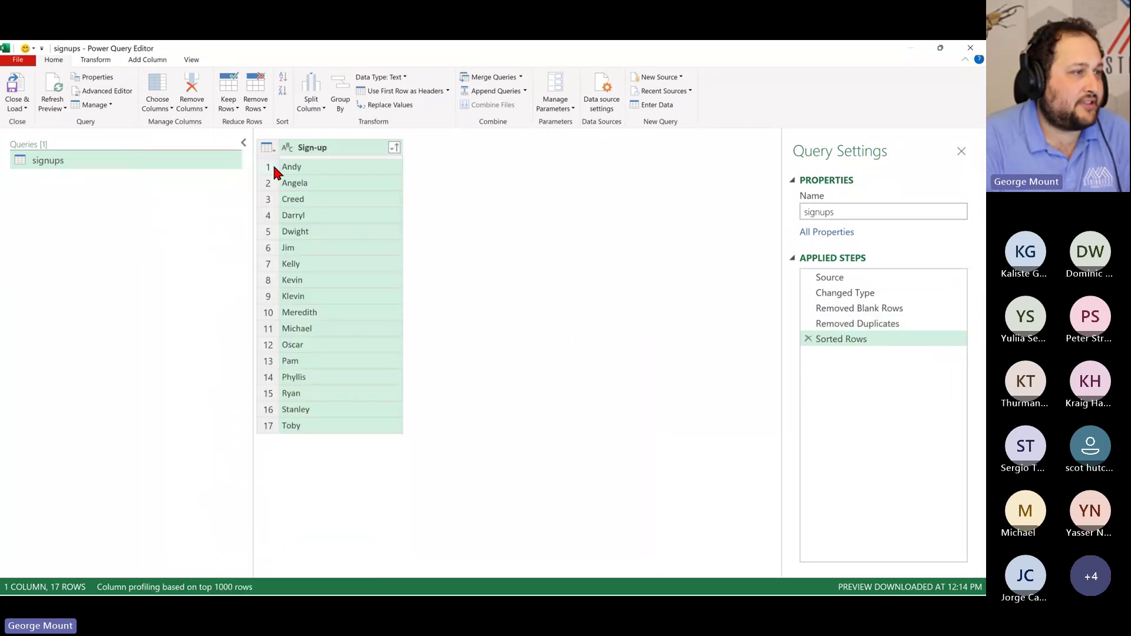
pyautogui.click(874, 324)
pyautogui.click(877, 338)
# Inspect the applied steps and preview the data after blank-row removal
pyautogui.rightClick(876, 338)
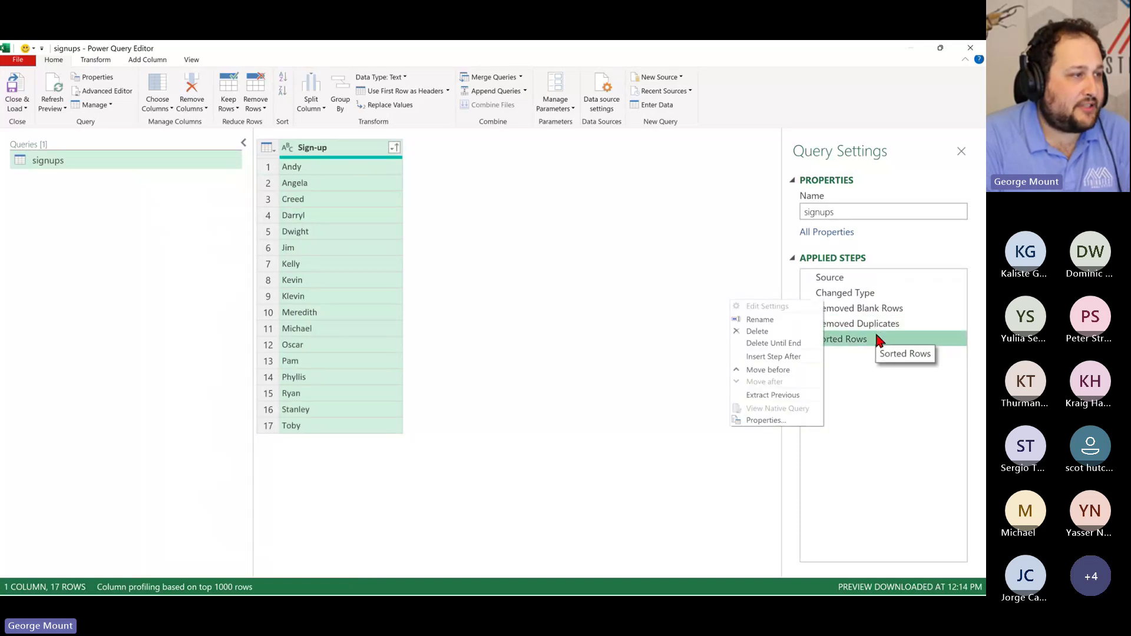
pyautogui.click(895, 328)
pyautogui.rightClick(894, 325)
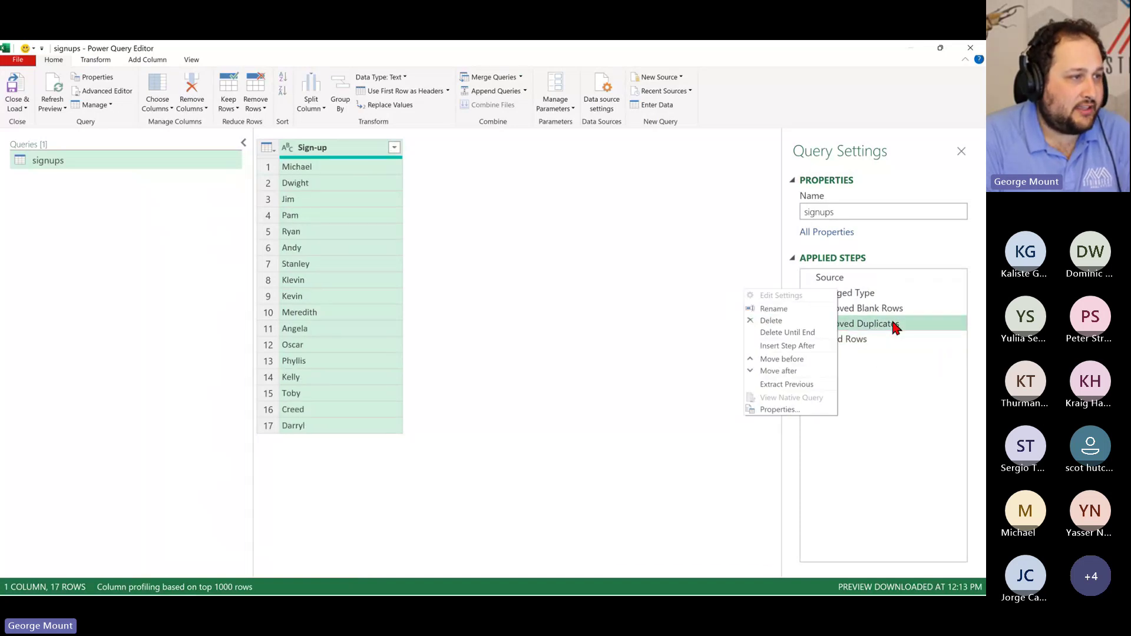
pyautogui.click(890, 309)
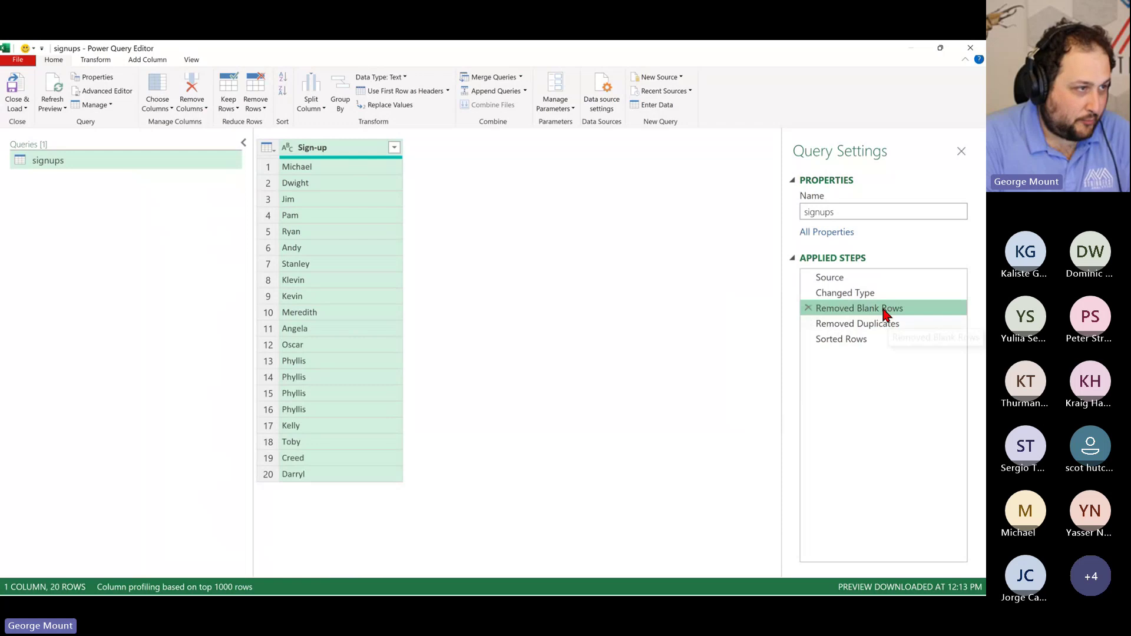
# Rename the Removed Blank Rows step to 'Removed Null'
pyautogui.rightClick(883, 308)
pyautogui.click(750, 301)
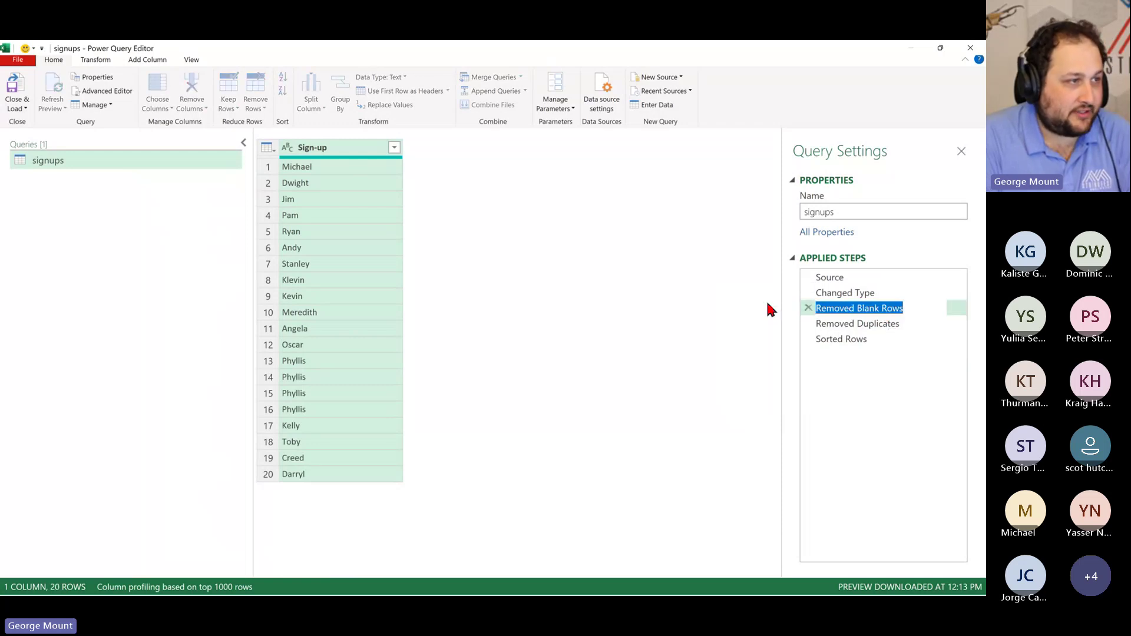
pyautogui.hotkey('alt', 'Tab')
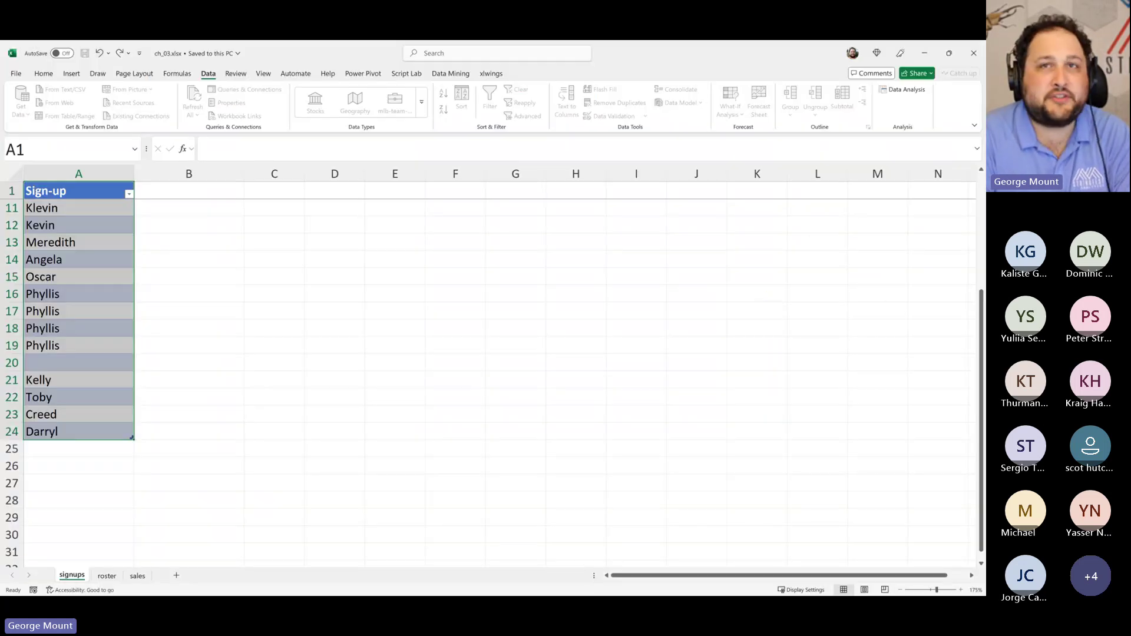
pyautogui.hotkey('alt', 'Tab')
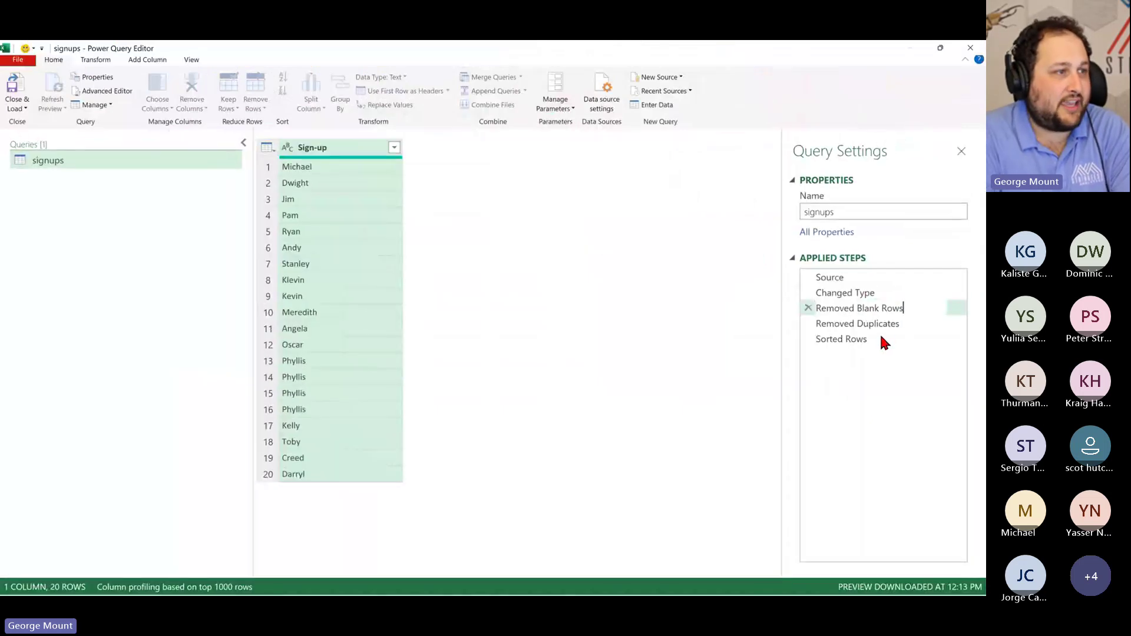
pyautogui.write('ll')
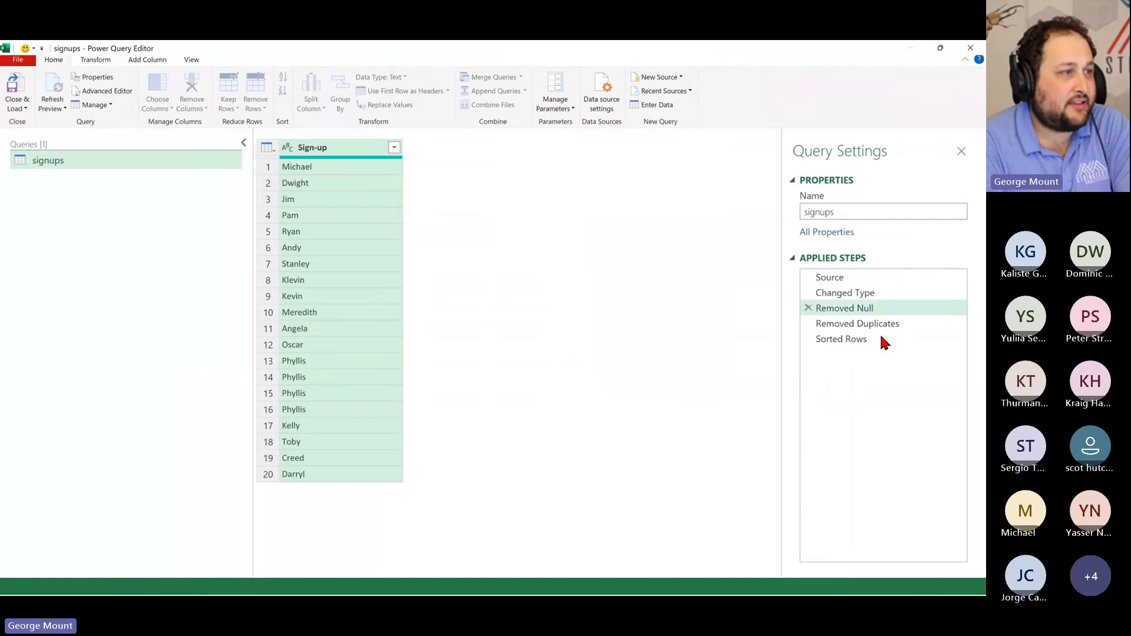
pyautogui.press('Return')
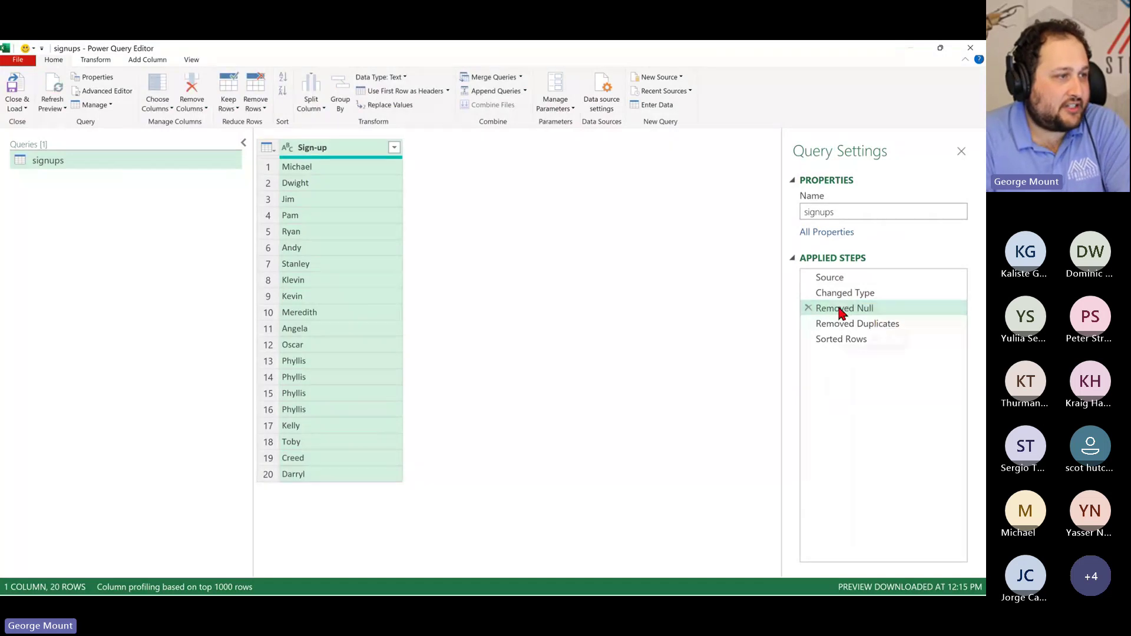
# Try moving Removed Duplicates ahead of Removed Null, then review the sorted result's Klevin entry
pyautogui.moveTo(840, 324); pyautogui.dragTo(811, 317)
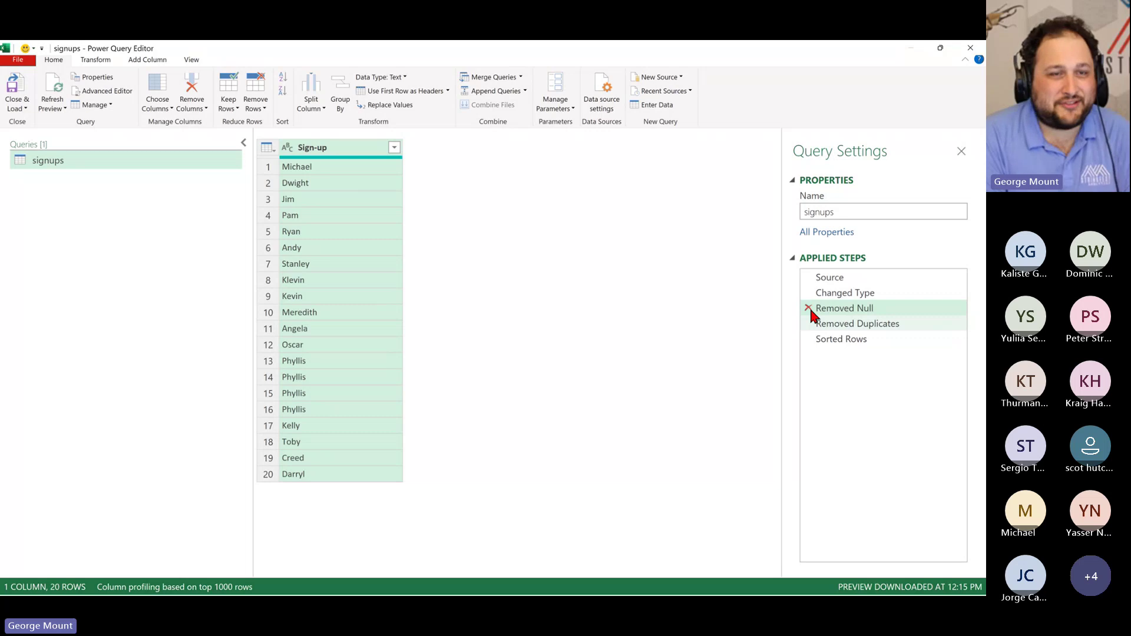
pyautogui.click(839, 338)
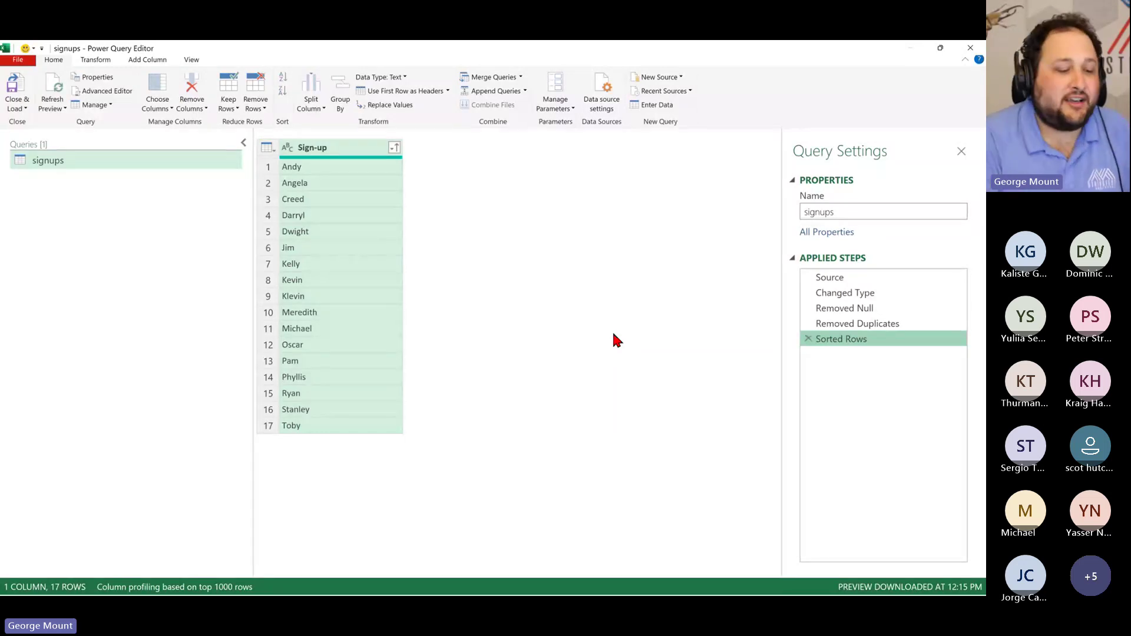
pyautogui.click(321, 299)
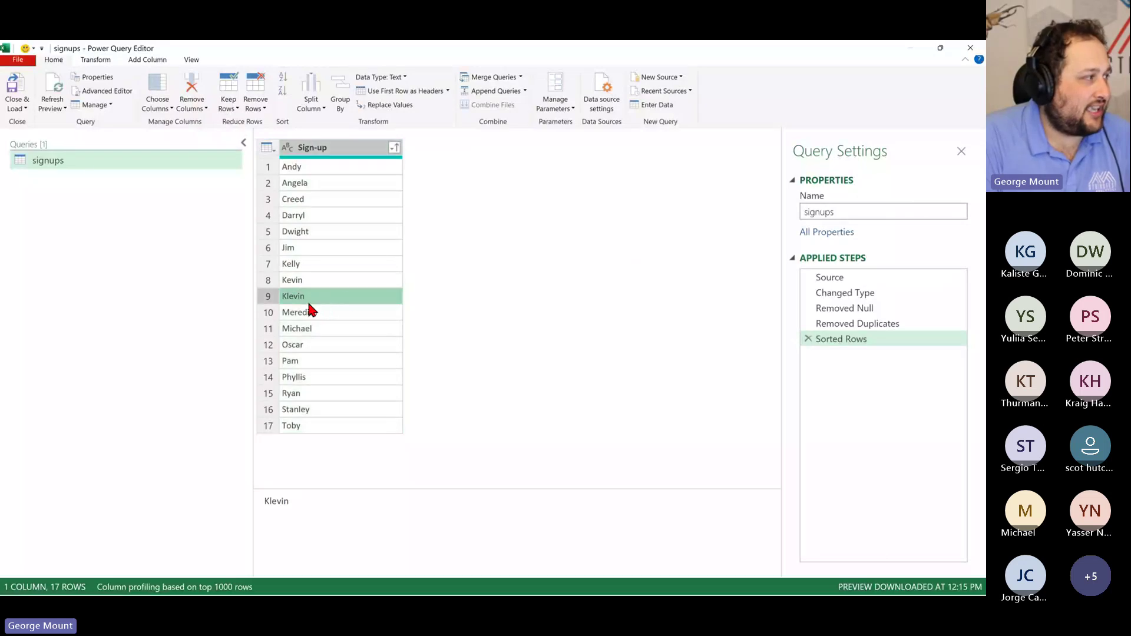
# Filter Klevin out of the Sign-up column, then compare Source with the 16-name Filtered Rows result
pyautogui.click(394, 148)
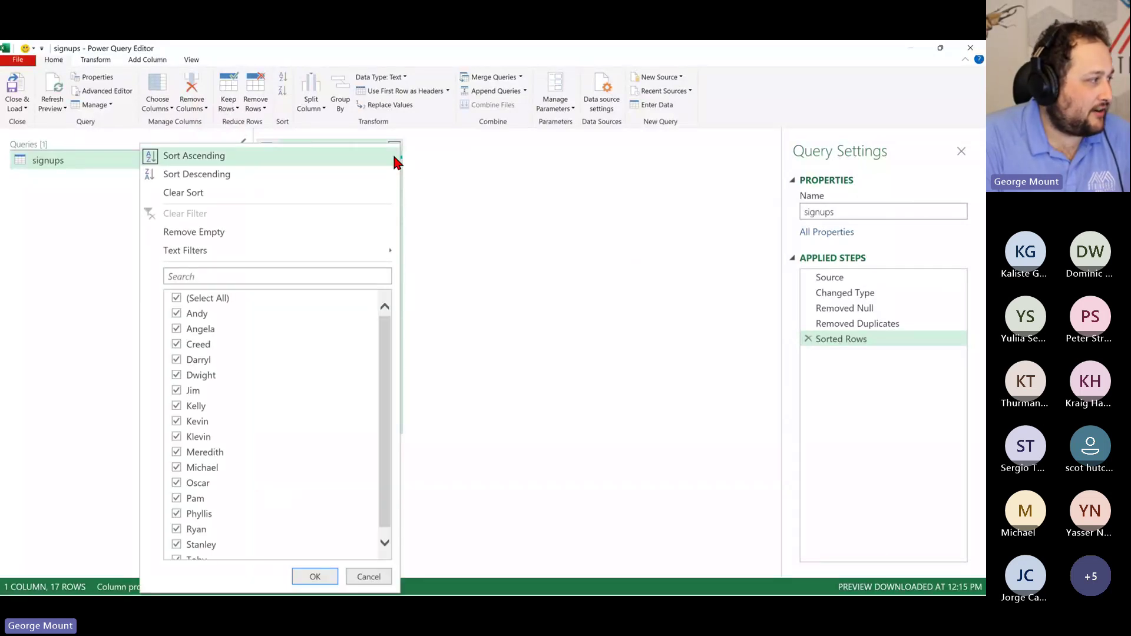
pyautogui.click(207, 436)
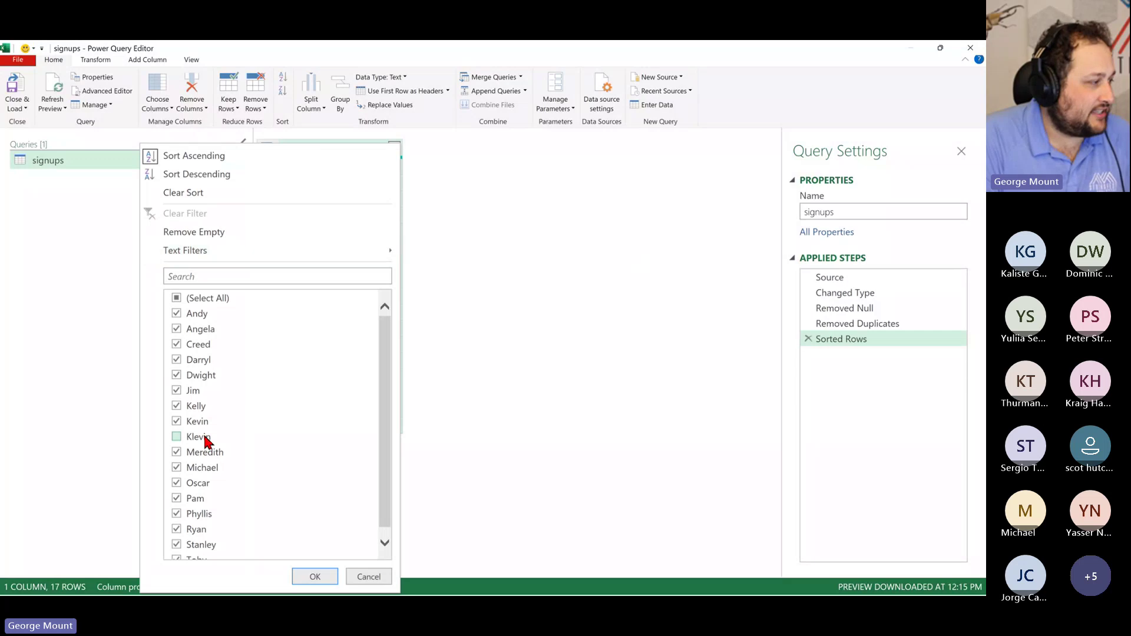
pyautogui.click(314, 576)
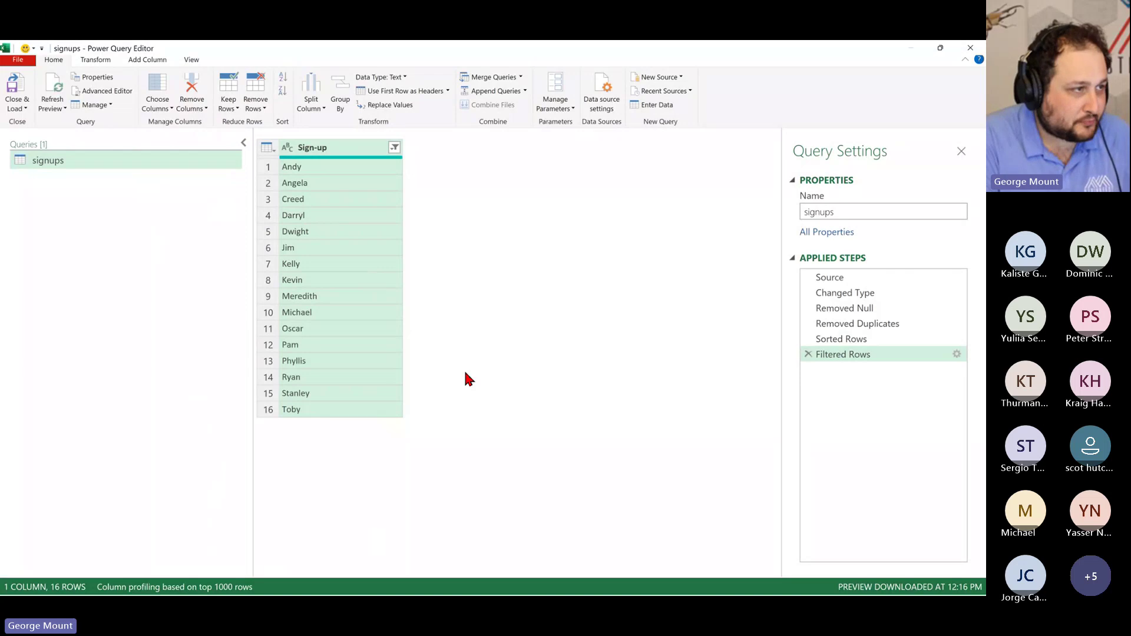
pyautogui.click(864, 280)
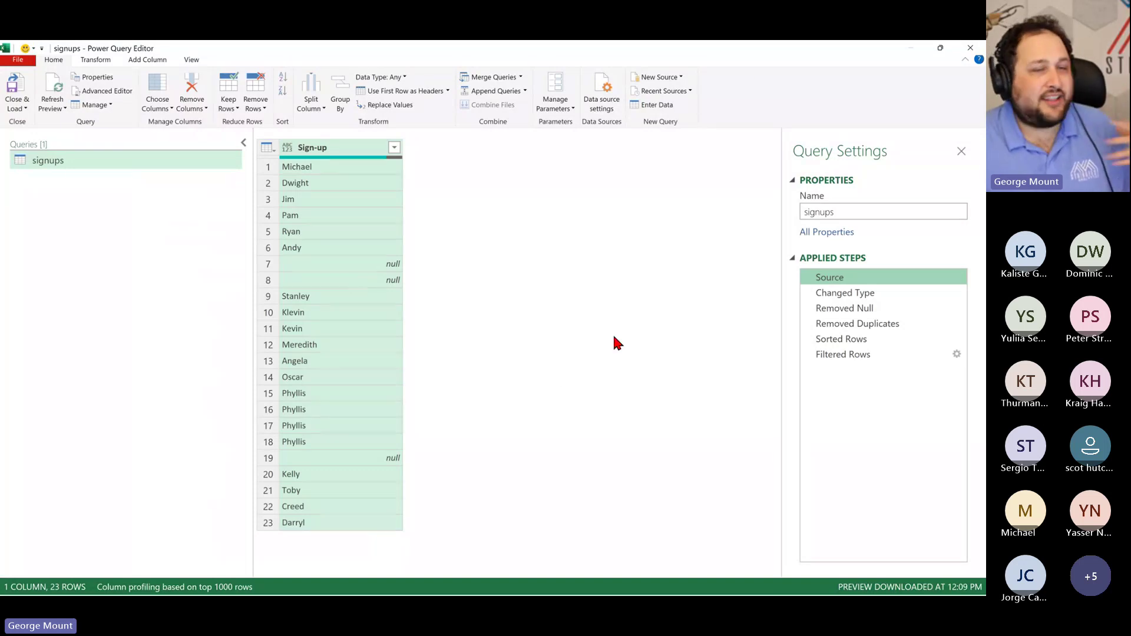
pyautogui.click(866, 354)
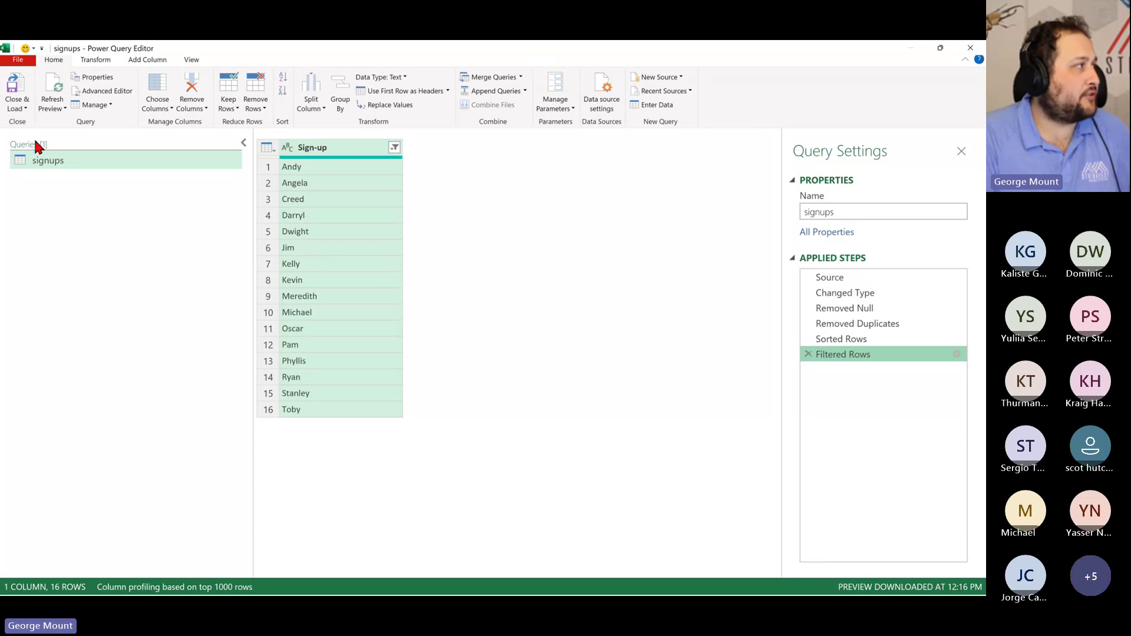
# Use Close & Load To... and set the Import Data dialog to load as a Table
pyautogui.click(24, 109)
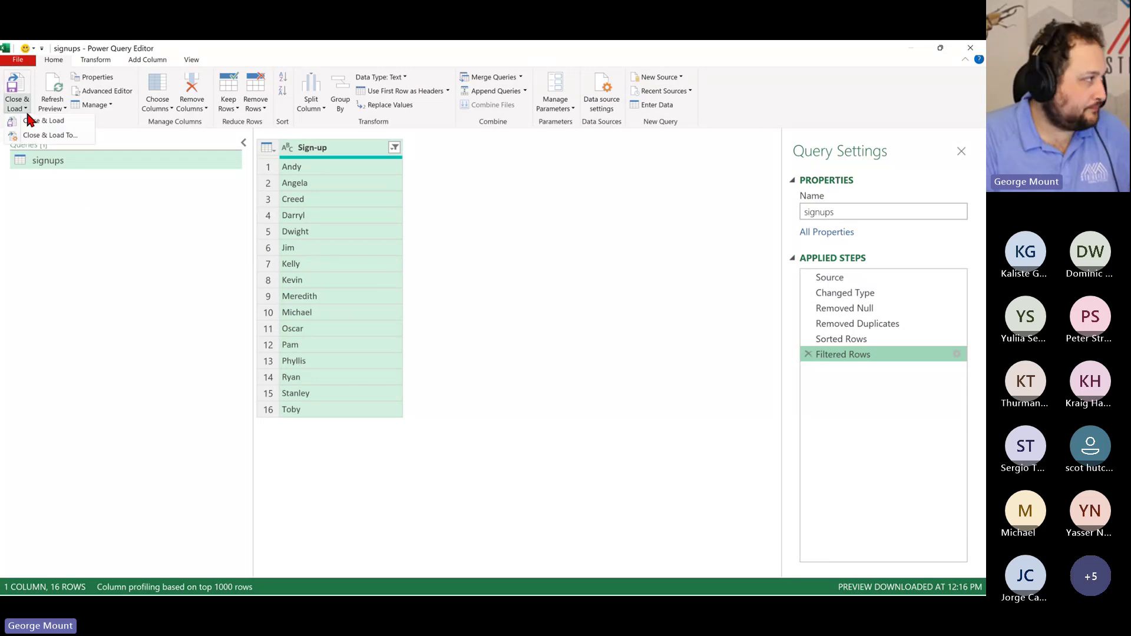
pyautogui.click(69, 134)
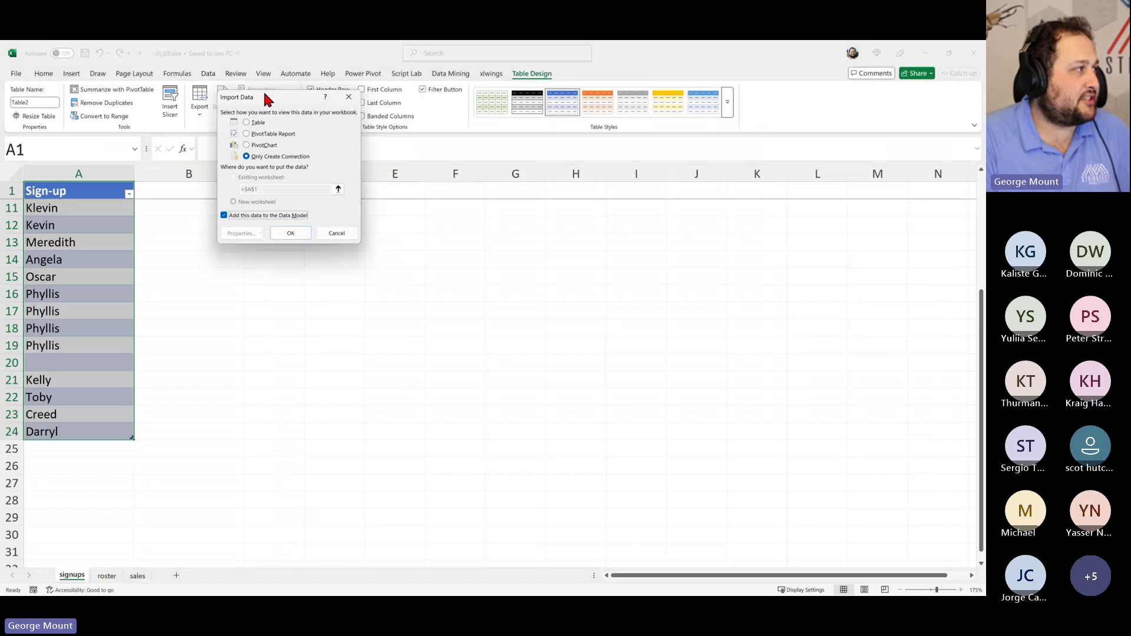
pyautogui.moveTo(265, 93); pyautogui.dragTo(417, 220)
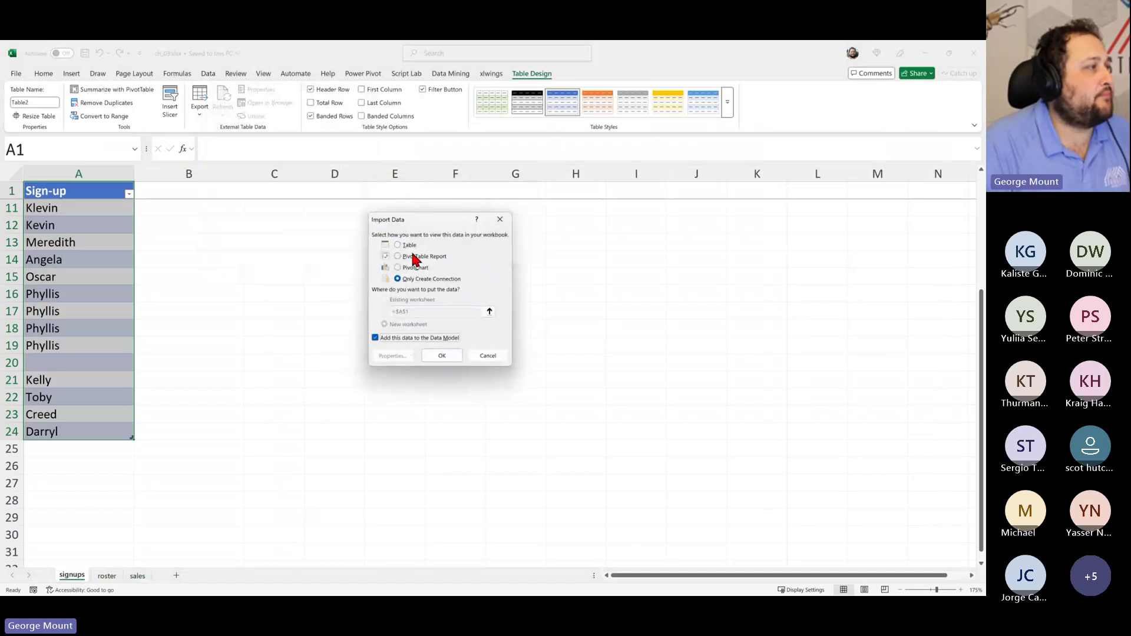
pyautogui.click(409, 247)
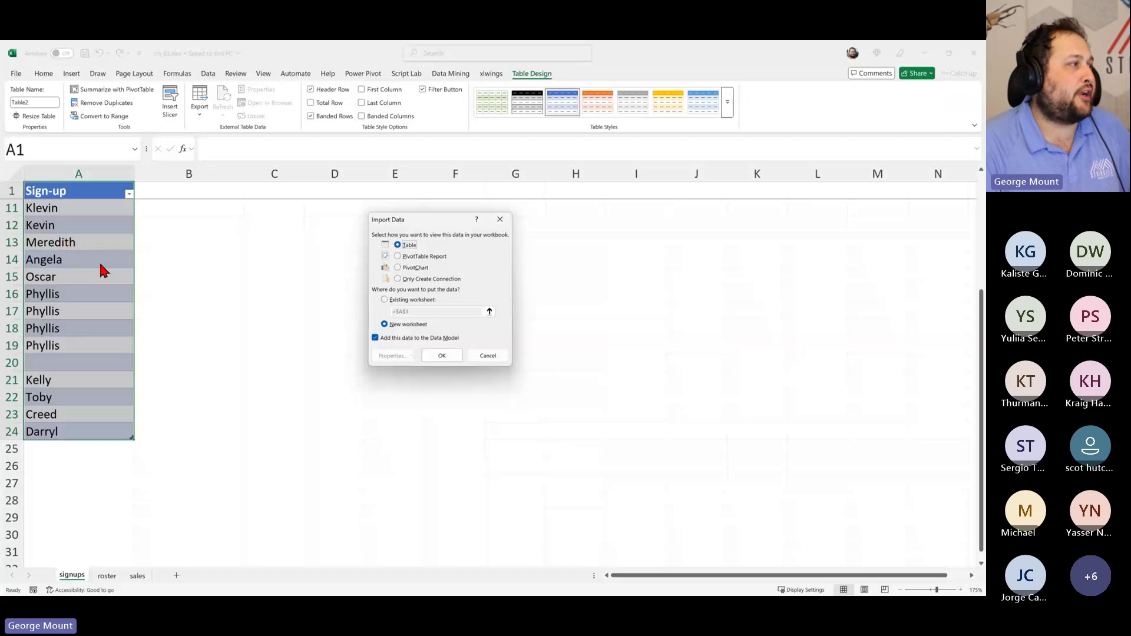
# Toggle the Data Model option and confirm loading the query as a table on a new worksheet
pyautogui.click(432, 339)
pyautogui.click(428, 335)
pyautogui.click(427, 334)
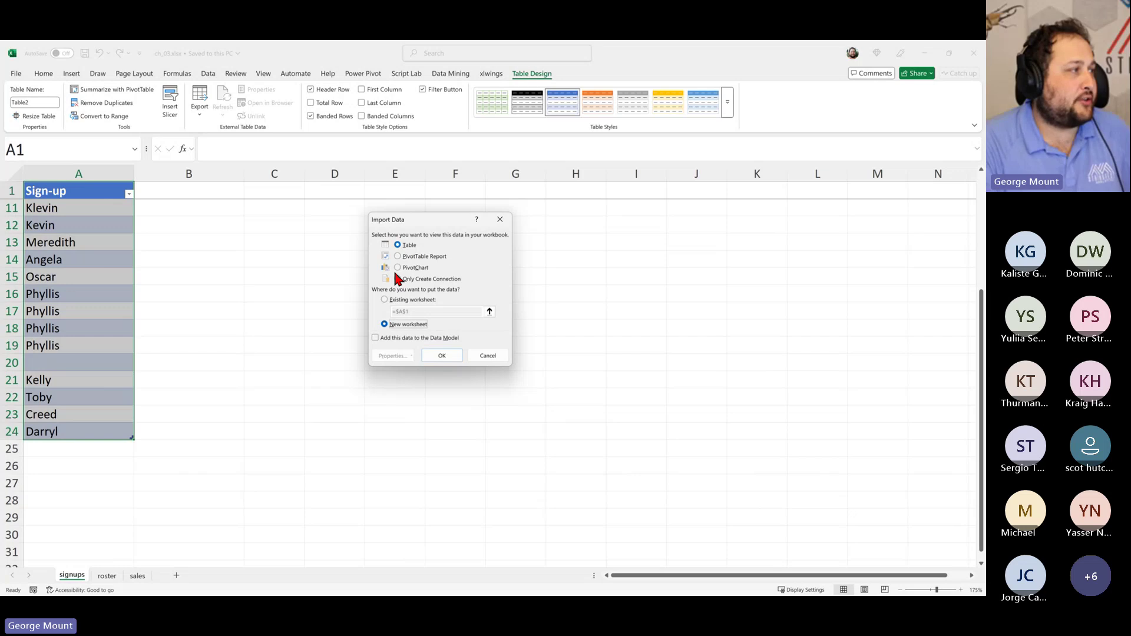
pyautogui.click(442, 356)
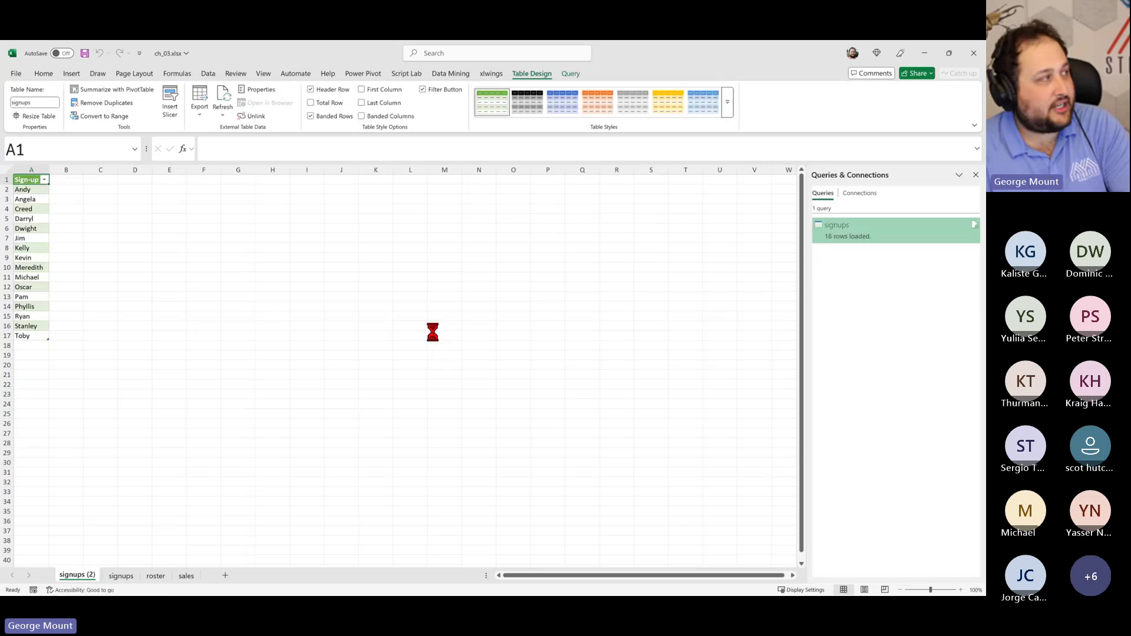
# Rename the 'signups (2)' sheet to 'signups-cleaned' and return to the original signups sheet
pyautogui.keyDown('ctrl'); pyautogui.scroll(6, 432, 331); pyautogui.keyUp('ctrl')
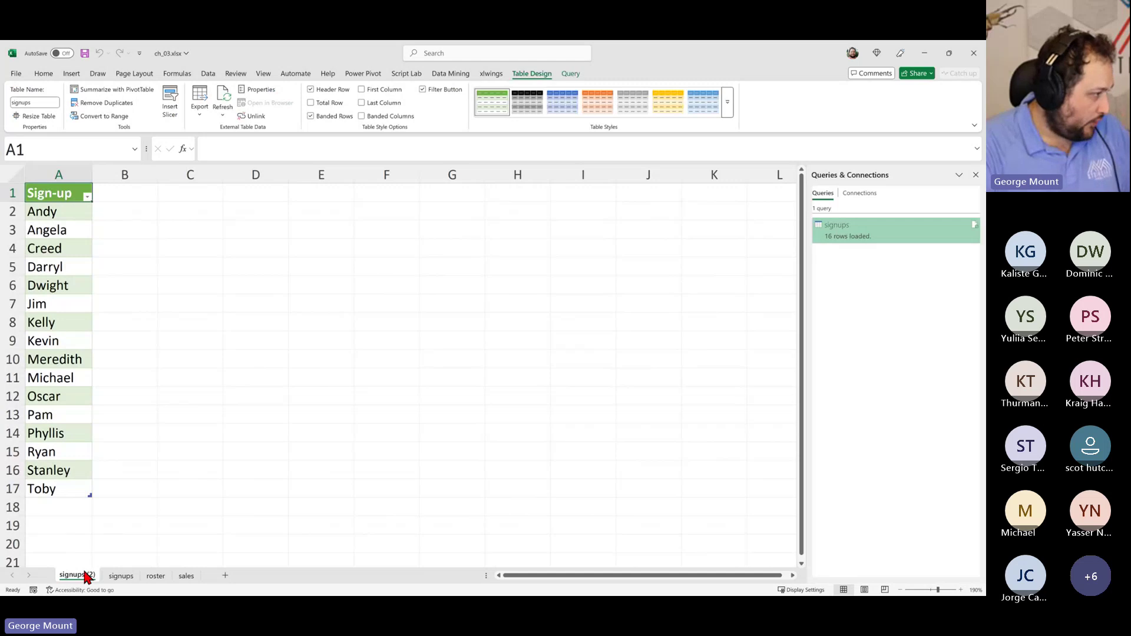
pyautogui.keyDown('ctrl'); pyautogui.click(114, 577); pyautogui.keyUp('ctrl')
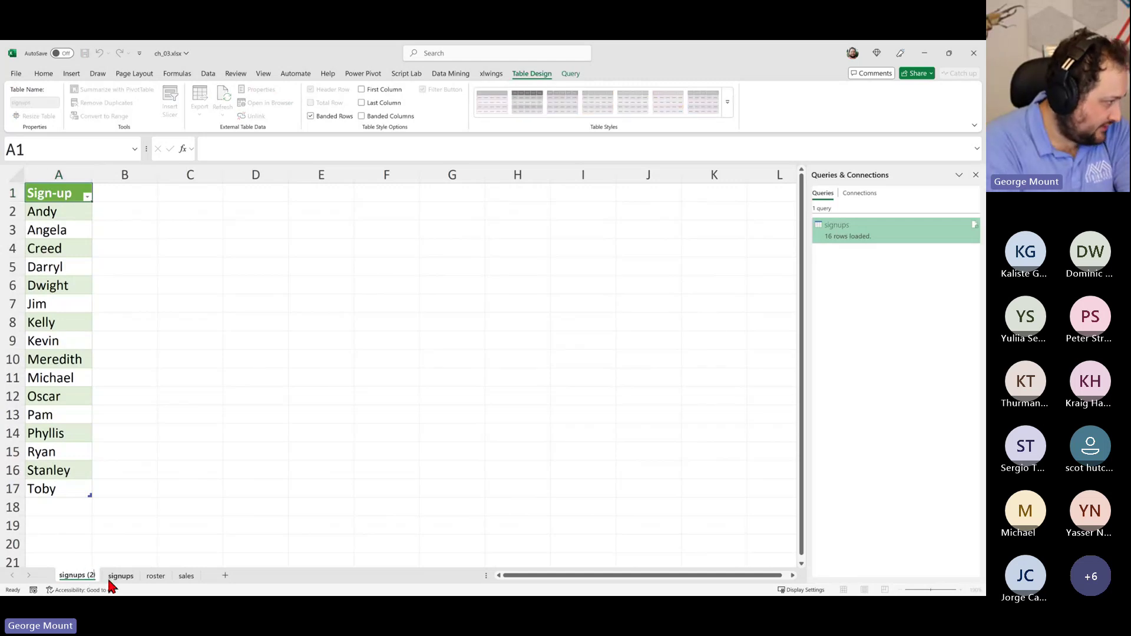
pyautogui.press('BackSpace')
pyautogui.press('BackSpace')
pyautogui.press('BackSpace')
pyautogui.press('BackSpace')
pyautogui.write('0-')
pyautogui.press('BackSpace')
pyautogui.press('BackSpace')
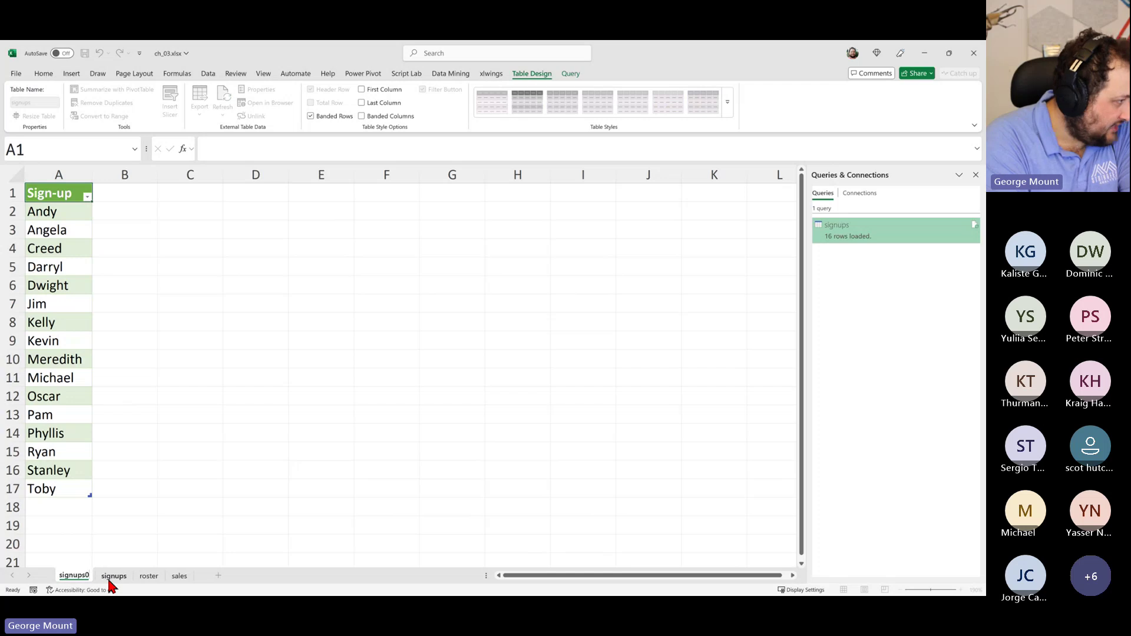
pyautogui.write('-cleaned')
pyautogui.press('Return')
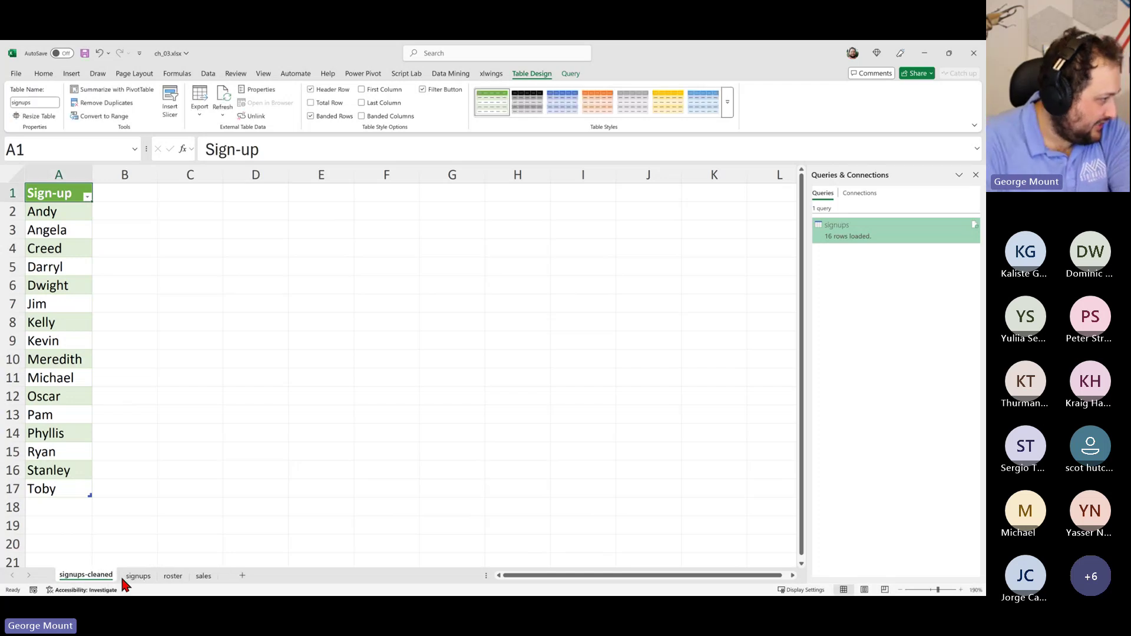
pyautogui.click(133, 578)
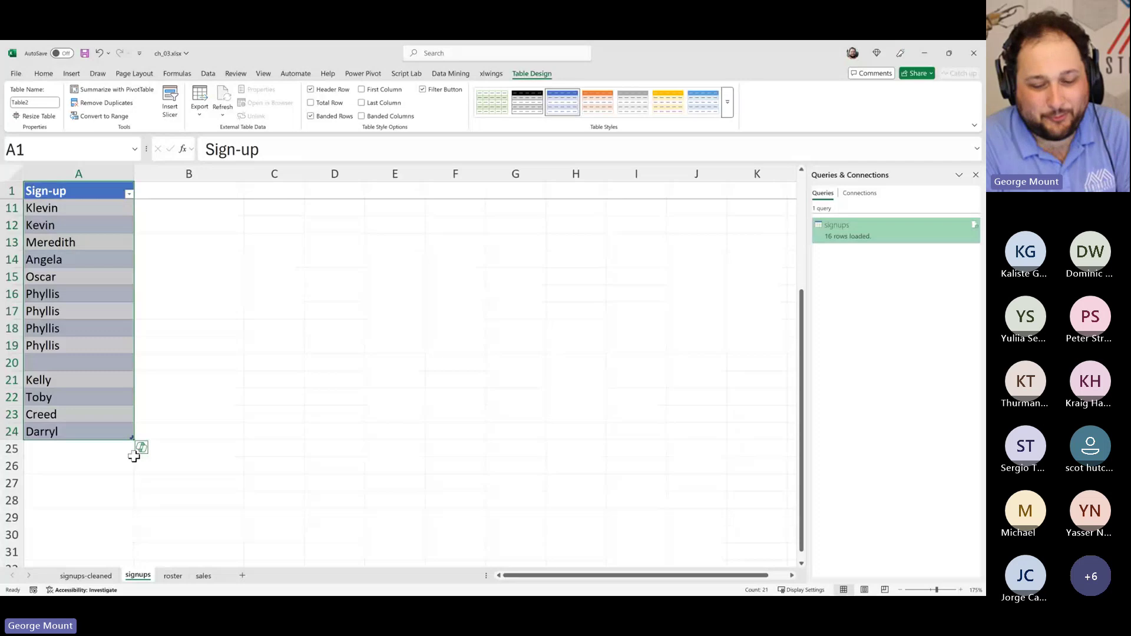
# On the signups sheet, insert three blank rows at rows 16–18
pyautogui.hotkey('ctrl', 'pageup')
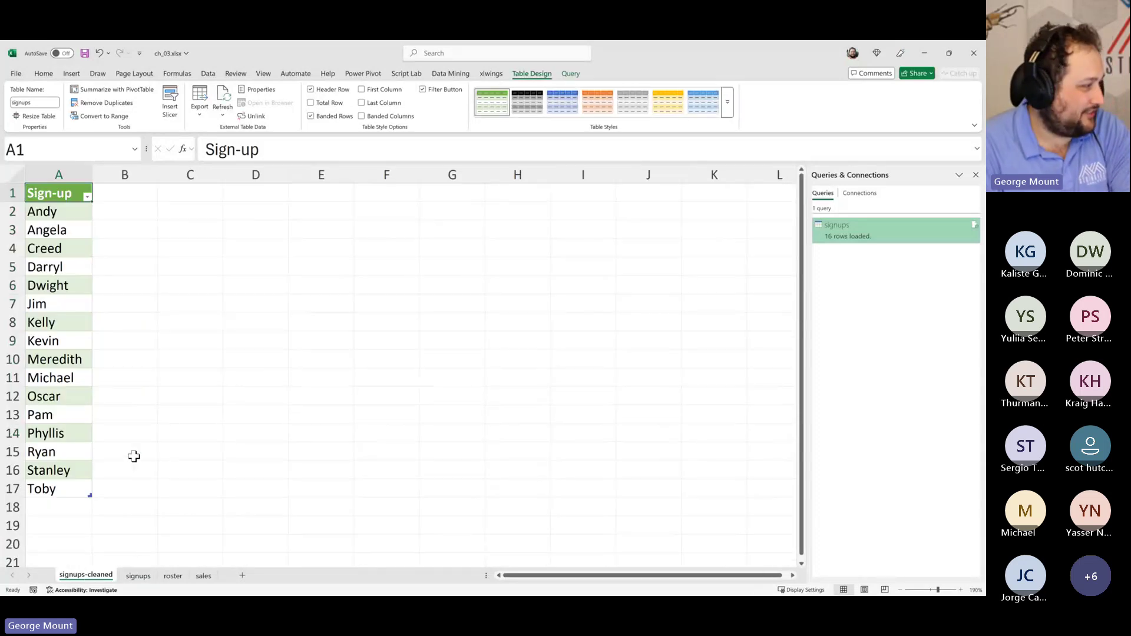
pyautogui.hotkey('ctrl', 'pagedown')
pyautogui.click(70, 350)
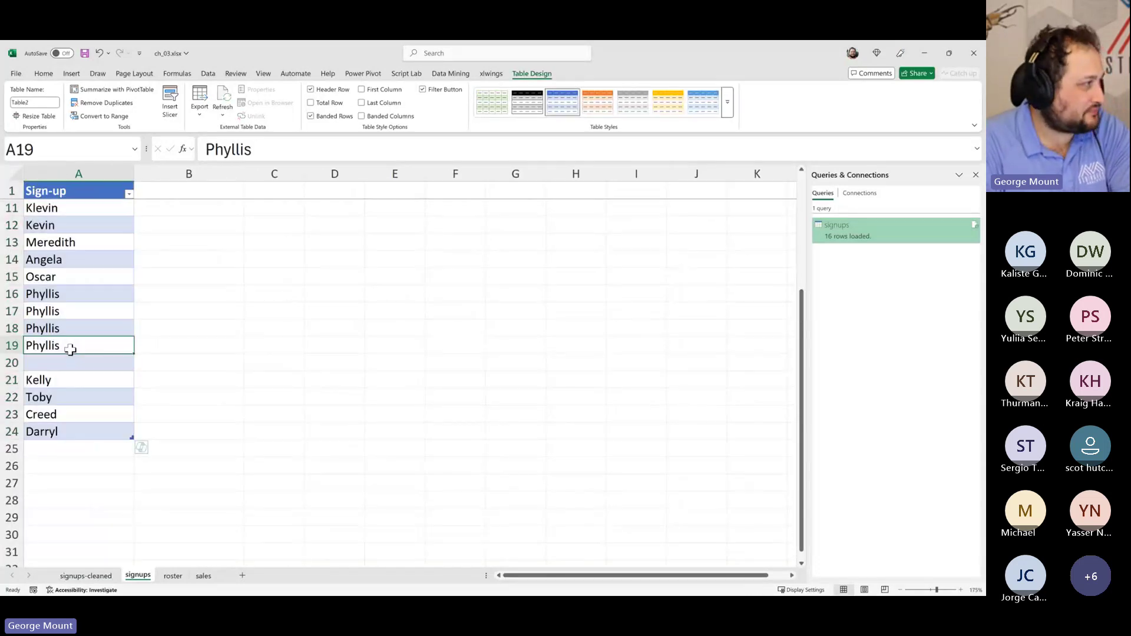
pyautogui.moveTo(12, 293); pyautogui.dragTo(50, 323)
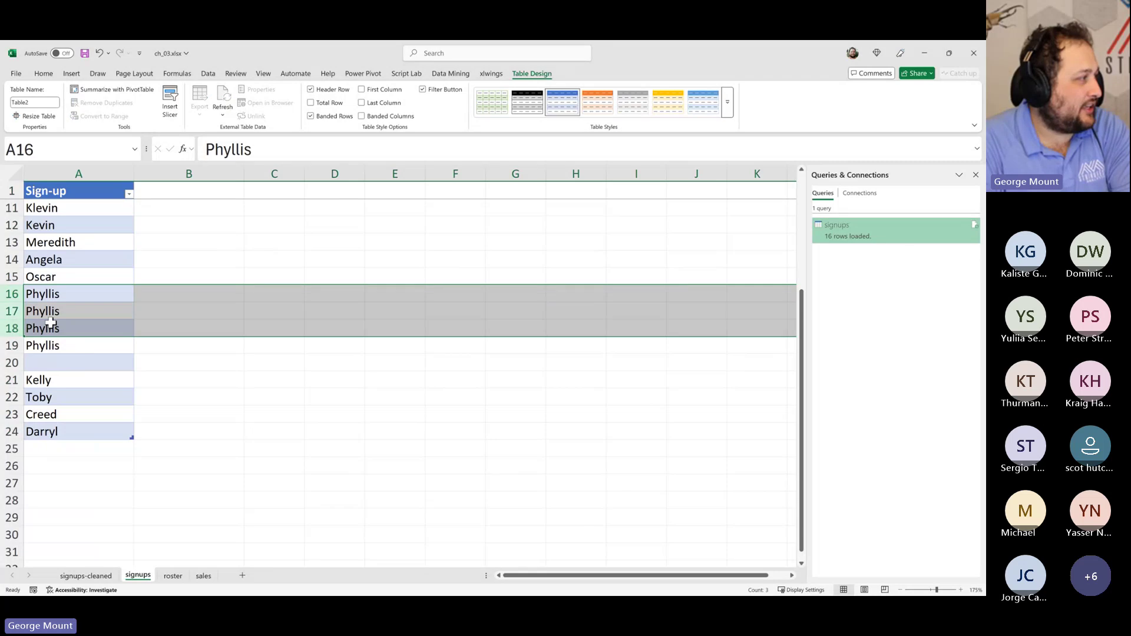
pyautogui.rightClick(51, 322)
pyautogui.click(88, 441)
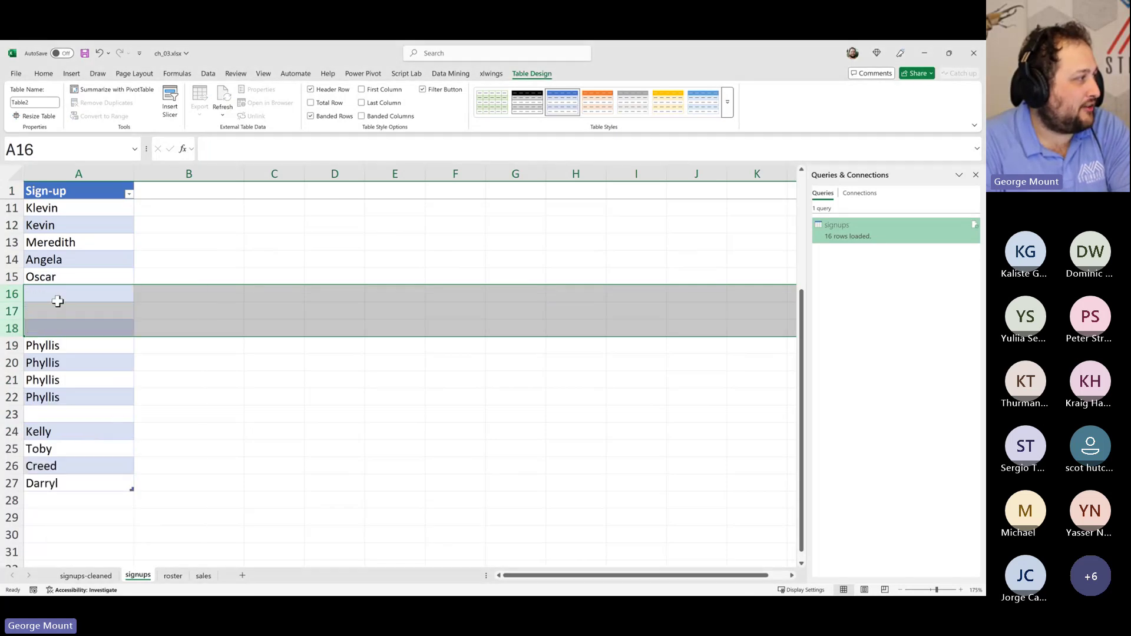
# Enter Nate in A16 and Phyllis in A23
pyautogui.click(56, 283)
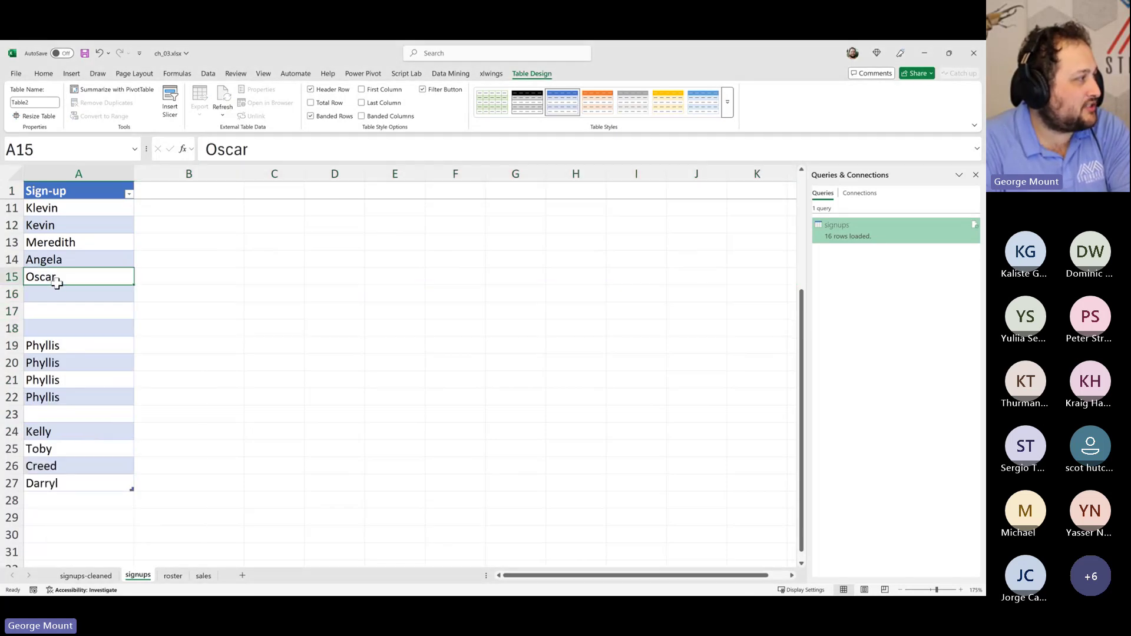
pyautogui.click(60, 294)
pyautogui.write('Nate')
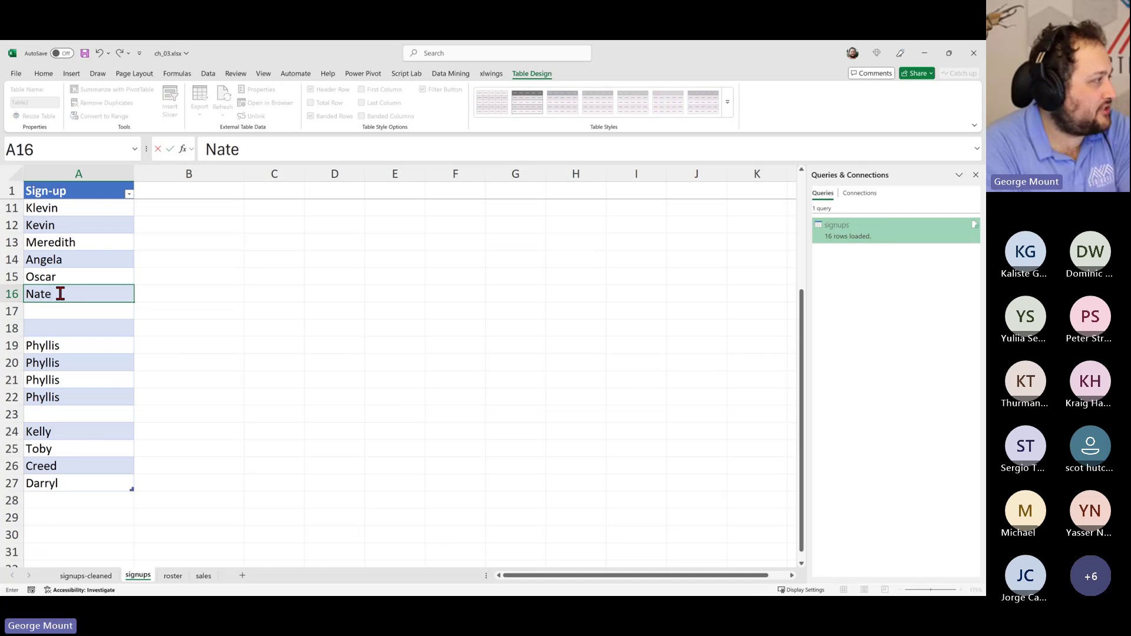
pyautogui.press('Return')
pyautogui.click(45, 410)
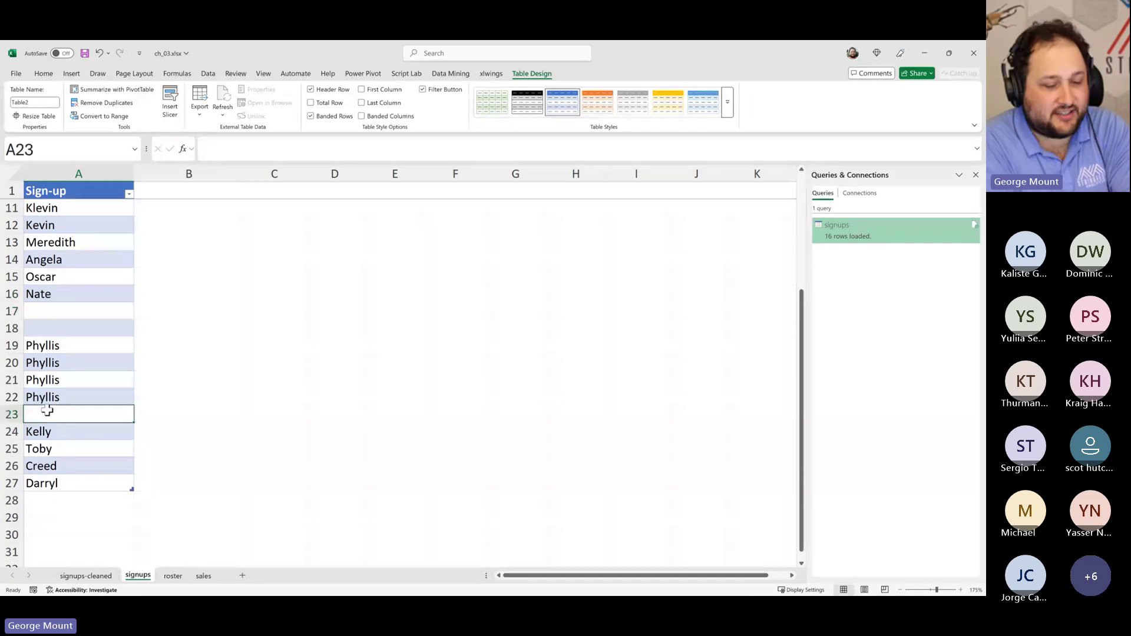
pyautogui.write('{hju')
pyautogui.press('BackSpace')
pyautogui.press('BackSpace')
pyautogui.press('BackSpace')
pyautogui.press('BackSpace')
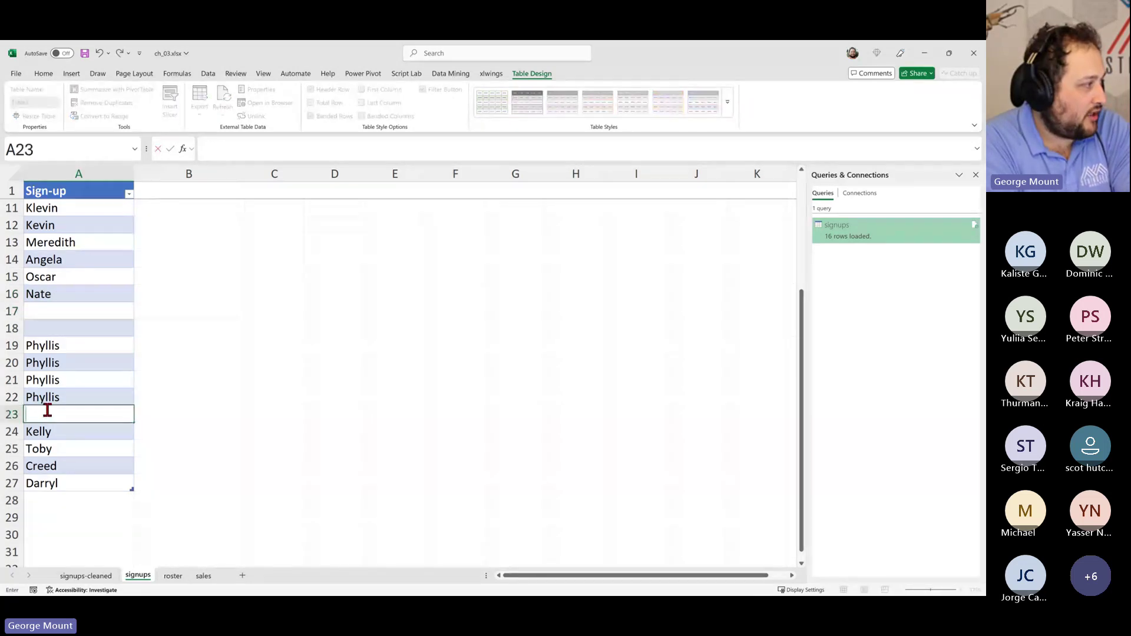
pyautogui.write('Phyllis')
pyautogui.press('Return')
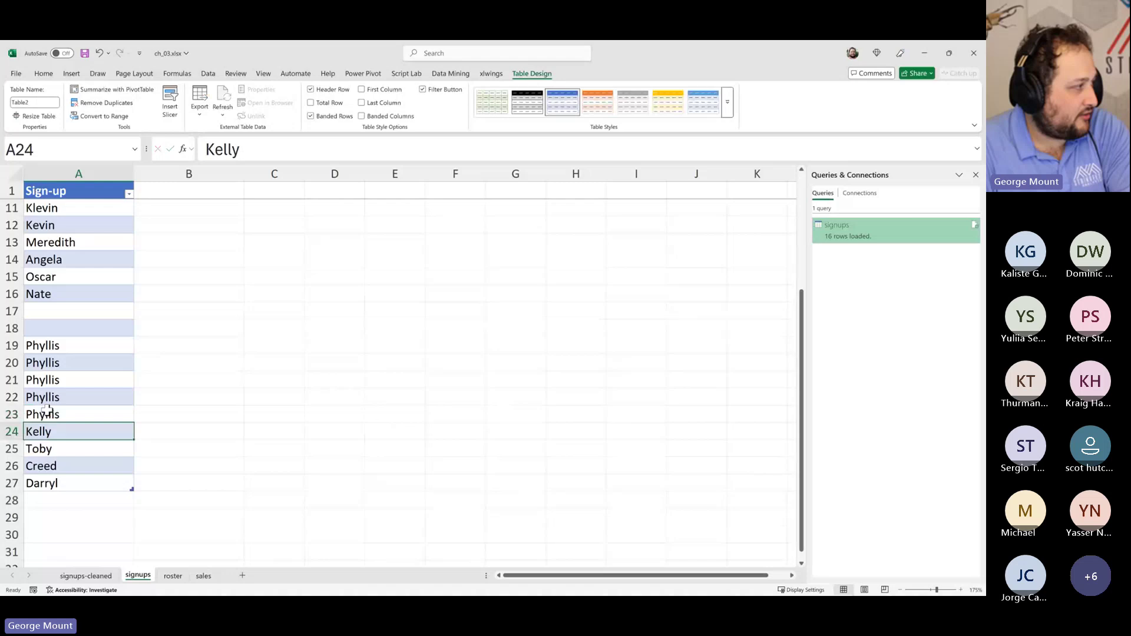
# Insert three blank rows at rows 24–26
pyautogui.click(12, 414)
pyautogui.moveTo(12, 431); pyautogui.dragTo(15, 457)
pyautogui.rightClick(15, 457)
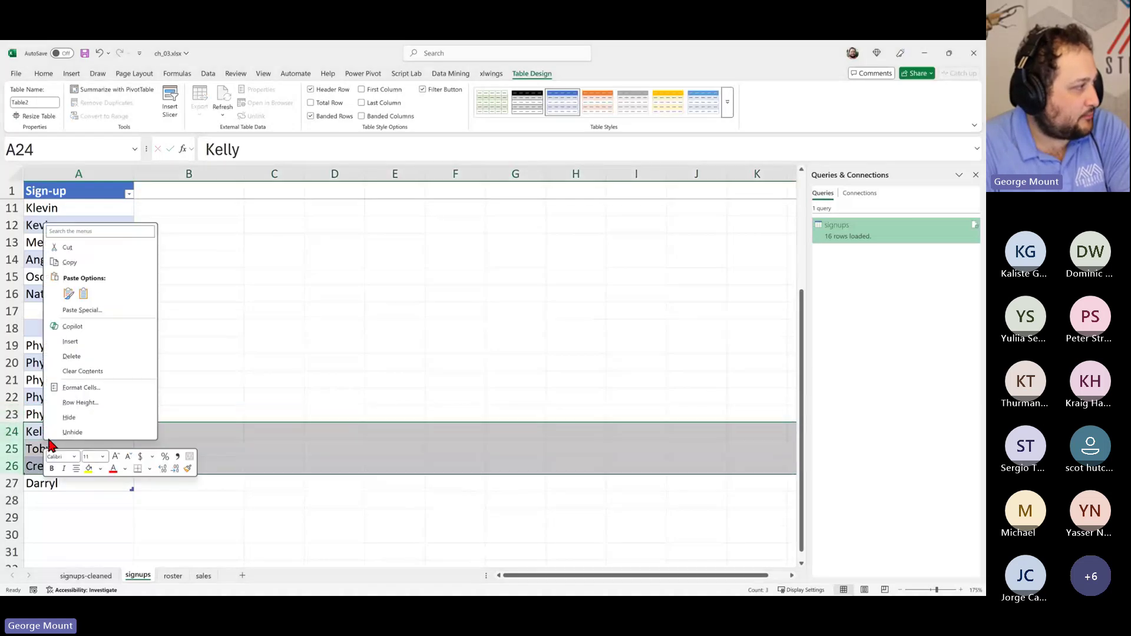
pyautogui.click(83, 344)
# Review the names from Pam downward and check the Sign-up filter list without changing it
pyautogui.click(83, 346)
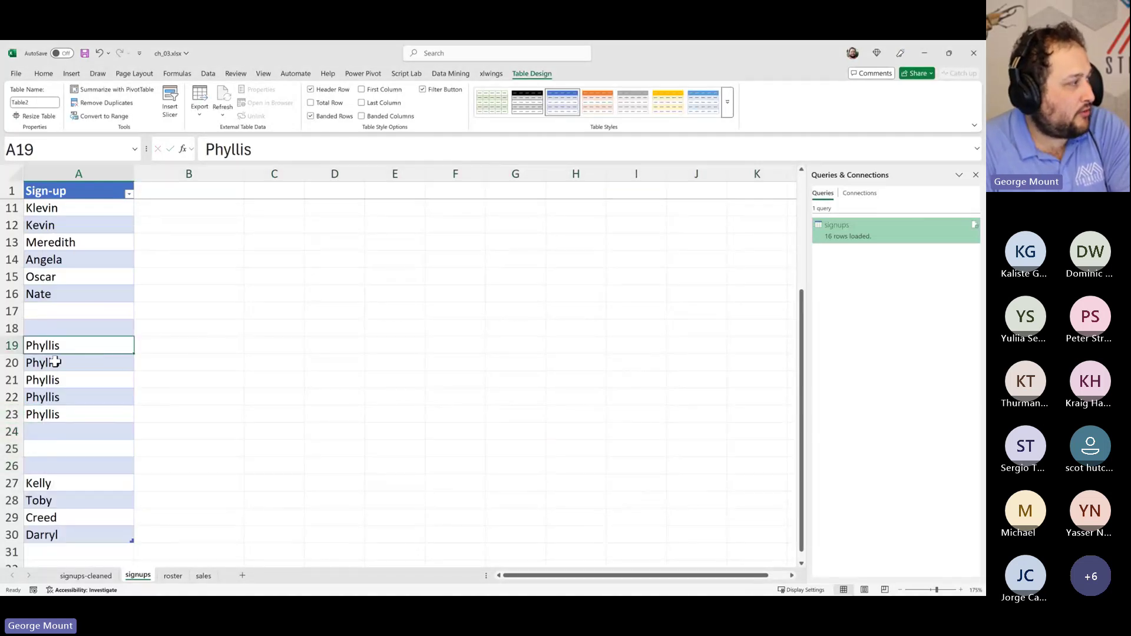
pyautogui.scroll(3, 54, 362)
pyautogui.moveTo(59, 259); pyautogui.dragTo(83, 414)
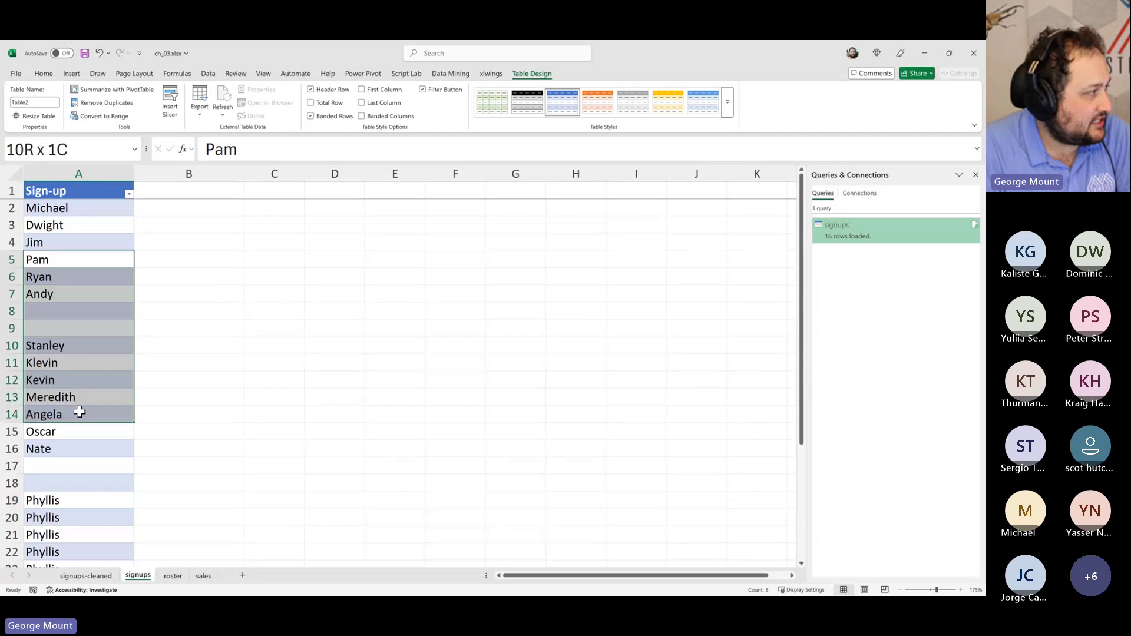
pyautogui.moveTo(177, 259); pyautogui.dragTo(176, 277)
pyautogui.click(55, 231)
pyautogui.moveTo(55, 230); pyautogui.dragTo(73, 354)
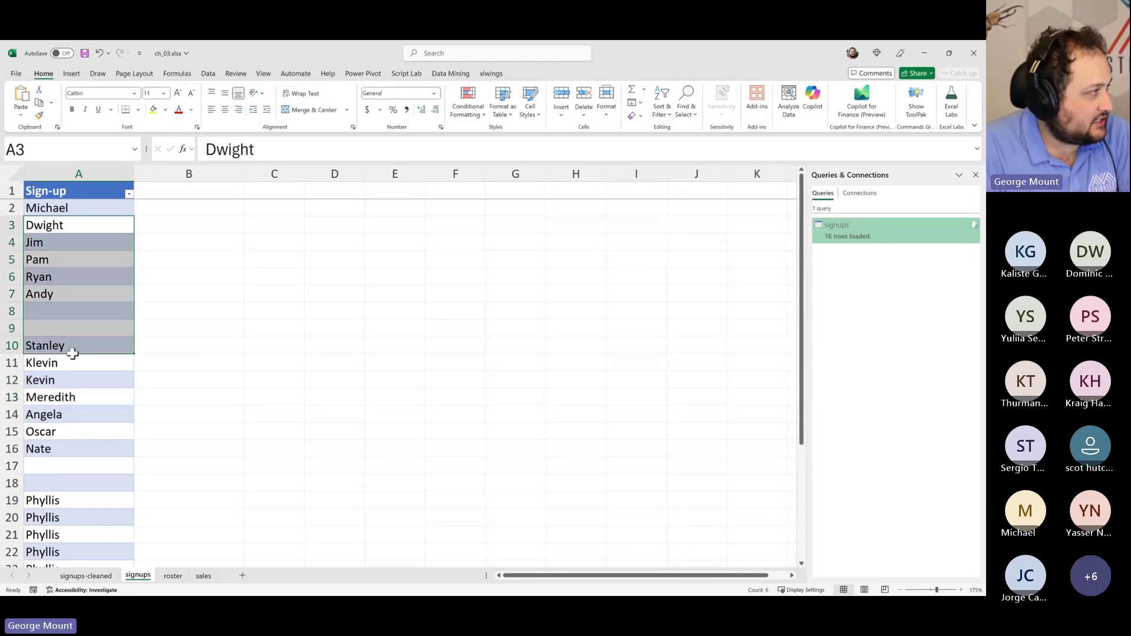
pyautogui.scroll(-5, 74, 353)
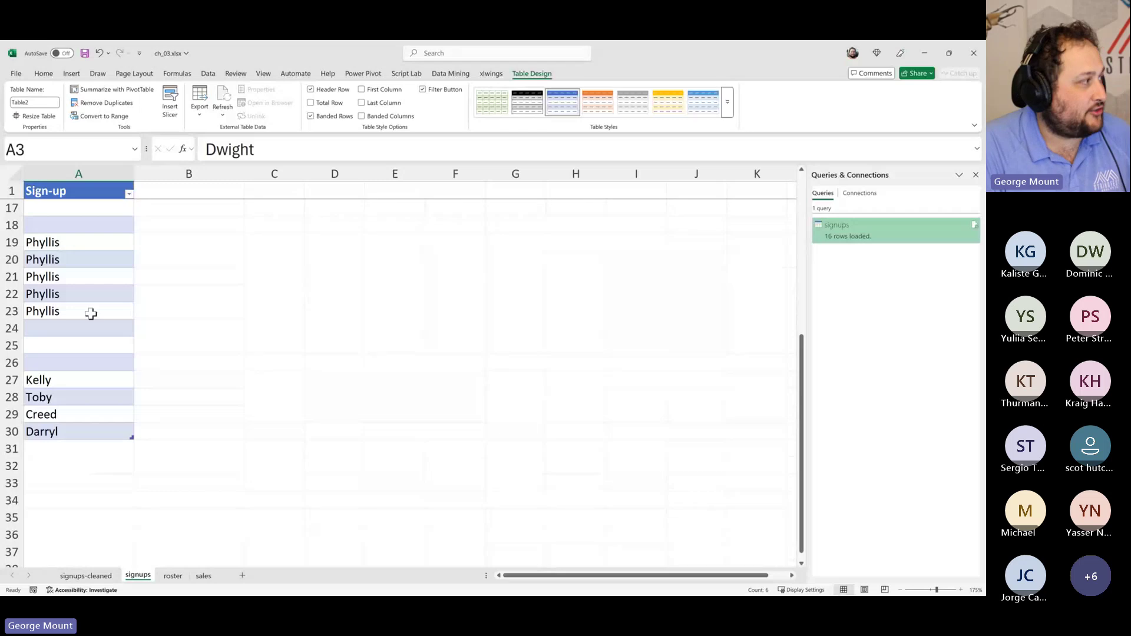
pyautogui.scroll(5, 88, 329)
pyautogui.moveTo(58, 260); pyautogui.dragTo(68, 397)
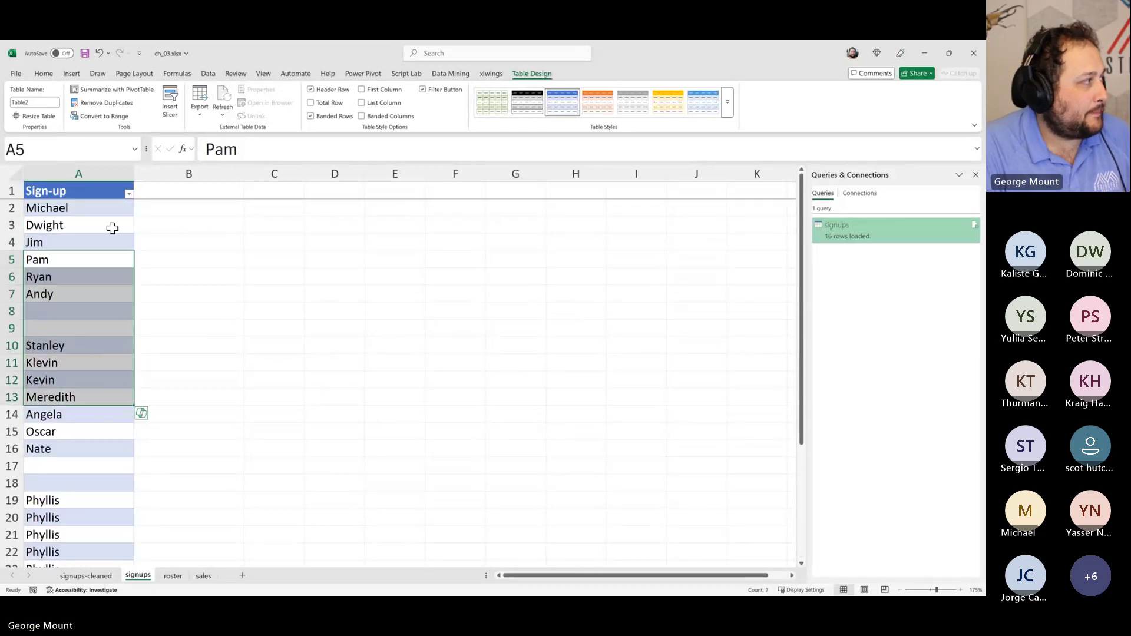
pyautogui.click(129, 193)
pyautogui.click(167, 242)
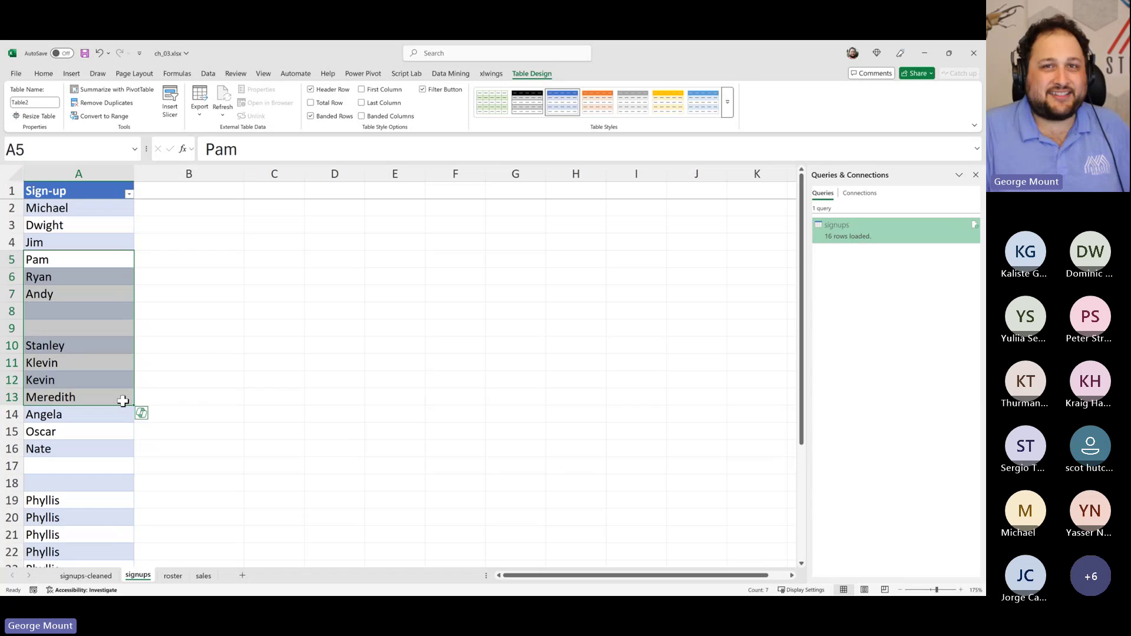
# On the signups-cleaned sheet, refresh the query table to pick up the new entries
pyautogui.click(94, 578)
pyautogui.scroll(1, 108, 310)
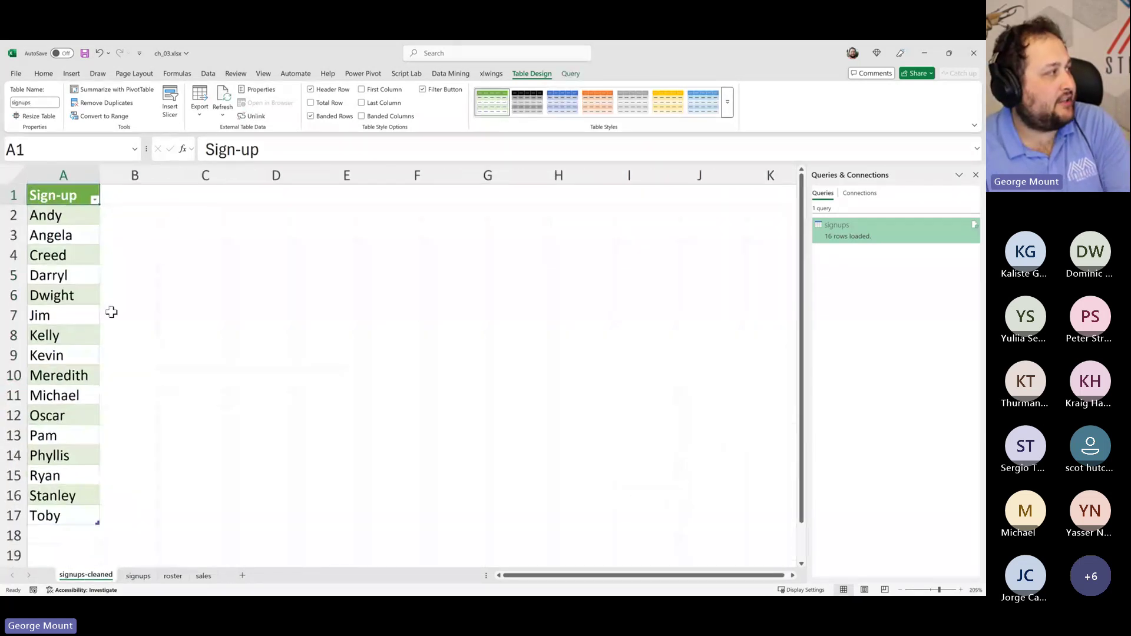
pyautogui.rightClick(72, 257)
pyautogui.press('Escape')
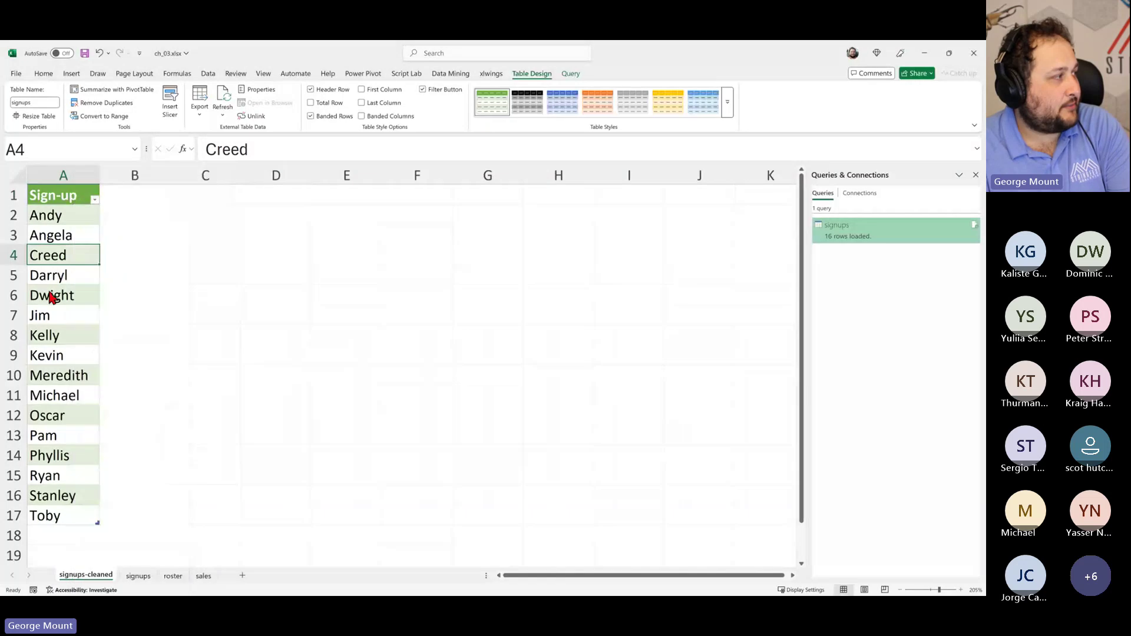
pyautogui.rightClick(53, 238)
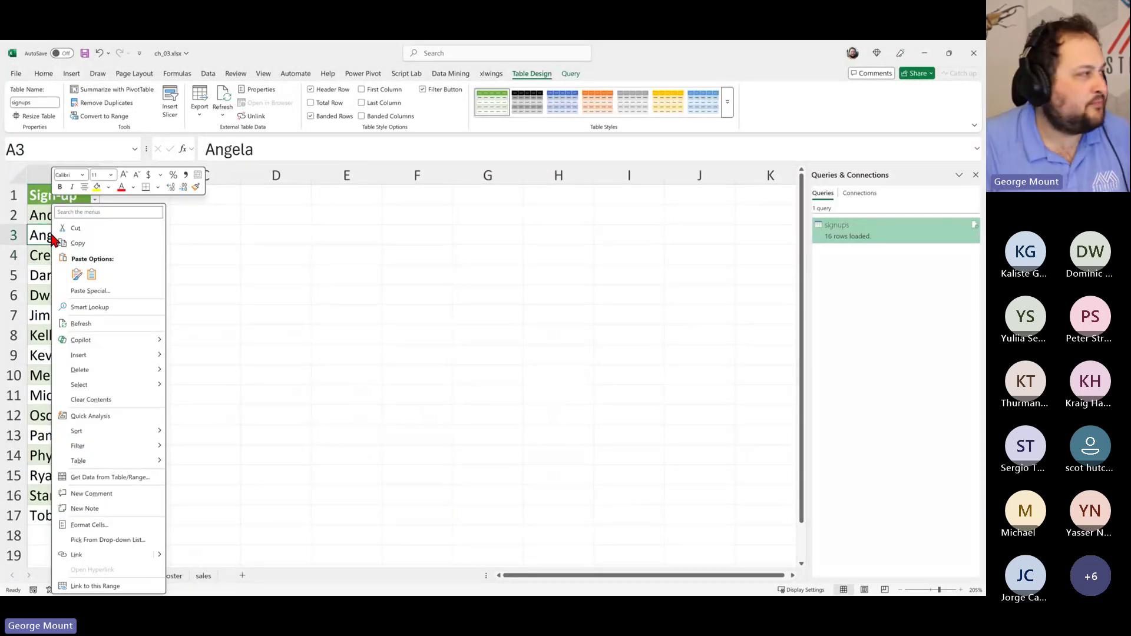
pyautogui.click(99, 323)
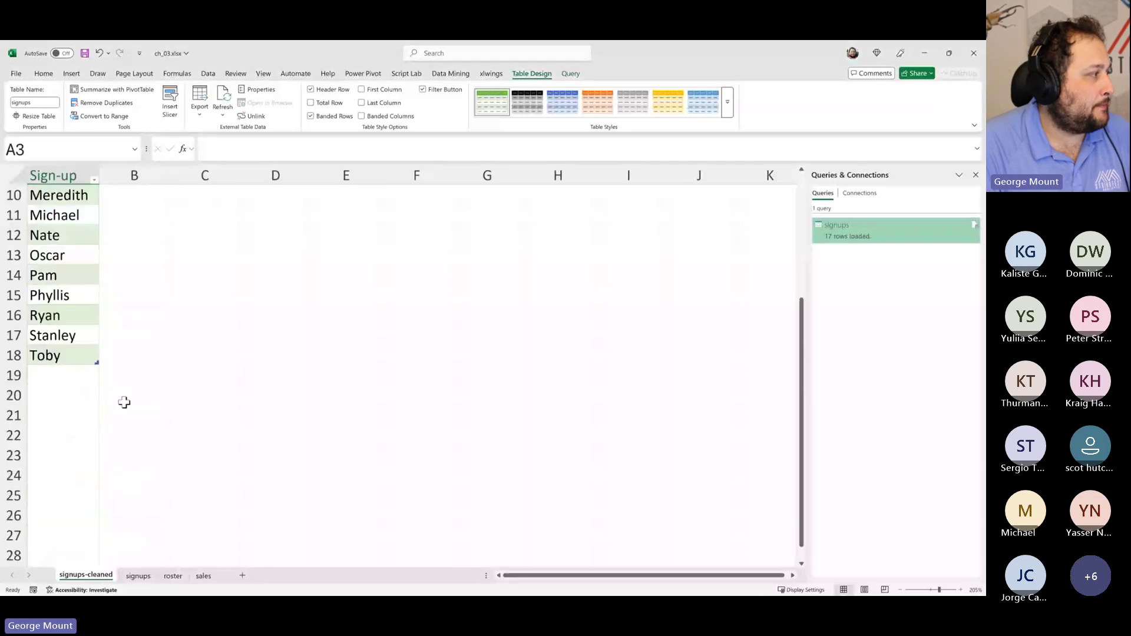
# Verify the refreshed table now includes Nate and lists Phyllis only once
pyautogui.scroll(-2, 74, 328)
pyautogui.click(46, 319)
pyautogui.click(46, 300)
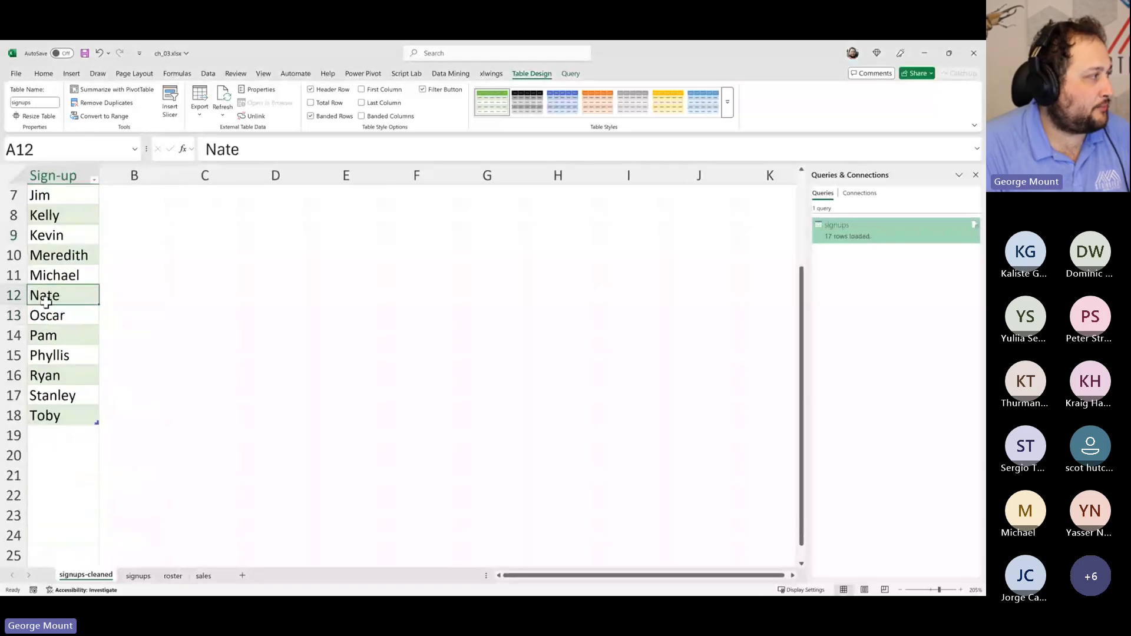
pyautogui.scroll(2, 41, 296)
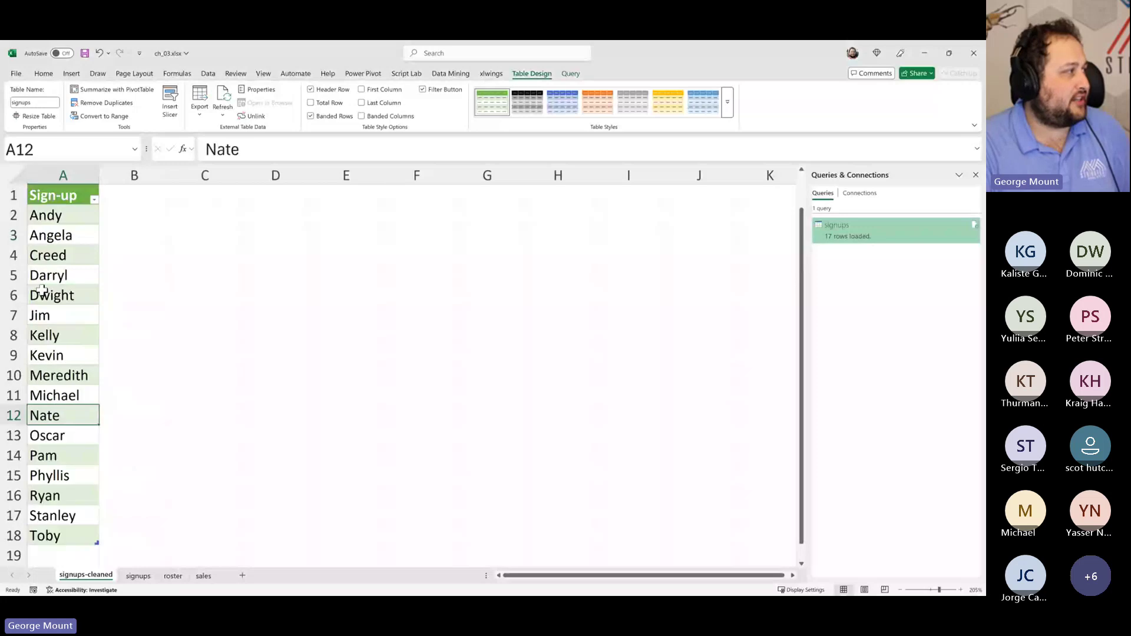
pyautogui.scroll(-3, 48, 387)
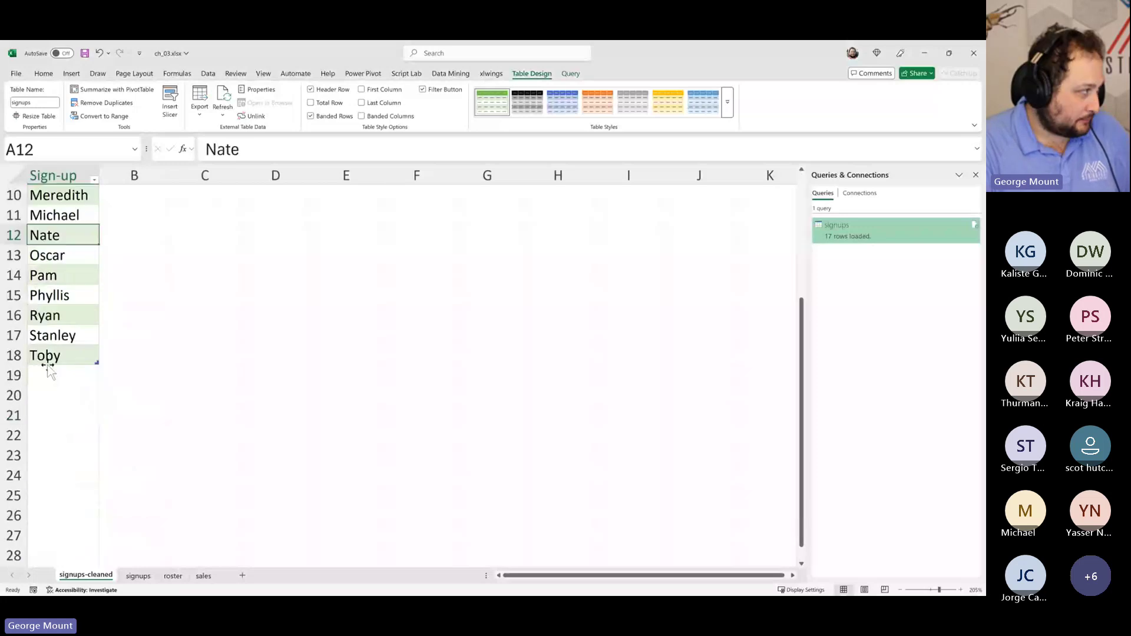
pyautogui.click(51, 295)
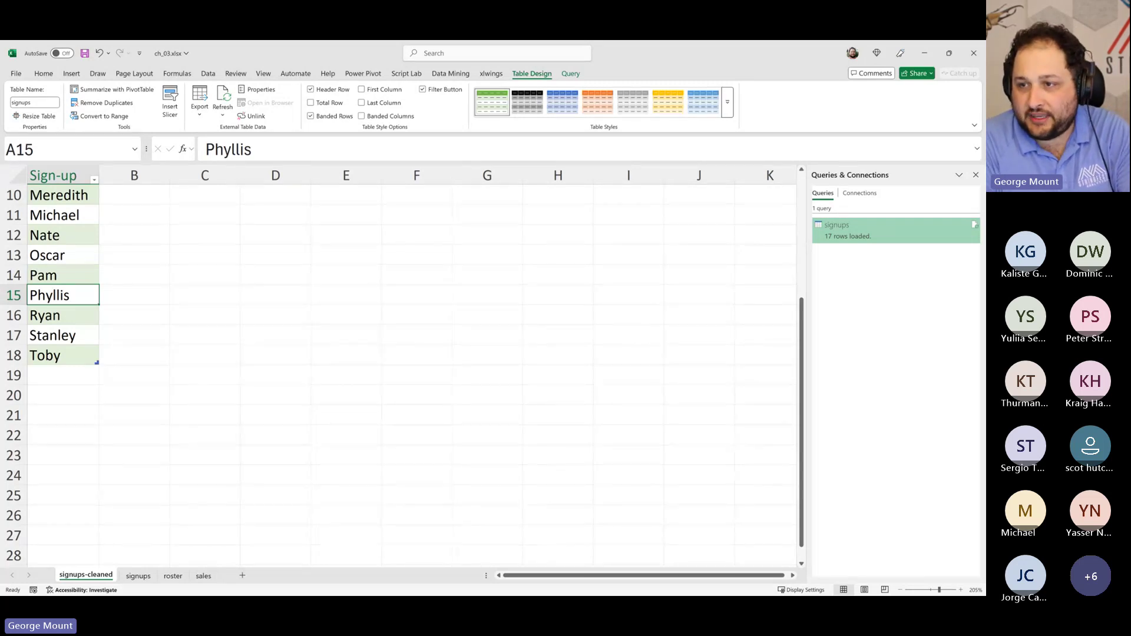
pyautogui.hotkey('alt', 'Tab')
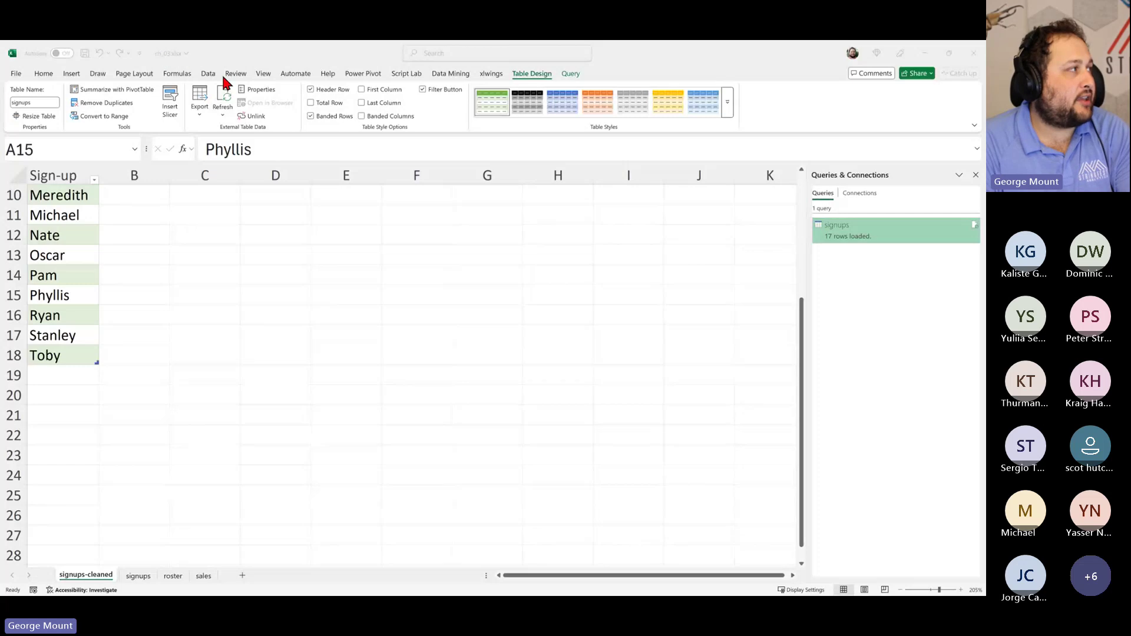
pyautogui.hotkey('alt', 'Tab')
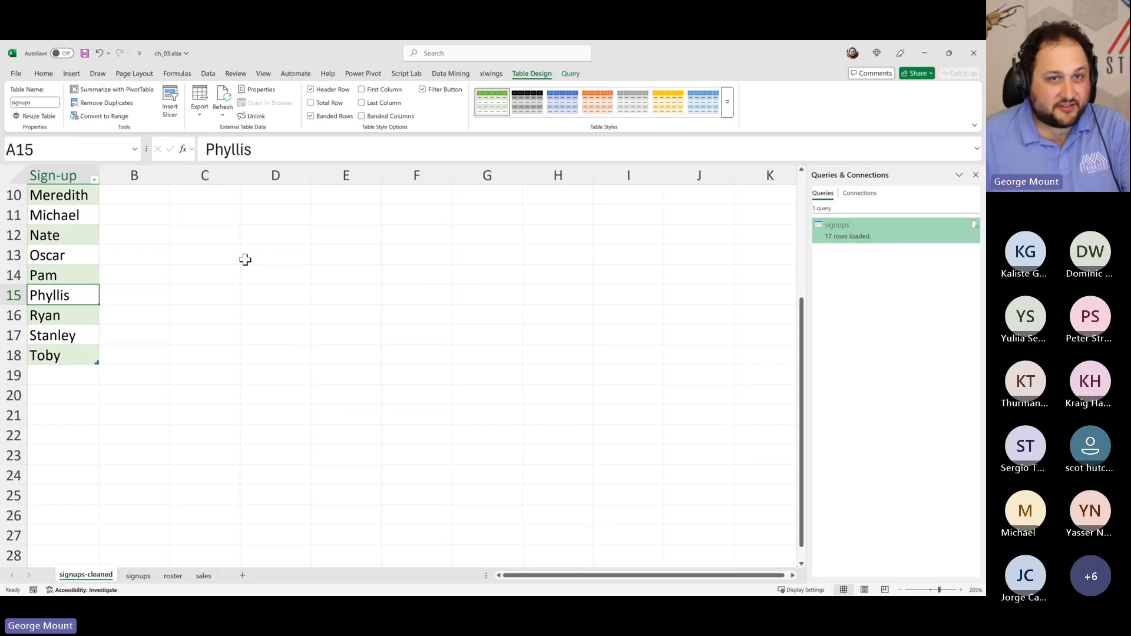
# Switch to the roster sheet and inspect the Sales, Accounting, Warehouse and Annex Signups cells
pyautogui.click(293, 330)
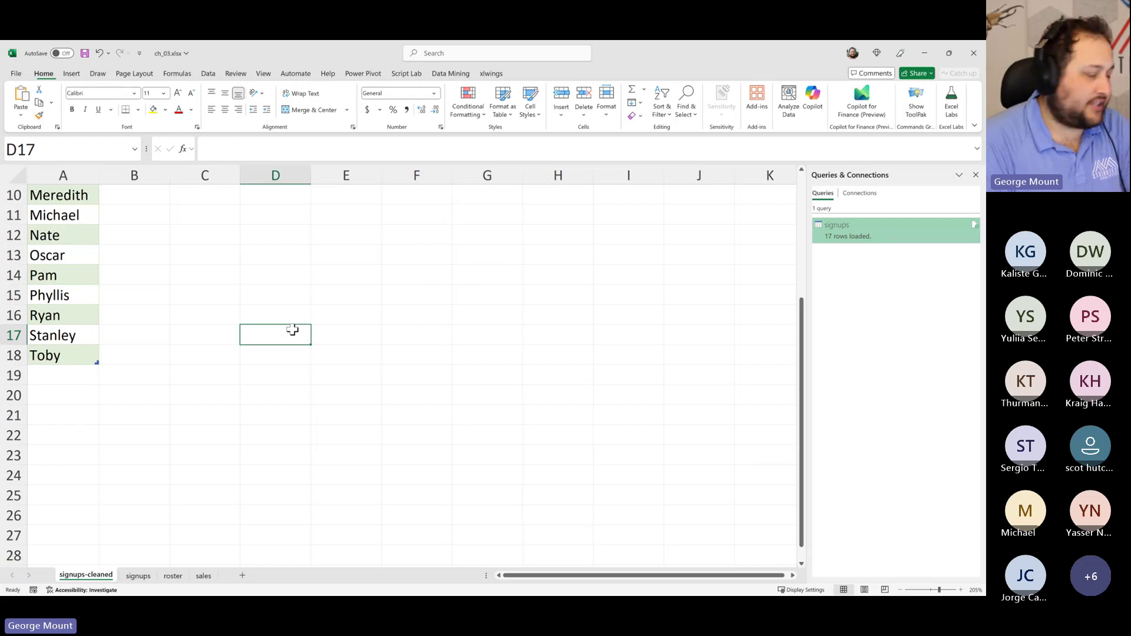
pyautogui.hotkey('ctrl', 'pagedown')
pyautogui.hotkey('ctrl', 'pagedown')
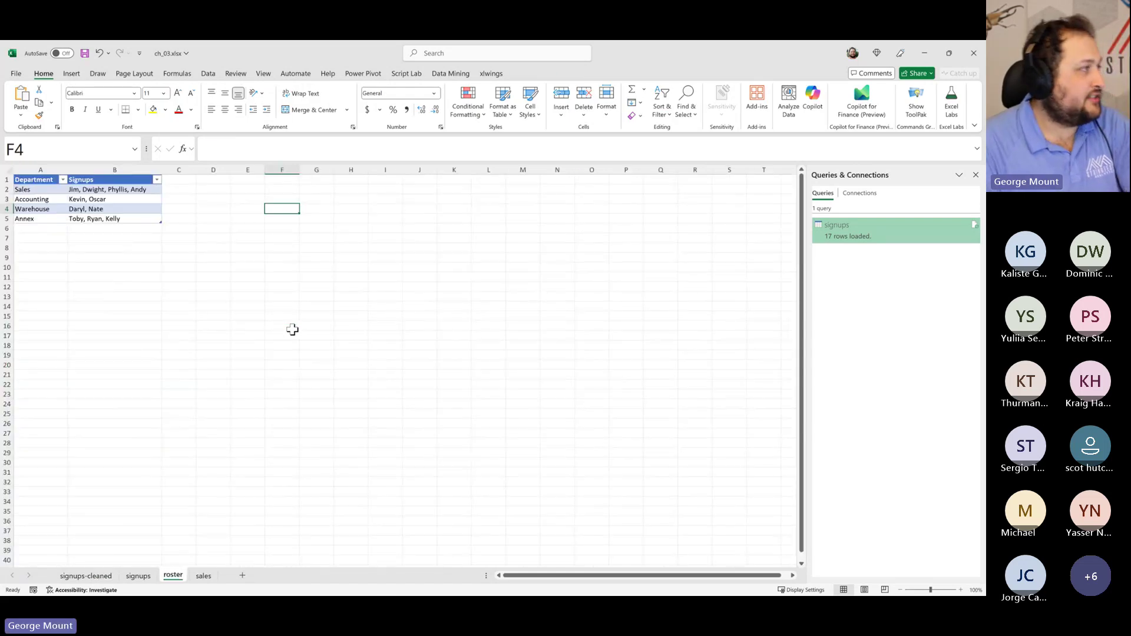
pyautogui.scroll(2, 291, 328)
pyautogui.click(261, 331)
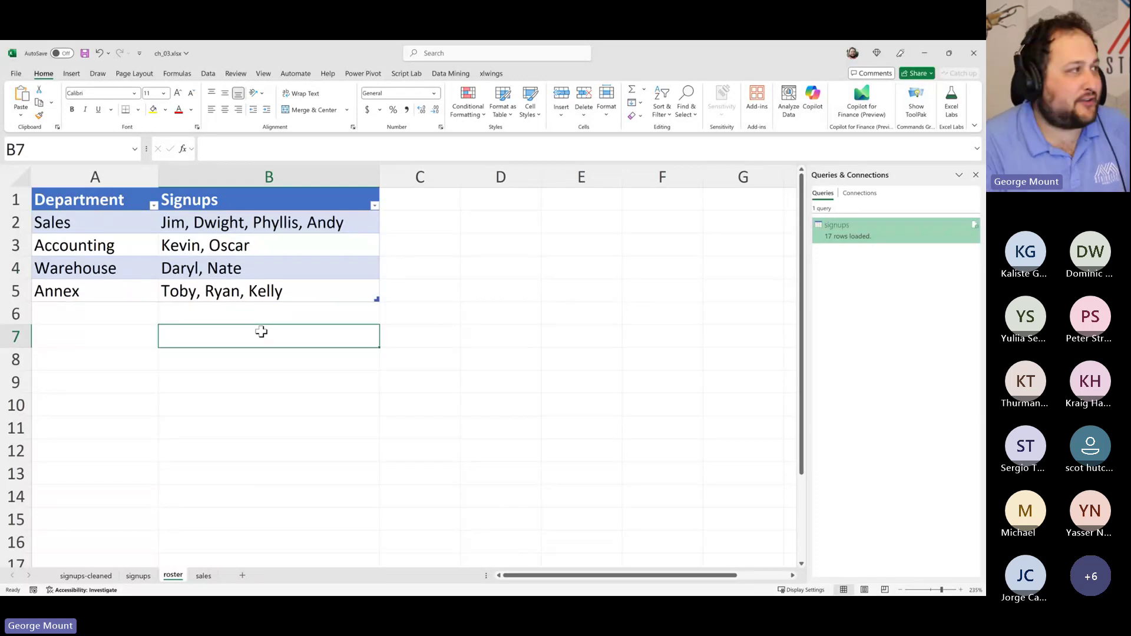
pyautogui.click(246, 223)
pyautogui.click(243, 244)
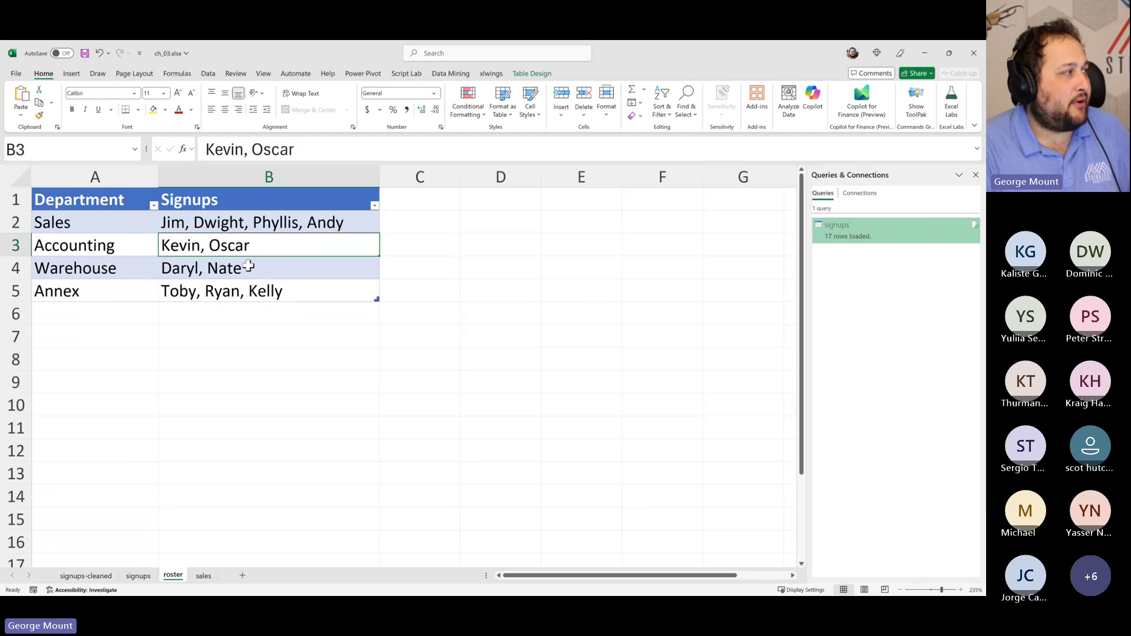
pyautogui.click(248, 266)
pyautogui.click(250, 291)
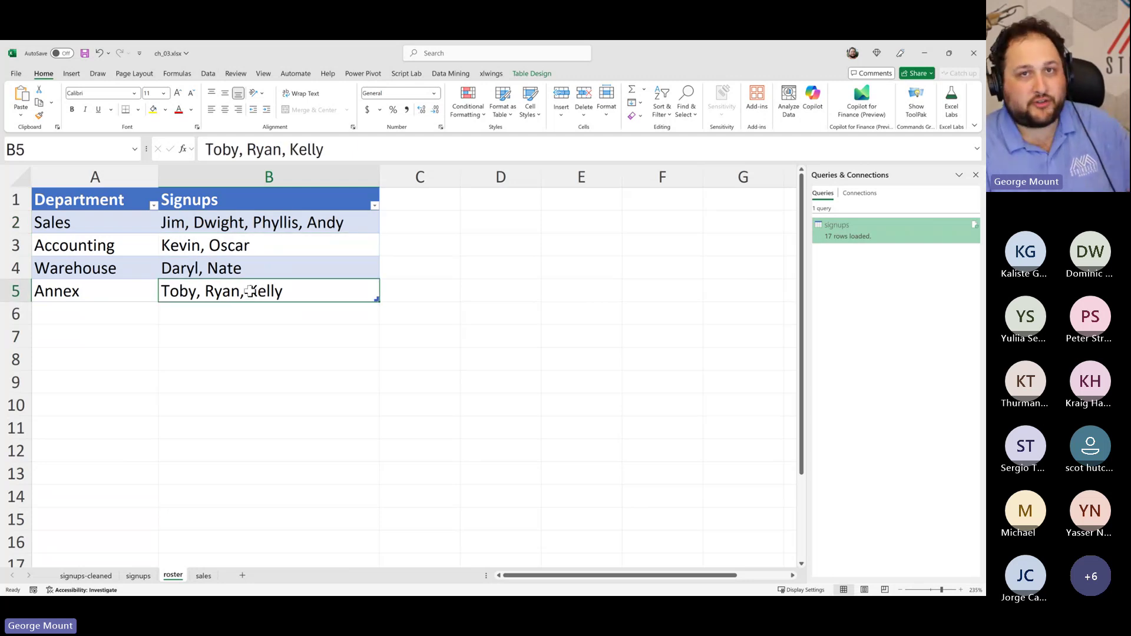
pyautogui.click(216, 227)
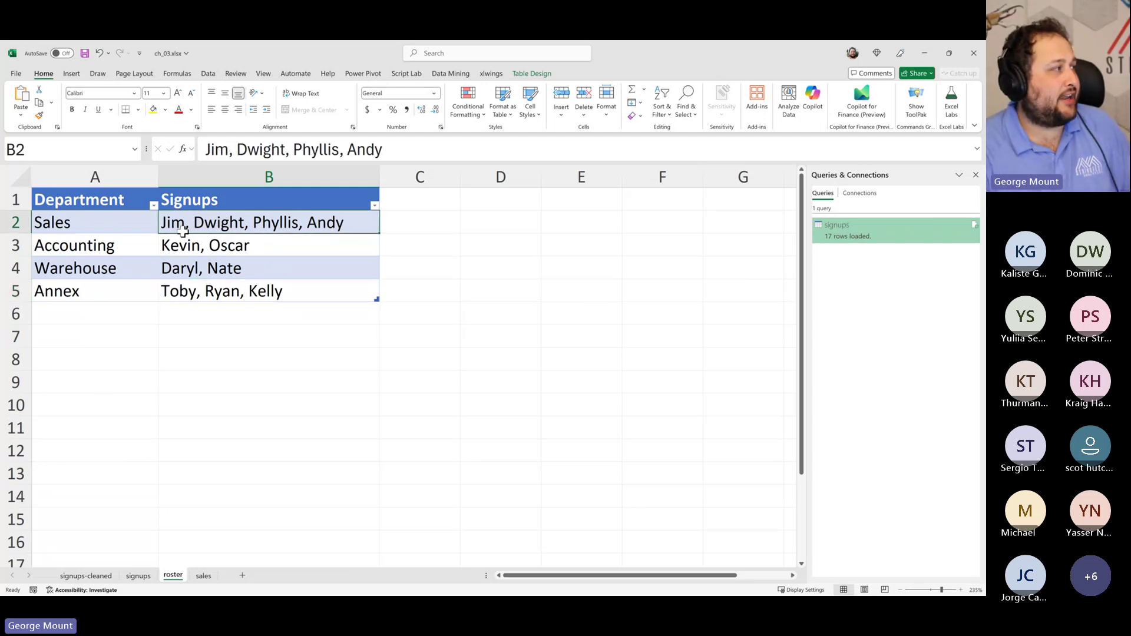
# Select the four Signups cells B2:B5
pyautogui.moveTo(88, 224); pyautogui.dragTo(63, 273)
pyautogui.moveTo(177, 224); pyautogui.dragTo(259, 314)
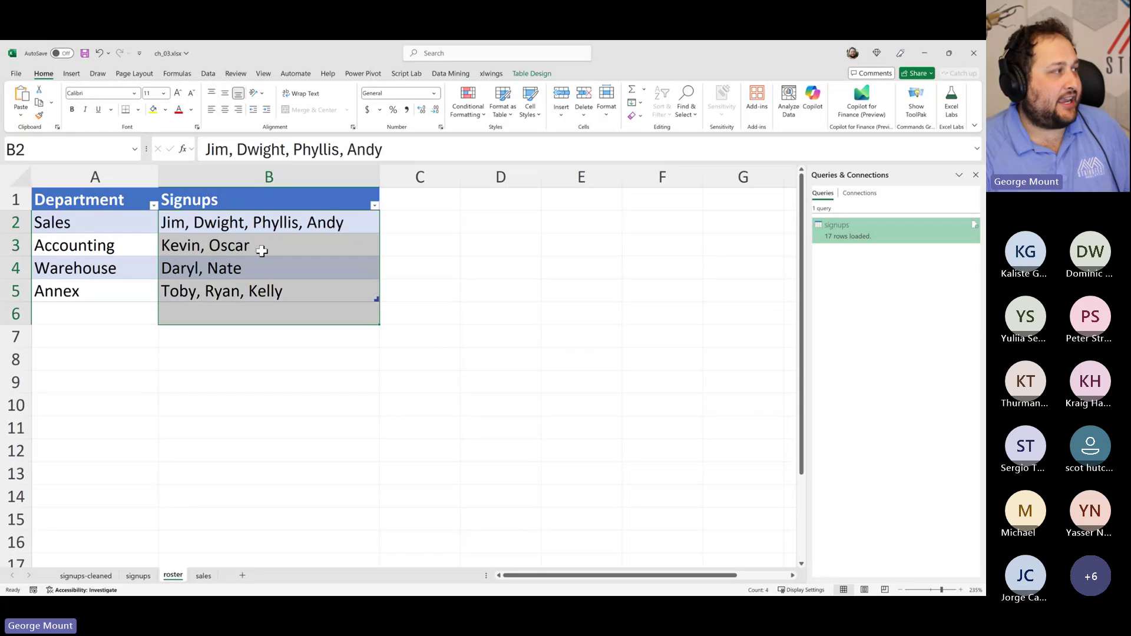
pyautogui.click(261, 251)
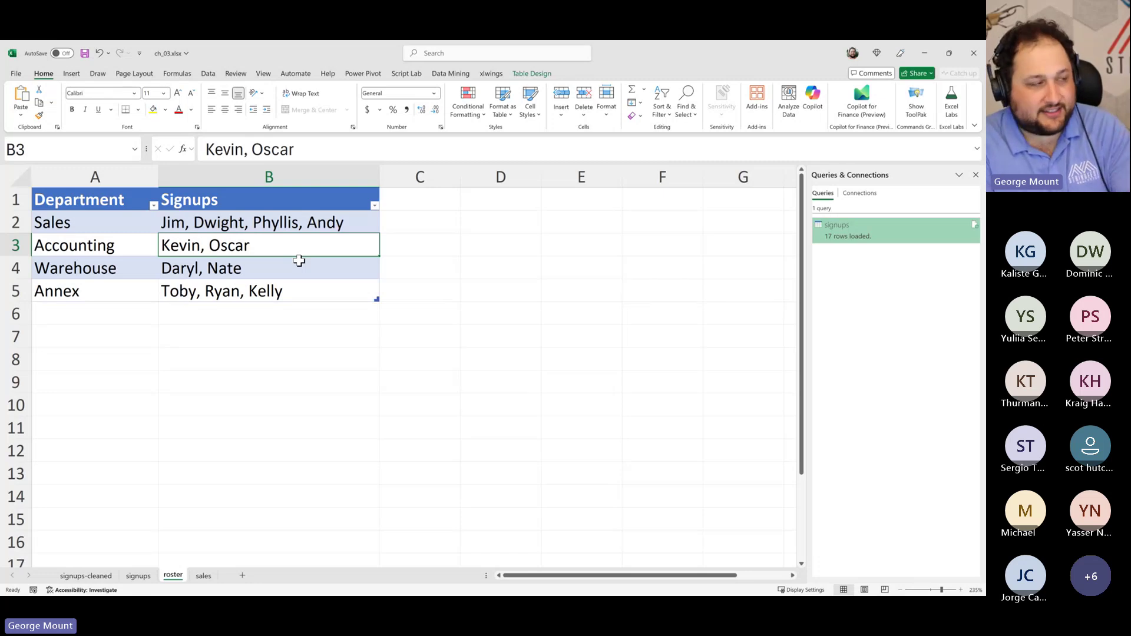
pyautogui.press('Up')
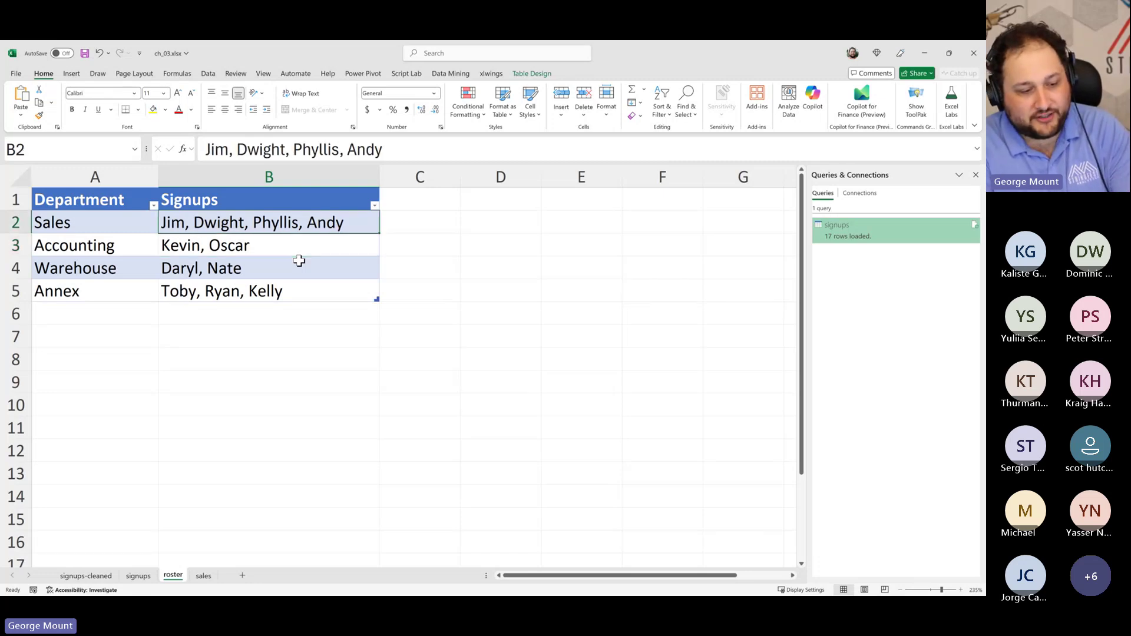
pyautogui.hotkey('ctrl', 'shift', 'Down')
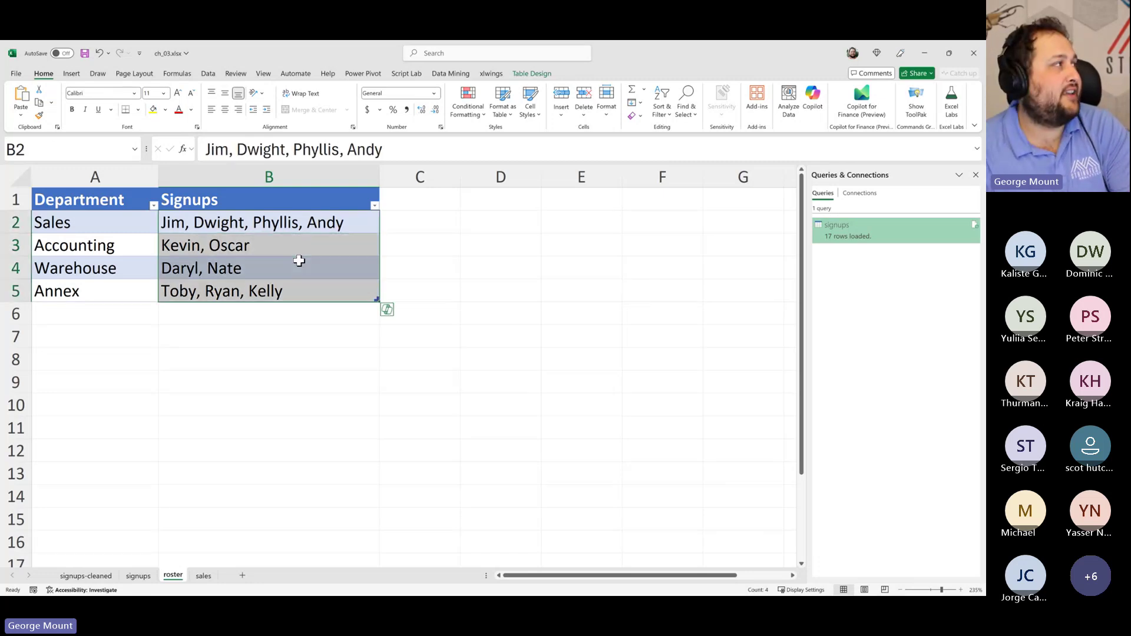
pyautogui.click(208, 75)
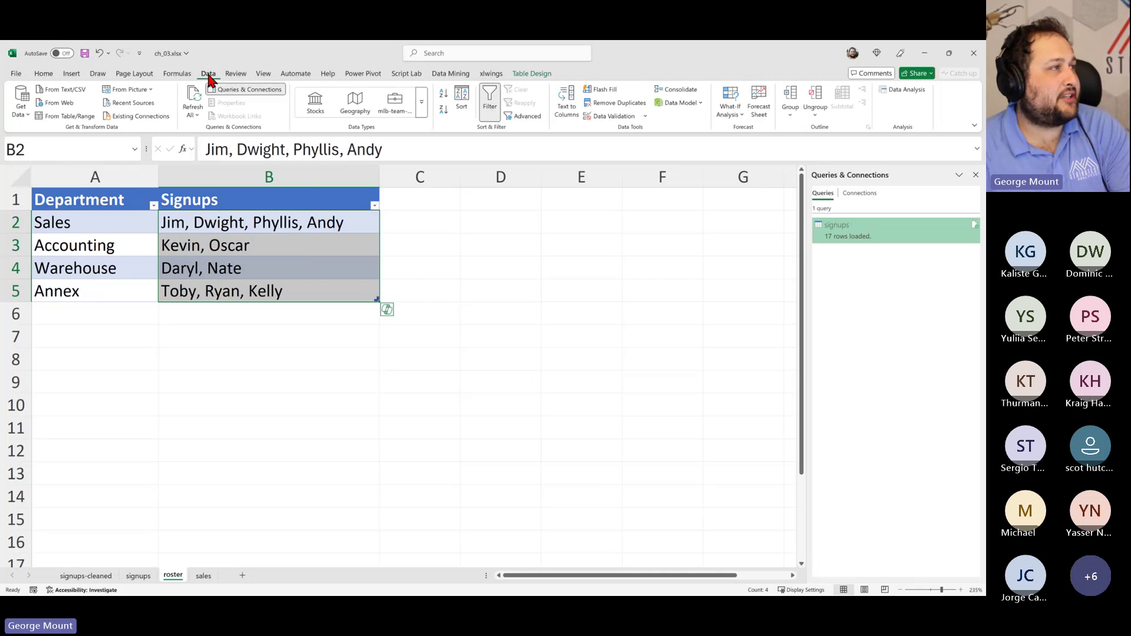
# Run Text to Columns on B2:B5 as Delimited with Comma as the delimiter
pyautogui.click(565, 112)
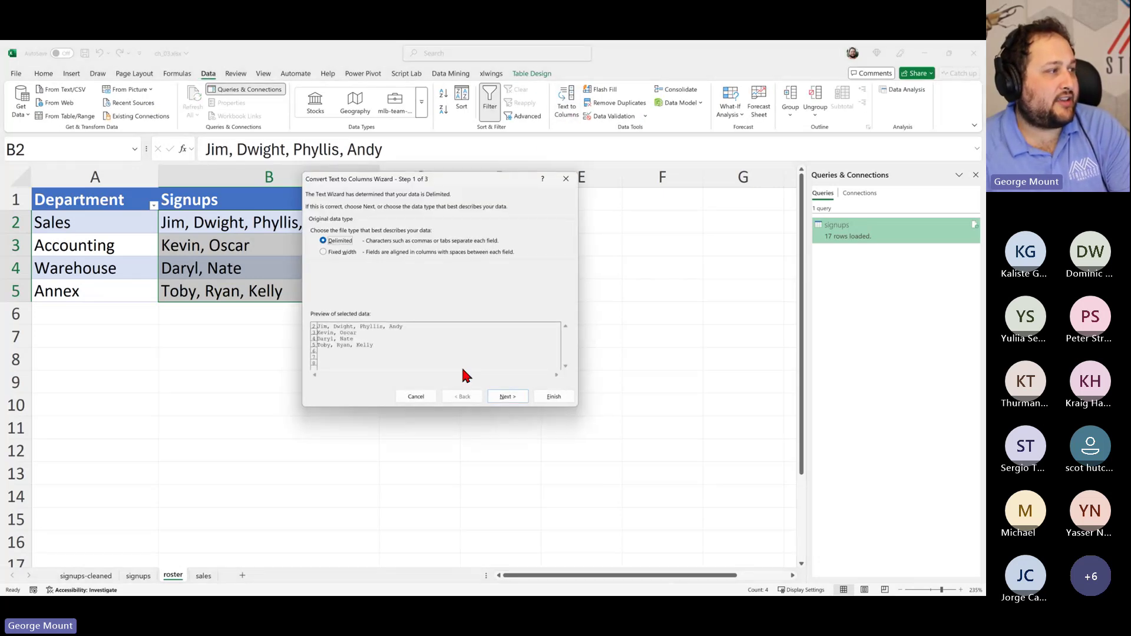
pyautogui.click(500, 395)
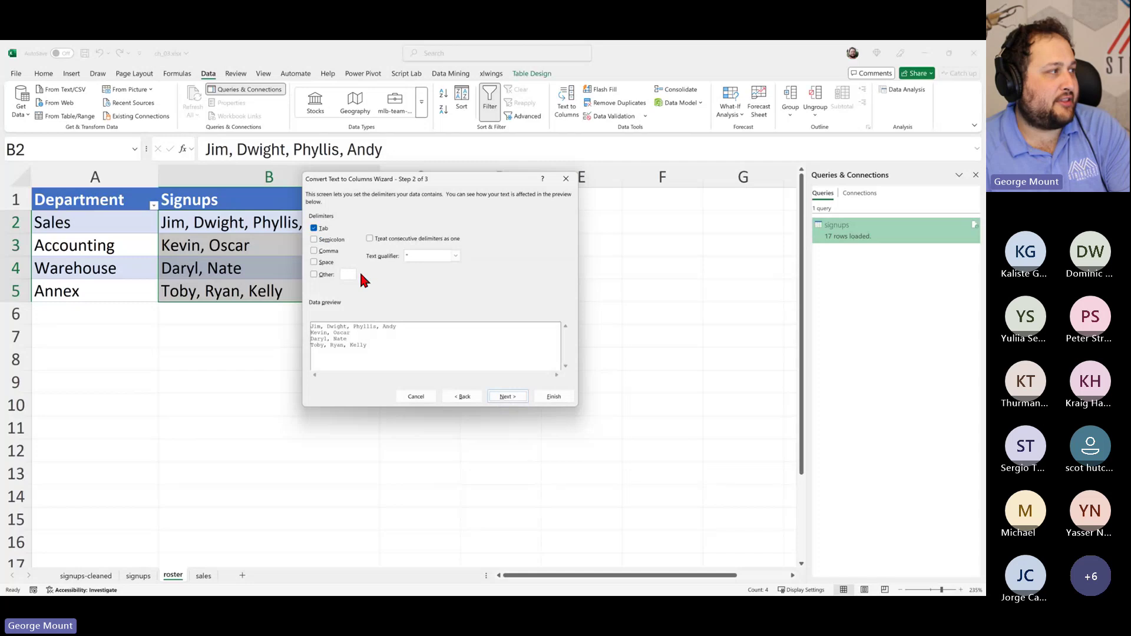
pyautogui.click(327, 251)
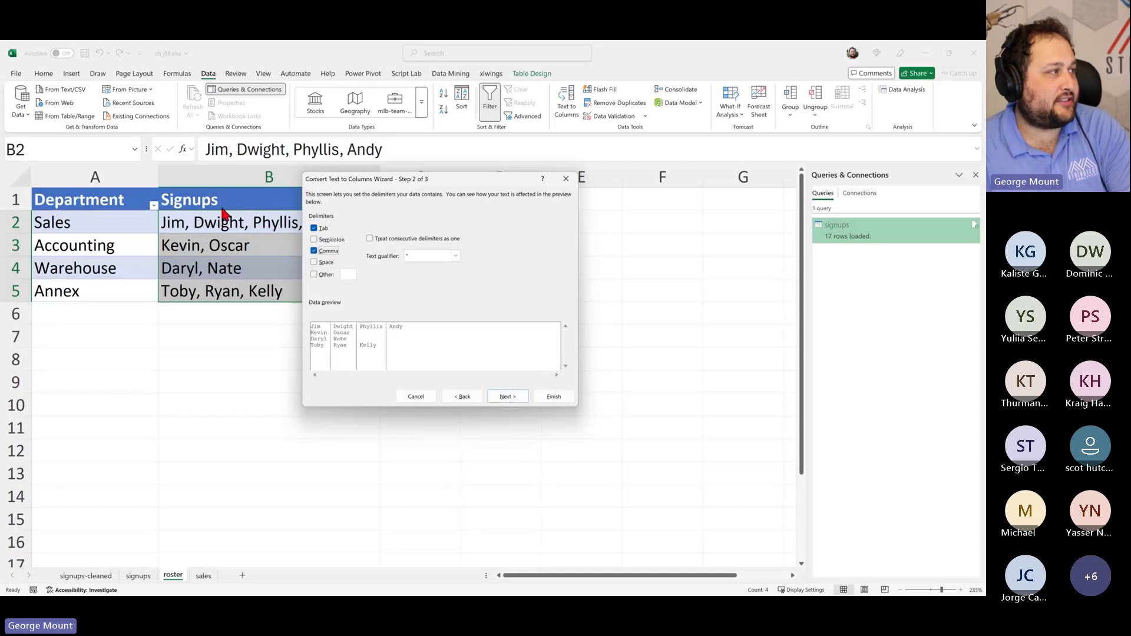
pyautogui.click(553, 396)
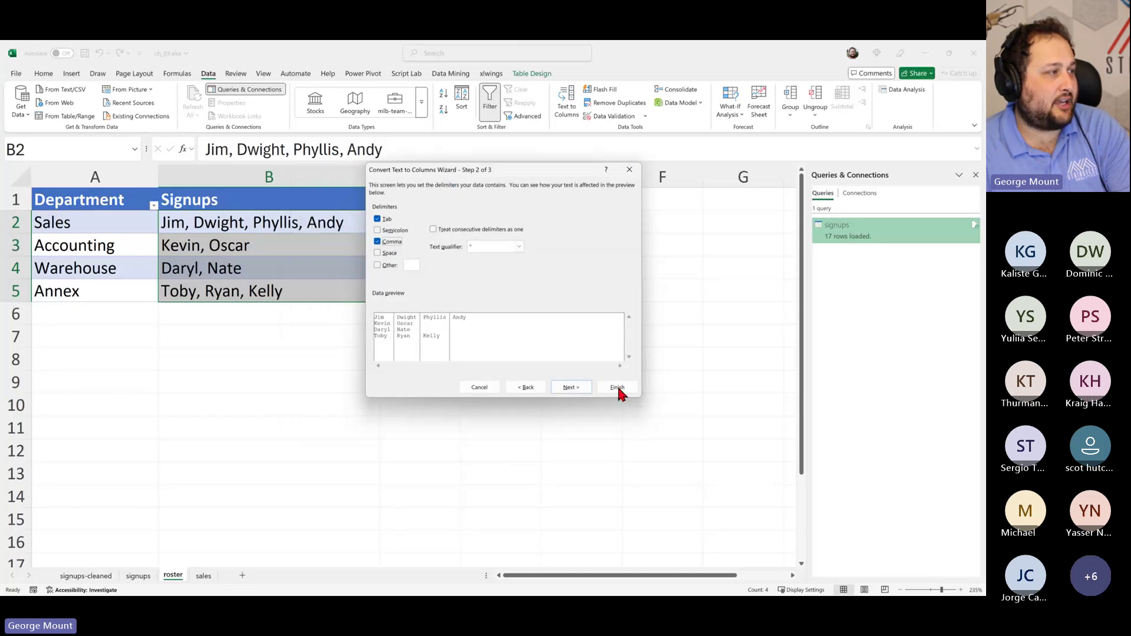
# Select and review the split names spread across columns B to E
pyautogui.click(579, 362)
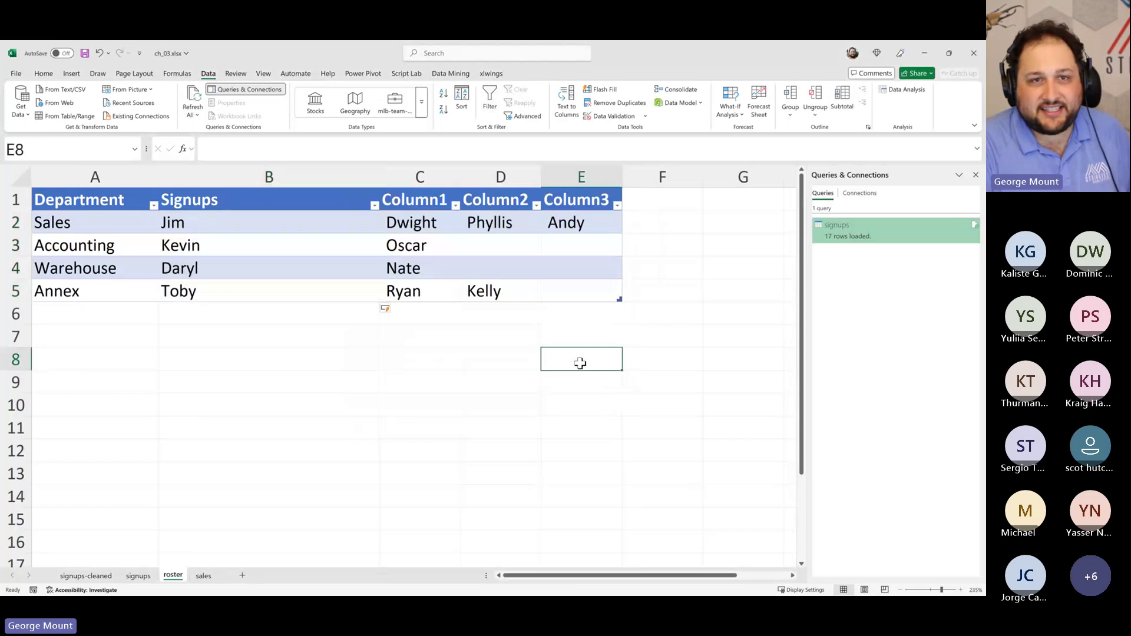
pyautogui.click(544, 244)
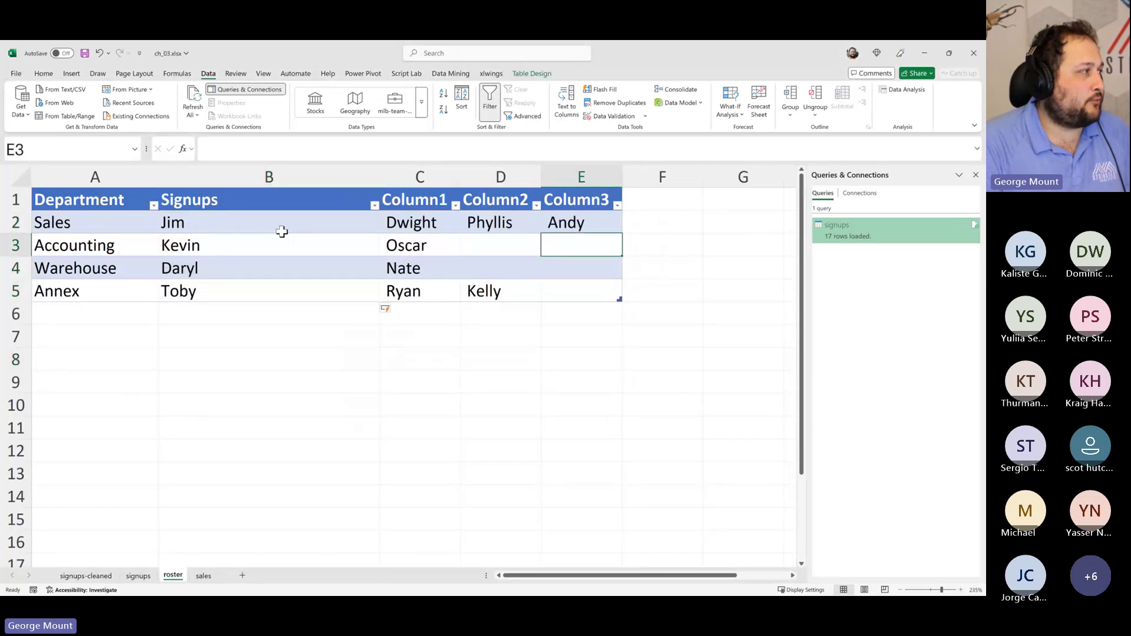
pyautogui.moveTo(282, 224); pyautogui.dragTo(679, 297)
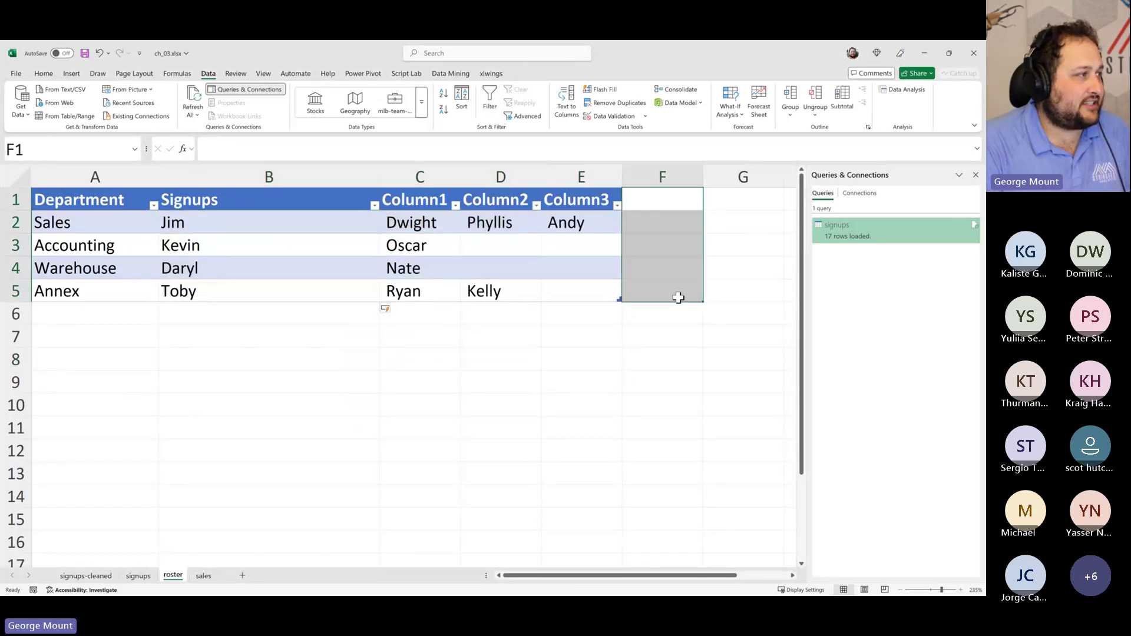
pyautogui.click(419, 245)
pyautogui.moveTo(176, 222); pyautogui.dragTo(532, 280)
pyautogui.click(423, 244)
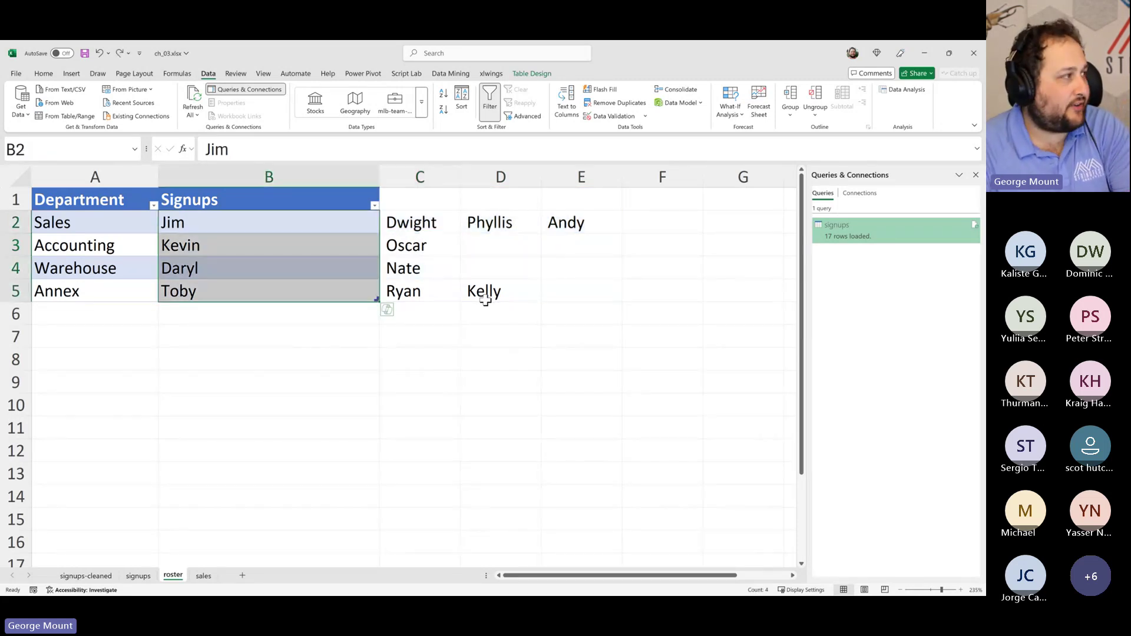
# Insert a blank row above the Accounting row (row 3)
pyautogui.click(18, 245)
pyautogui.rightClick(24, 248)
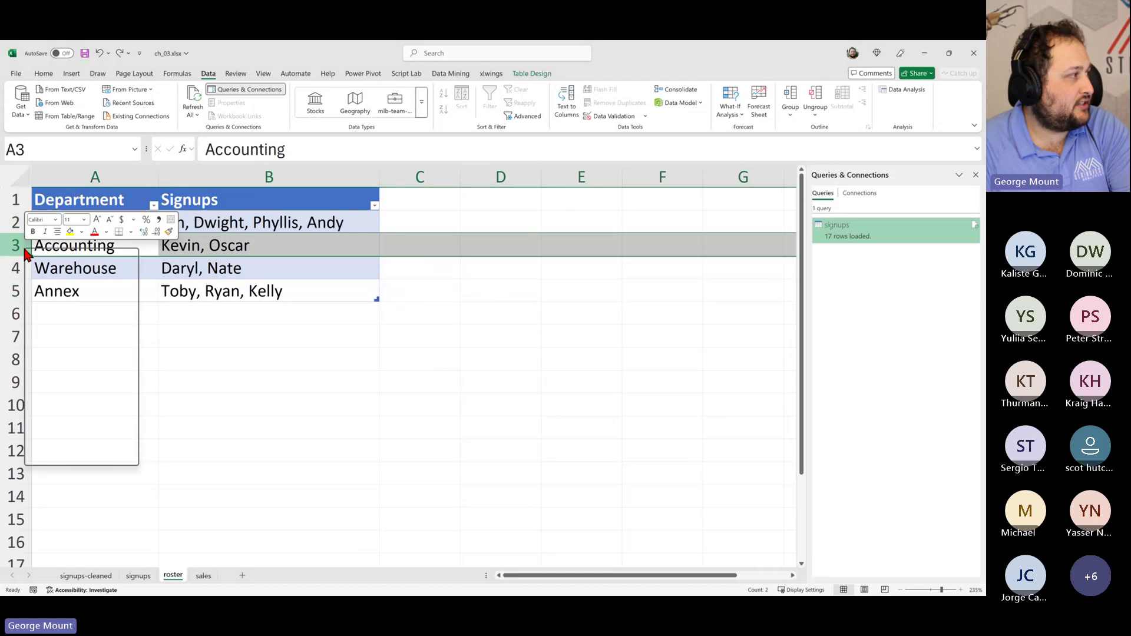
pyautogui.click(71, 368)
pyautogui.click(80, 335)
pyautogui.click(185, 245)
pyautogui.press('Down')
pyautogui.press('Down')
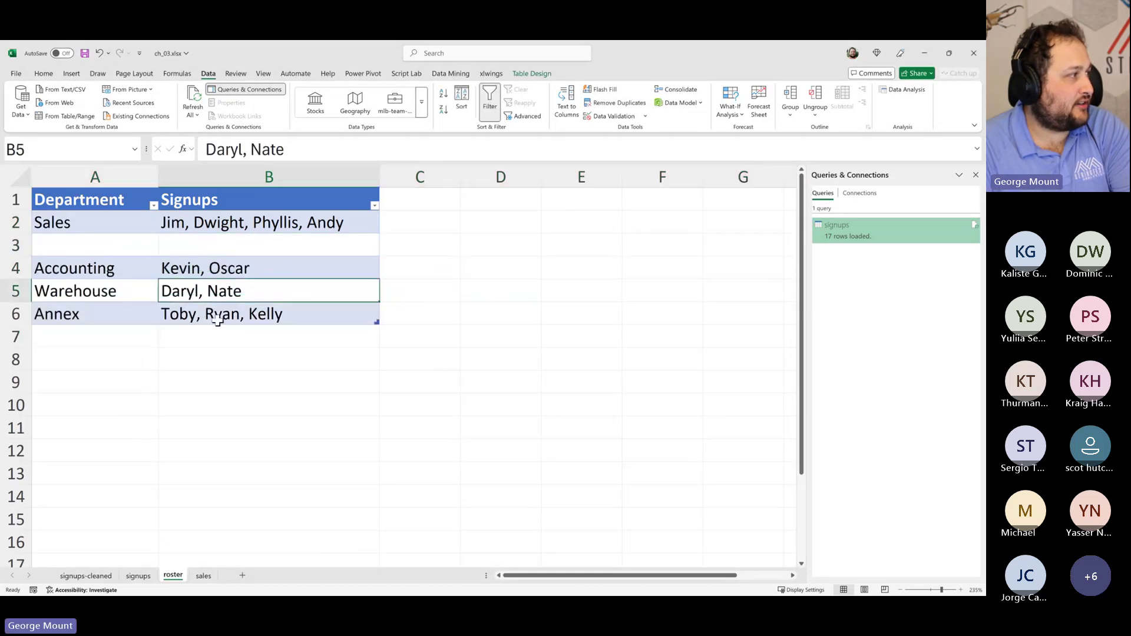
pyautogui.press('Down')
pyautogui.press('Down')
# Undo the row insertion with Ctrl+Z and select cell B2 in the roster table
pyautogui.hotkey('ctrl', 'z')
pyautogui.click(194, 266)
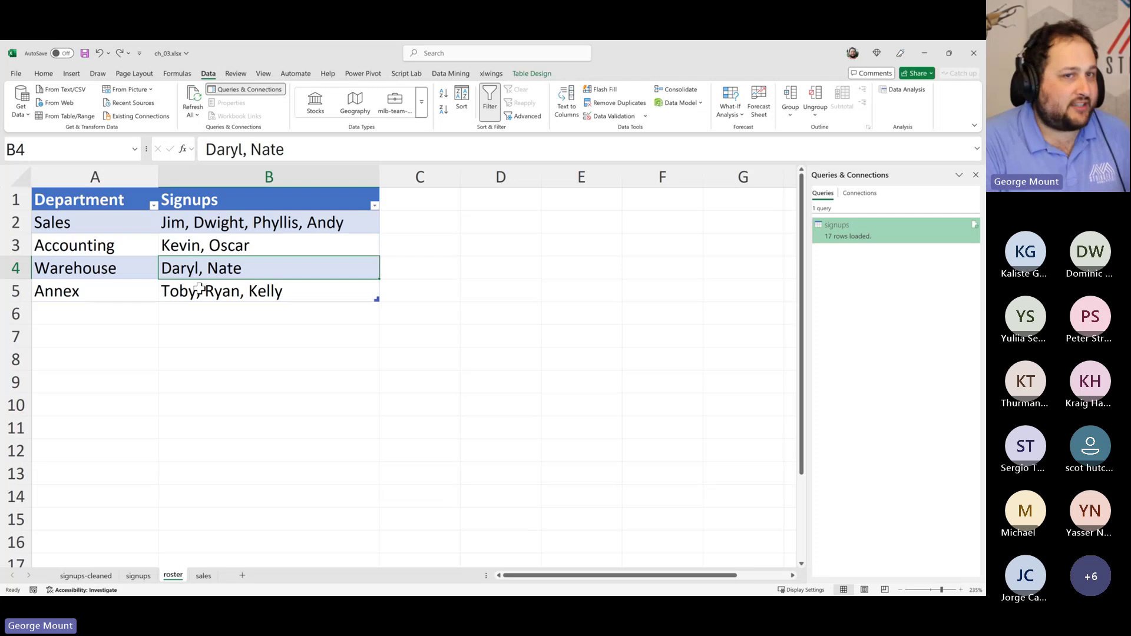
pyautogui.click(209, 225)
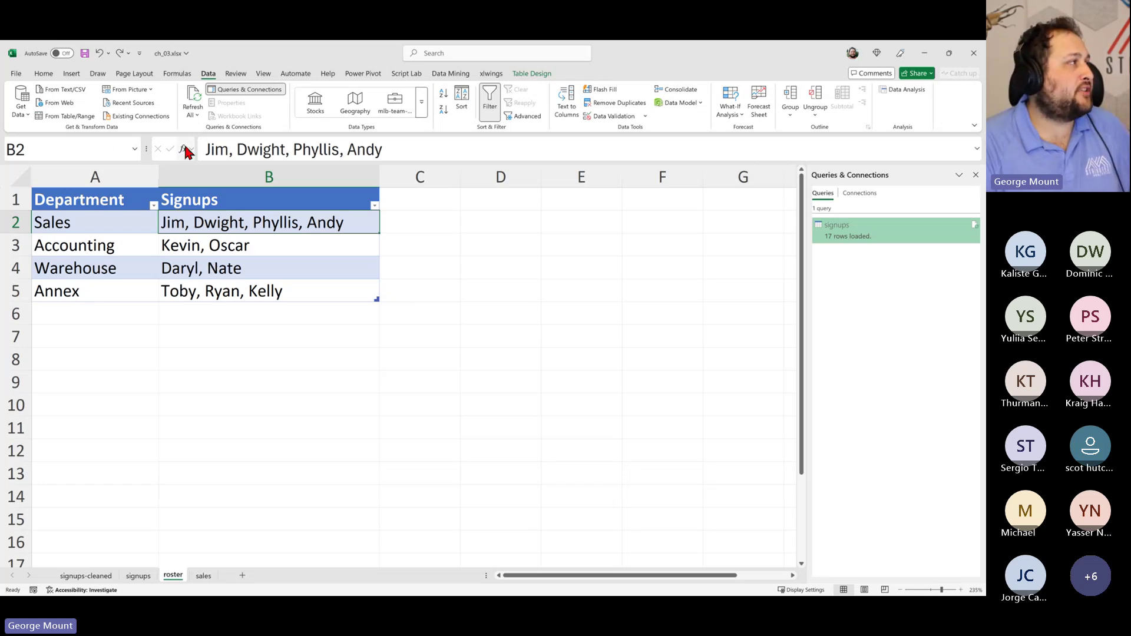
# Load the roster table From Table/Range and rename the Table1 query to 'delimit'
pyautogui.click(69, 117)
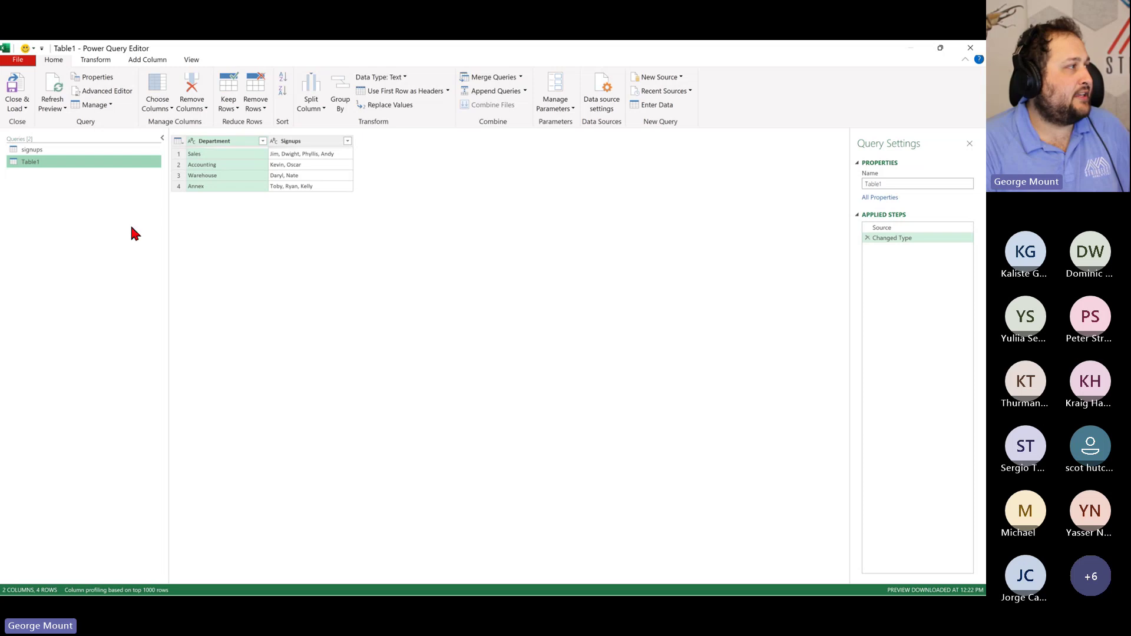
pyautogui.doubleClick(48, 162)
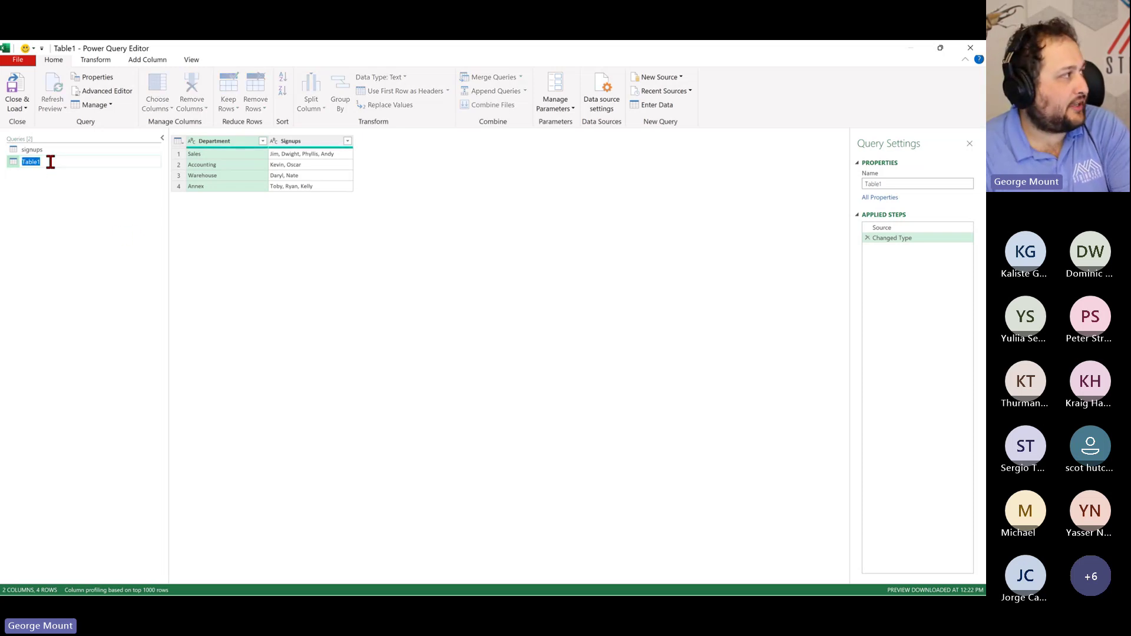
pyautogui.write('del')
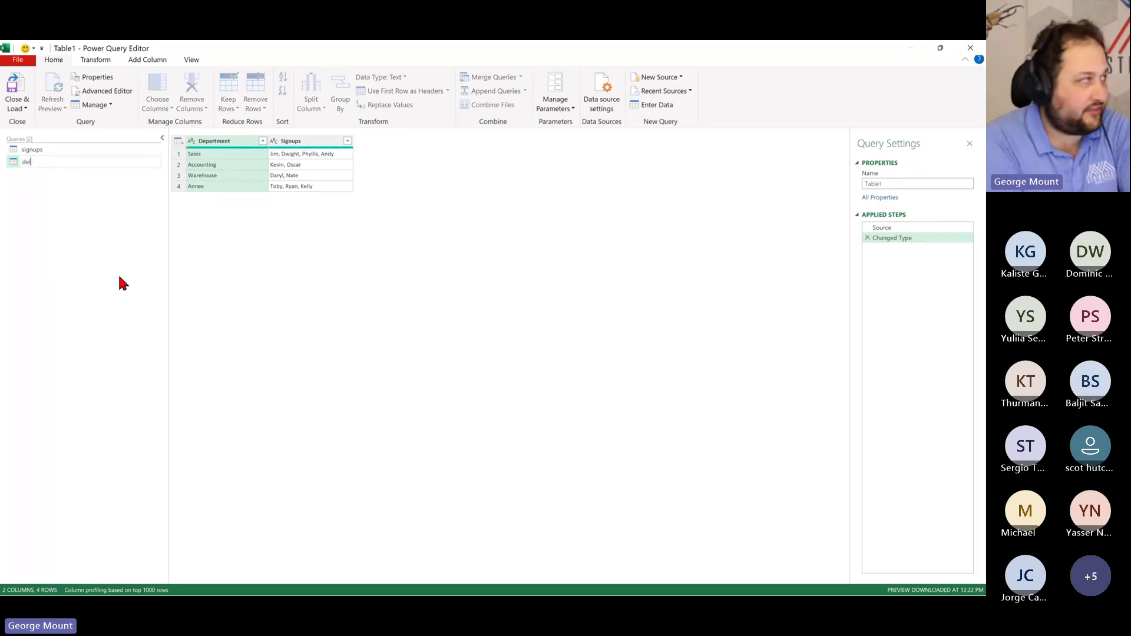
pyautogui.write('imit')
pyautogui.press('Return')
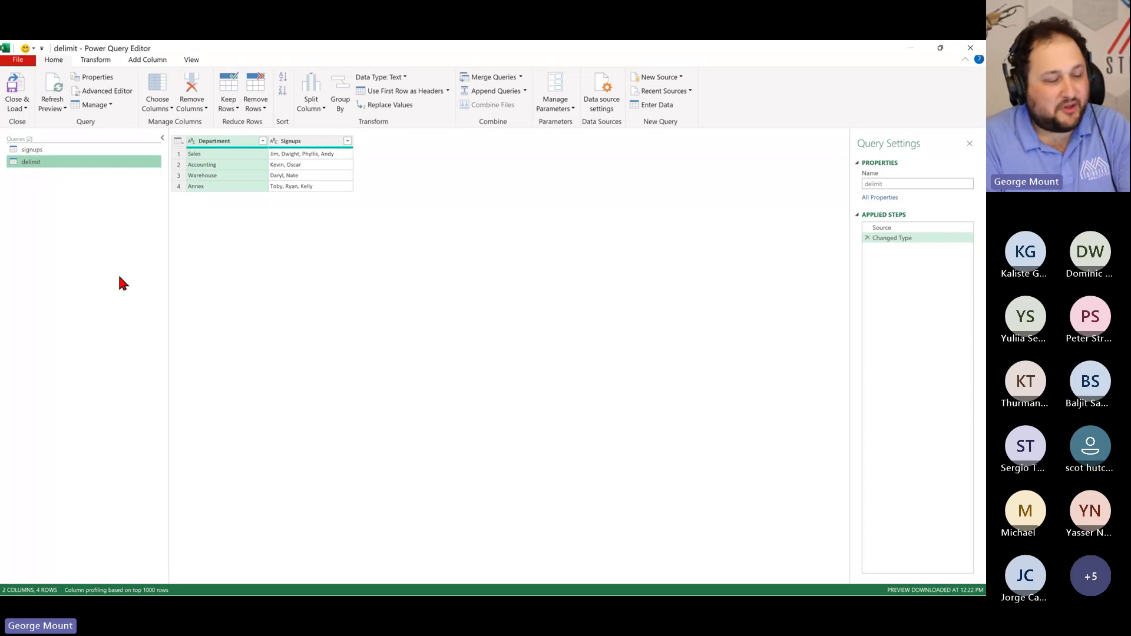
pyautogui.hotkey('ctrl', '+')
pyautogui.hotkey('ctrl', '+')
pyautogui.hotkey('ctrl', '+')
pyautogui.hotkey('ctrl', '+')
pyautogui.hotkey('ctrl', '+')
pyautogui.hotkey('ctrl', '+')
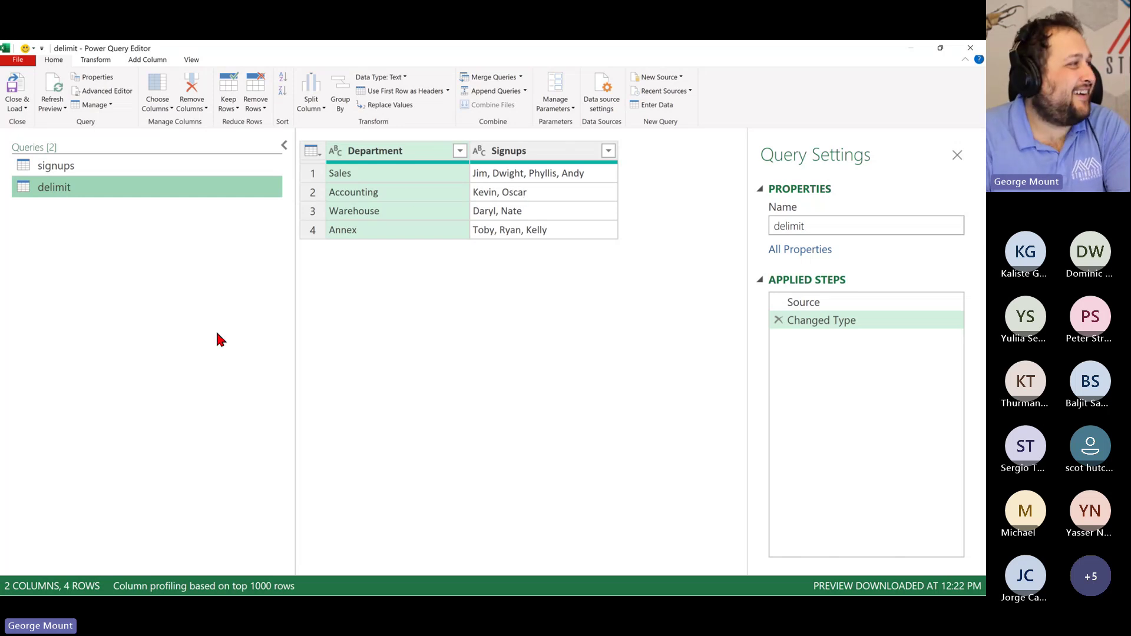
pyautogui.click(336, 338)
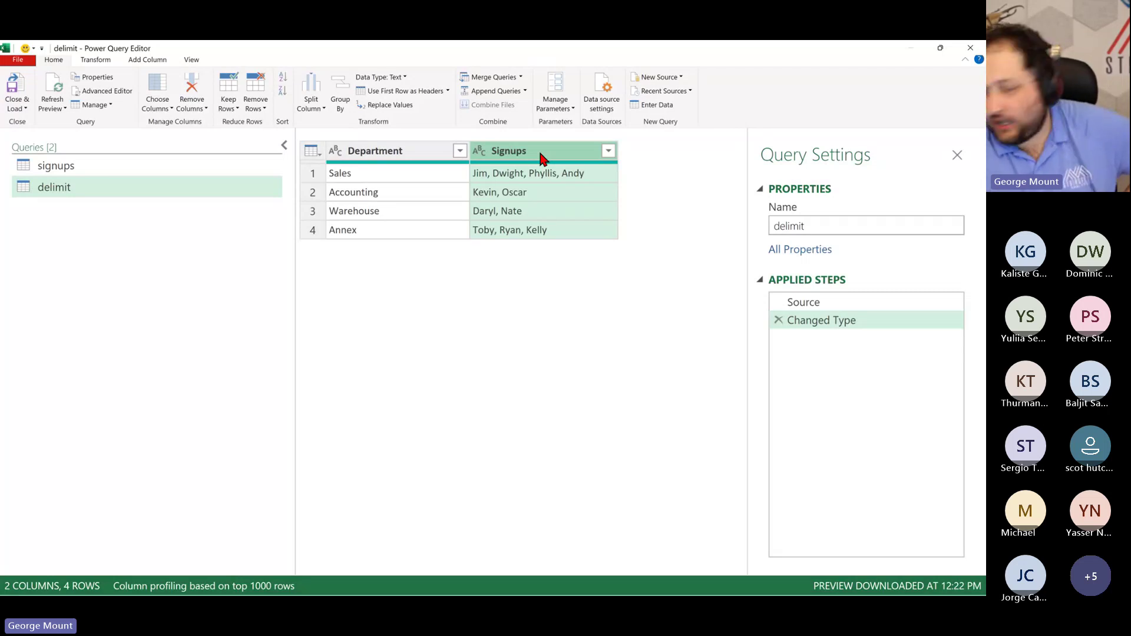
# Split Signups by delimiter into columns, then delete that split and its Changed Type step
pyautogui.click(318, 113)
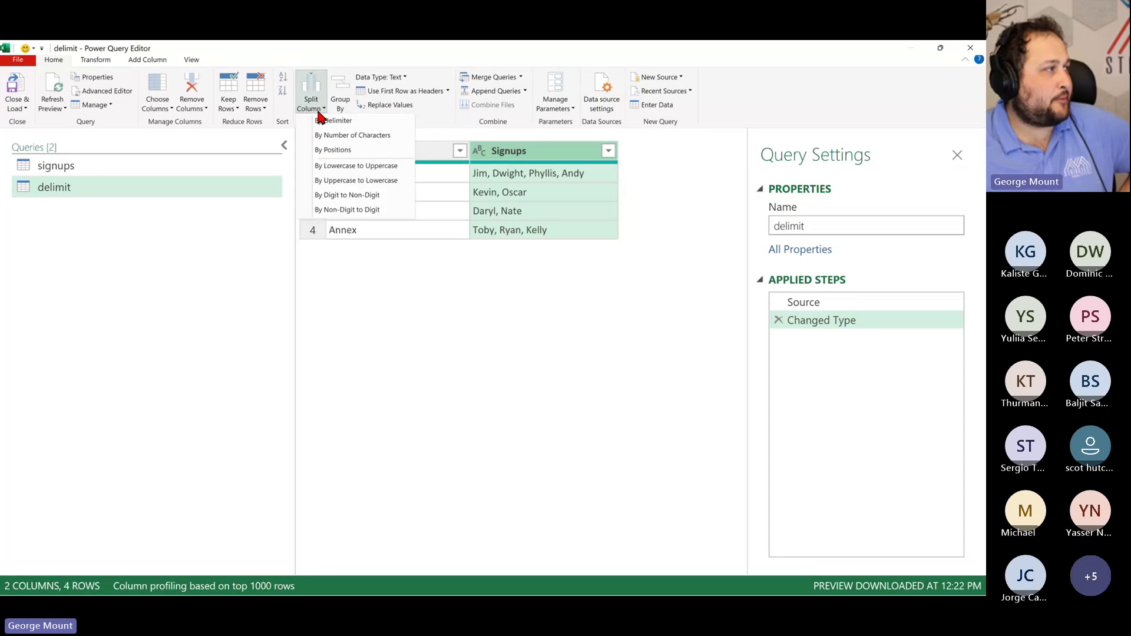
pyautogui.click(346, 123)
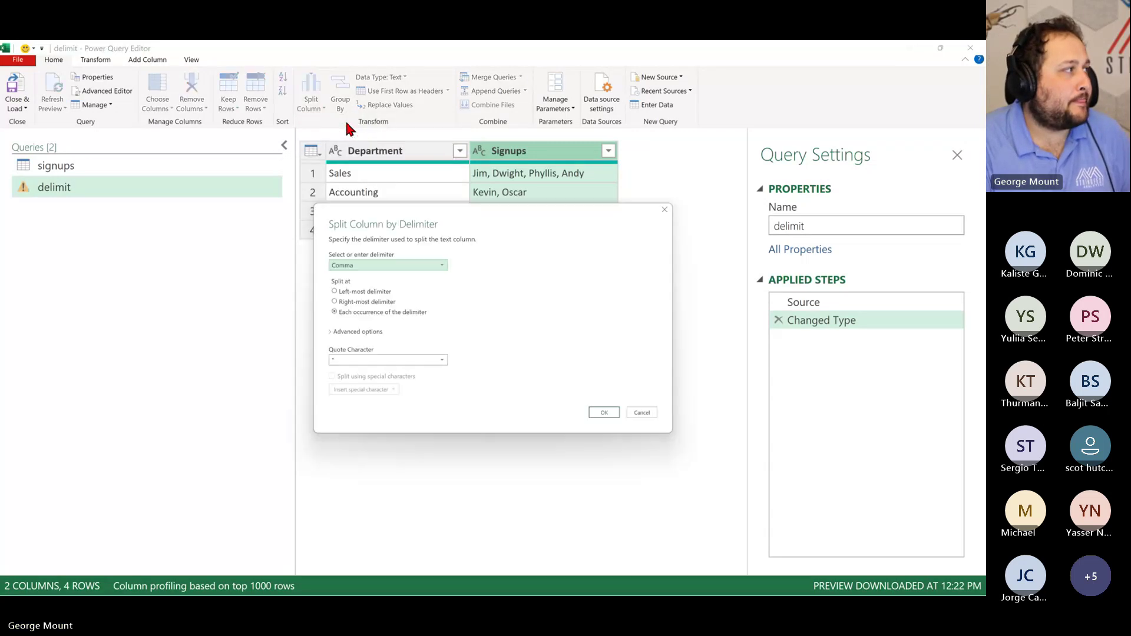
pyautogui.moveTo(414, 229); pyautogui.dragTo(780, 121)
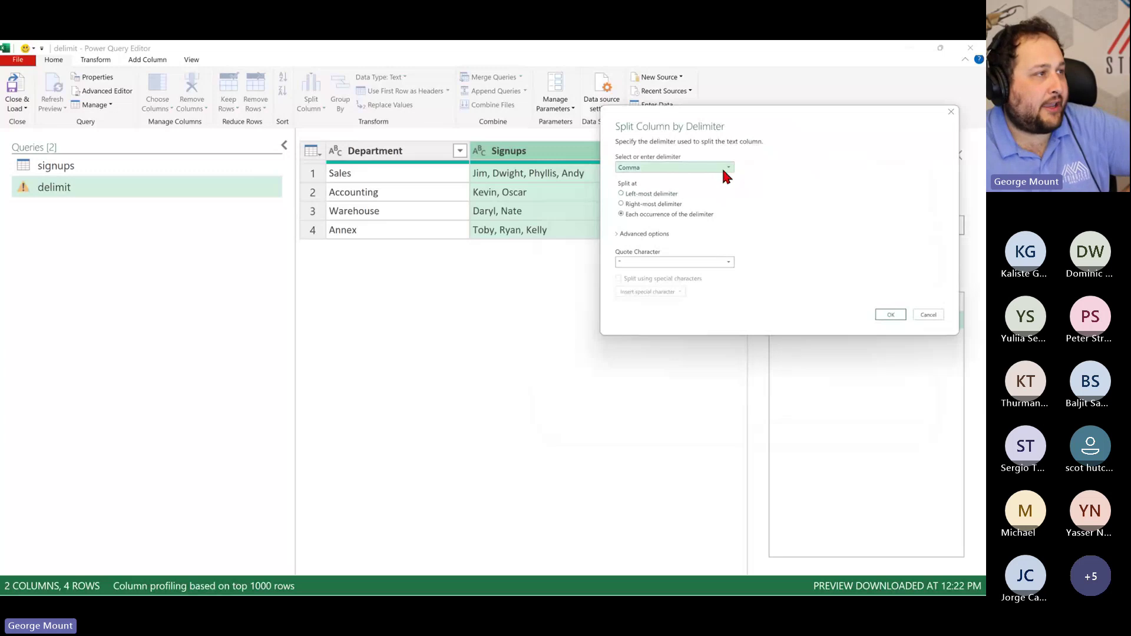
pyautogui.moveTo(746, 96)
pyautogui.mouseDown()
pyautogui.moveTo(840, 93)
pyautogui.moveTo(739, 86)
pyautogui.mouseUp()
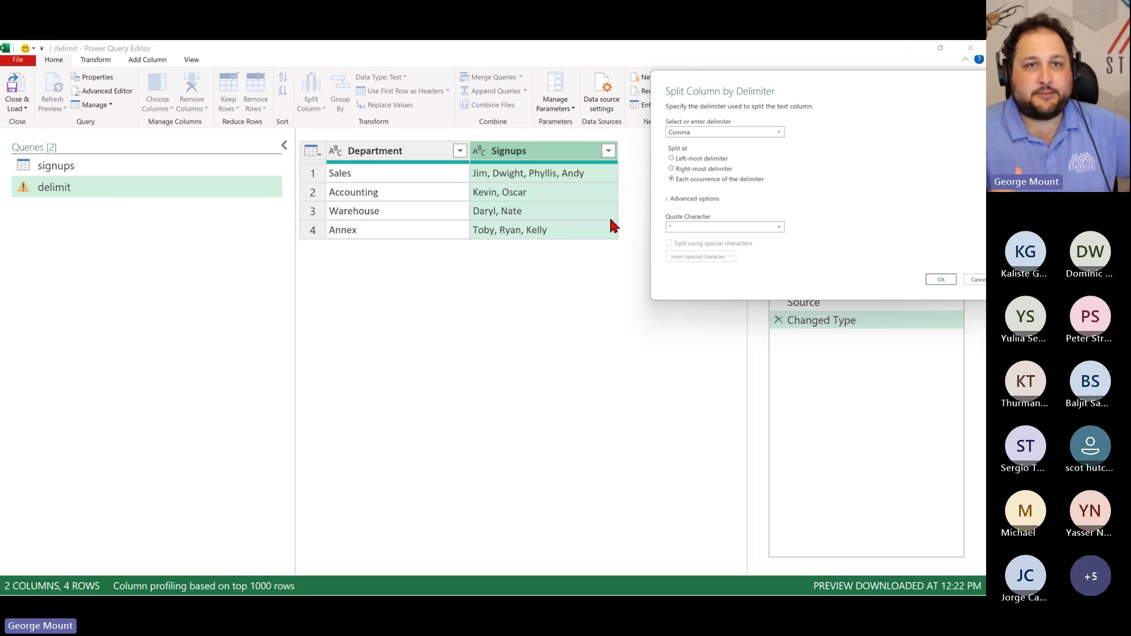
pyautogui.click(683, 199)
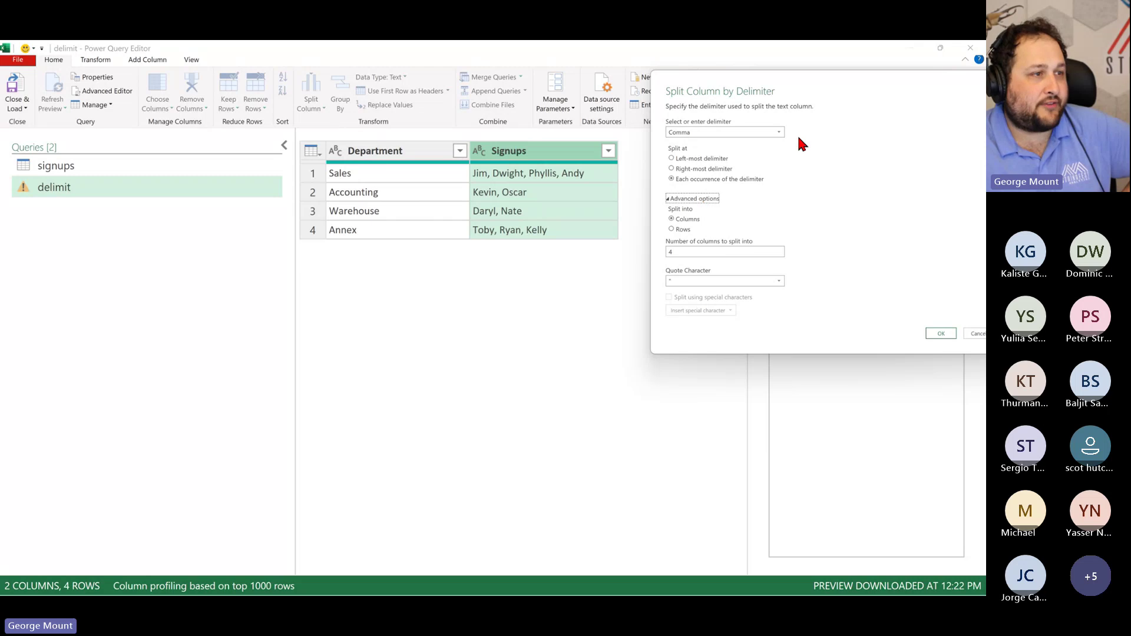
pyautogui.click(940, 333)
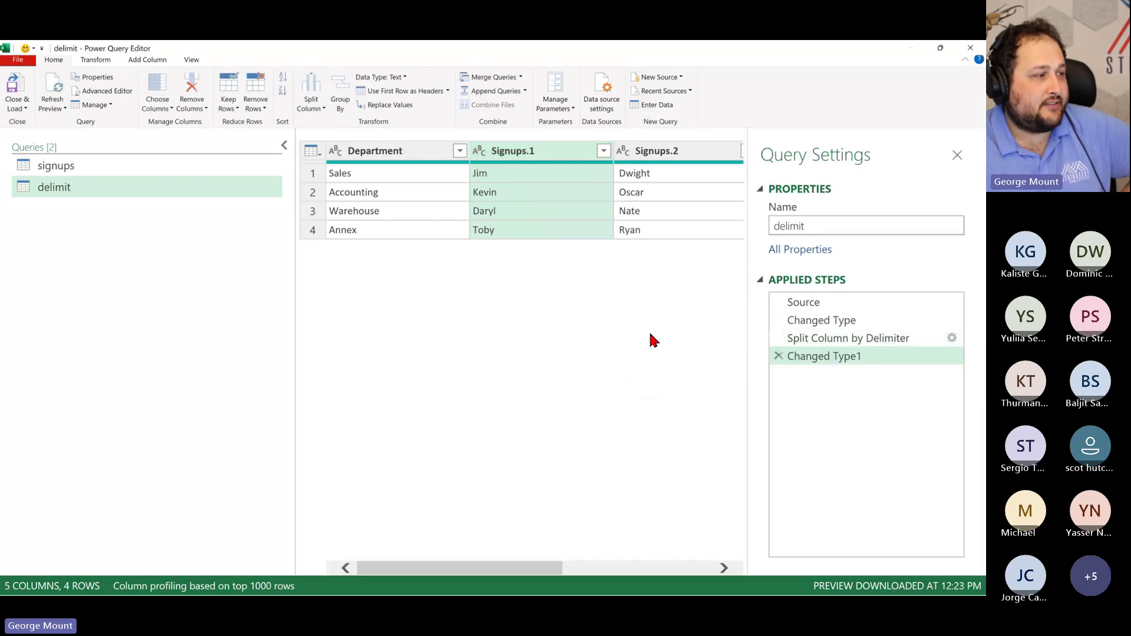
pyautogui.moveTo(527, 568)
pyautogui.mouseDown()
pyautogui.moveTo(714, 571)
pyautogui.moveTo(490, 576)
pyautogui.moveTo(743, 567)
pyautogui.moveTo(518, 570)
pyautogui.mouseUp()
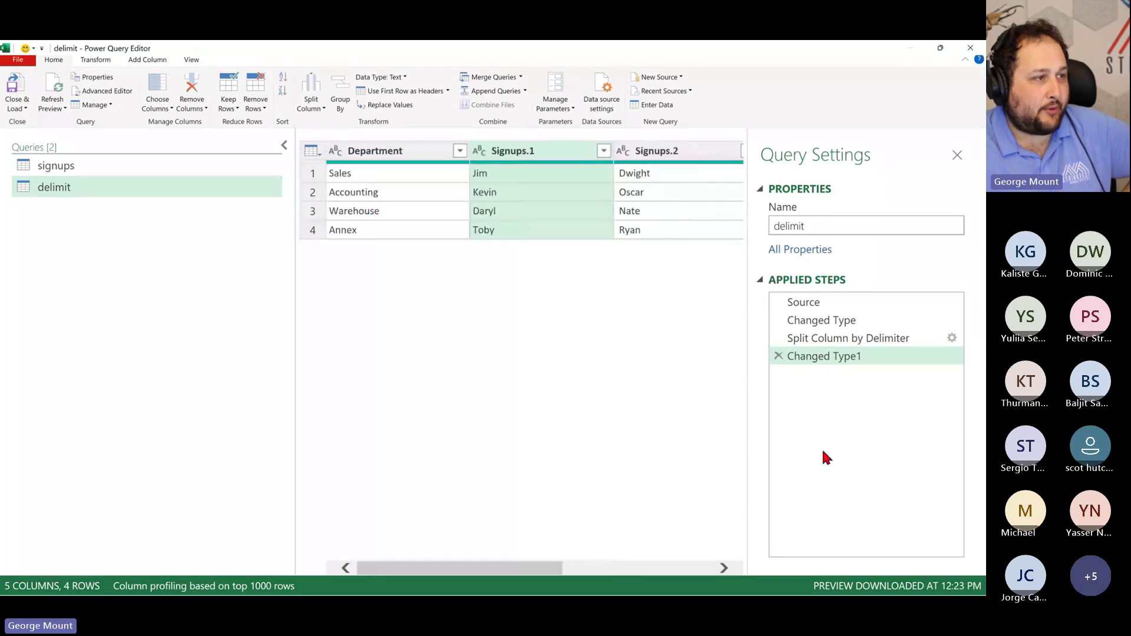
pyautogui.click(778, 356)
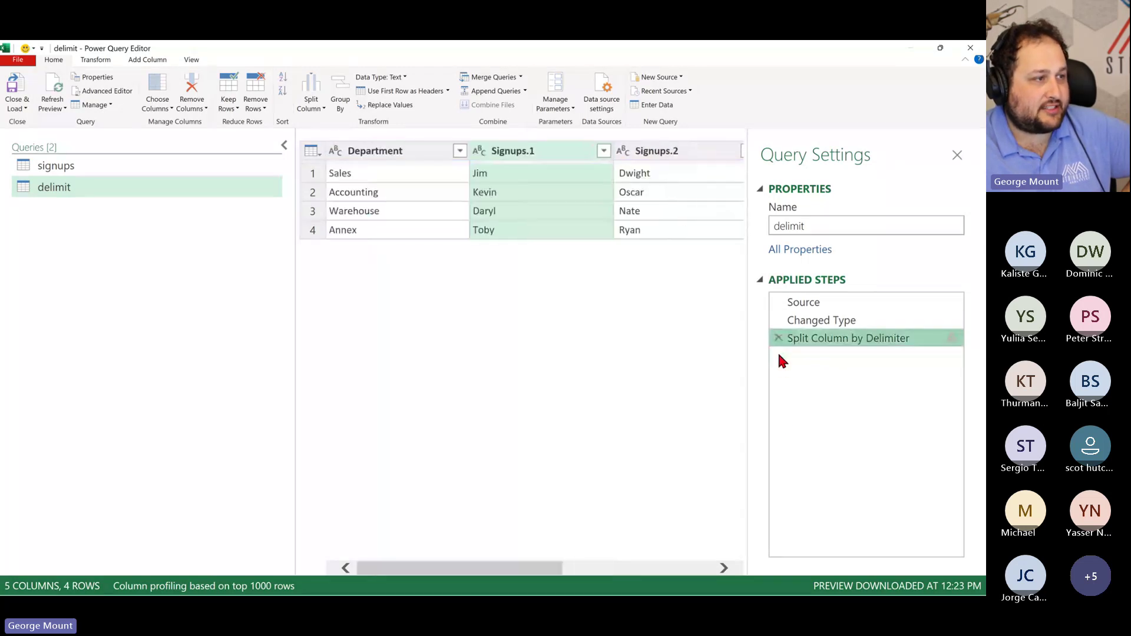
pyautogui.click(778, 338)
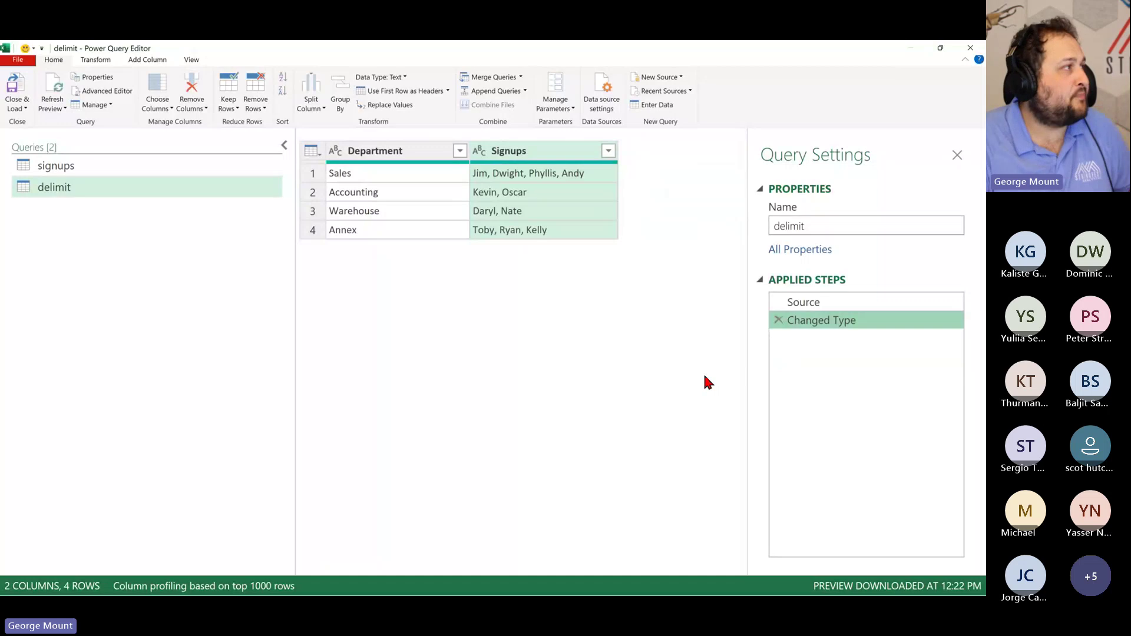
# Split Signups by Comma into rows using the advanced options
pyautogui.click(309, 107)
pyautogui.click(349, 121)
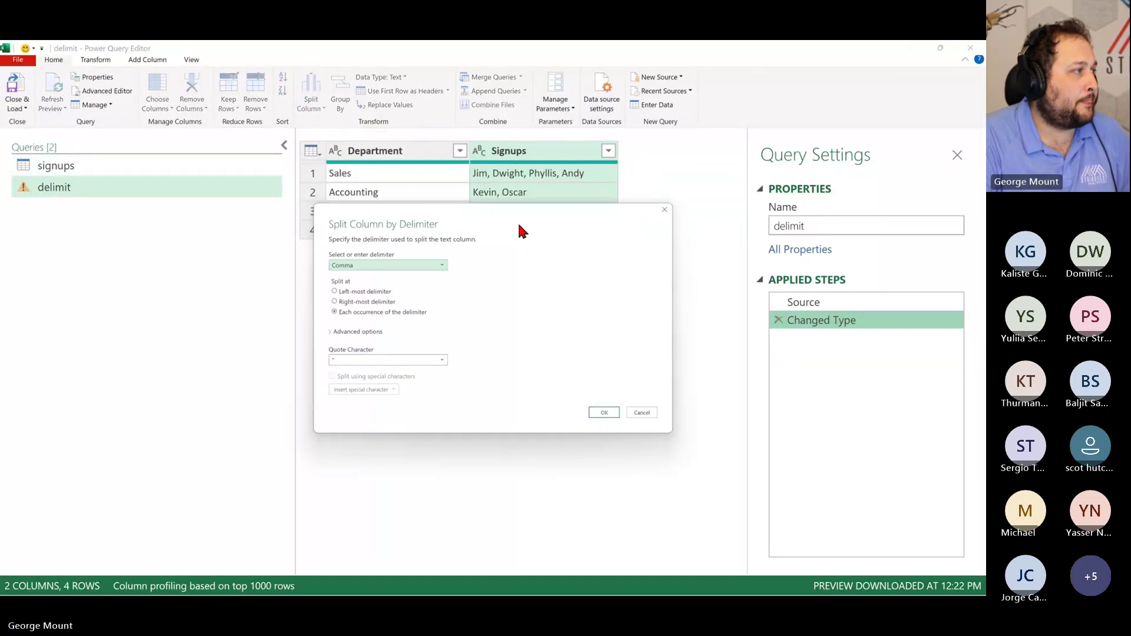
pyautogui.moveTo(558, 219); pyautogui.dragTo(791, 144)
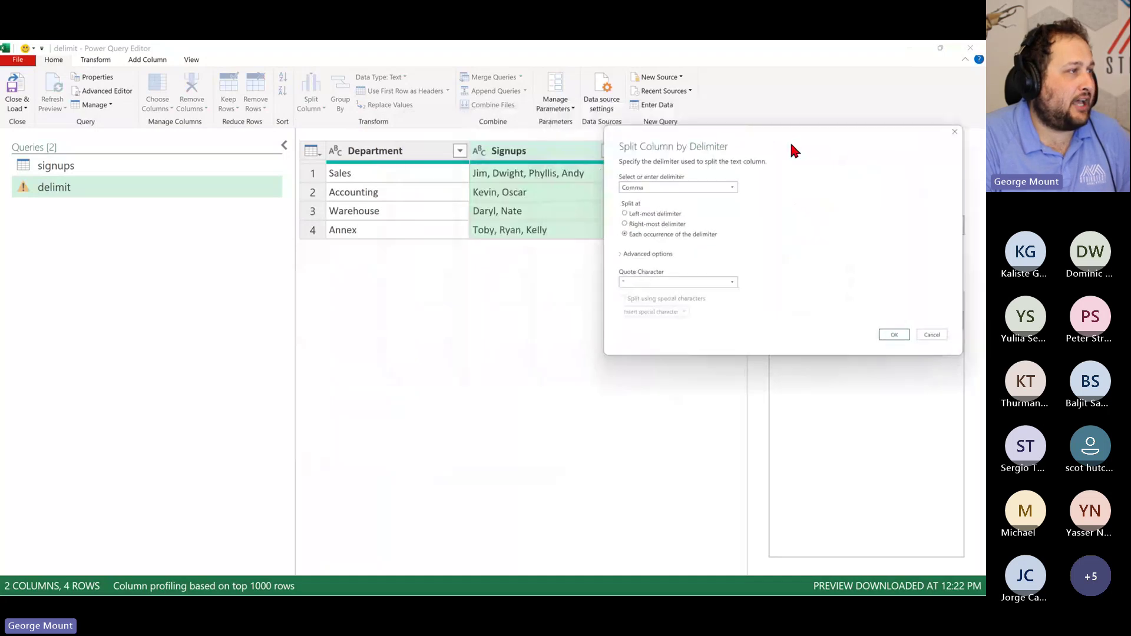
pyautogui.click(645, 254)
pyautogui.click(635, 285)
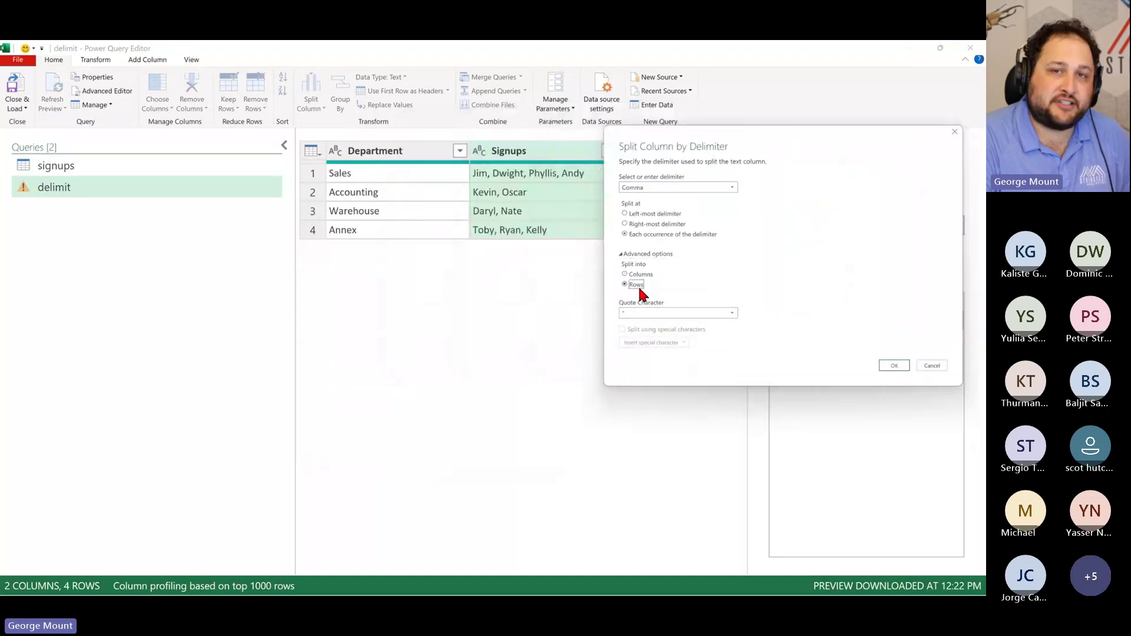
pyautogui.click(638, 253)
pyautogui.click(637, 254)
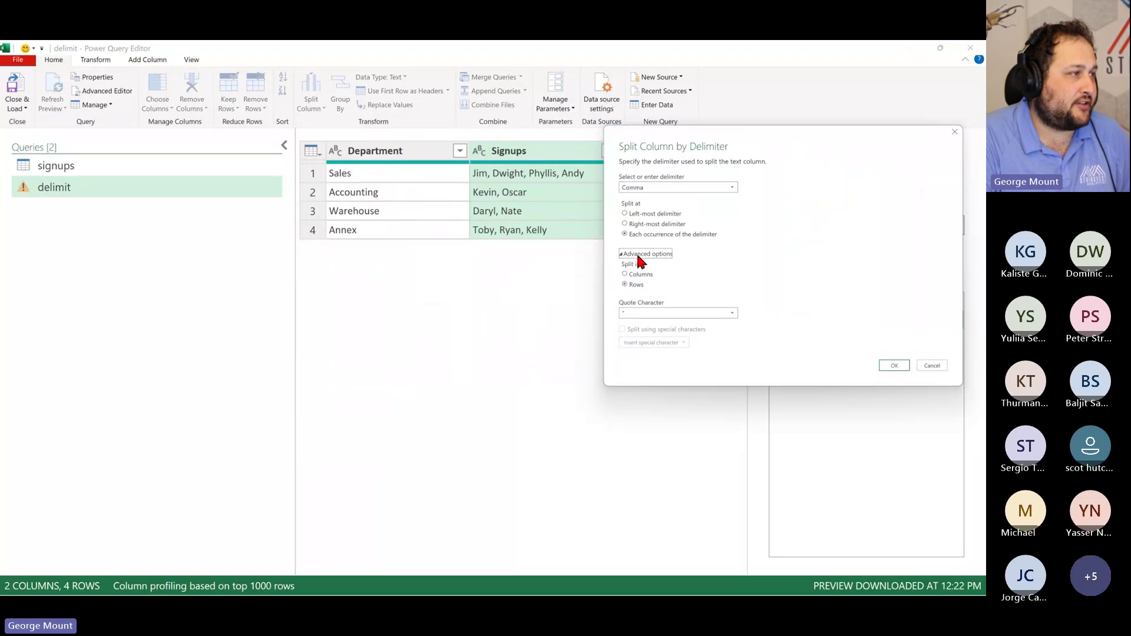
pyautogui.click(637, 253)
pyautogui.click(638, 255)
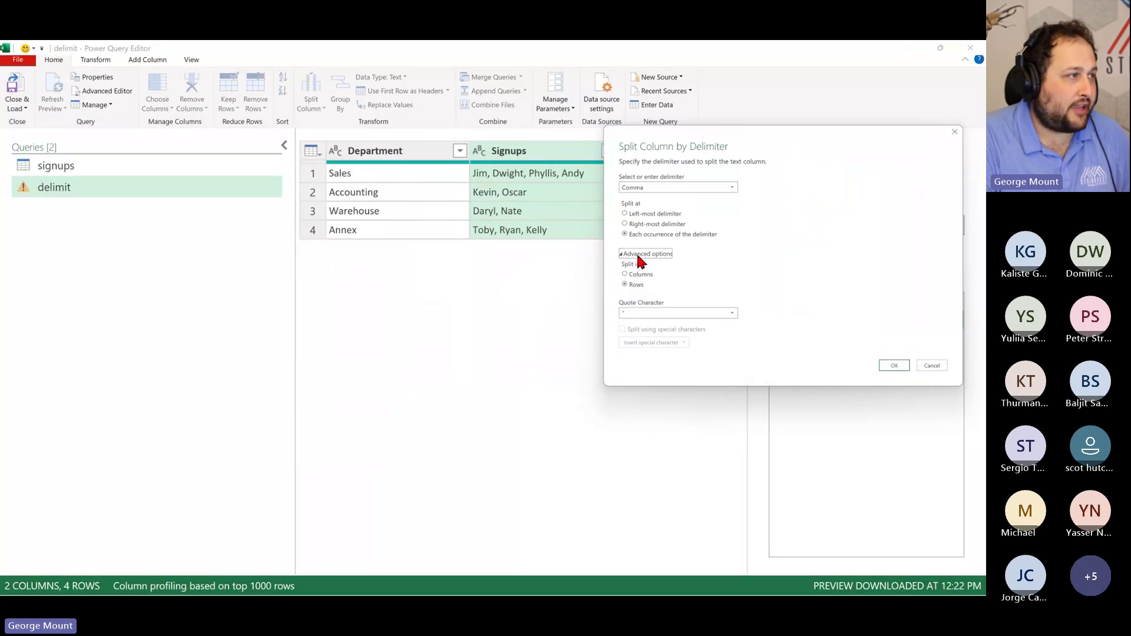
pyautogui.click(638, 254)
pyautogui.click(637, 254)
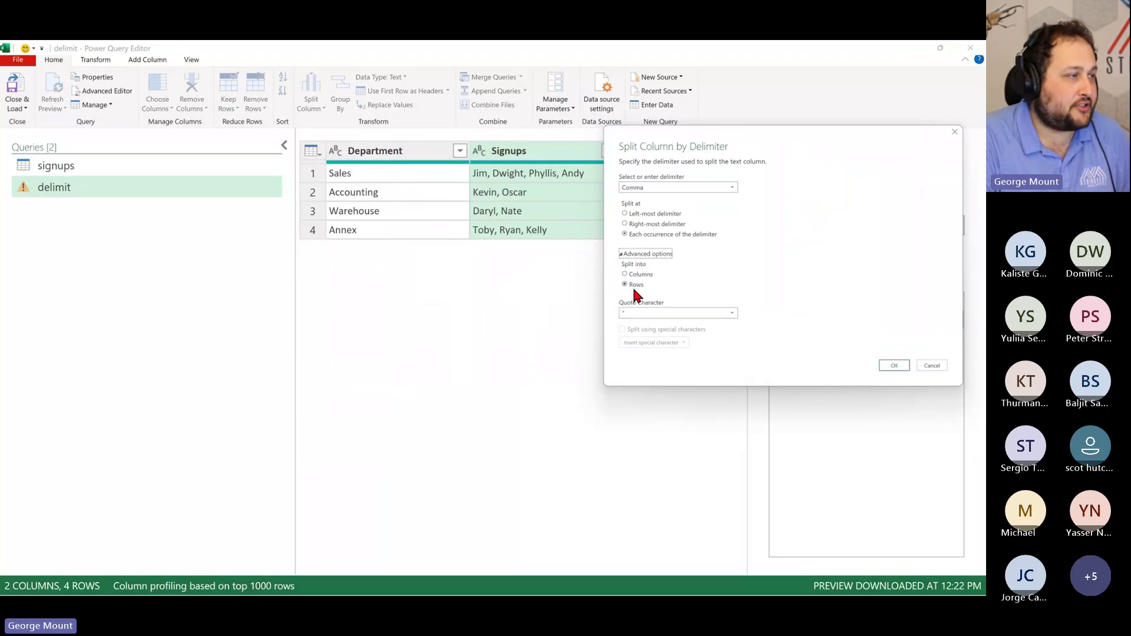
pyautogui.moveTo(810, 130); pyautogui.dragTo(750, 93)
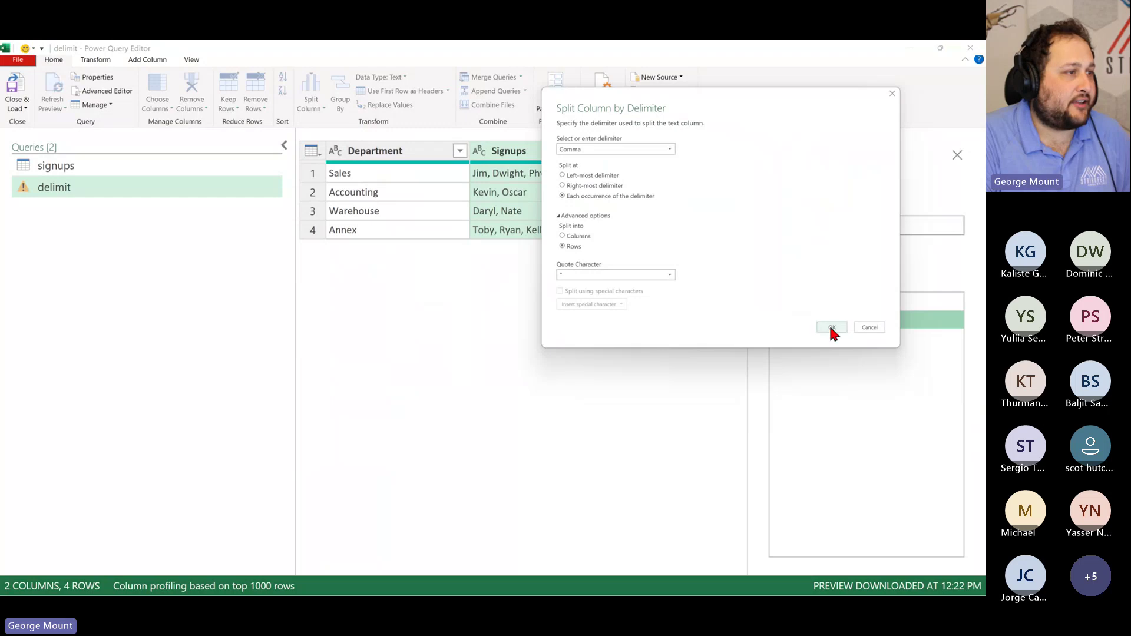
pyautogui.click(832, 327)
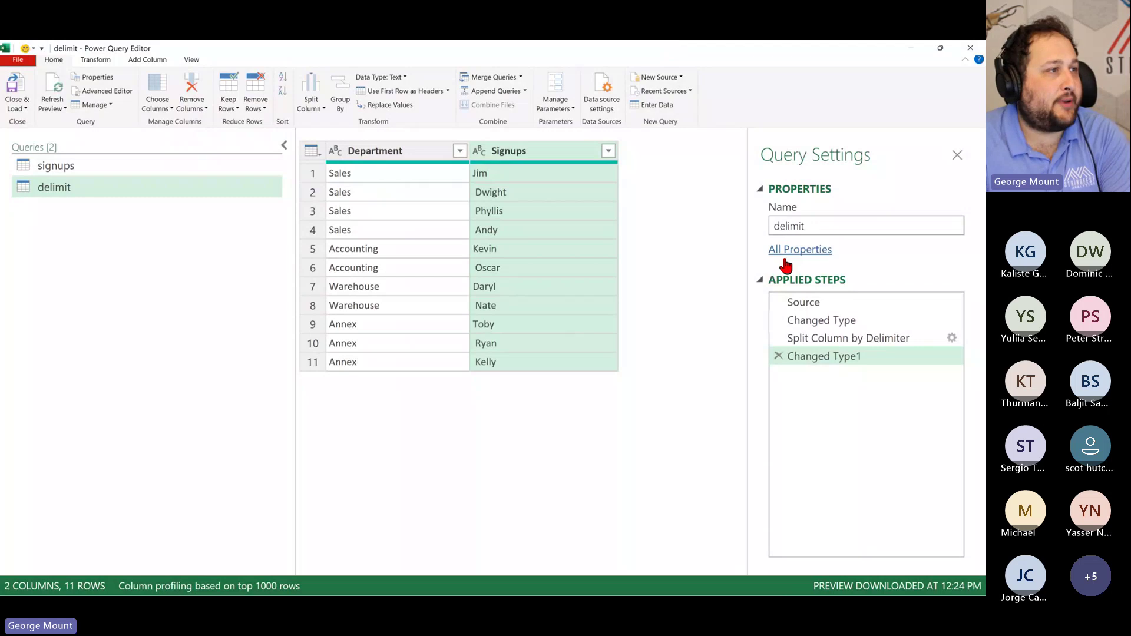
pyautogui.click(840, 299)
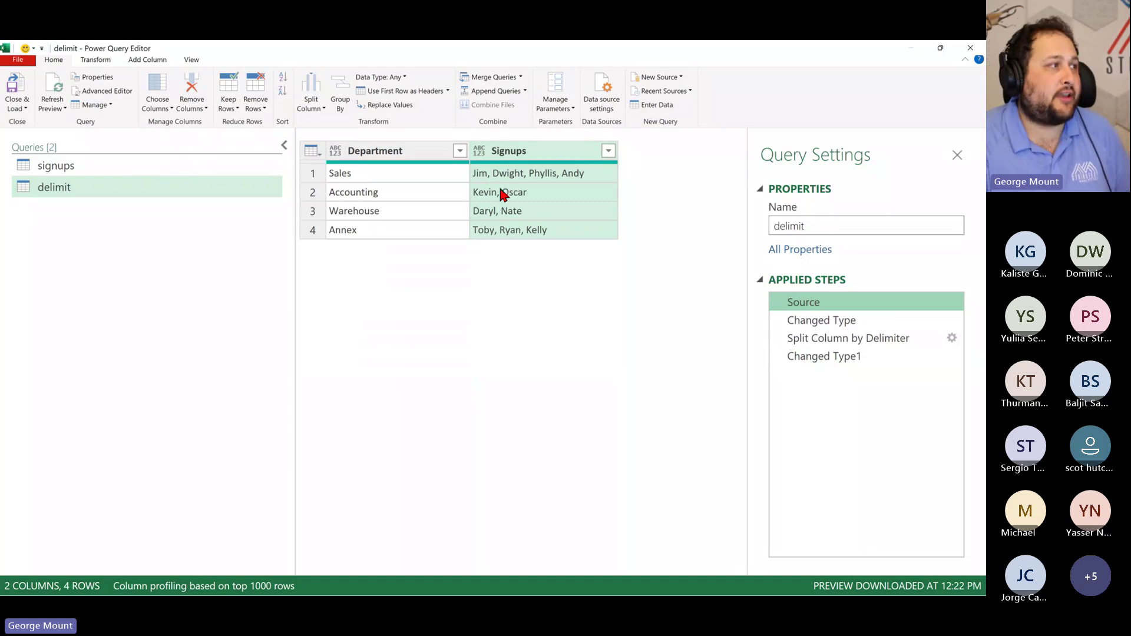
pyautogui.click(842, 358)
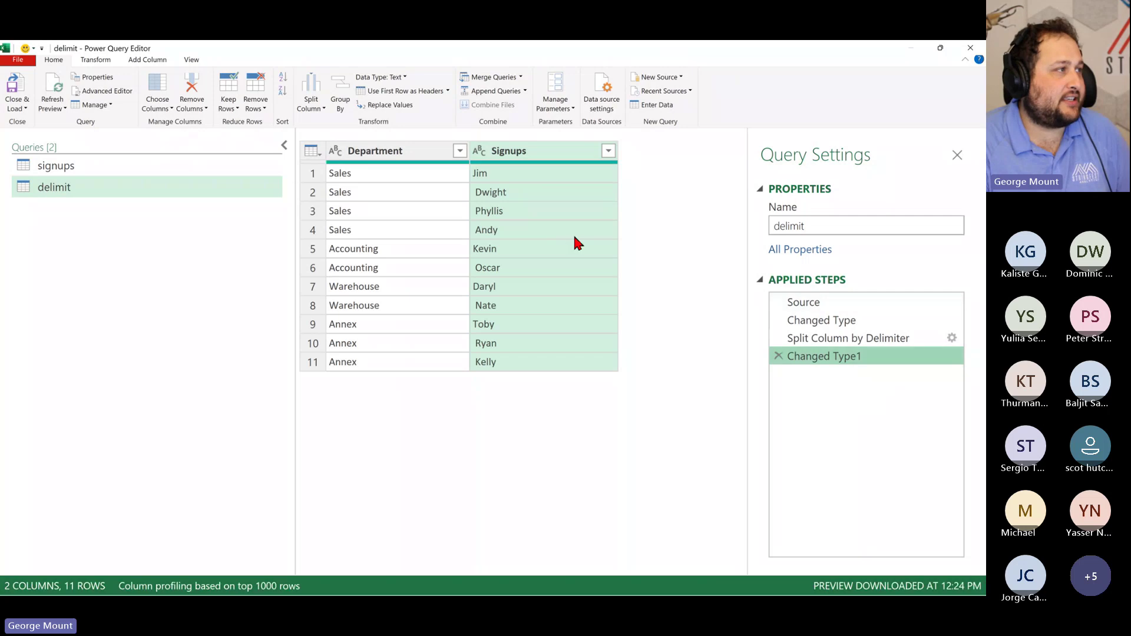
pyautogui.rightClick(547, 158)
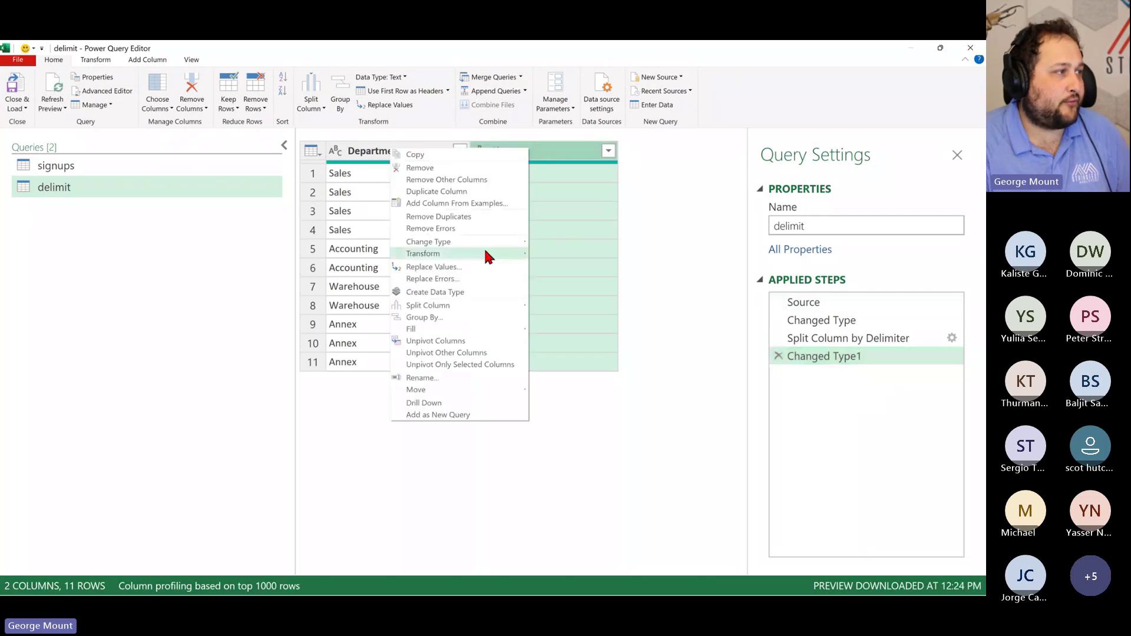
pyautogui.moveTo(483, 253)
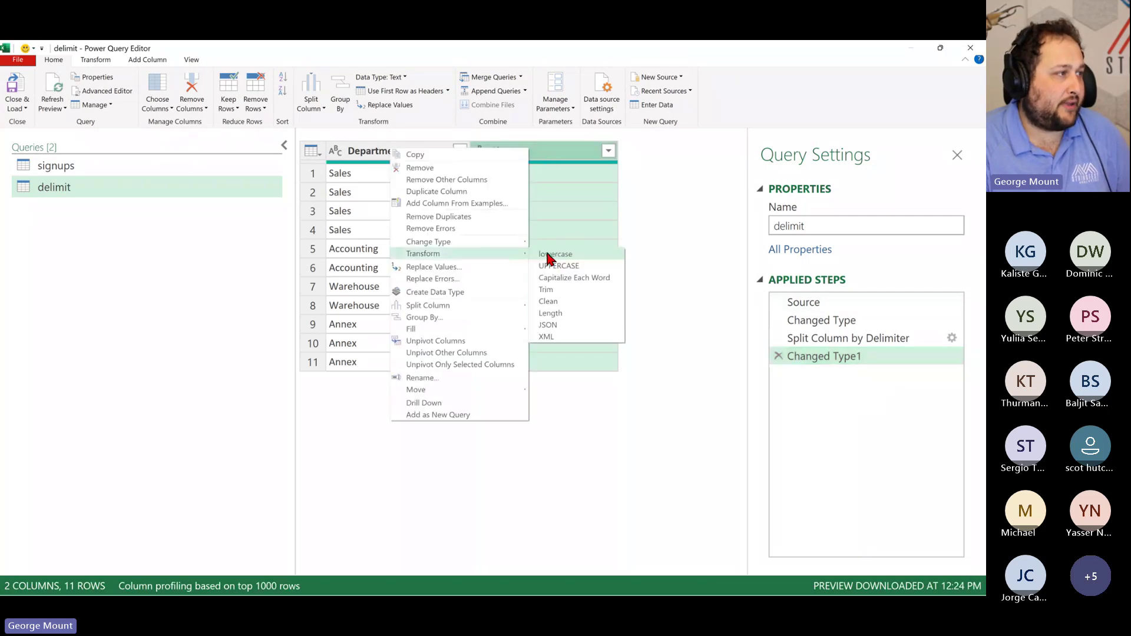
pyautogui.click(587, 299)
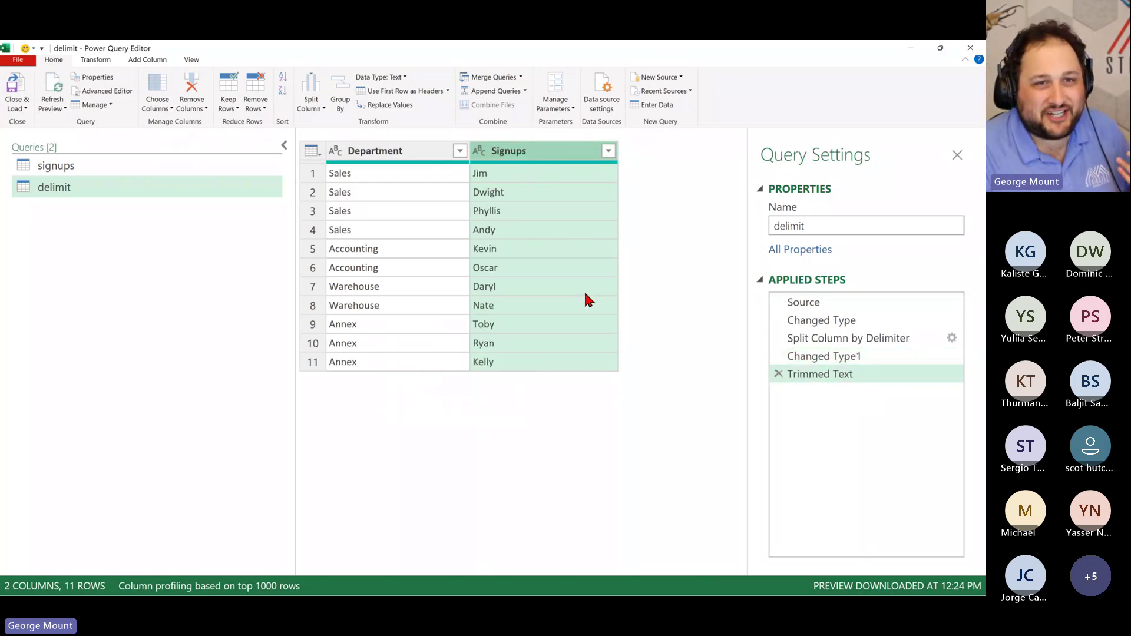
pyautogui.click(778, 373)
pyautogui.rightClick(545, 158)
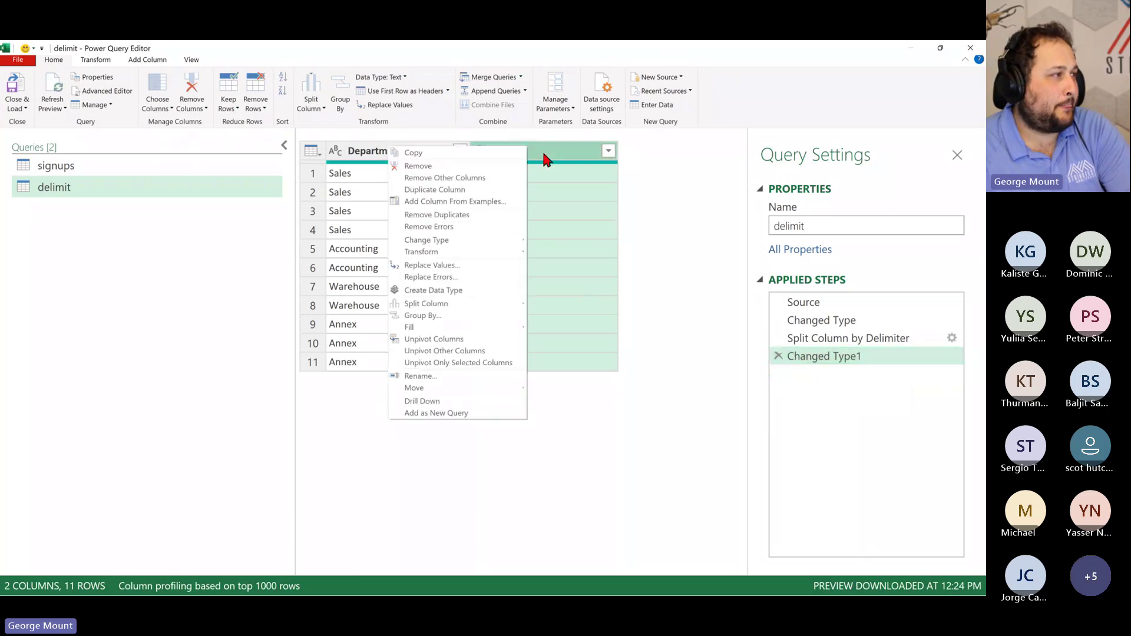
pyautogui.moveTo(502, 251)
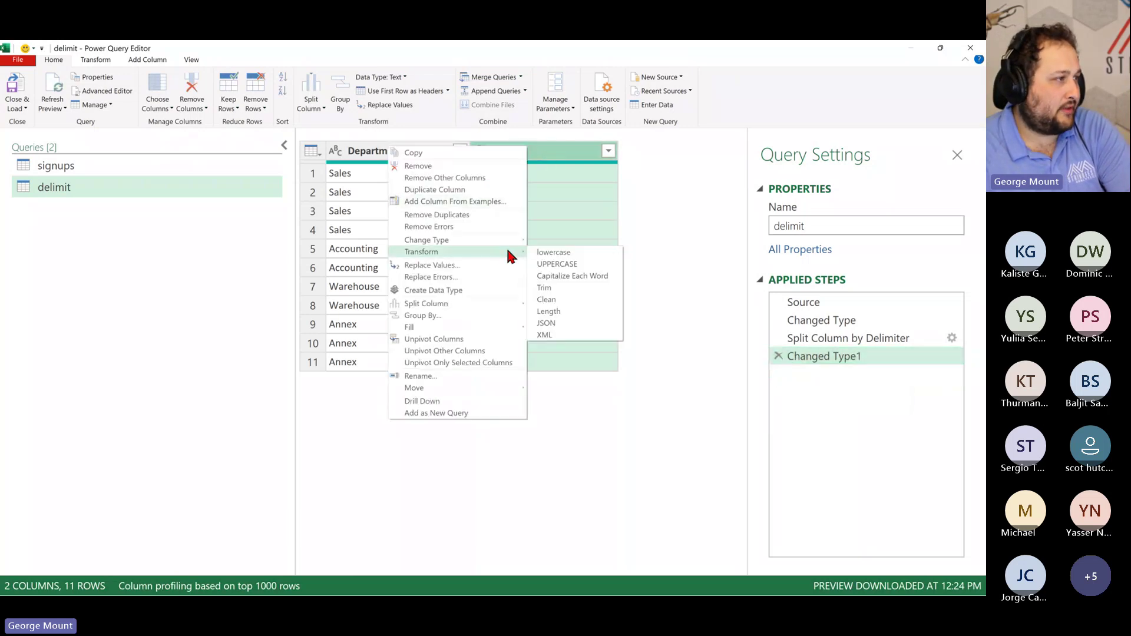
pyautogui.click(589, 293)
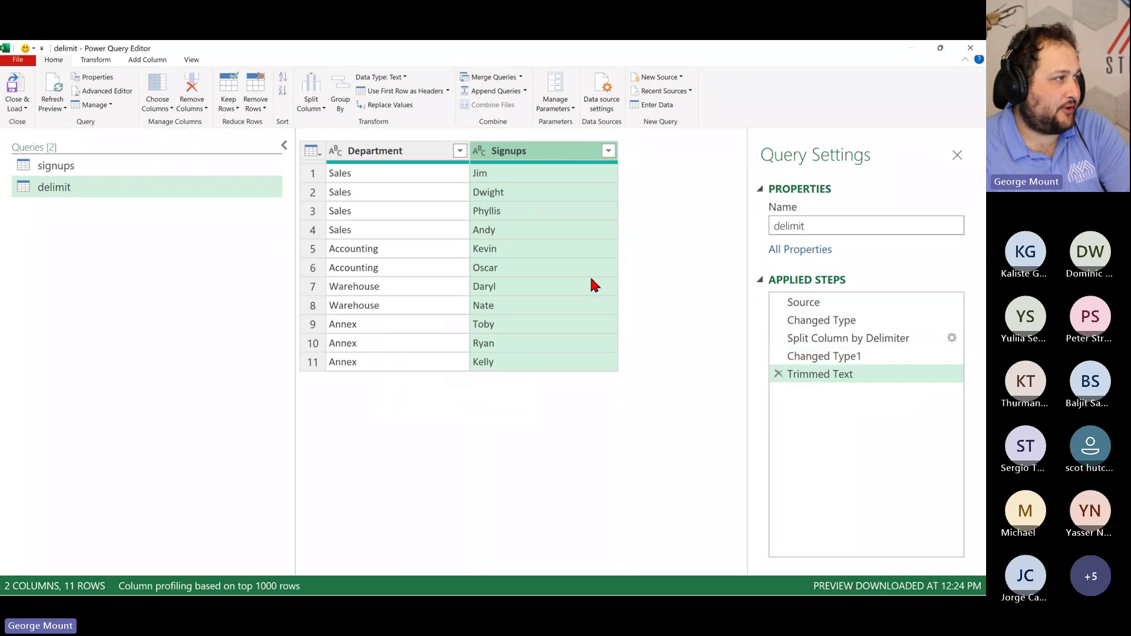
pyautogui.click(778, 374)
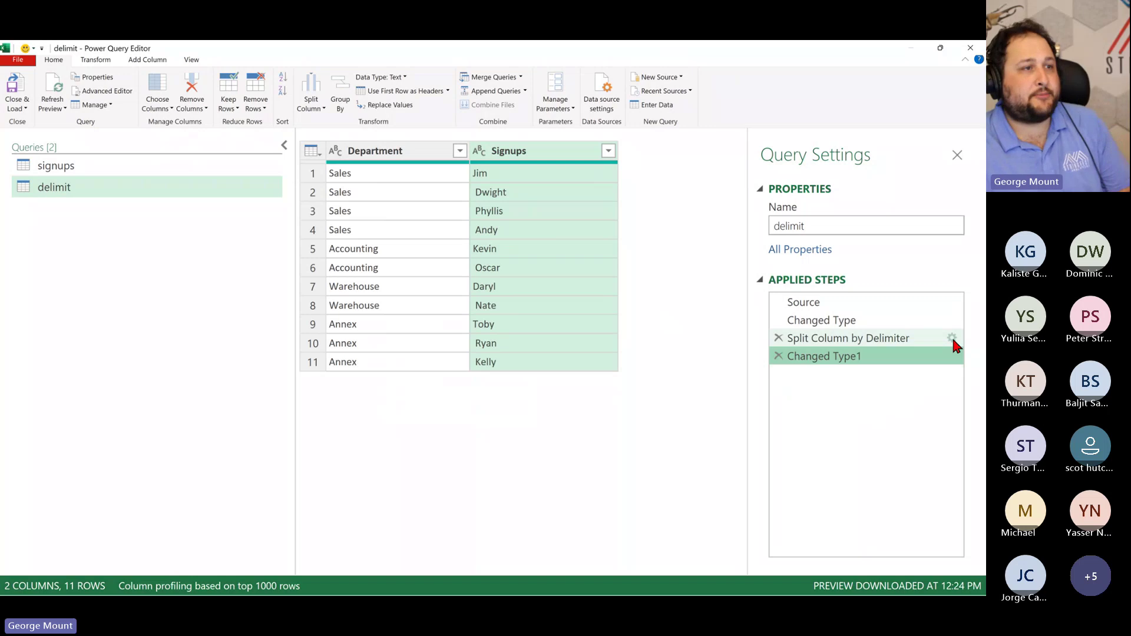
# Change the split step to a --Custom-- ',' delimiter, then preview the final and Source steps
pyautogui.click(952, 337)
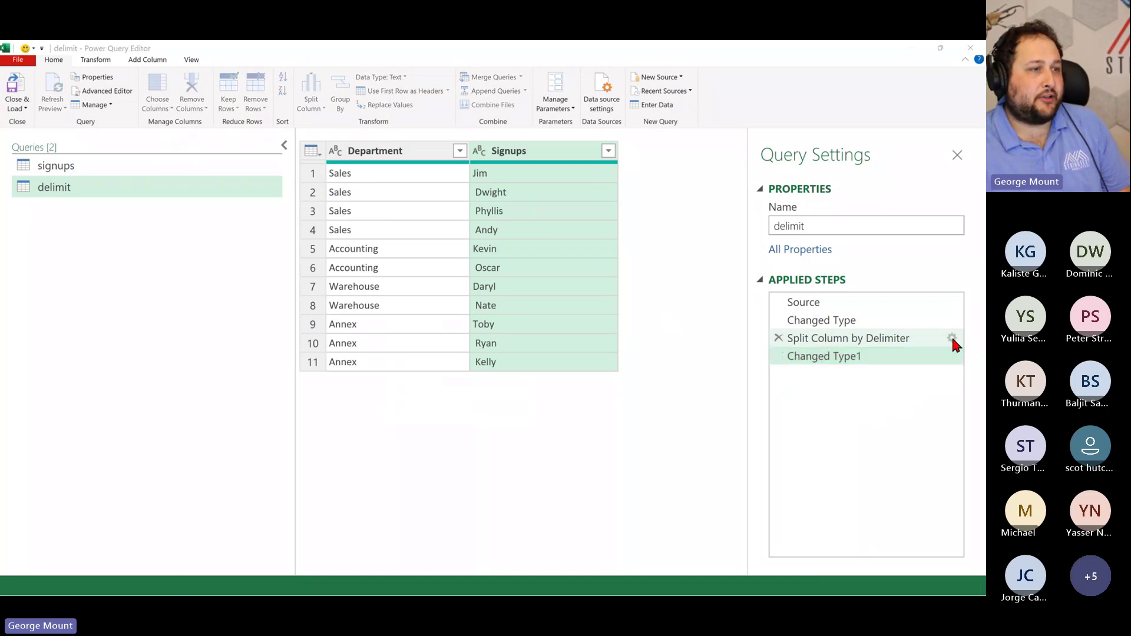
pyautogui.moveTo(527, 200); pyautogui.dragTo(662, 170)
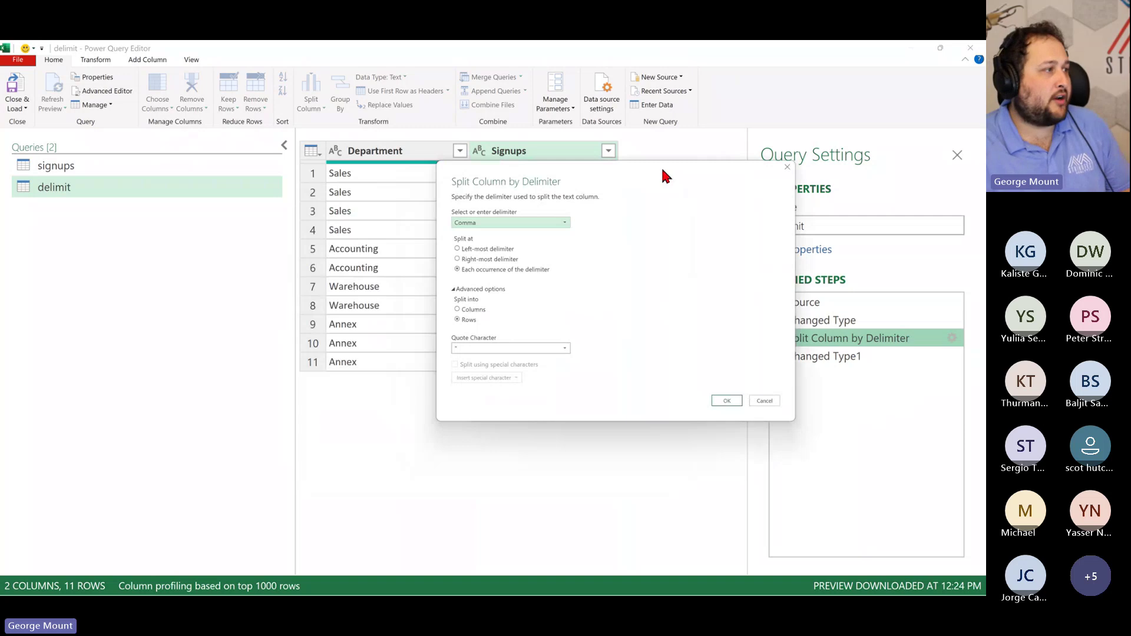
pyautogui.click(492, 221)
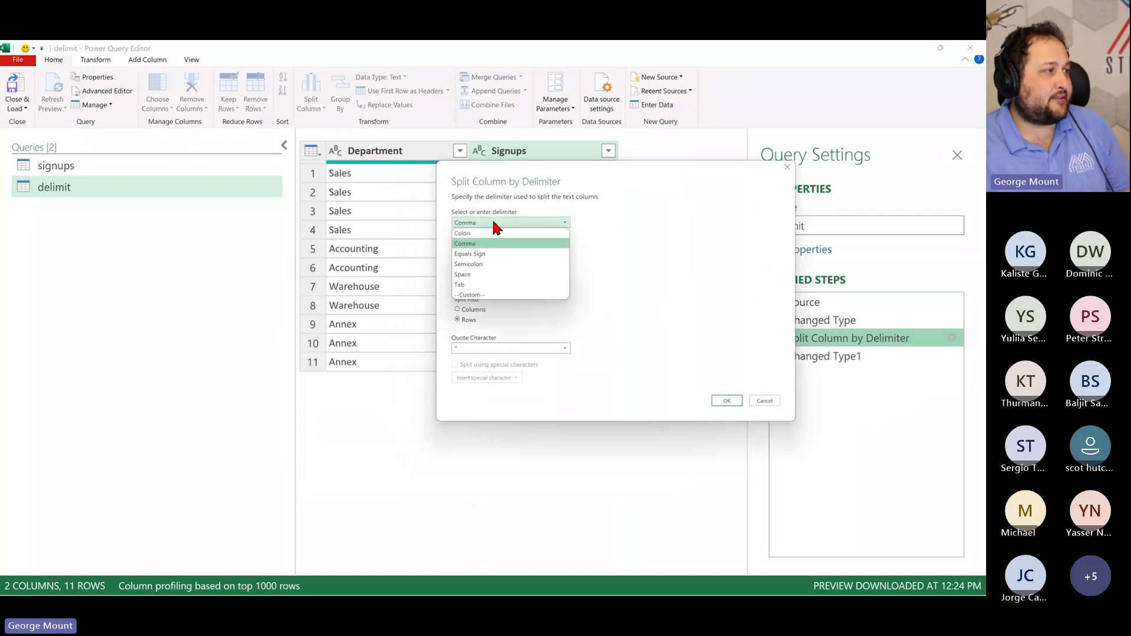
pyautogui.click(474, 286)
pyautogui.click(479, 236)
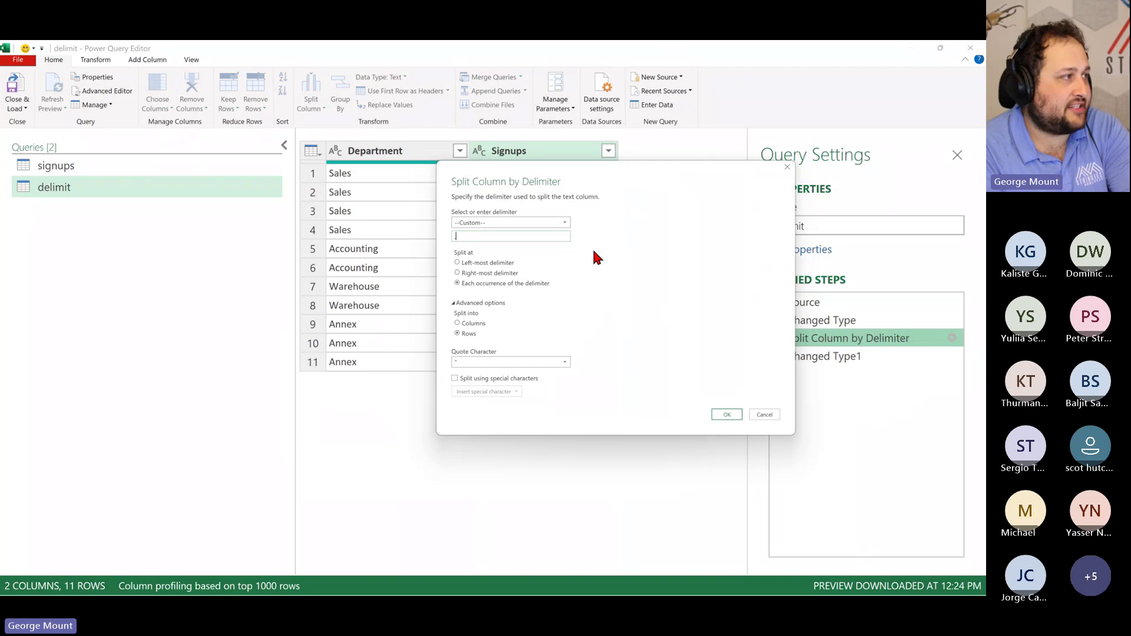
pyautogui.write(',')
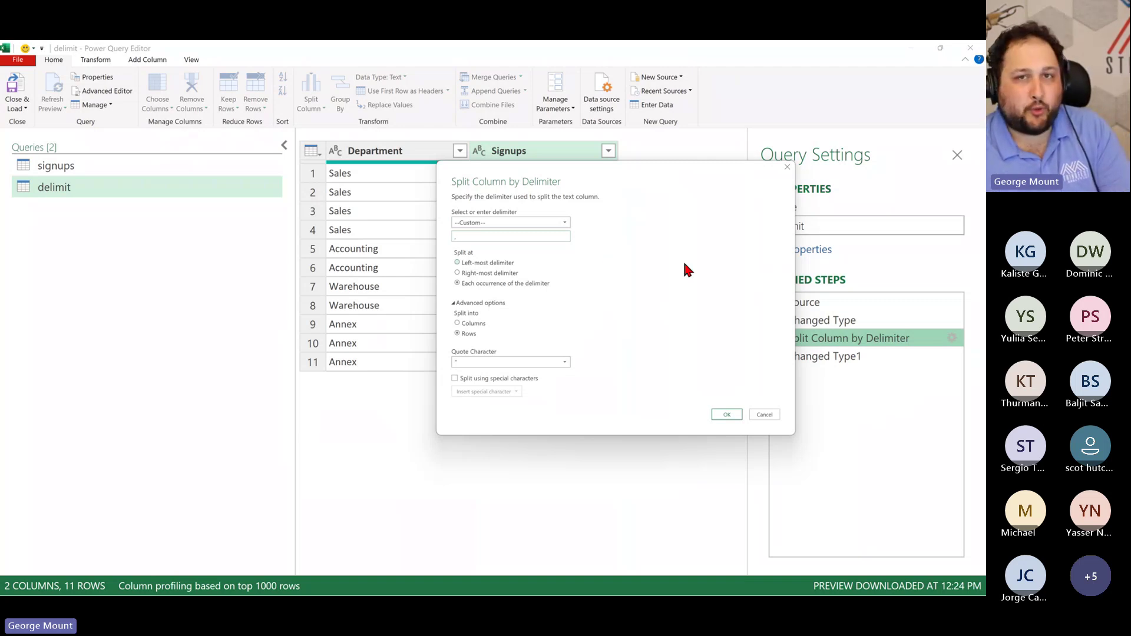
pyautogui.click(728, 416)
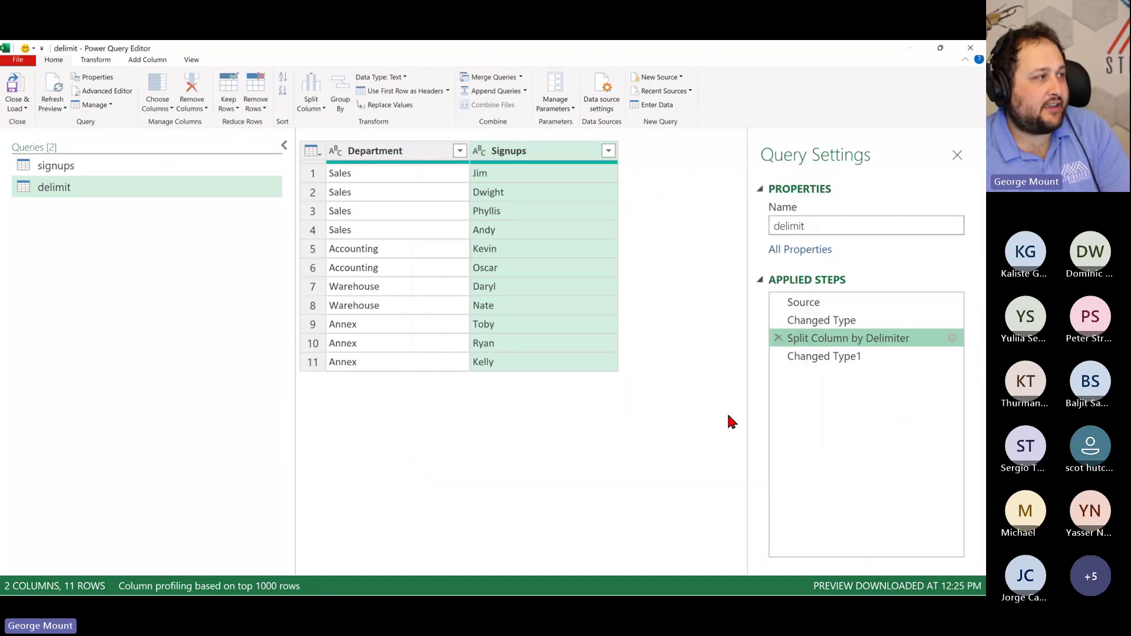
pyautogui.click(855, 361)
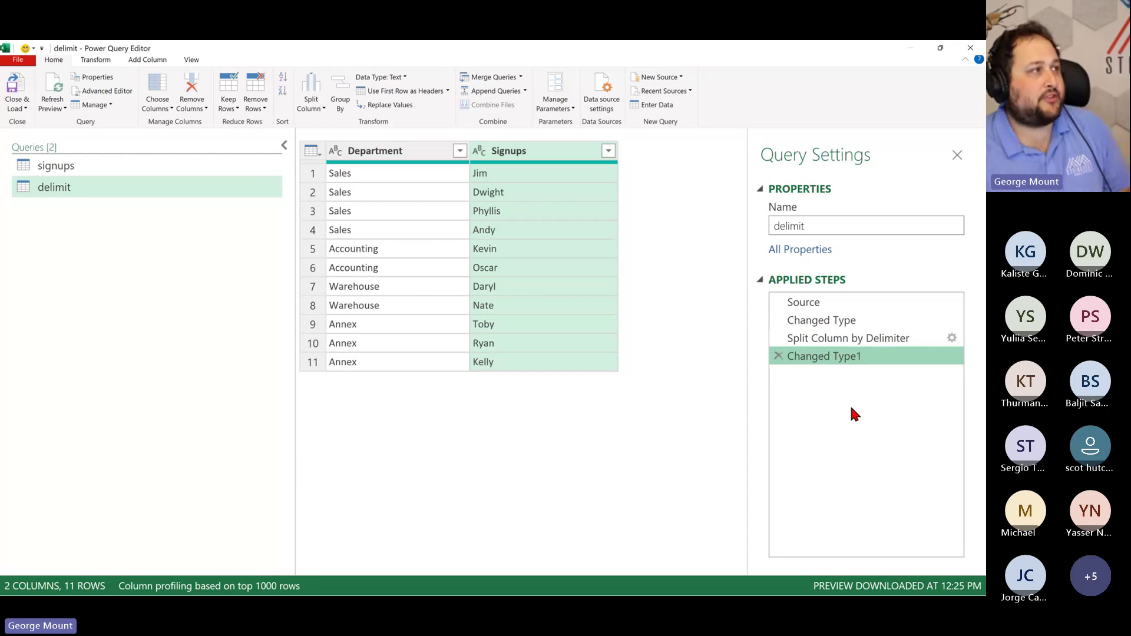
pyautogui.click(833, 303)
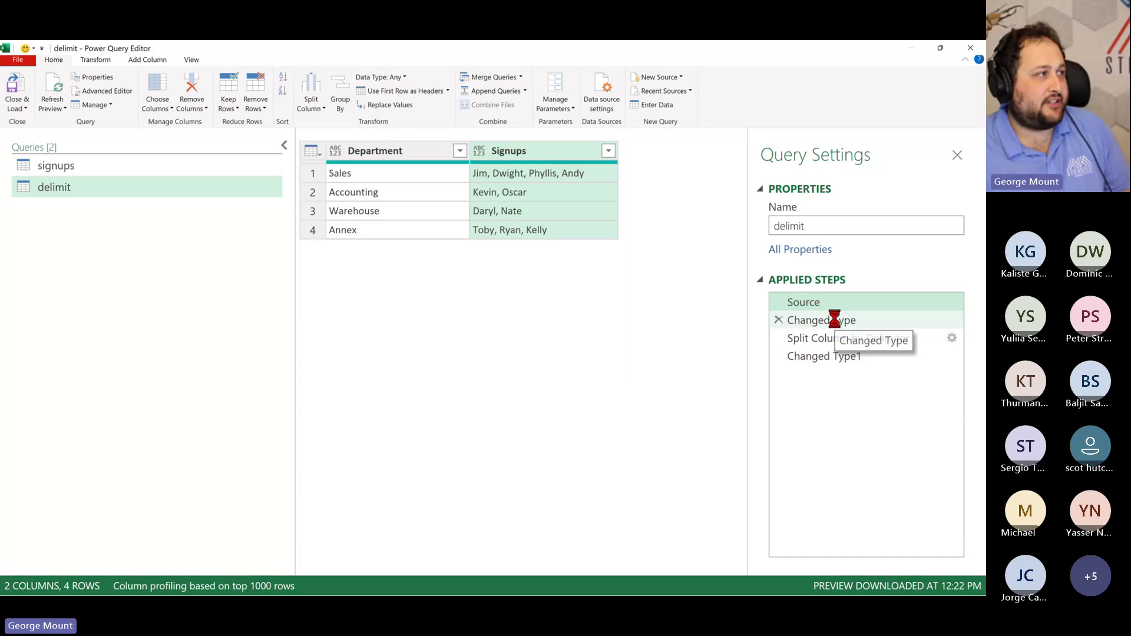
# Preview the Changed Type and split steps, then delete the Changed Type1 step
pyautogui.click(835, 321)
pyautogui.click(838, 339)
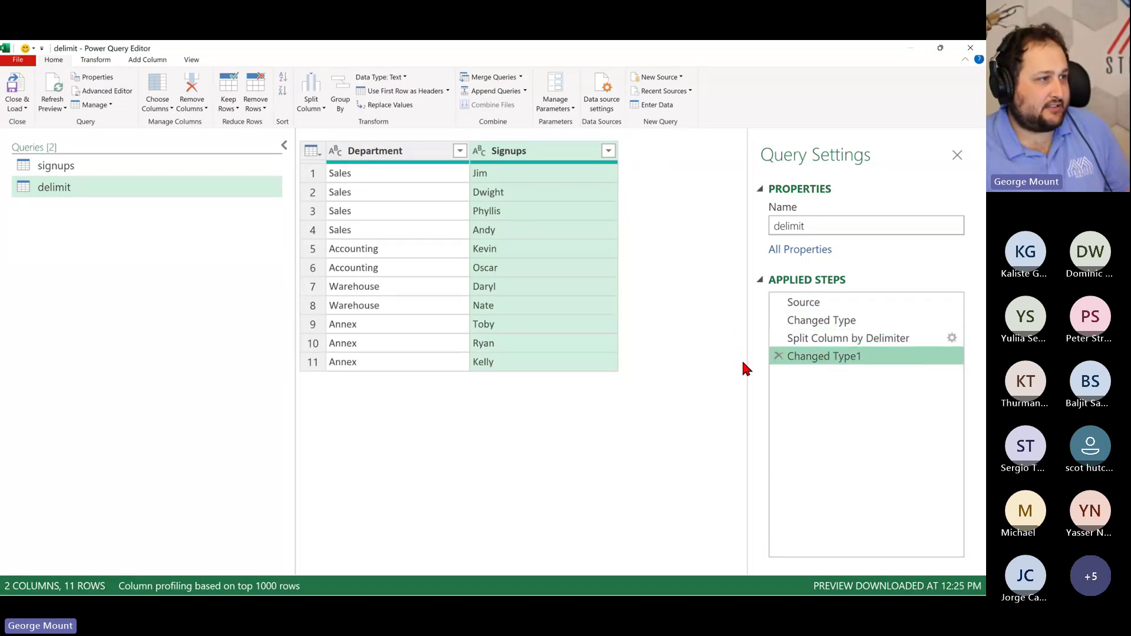
pyautogui.click(778, 356)
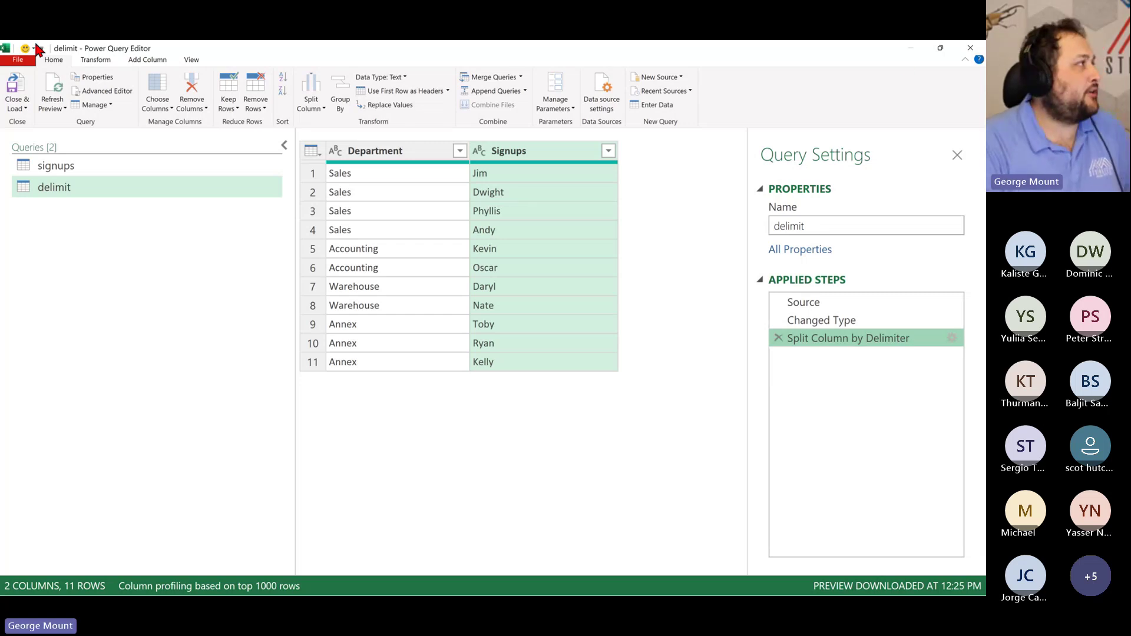
# Close & Load To the delimit query as a PivotTable Report
pyautogui.click(19, 109)
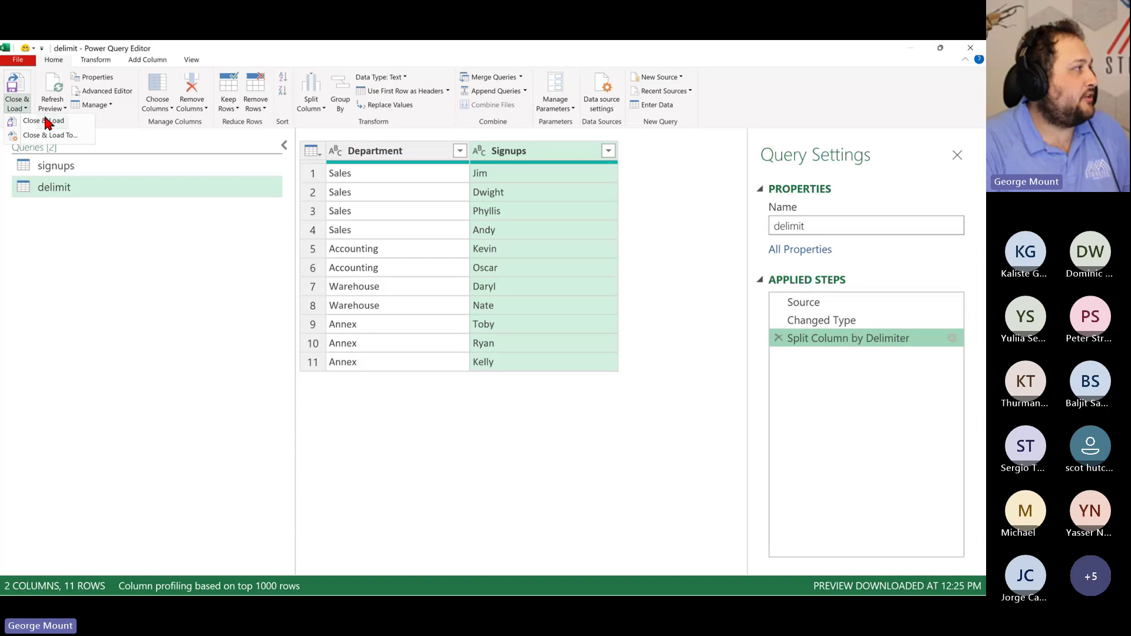
pyautogui.click(80, 121)
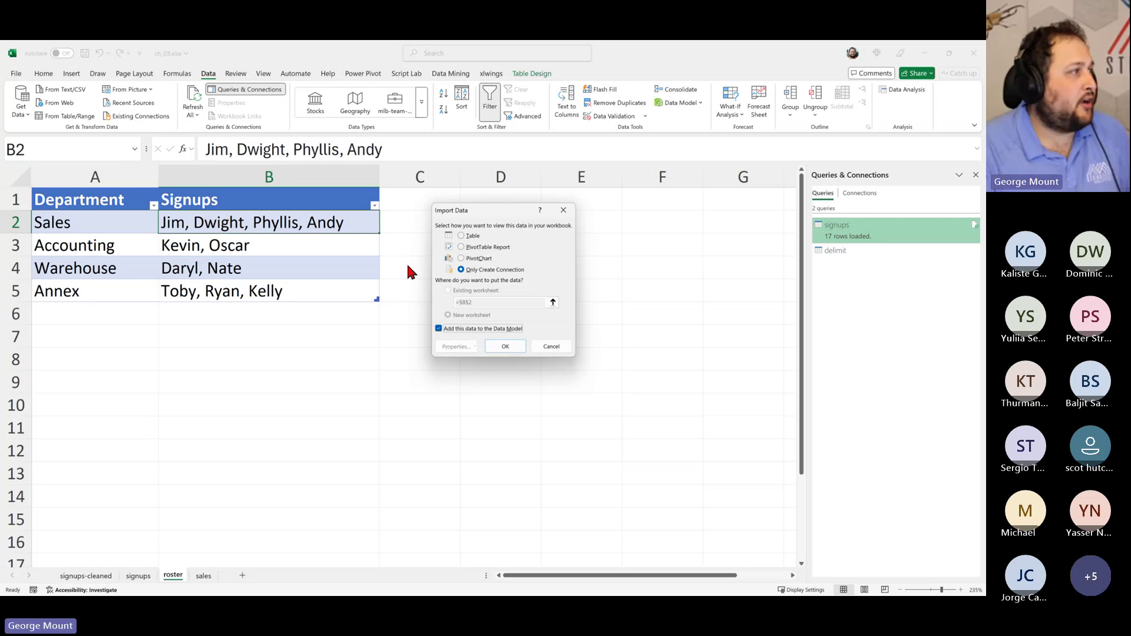
pyautogui.click(483, 238)
pyautogui.press('Return')
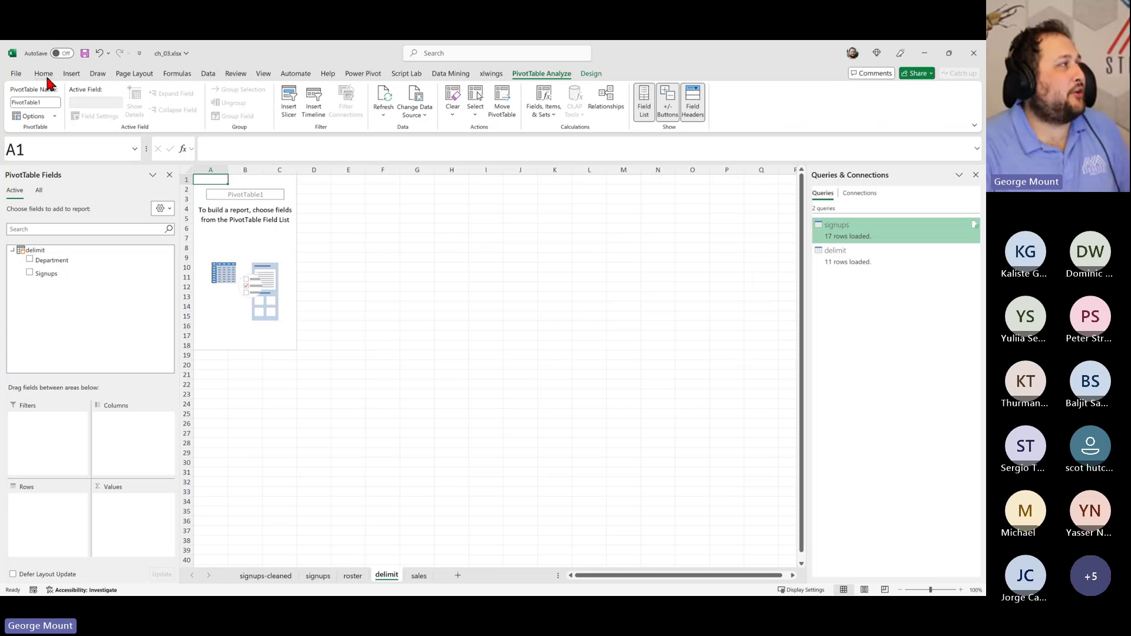
# Reopen Queries & Connections, drag its edge wider, and select the delimit query
pyautogui.click(208, 75)
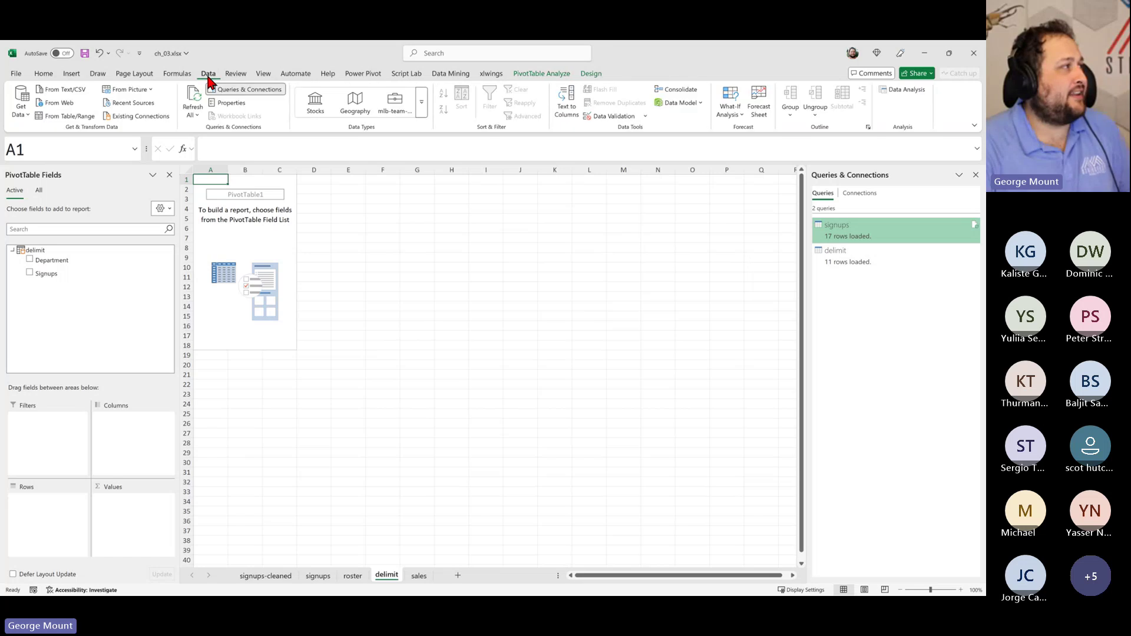
pyautogui.click(248, 89)
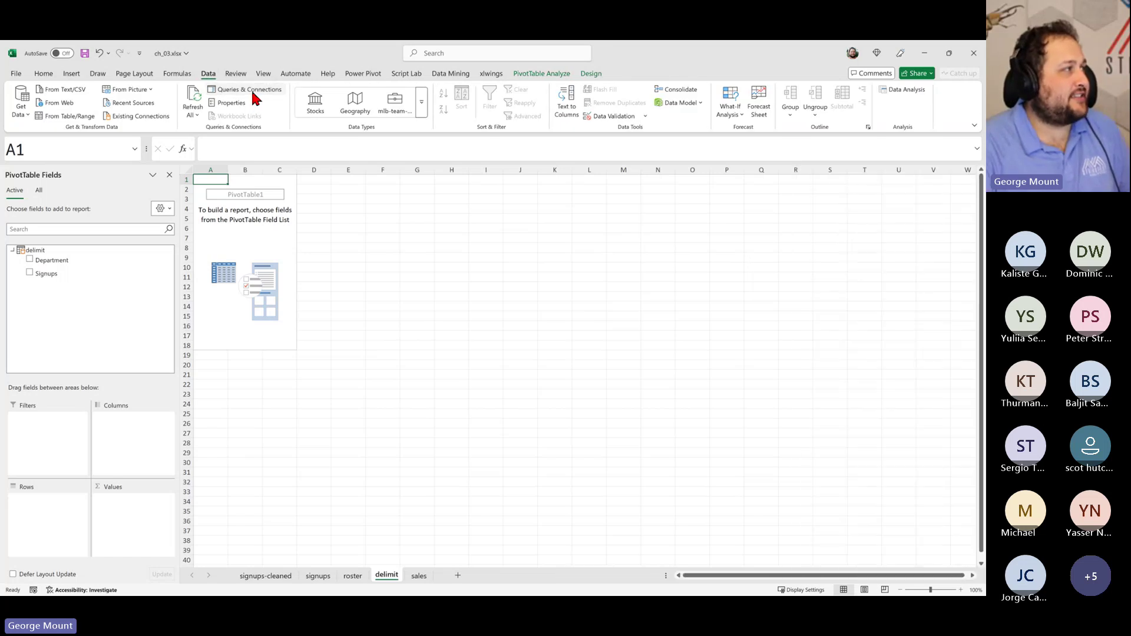
pyautogui.click(253, 92)
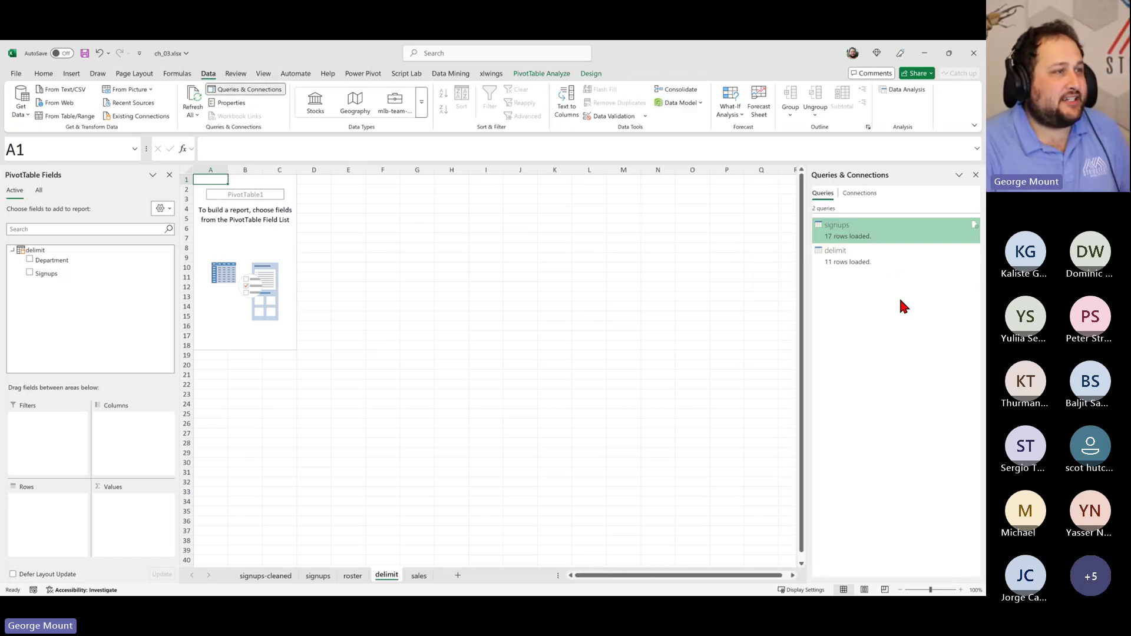
pyautogui.click(253, 89)
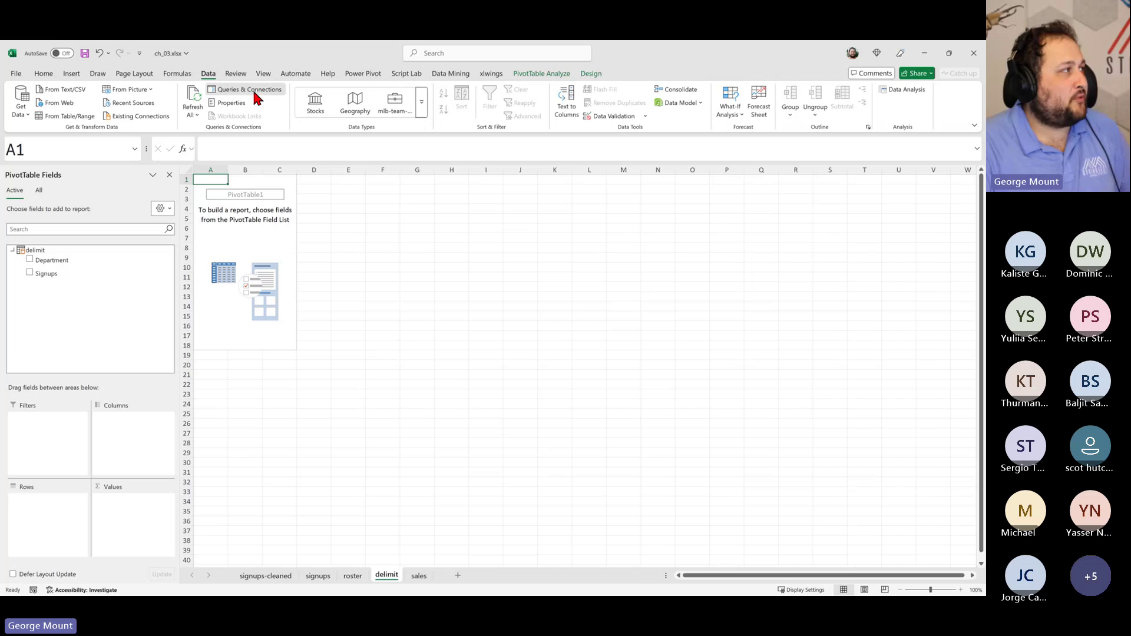
pyautogui.click(253, 90)
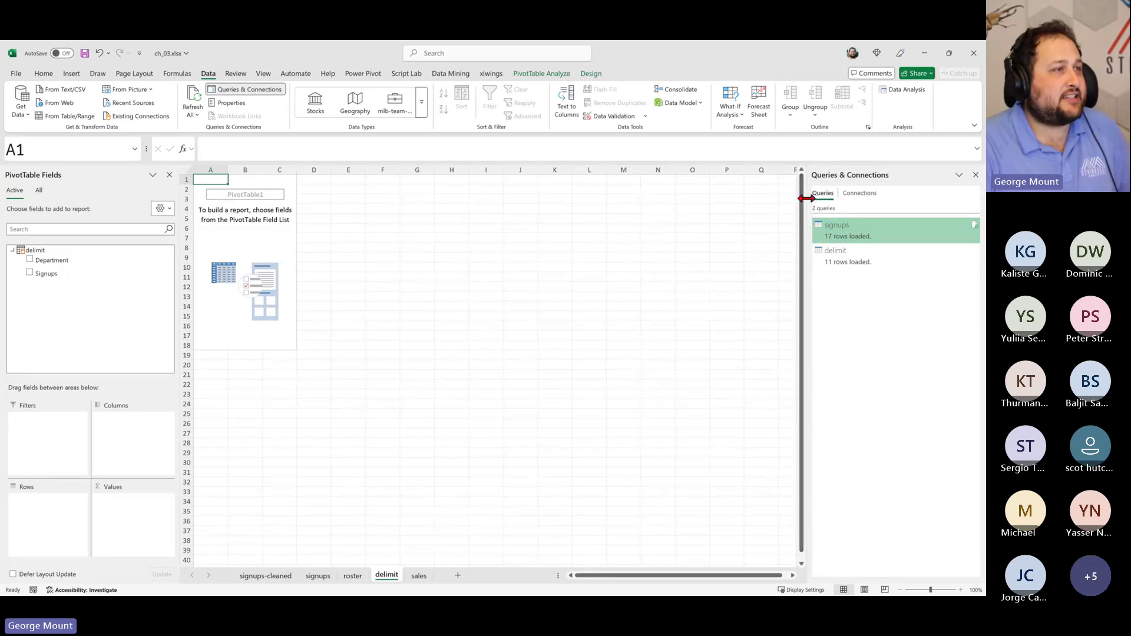
pyautogui.moveTo(805, 203); pyautogui.dragTo(666, 210)
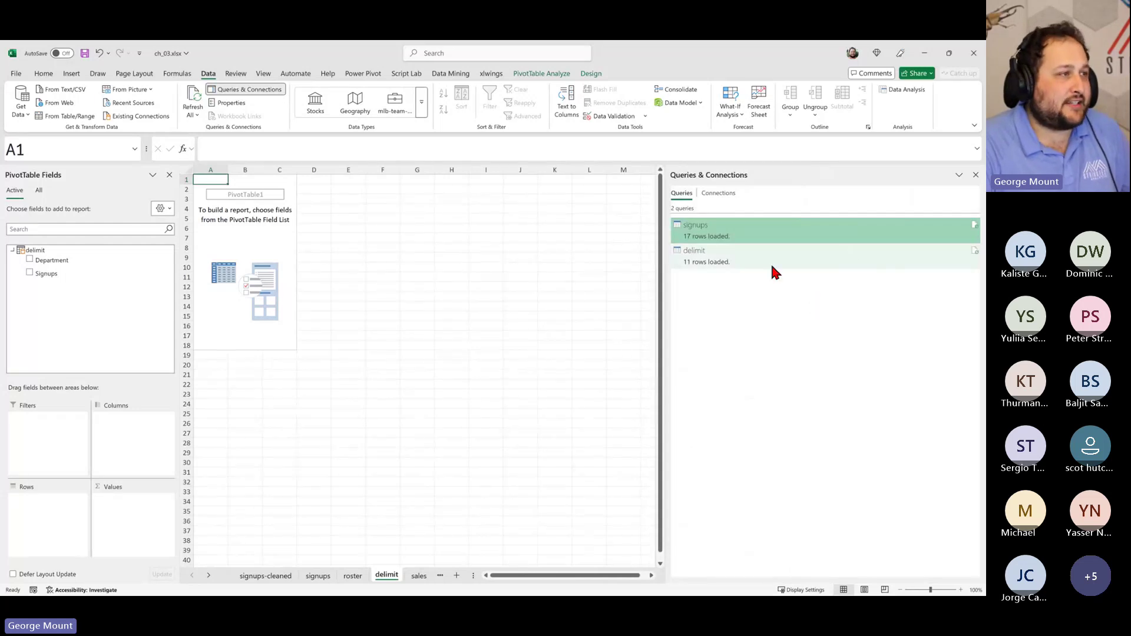
pyautogui.click(761, 250)
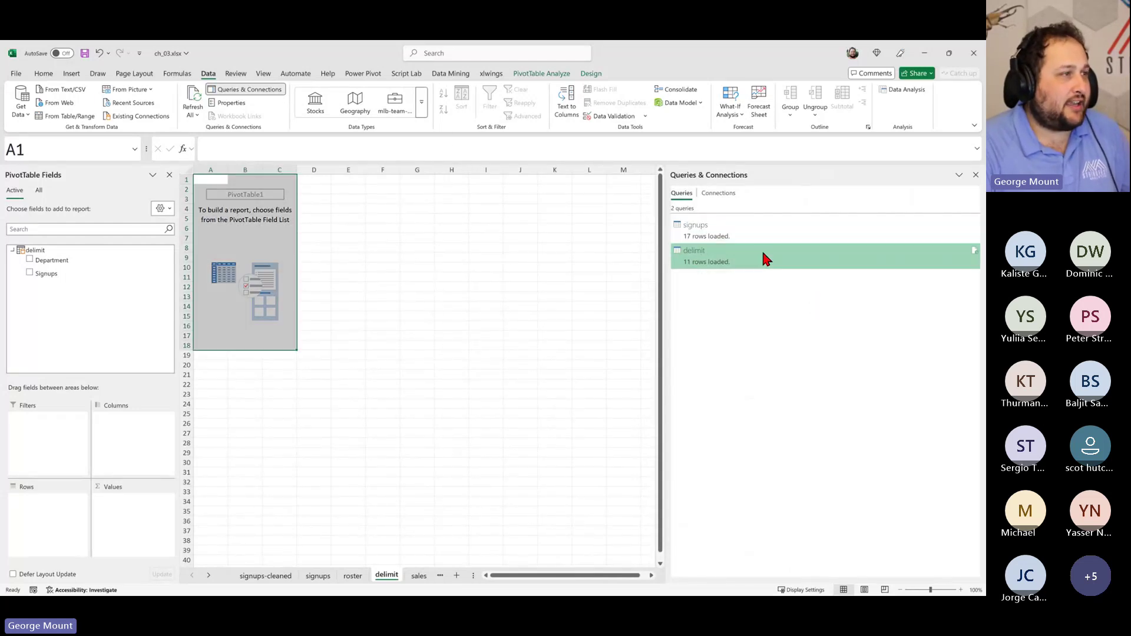
pyautogui.click(762, 230)
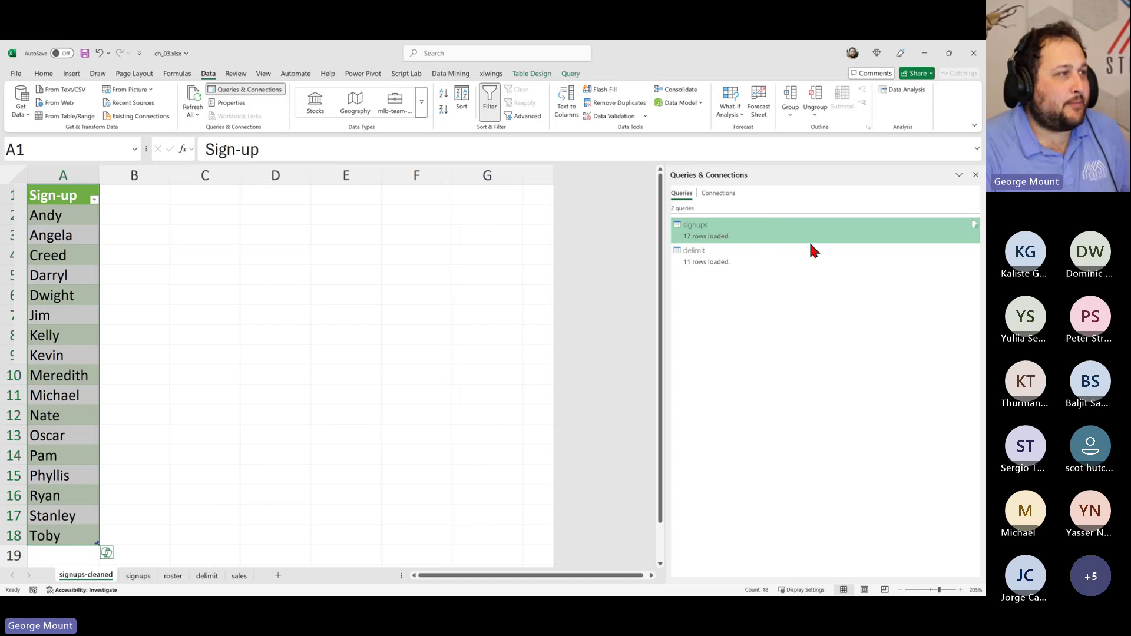
pyautogui.click(794, 259)
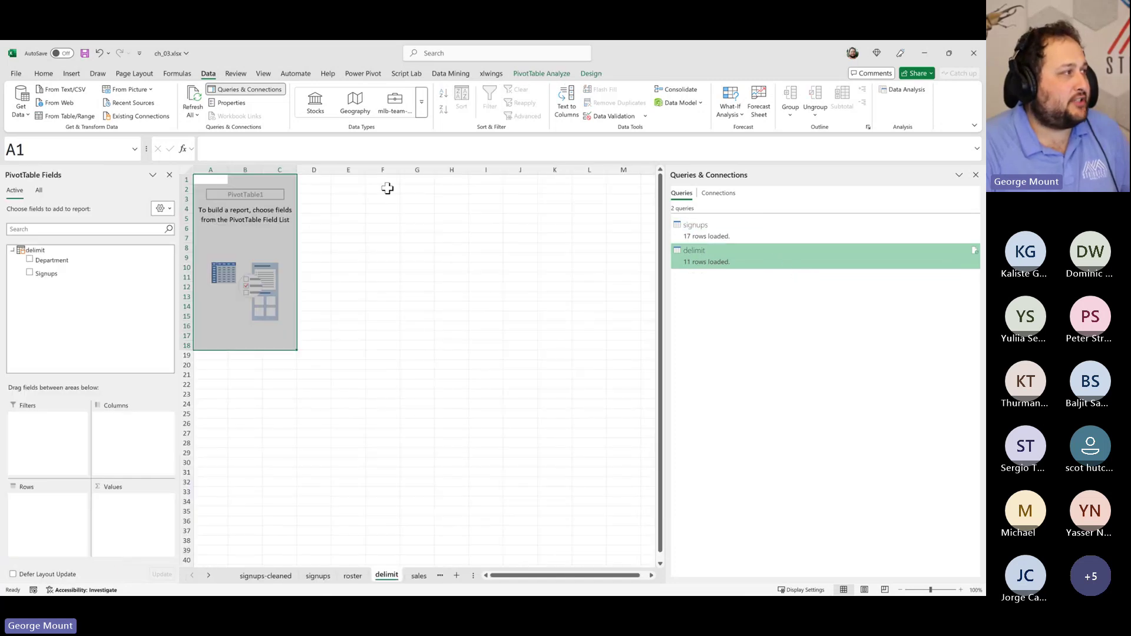
# Load delimit as a PivotTable Report on a new worksheet without the Data Model, accepting the warning
pyautogui.rightClick(754, 257)
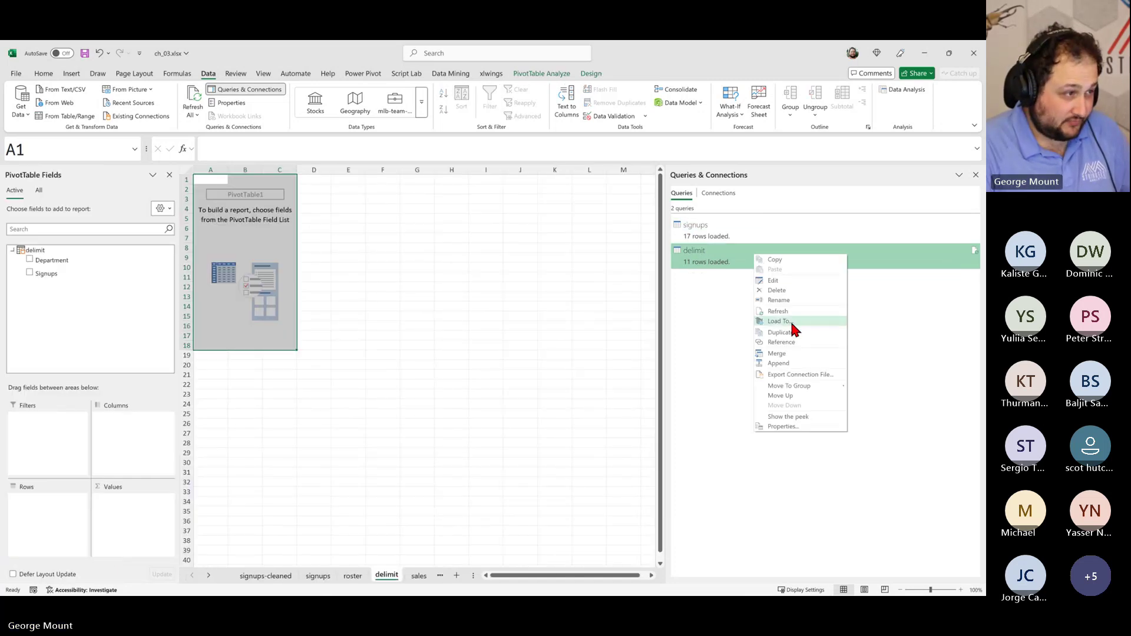
pyautogui.click(802, 328)
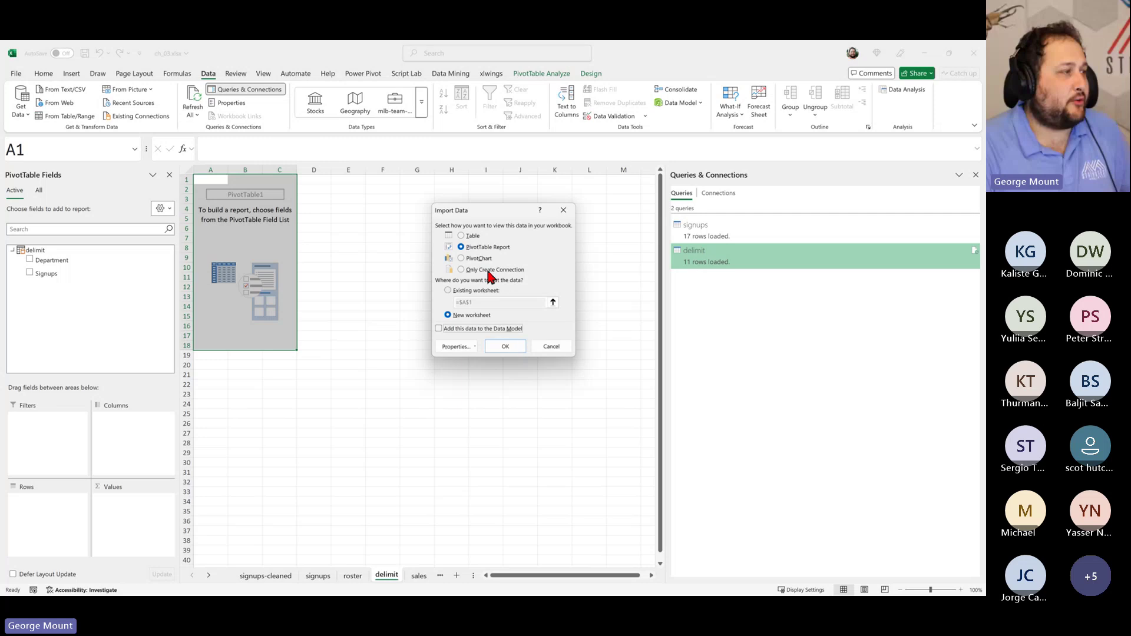
pyautogui.click(504, 347)
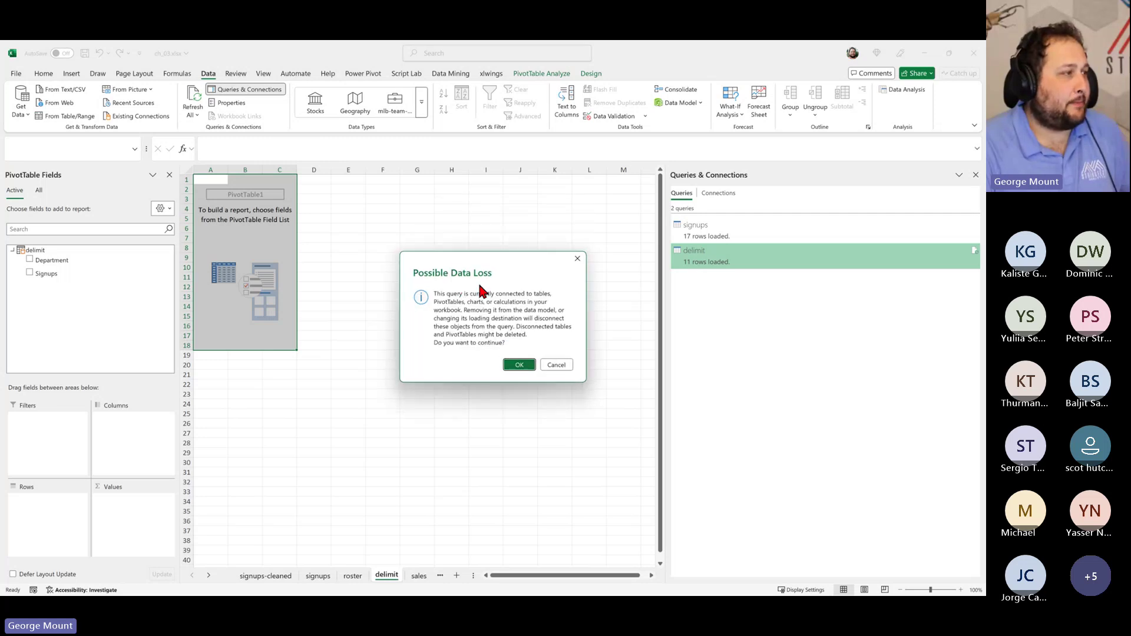
pyautogui.click(513, 364)
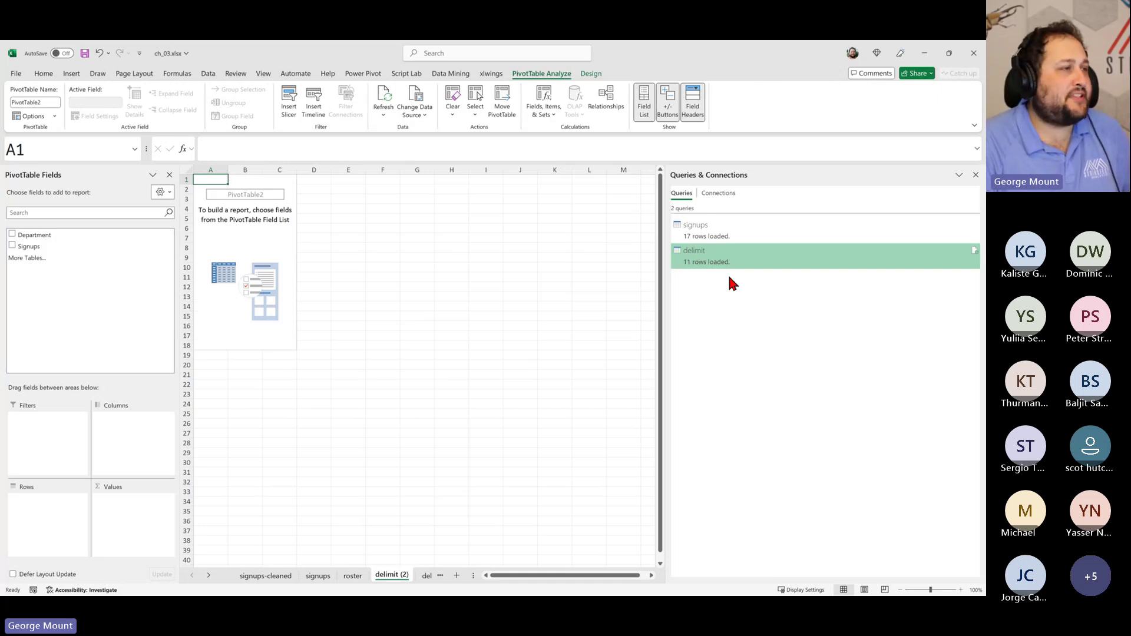
pyautogui.rightClick(764, 257)
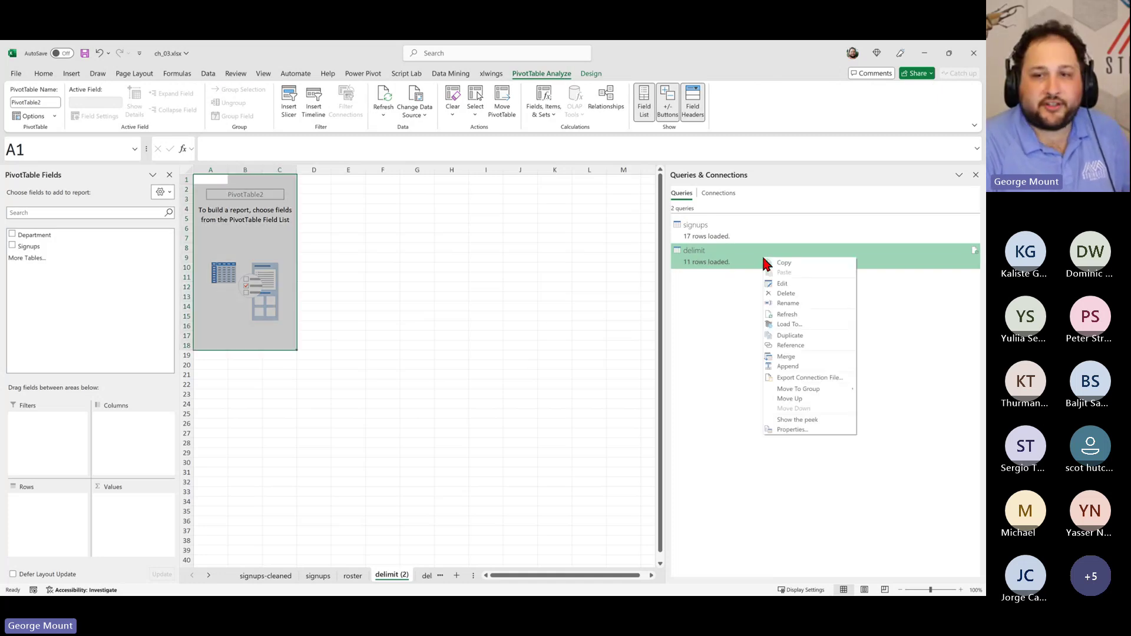
pyautogui.click(798, 283)
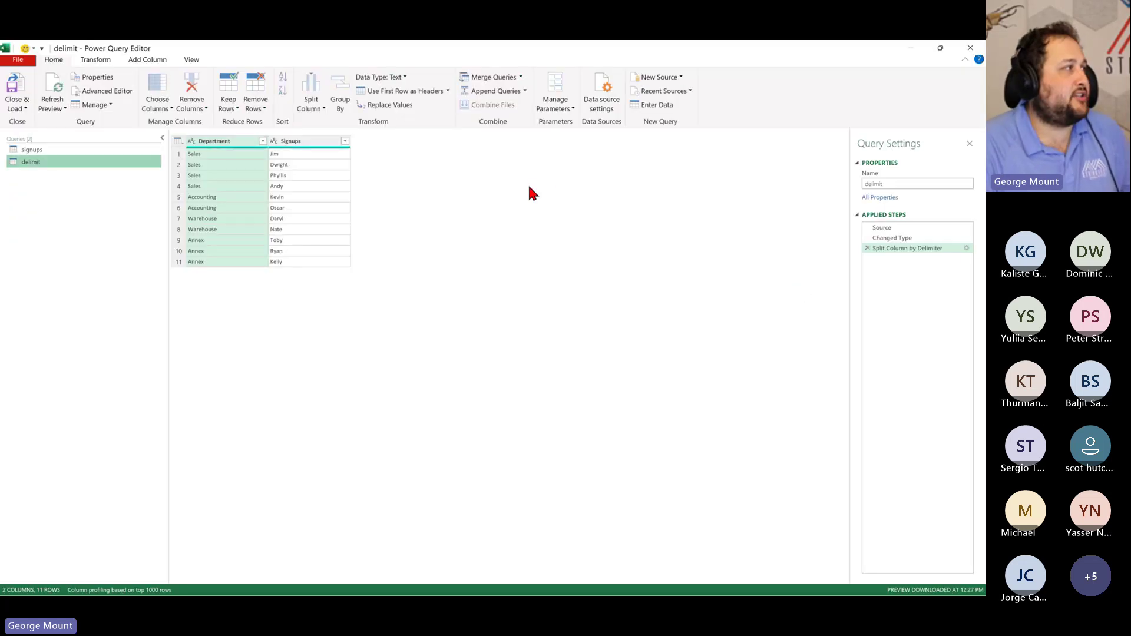
pyautogui.click(970, 48)
pyautogui.click(211, 73)
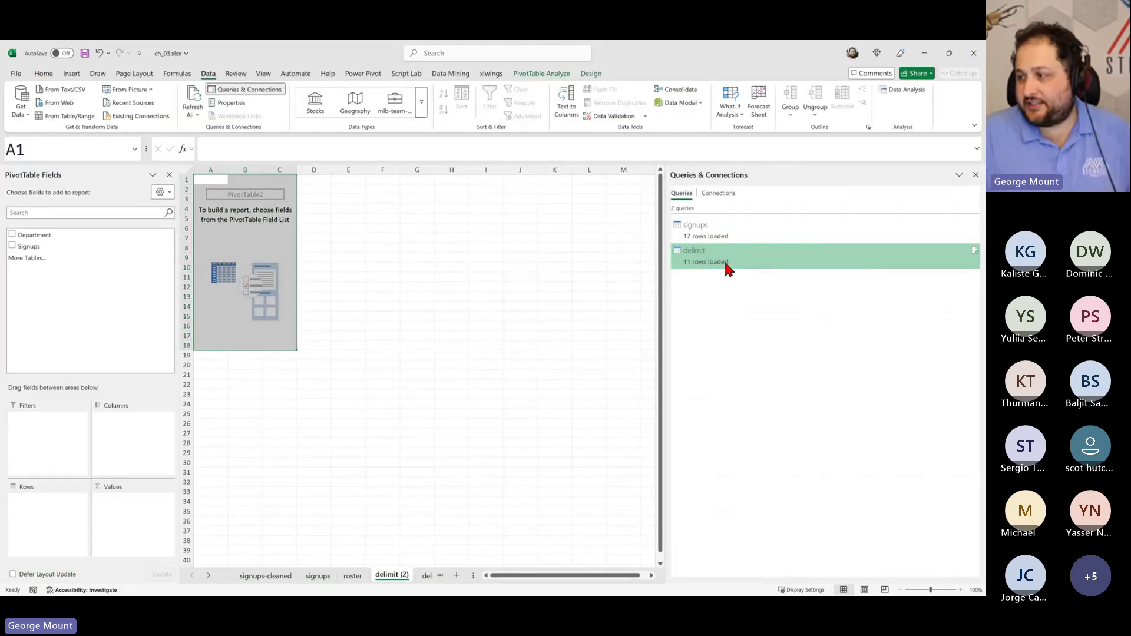
pyautogui.moveTo(728, 268)
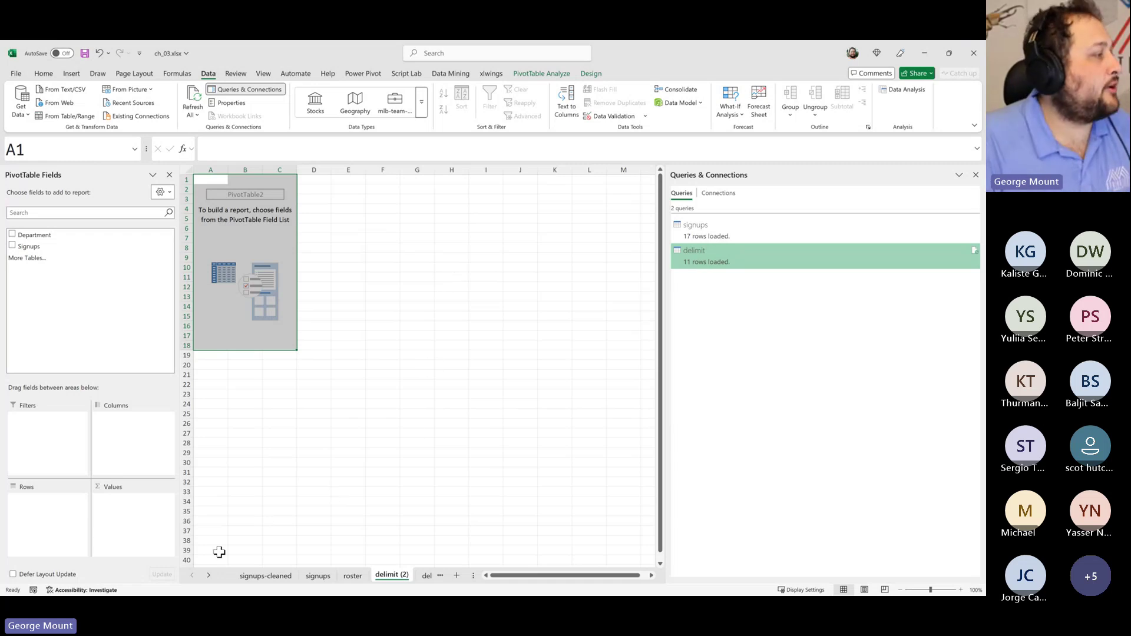
# Switch to the sales sheet and scroll back up to its top rows
pyautogui.click(208, 576)
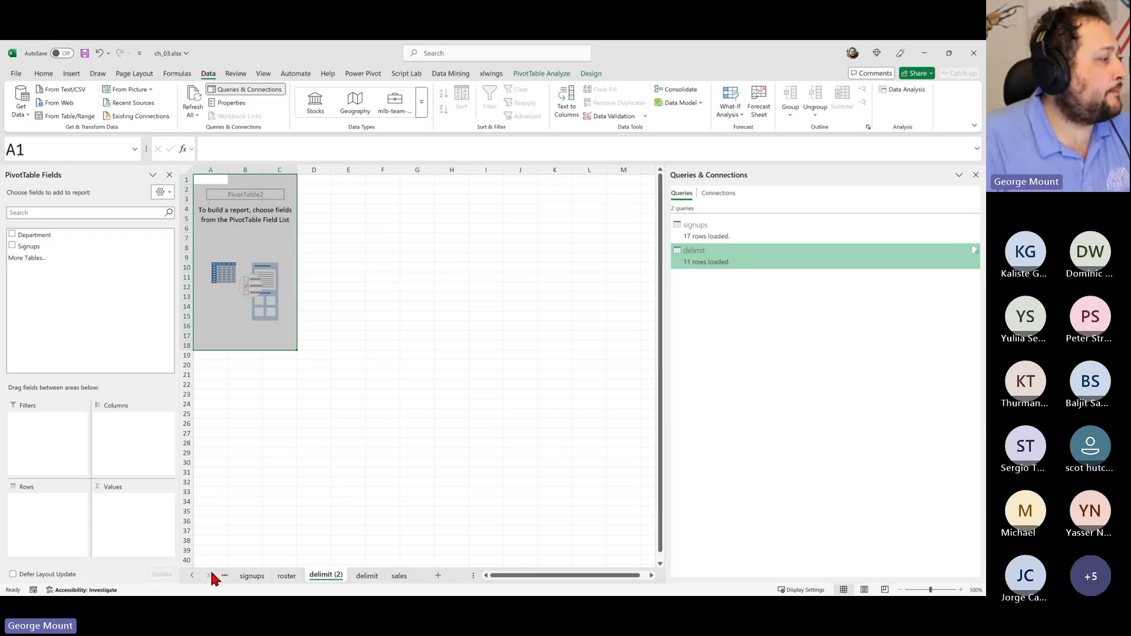
pyautogui.click(393, 575)
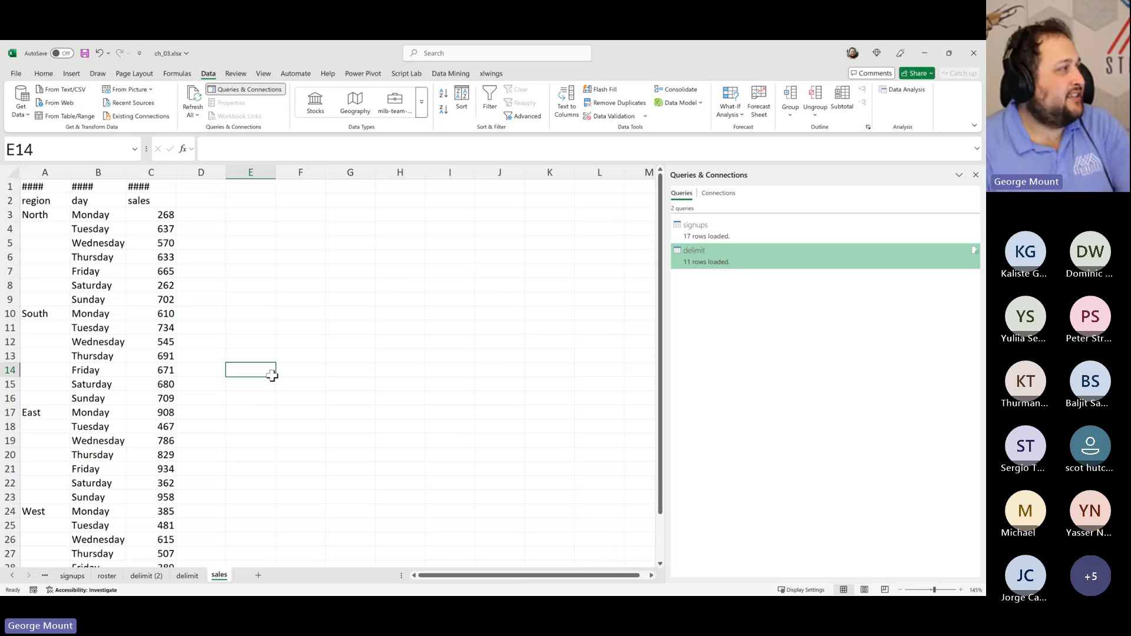
pyautogui.click(221, 301)
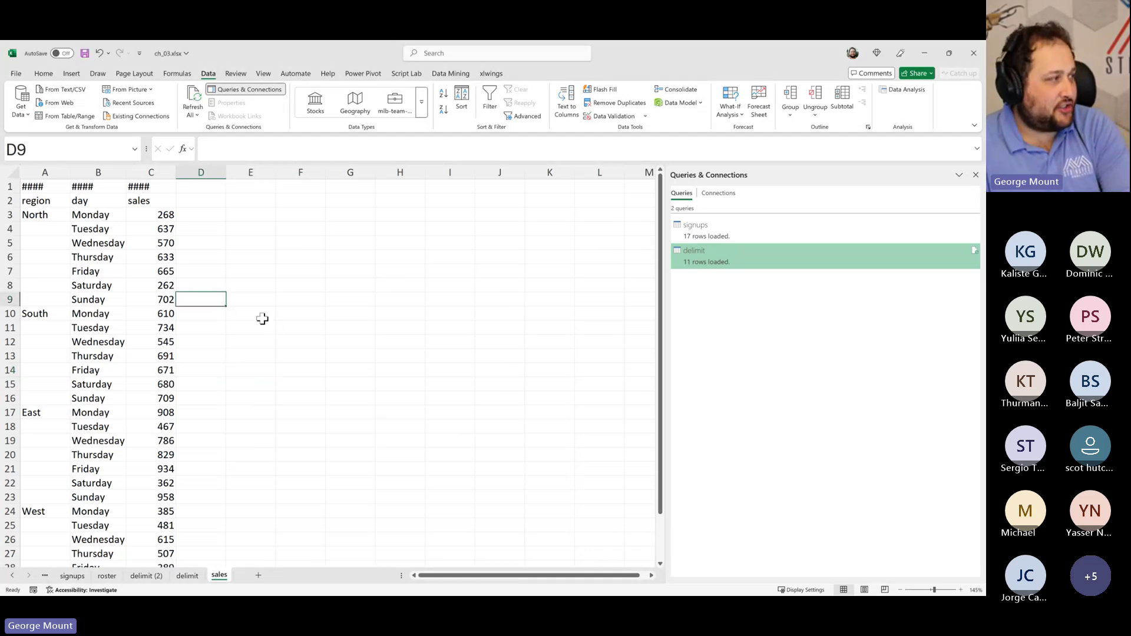
pyautogui.scroll(5, 259, 321)
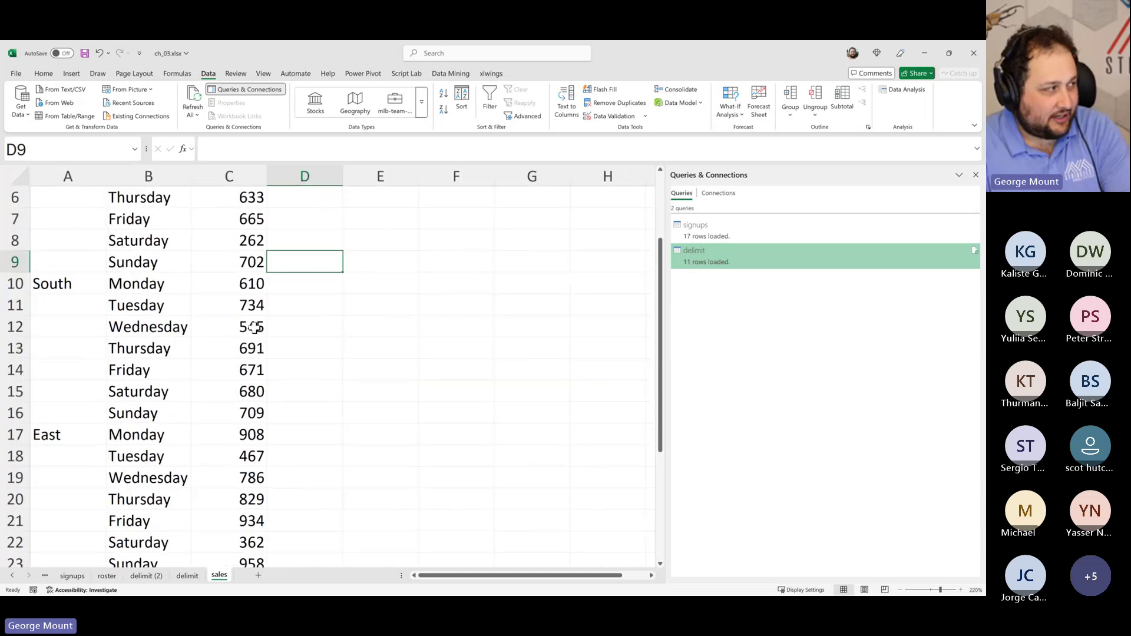
pyautogui.scroll(2, 254, 327)
# Close the Queries & Connections pane and select the header row cells A1 to D1
pyautogui.click(160, 259)
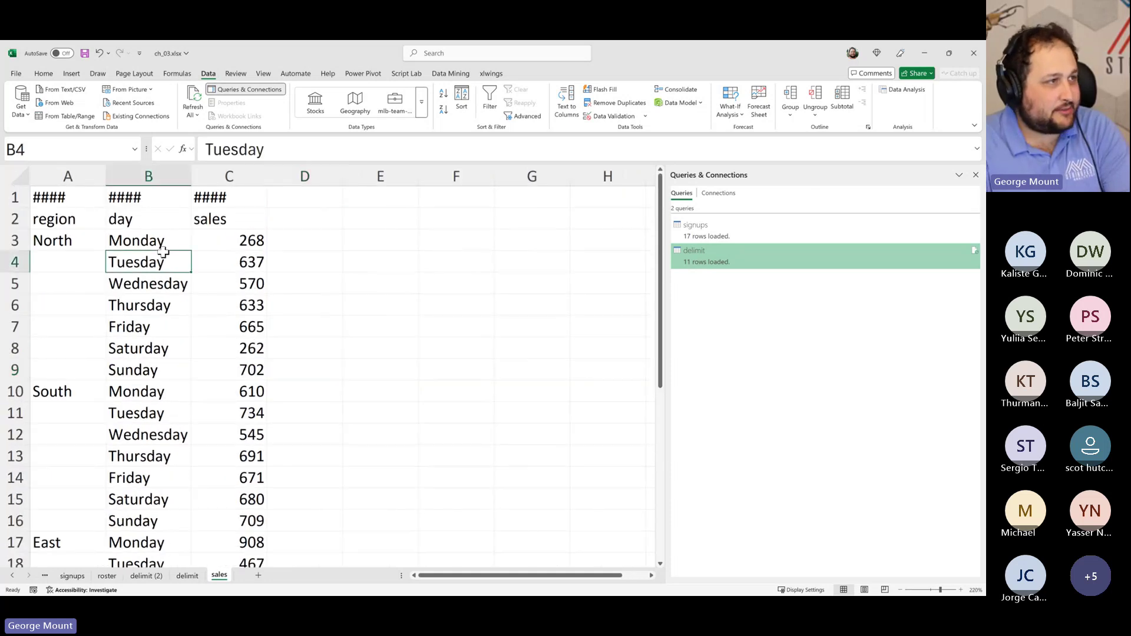
pyautogui.click(976, 175)
pyautogui.click(362, 255)
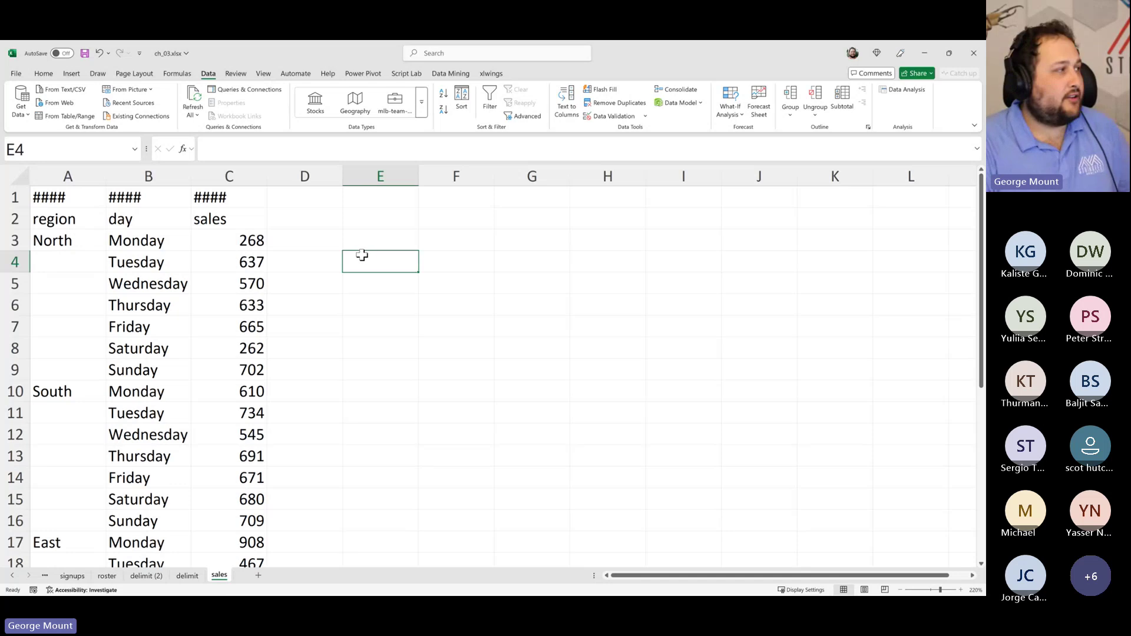
pyautogui.moveTo(47, 199); pyautogui.dragTo(265, 202)
pyautogui.click(262, 200)
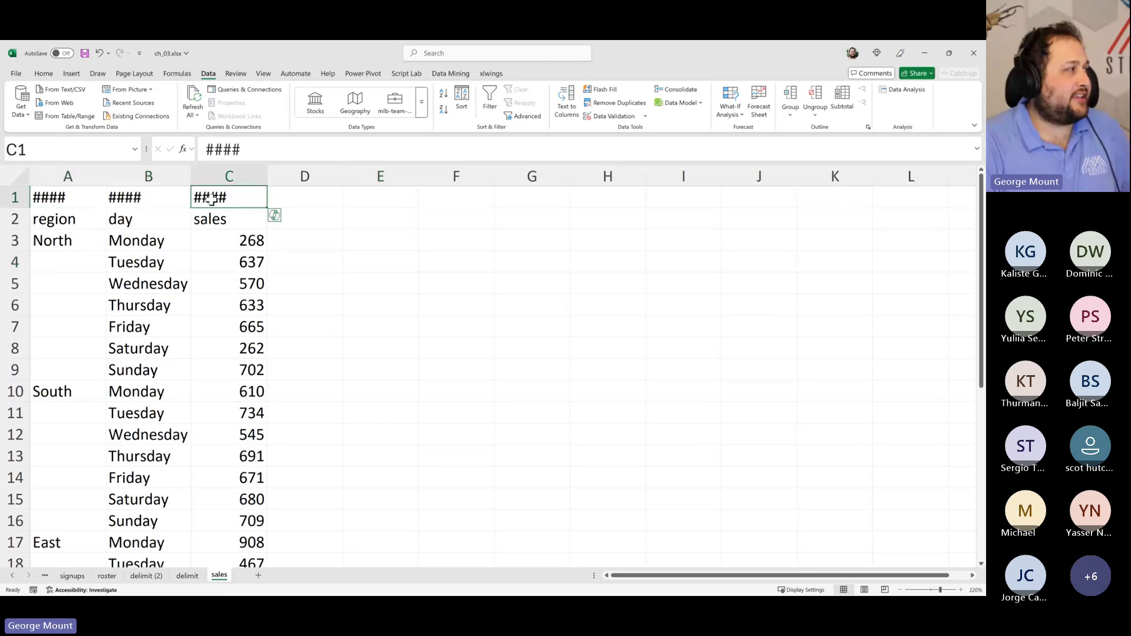
pyautogui.moveTo(97, 198); pyautogui.dragTo(323, 195)
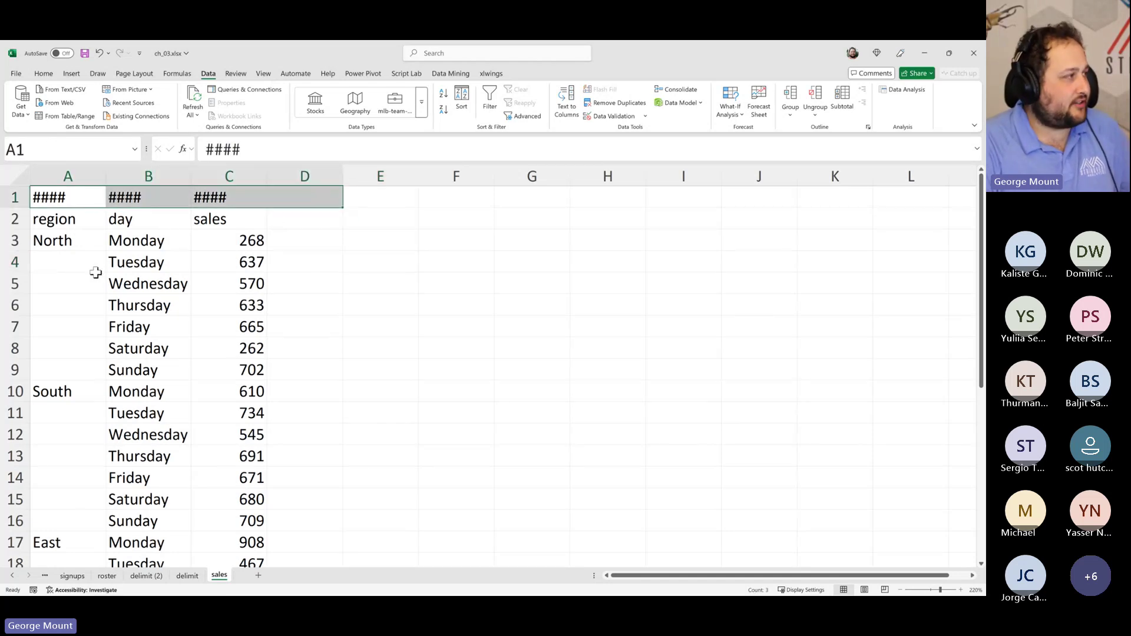
# Select the blank region cells from A4 down, then collapse to a single data cell
pyautogui.click(57, 286)
pyautogui.moveTo(57, 289)
pyautogui.mouseDown()
pyautogui.moveTo(55, 351)
pyautogui.moveTo(57, 287)
pyautogui.moveTo(56, 303)
pyautogui.mouseUp()
pyautogui.scroll(-5, 57, 303)
pyautogui.scroll(5, 55, 300)
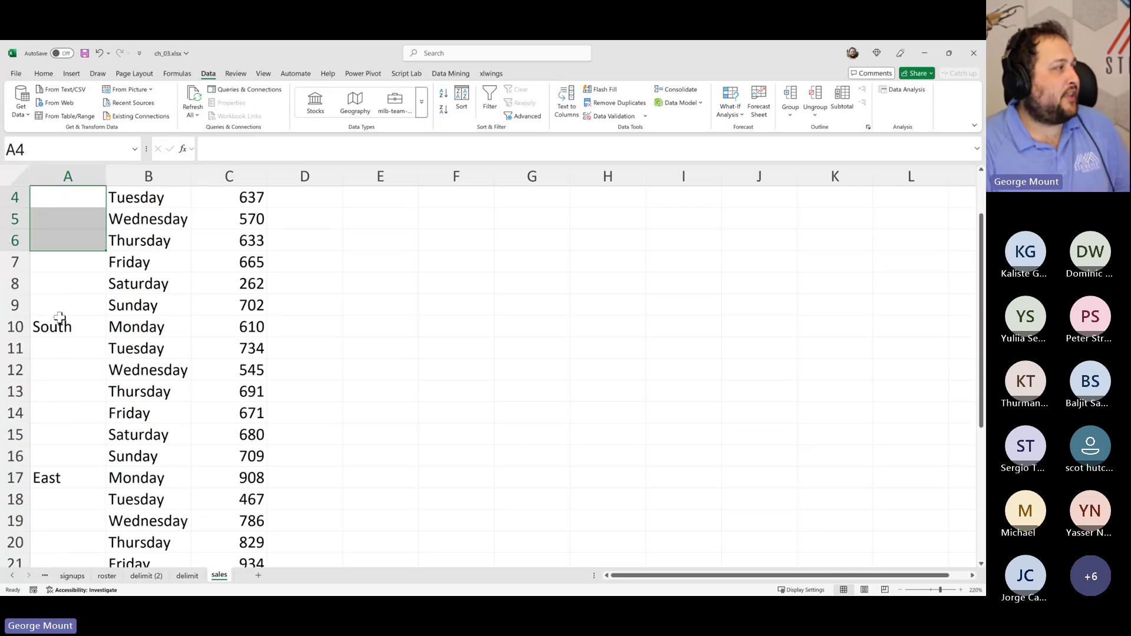
pyautogui.click(66, 260)
pyautogui.moveTo(66, 260); pyautogui.dragTo(189, 322)
pyautogui.scroll(-3, 187, 313)
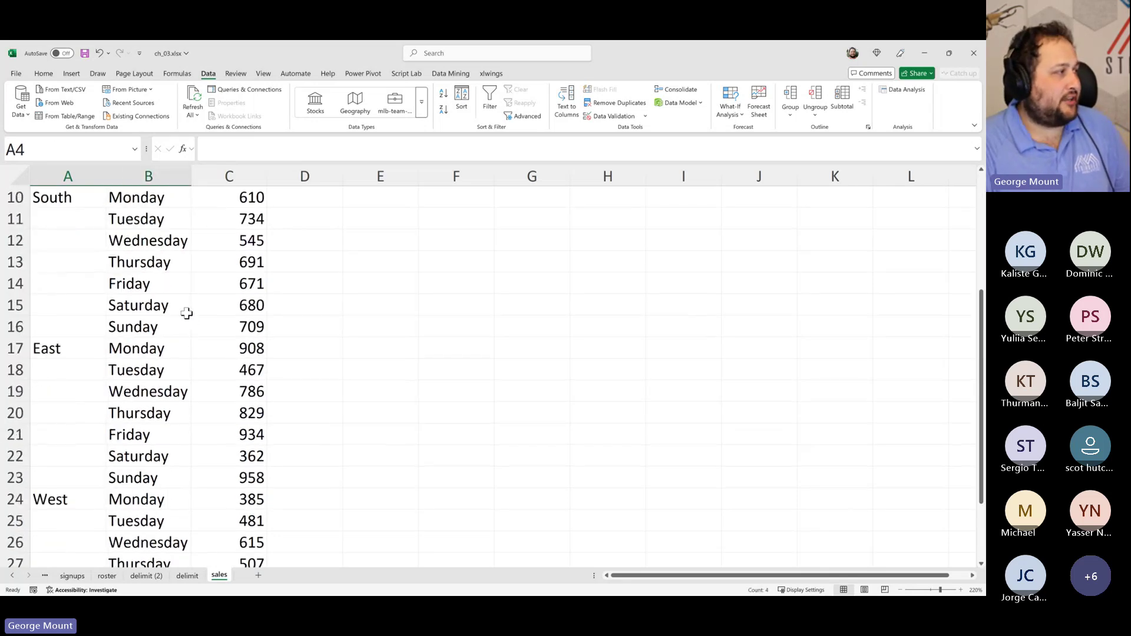
pyautogui.scroll(3, 186, 313)
pyautogui.click(167, 241)
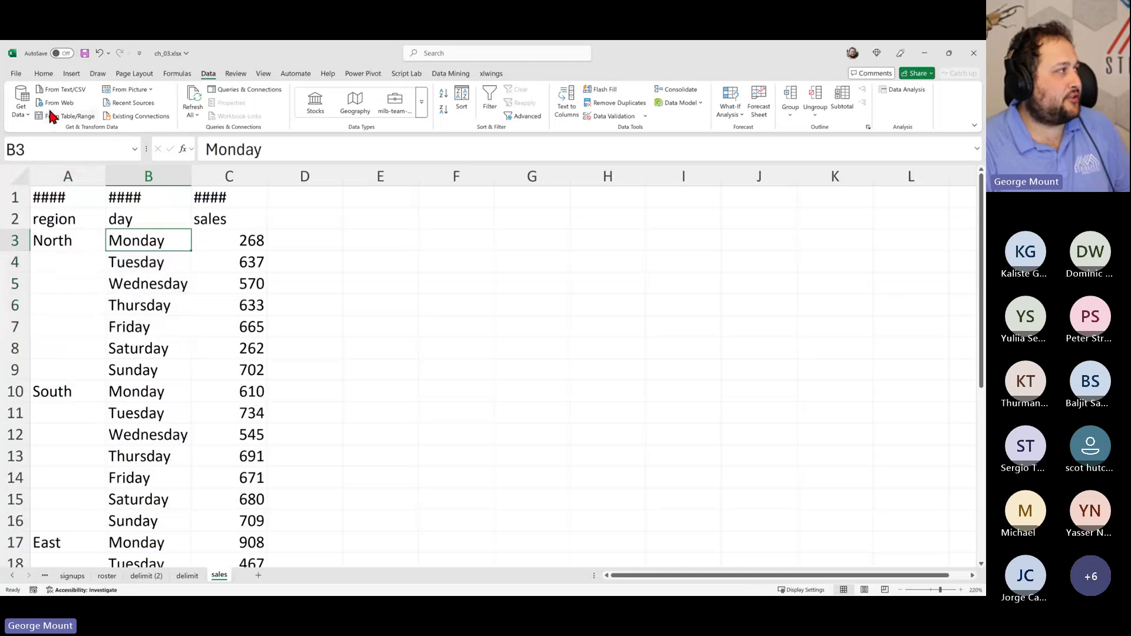
pyautogui.click(71, 74)
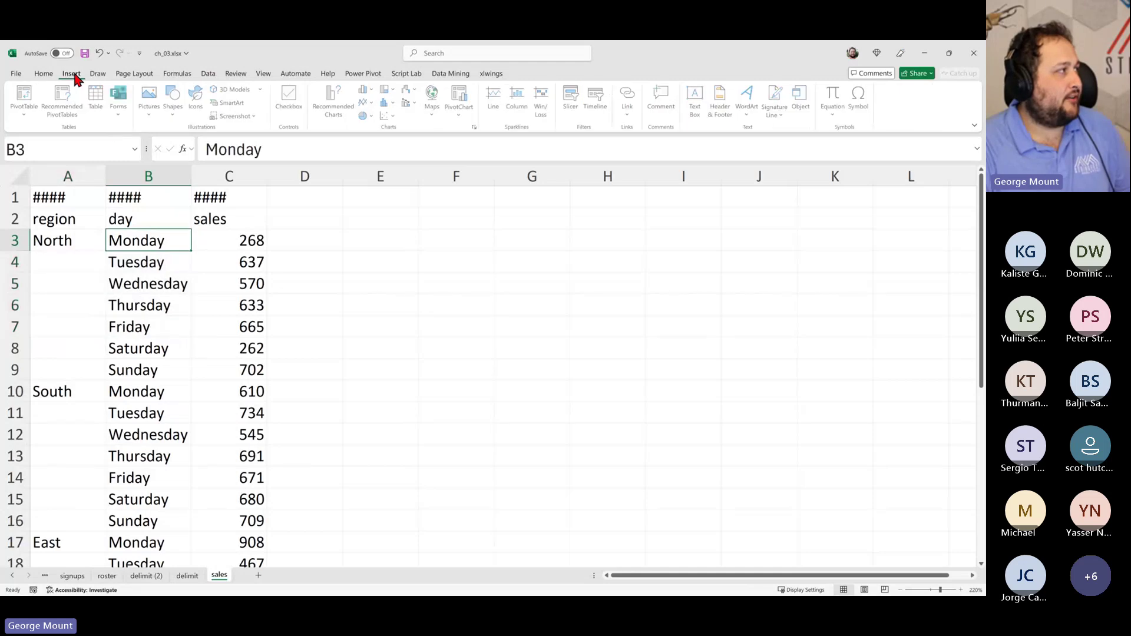
pyautogui.click(24, 96)
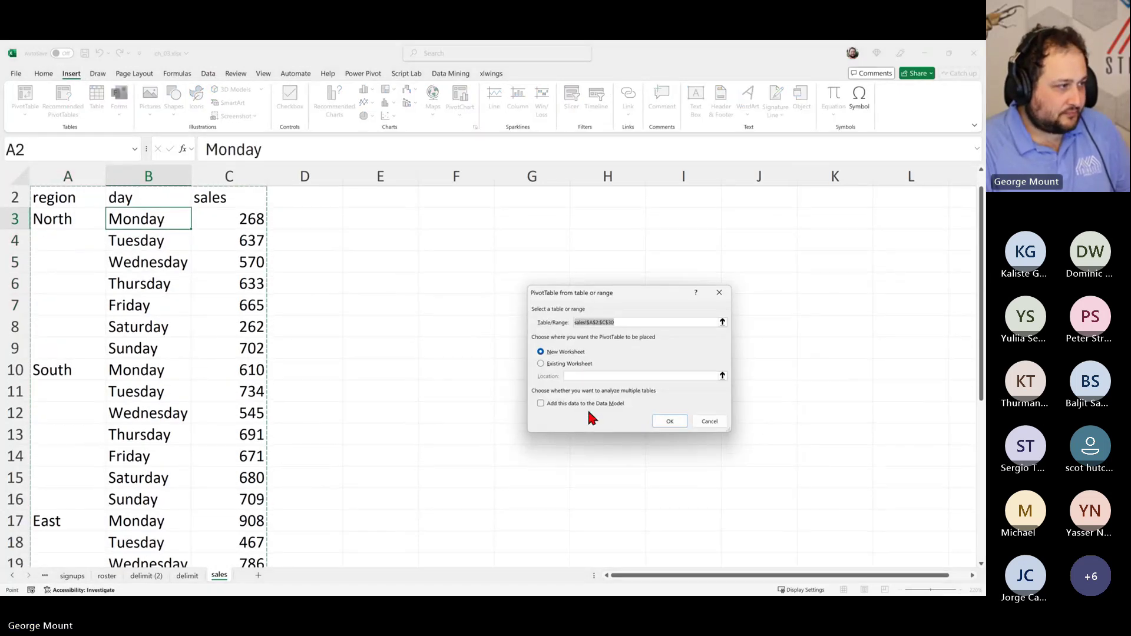
pyautogui.click(561, 365)
pyautogui.moveTo(380, 260); pyautogui.dragTo(465, 348)
pyautogui.click(670, 421)
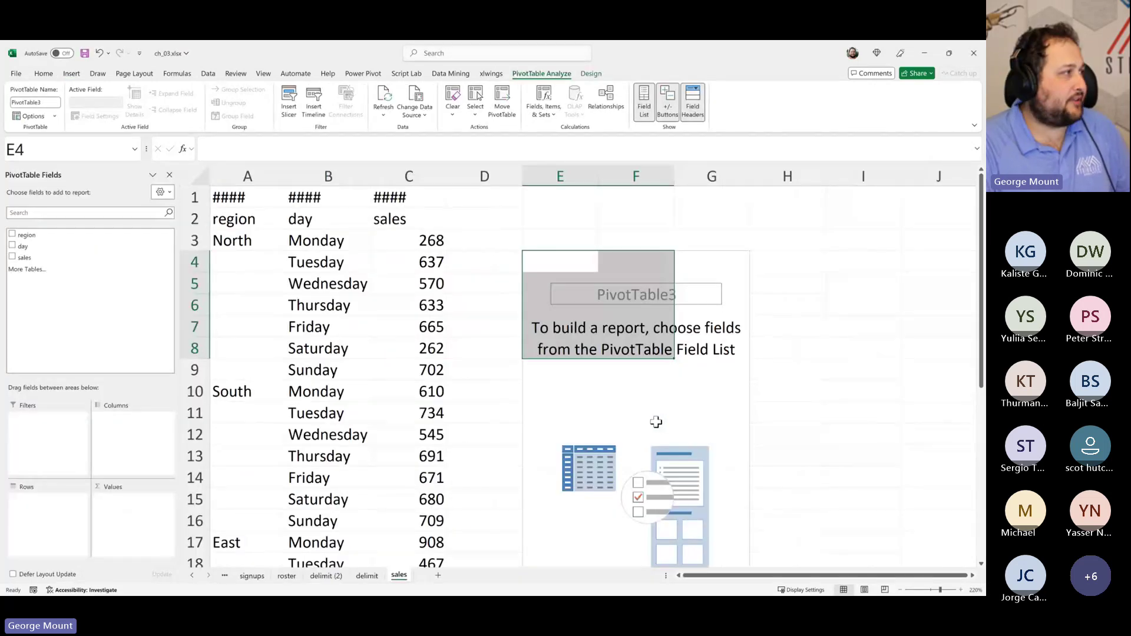
pyautogui.click(12, 234)
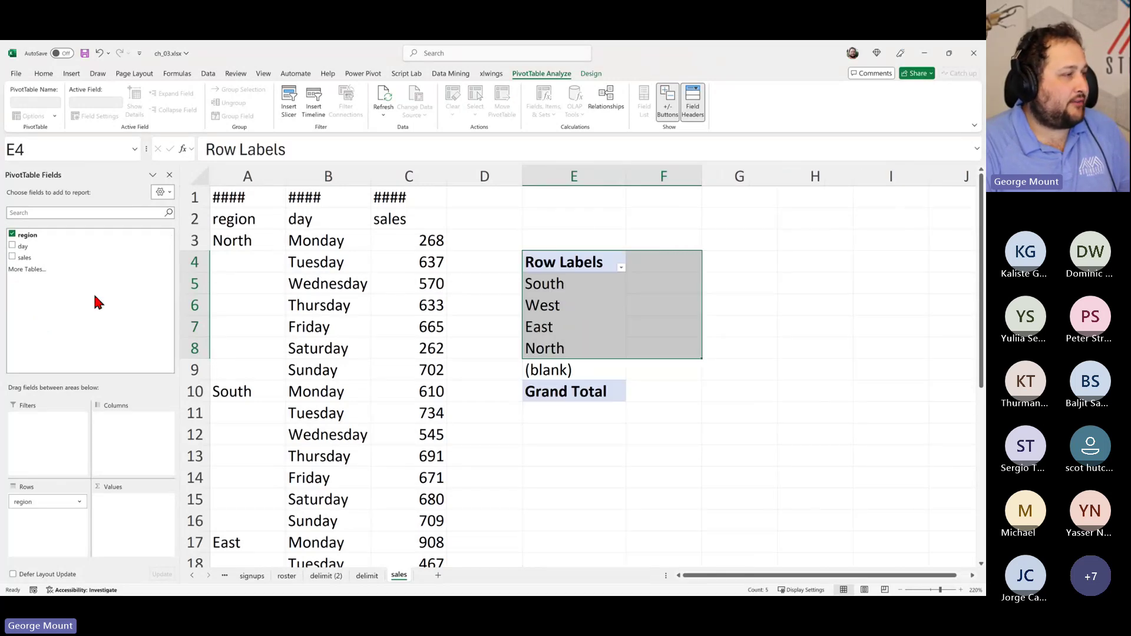
pyautogui.click(12, 257)
pyautogui.click(340, 324)
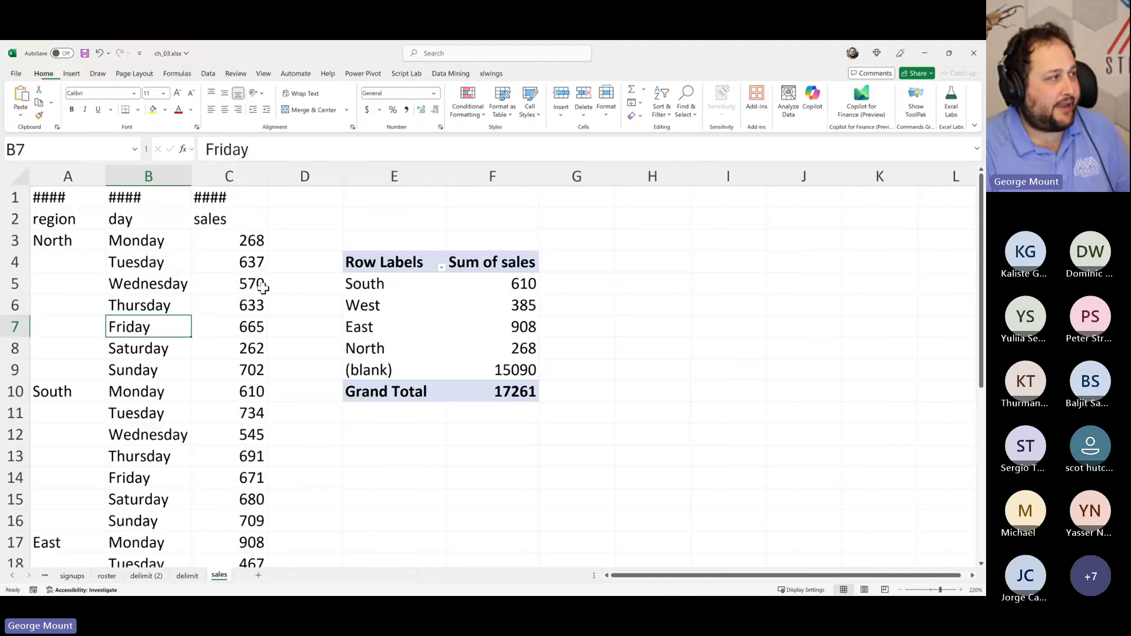
pyautogui.click(53, 257)
pyautogui.click(118, 263)
pyautogui.click(70, 255)
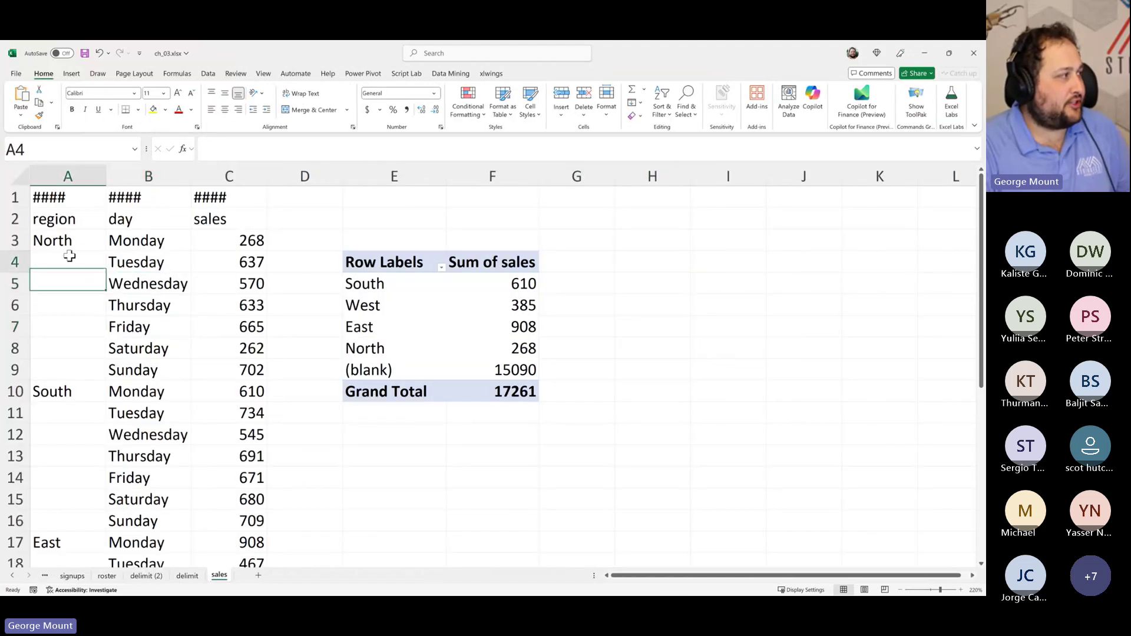
pyautogui.click(118, 241)
pyautogui.click(68, 240)
pyautogui.moveTo(106, 251); pyautogui.dragTo(93, 380)
pyautogui.click(88, 391)
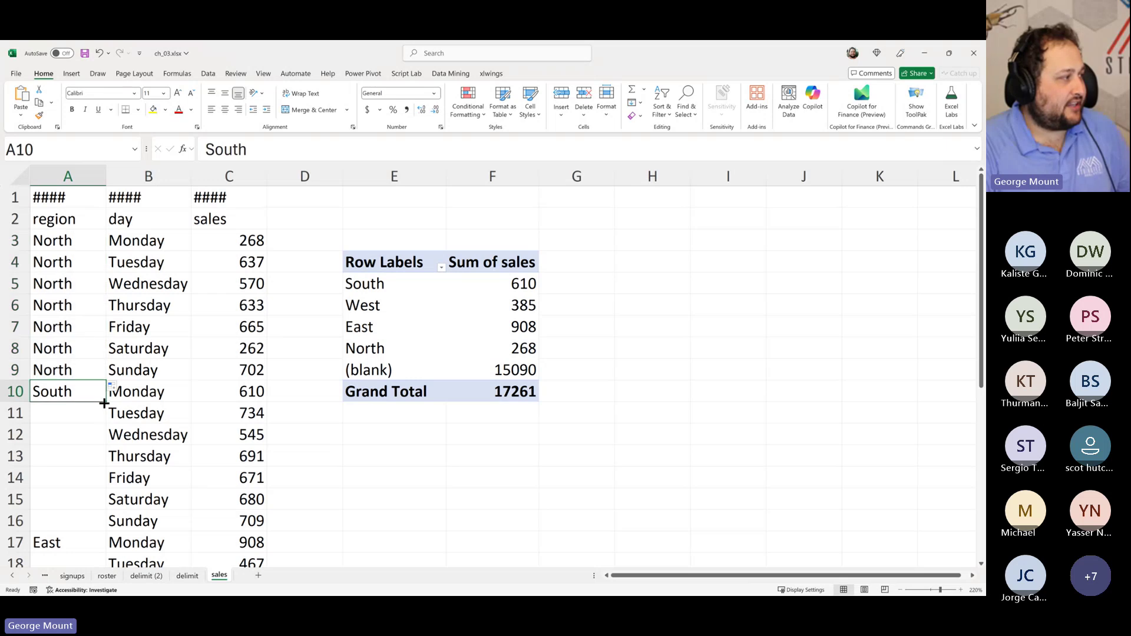
pyautogui.doubleClick(105, 403)
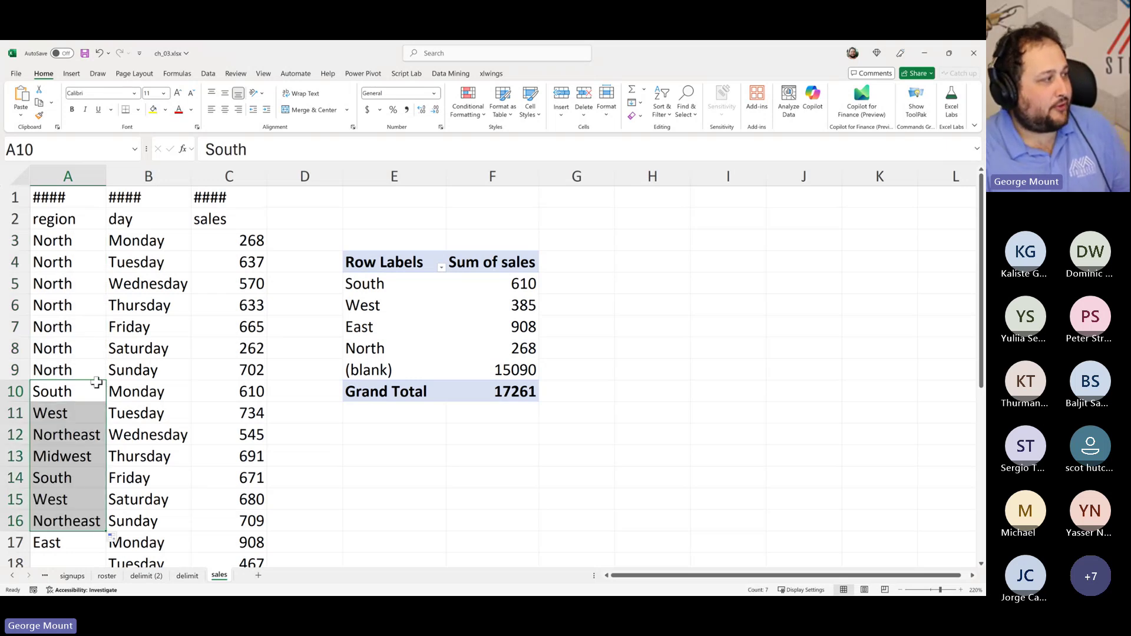
pyautogui.scroll(-3, 93, 383)
pyautogui.scroll(3, 110, 372)
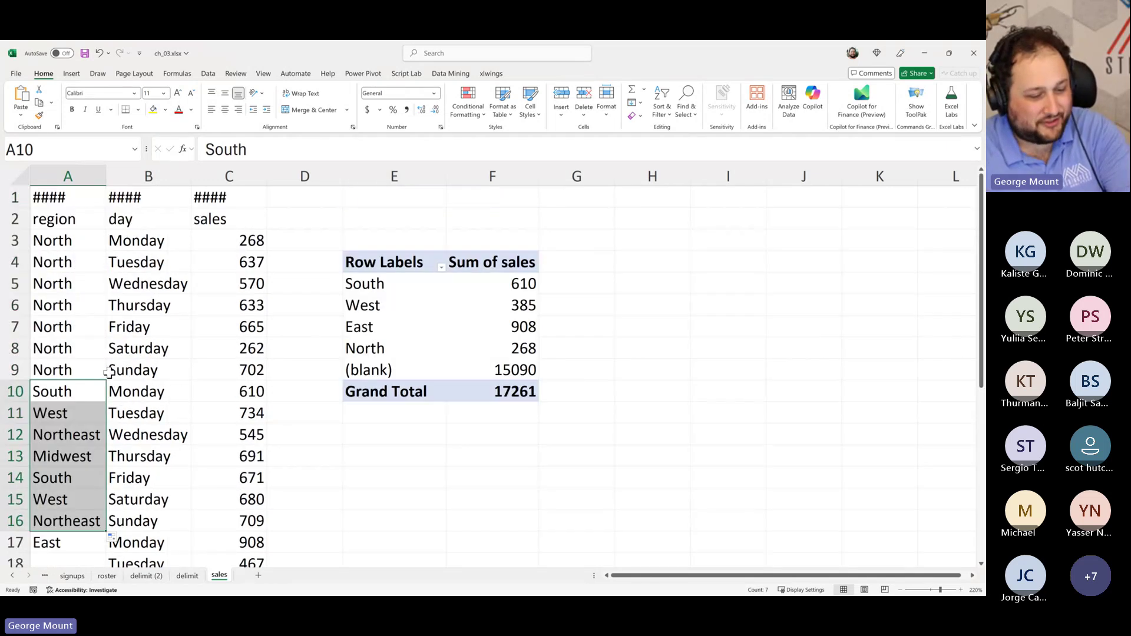
pyautogui.hotkey('ctrl', 'z')
pyautogui.hotkey('ctrl', 'z')
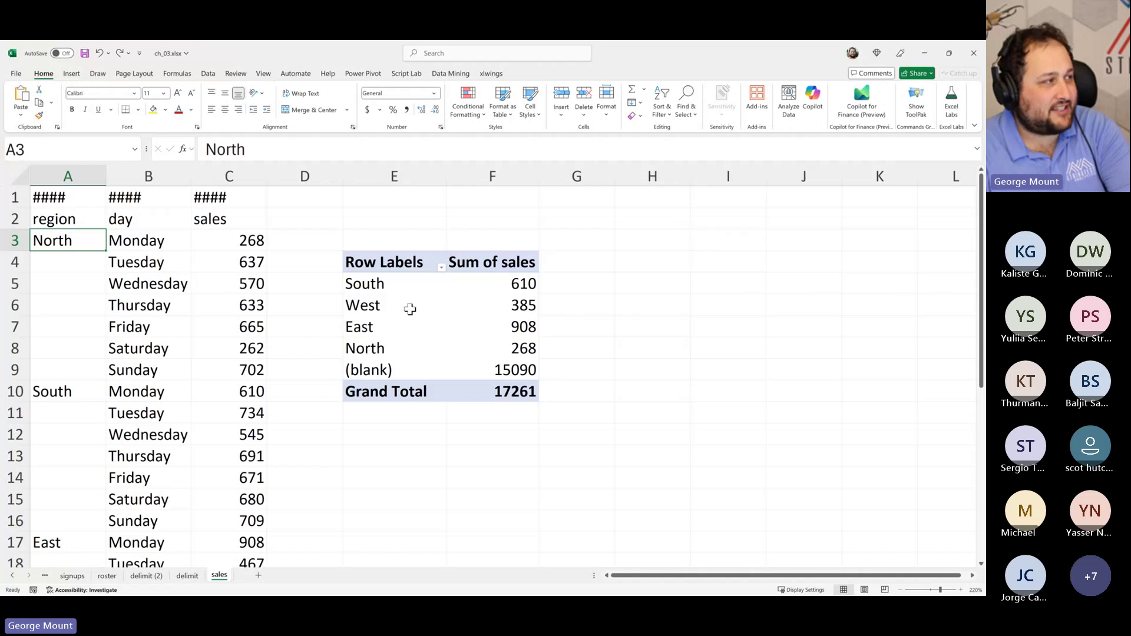
pyautogui.moveTo(388, 174); pyautogui.dragTo(683, 215)
pyautogui.rightClick(542, 205)
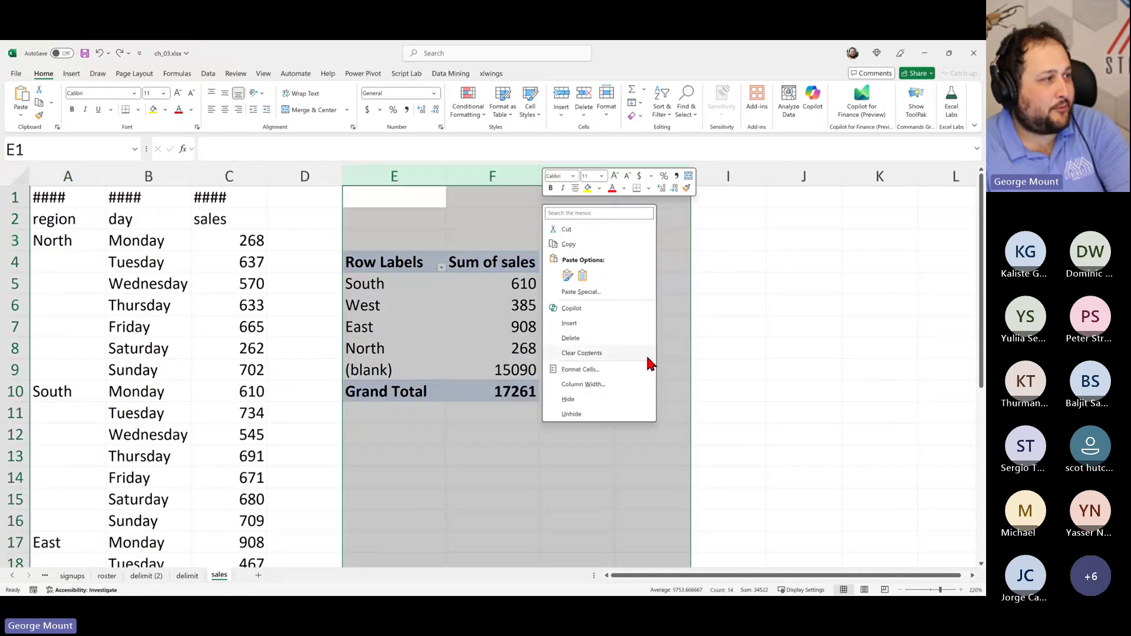
pyautogui.click(648, 341)
pyautogui.moveTo(64, 262); pyautogui.dragTo(107, 316)
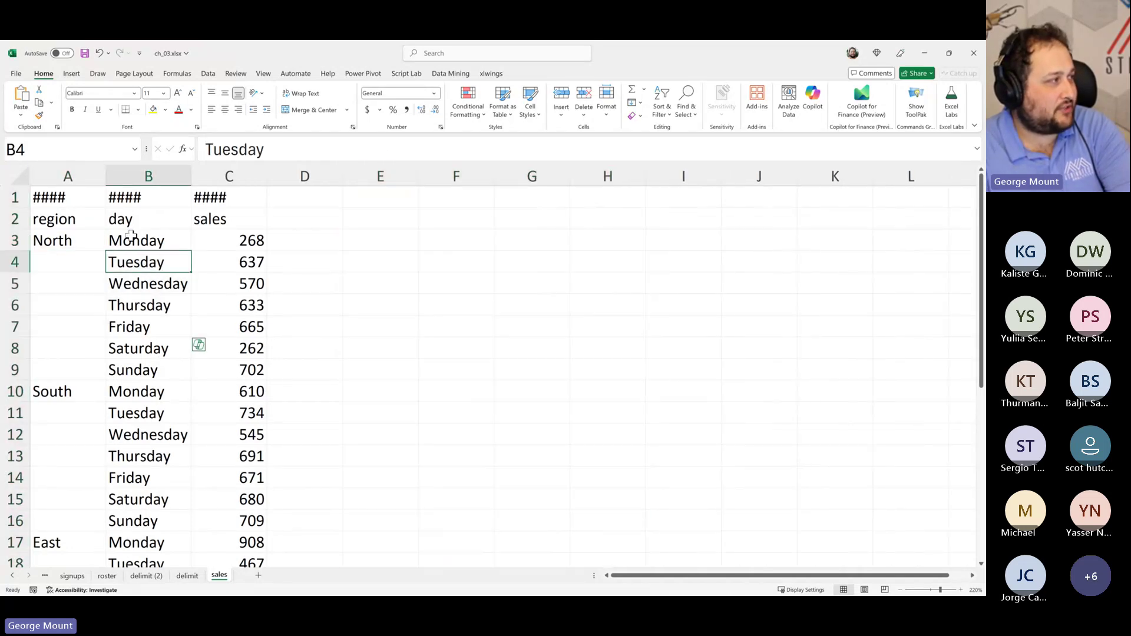
pyautogui.click(104, 218)
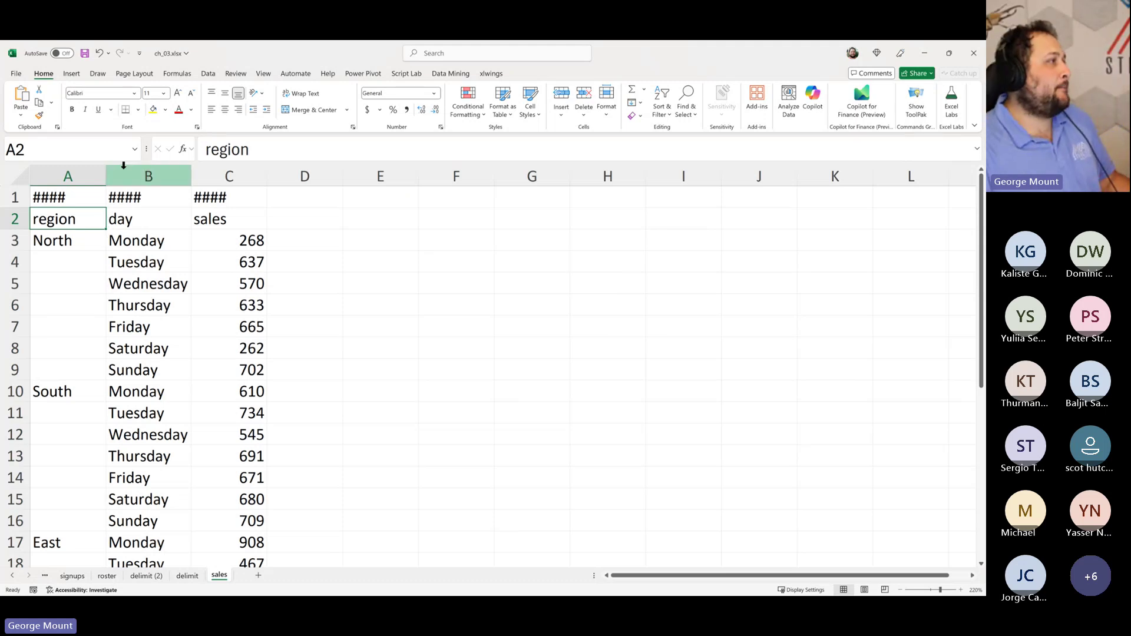
# Load the sales range $A$1:$C$30 with headers as a table into Power Query Editor
pyautogui.click(203, 73)
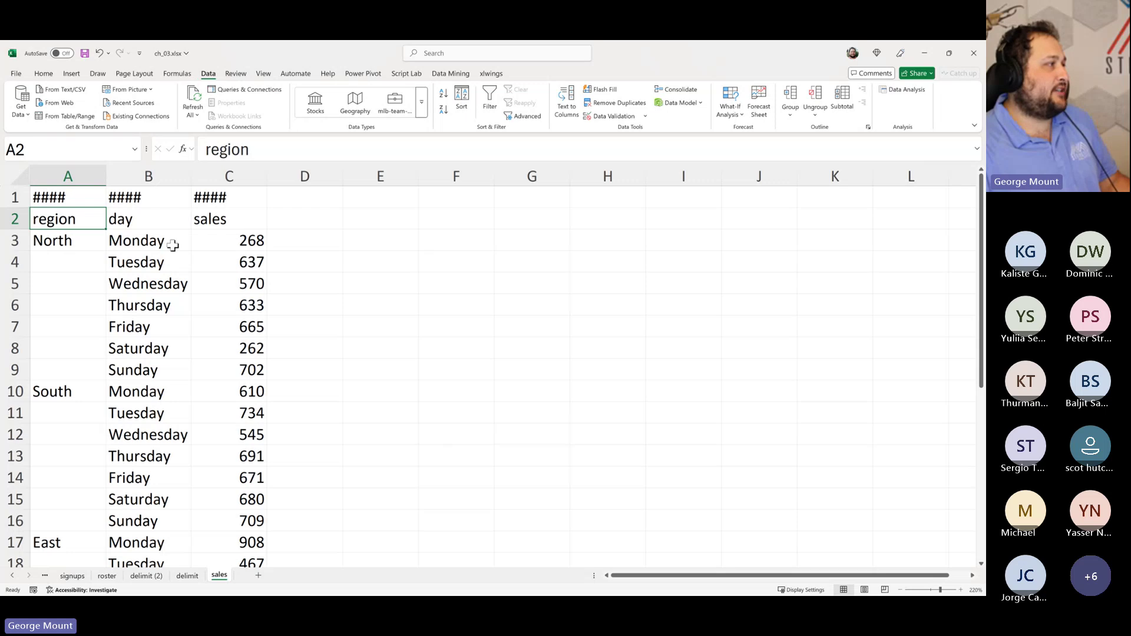
pyautogui.click(72, 117)
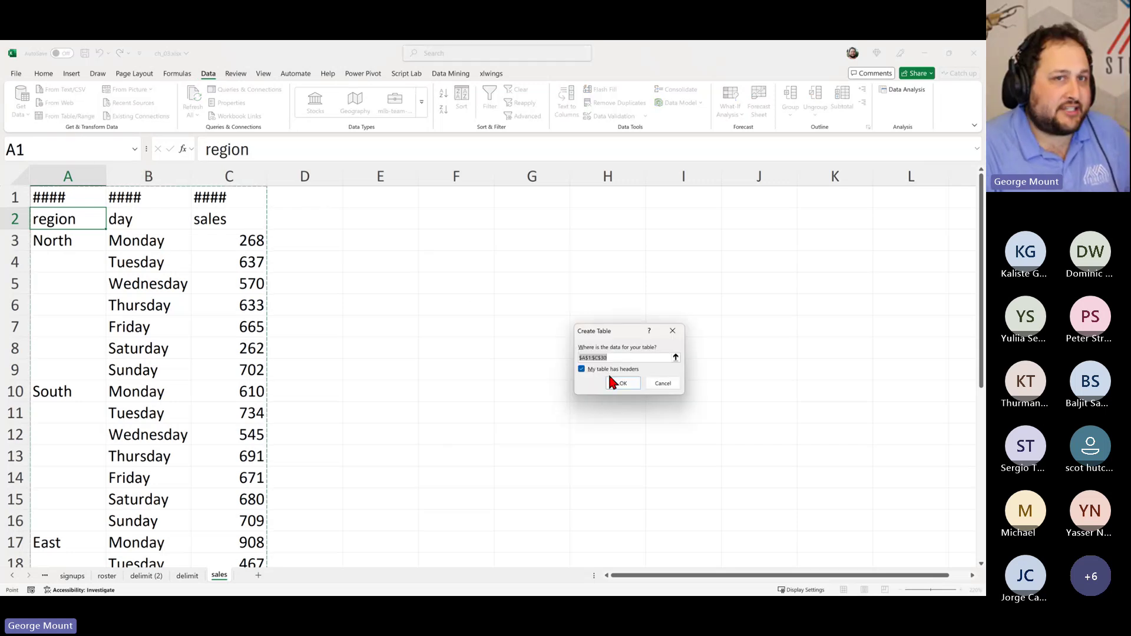
pyautogui.moveTo(606, 329); pyautogui.dragTo(528, 232)
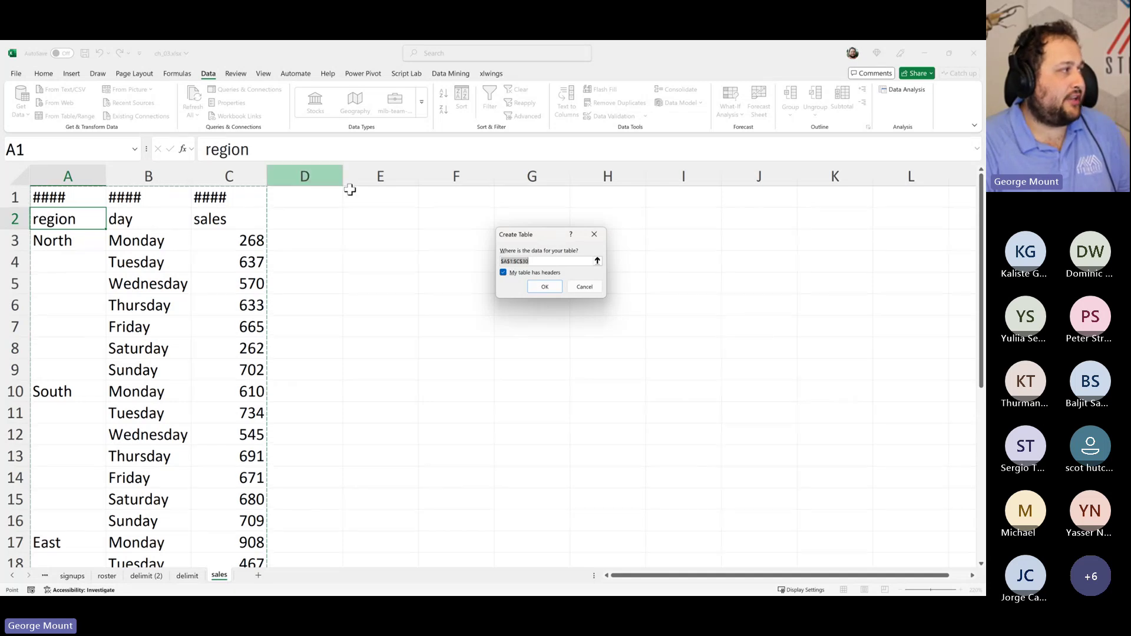
pyautogui.click(537, 288)
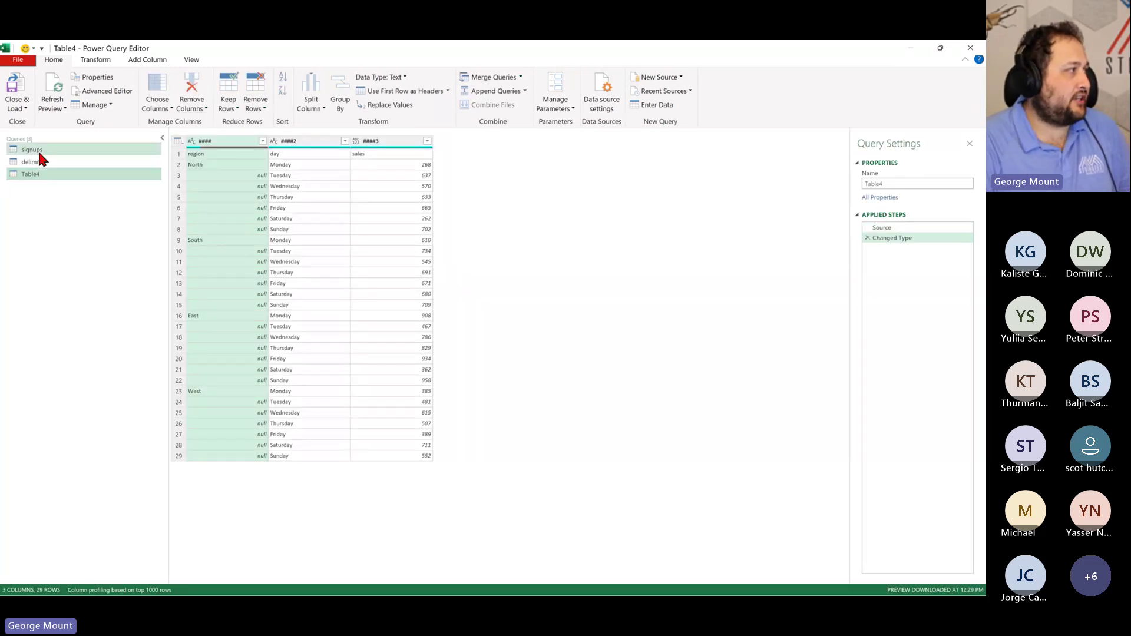
# Preview the signups and delimit queries, then return to the Table4 query
pyautogui.click(37, 150)
pyautogui.click(40, 159)
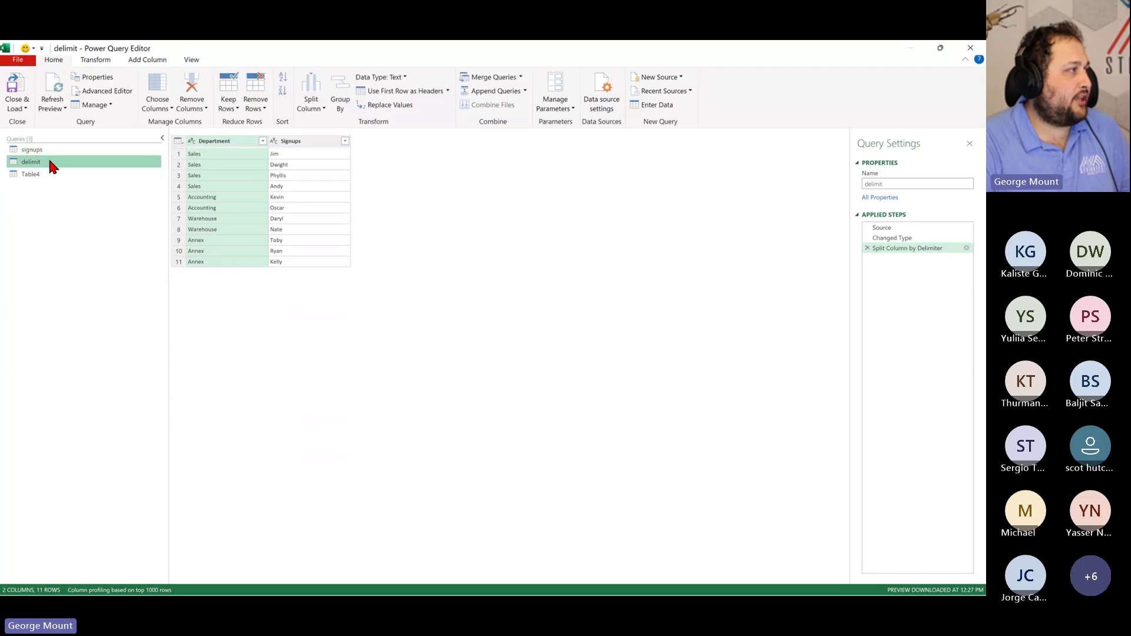
pyautogui.click(50, 172)
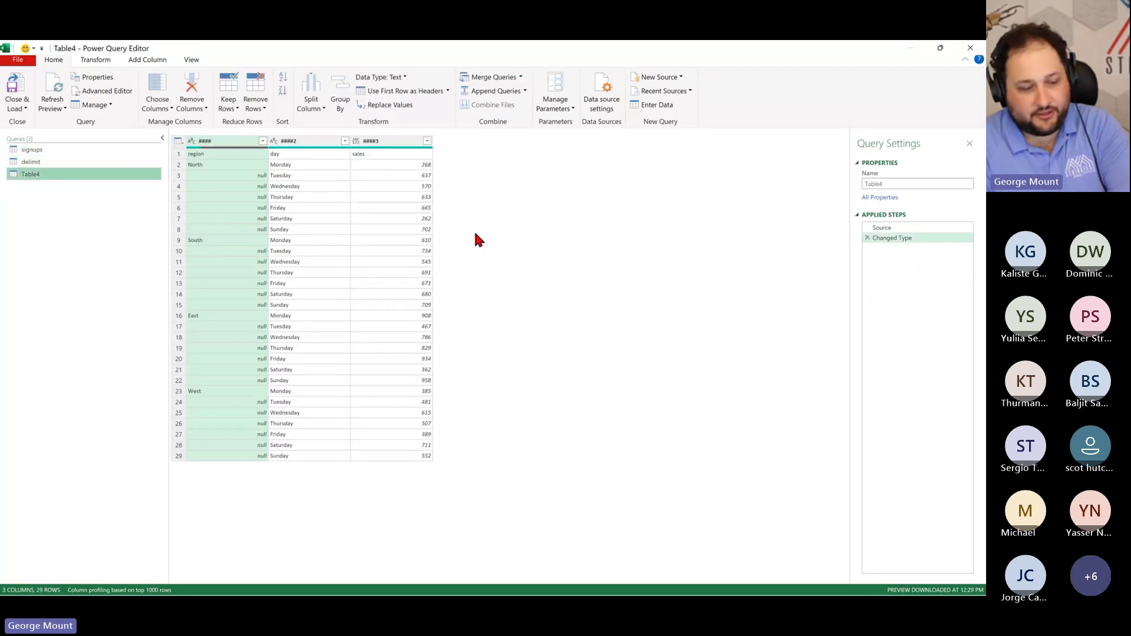
pyautogui.scroll(4, 477, 239)
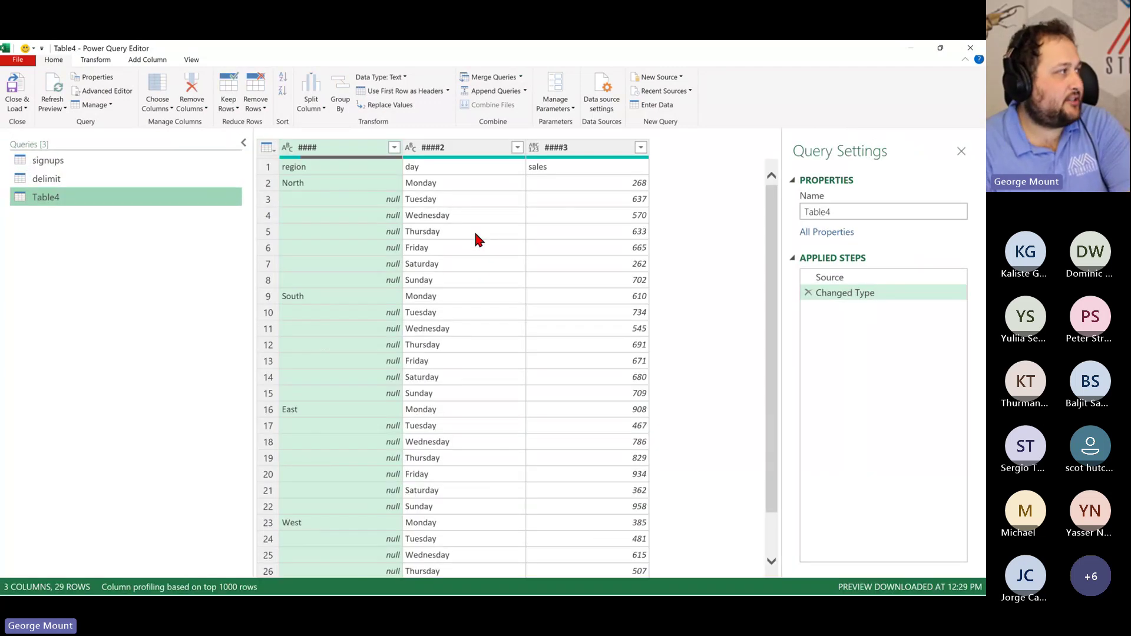
# Rename the Table4 query to 'erp-extract'
pyautogui.doubleClick(136, 200)
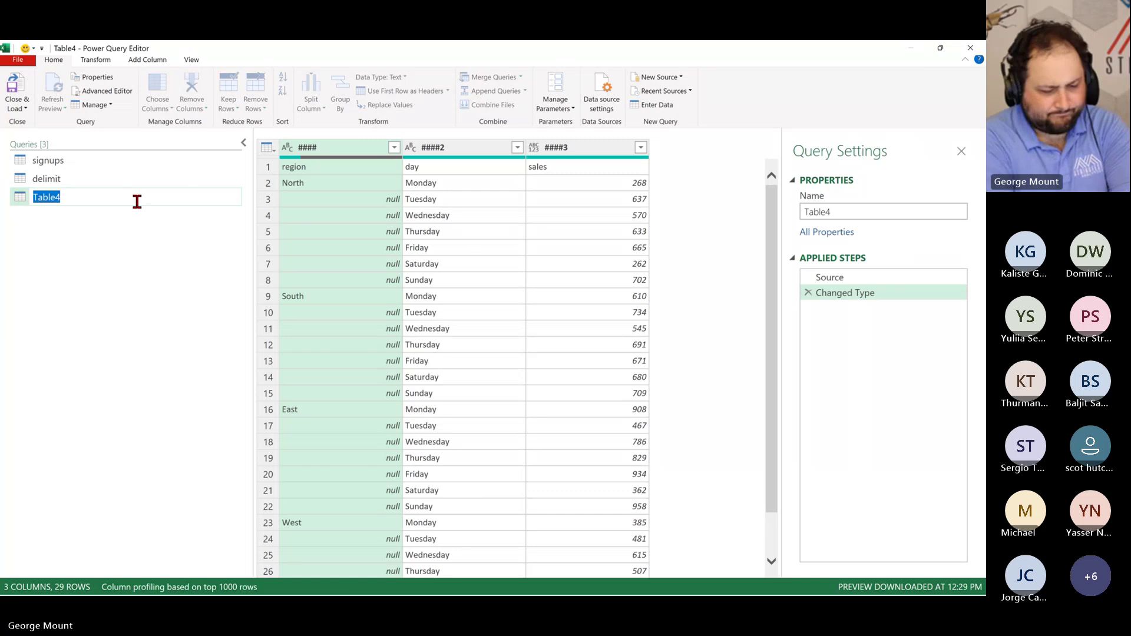
pyautogui.write('erp0-e')
pyautogui.press('BackSpace')
pyautogui.press('BackSpace')
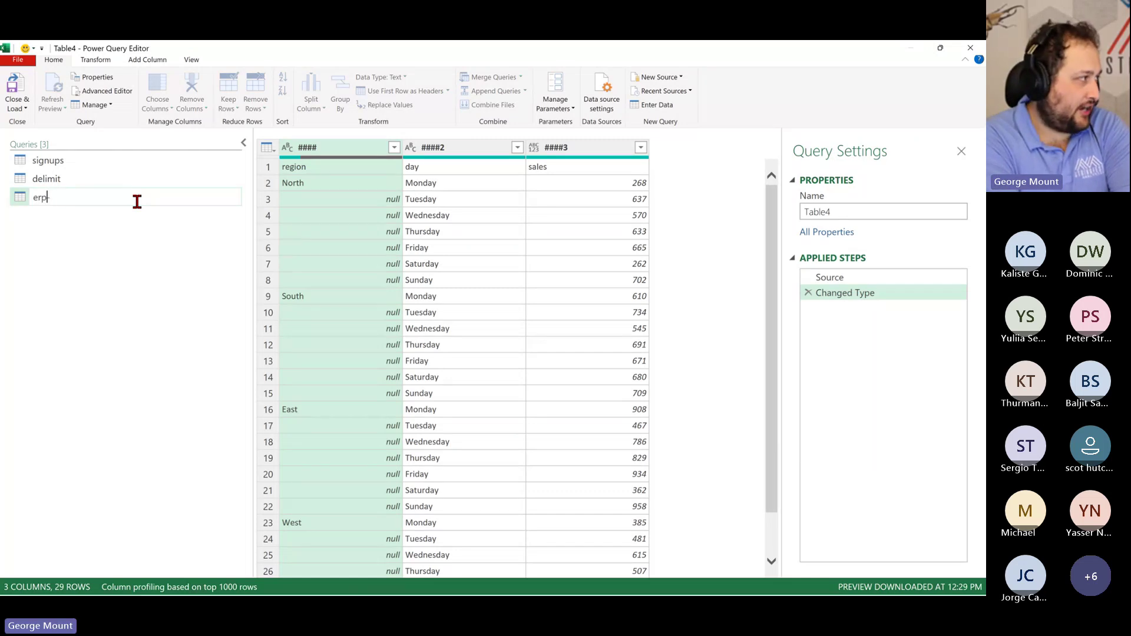
pyautogui.write('-extract')
pyautogui.press('Return')
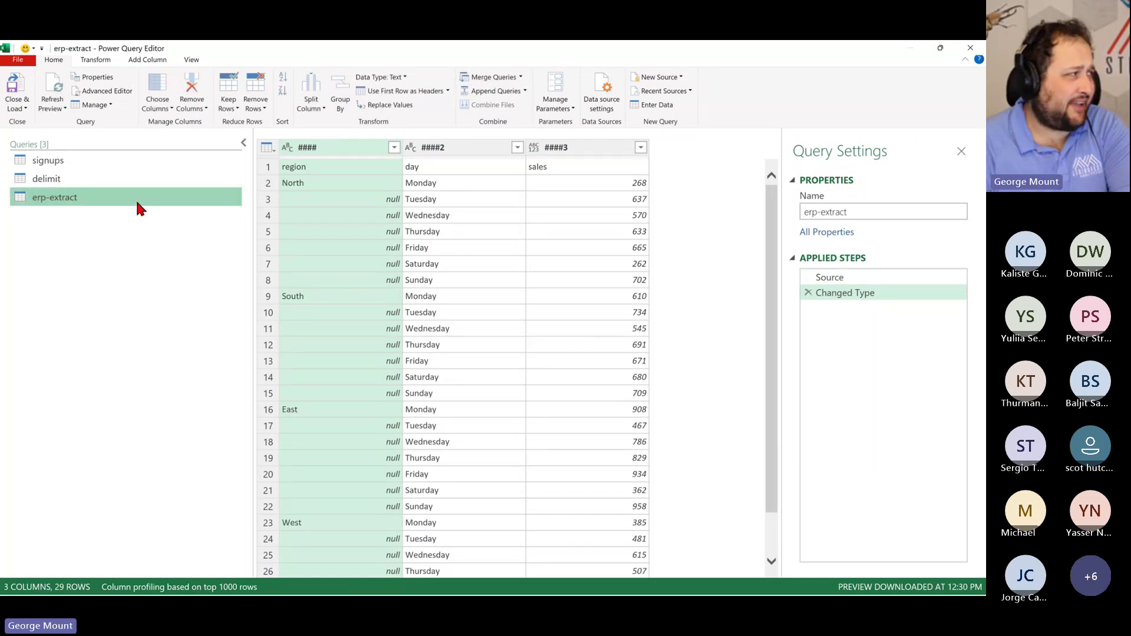
# Recheck the delimit and erp-extract queries and browse the Transform and Add Column ribbon options
pyautogui.click(70, 182)
pyautogui.click(77, 199)
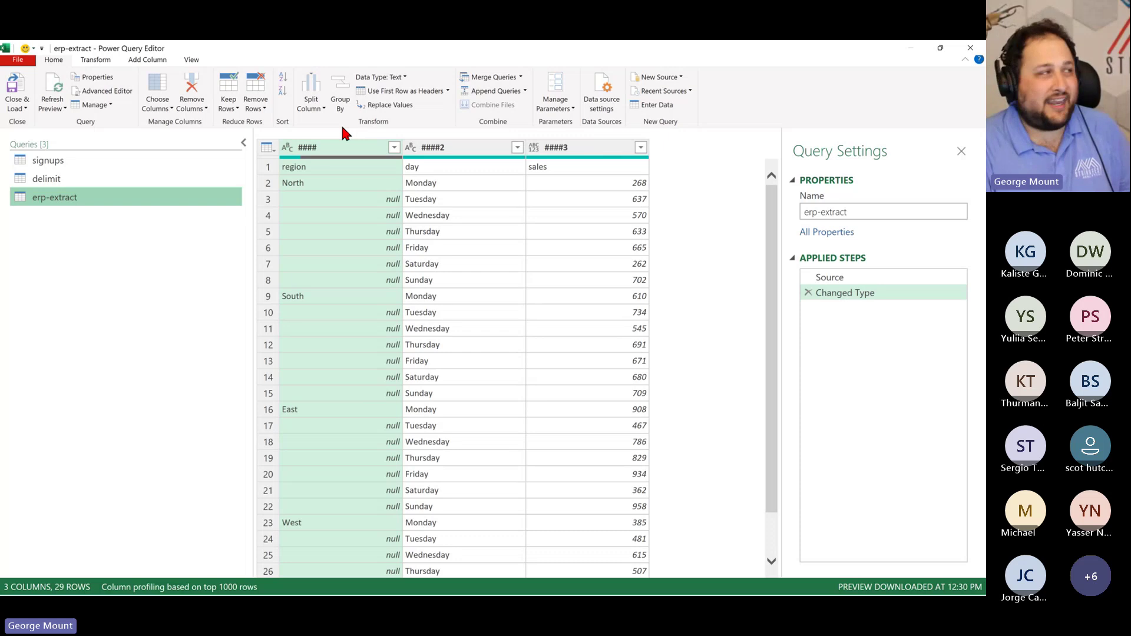
pyautogui.click(95, 61)
pyautogui.click(134, 62)
pyautogui.click(94, 62)
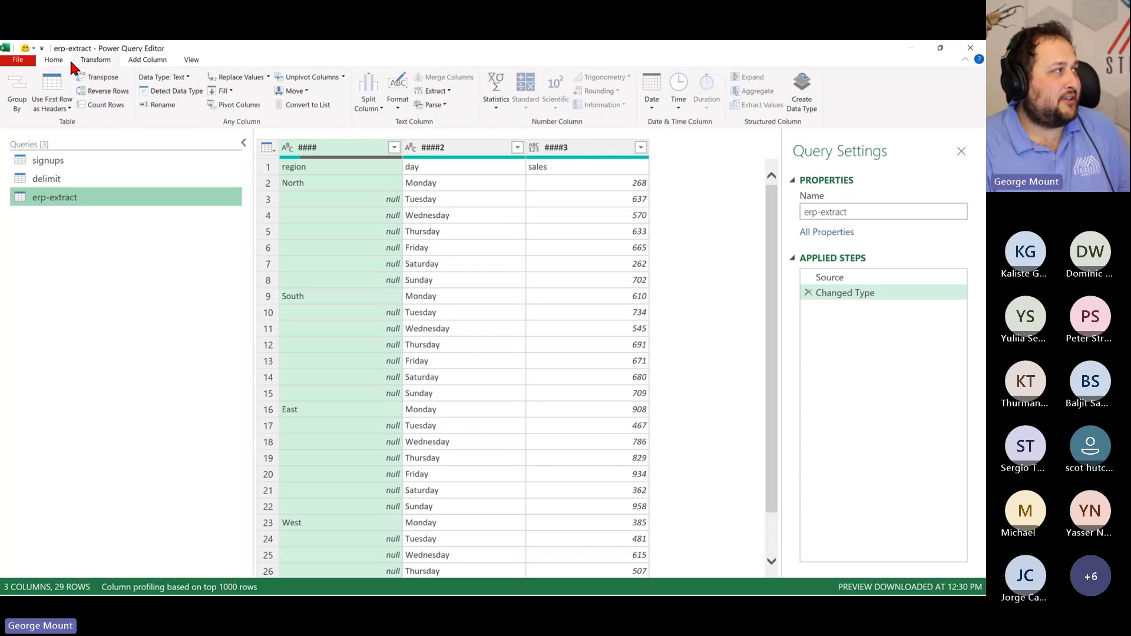
pyautogui.click(54, 62)
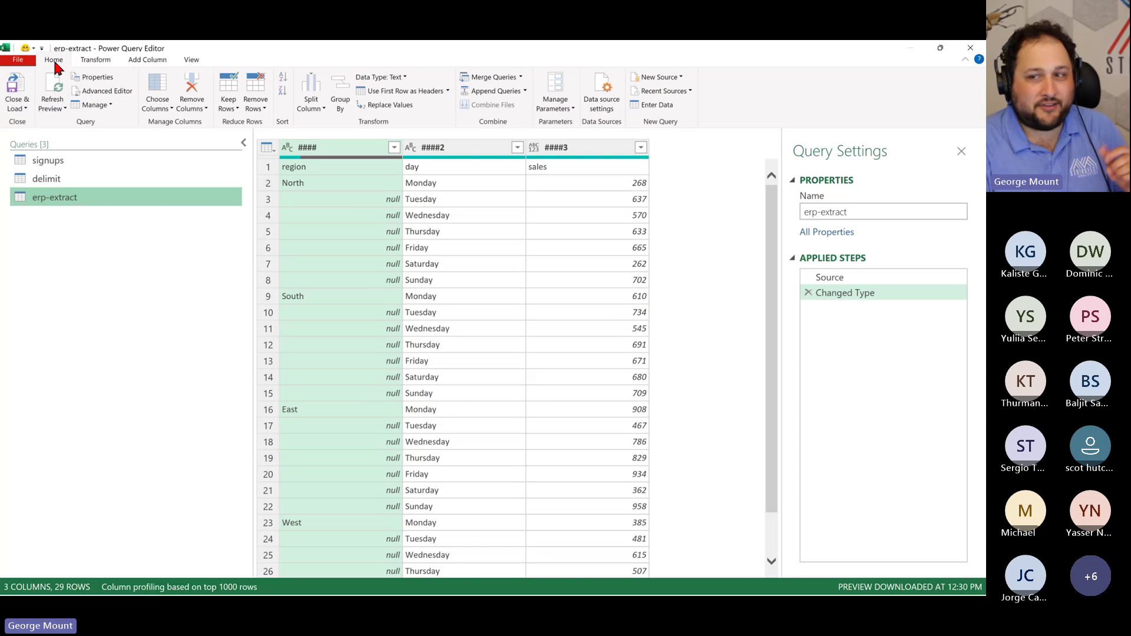
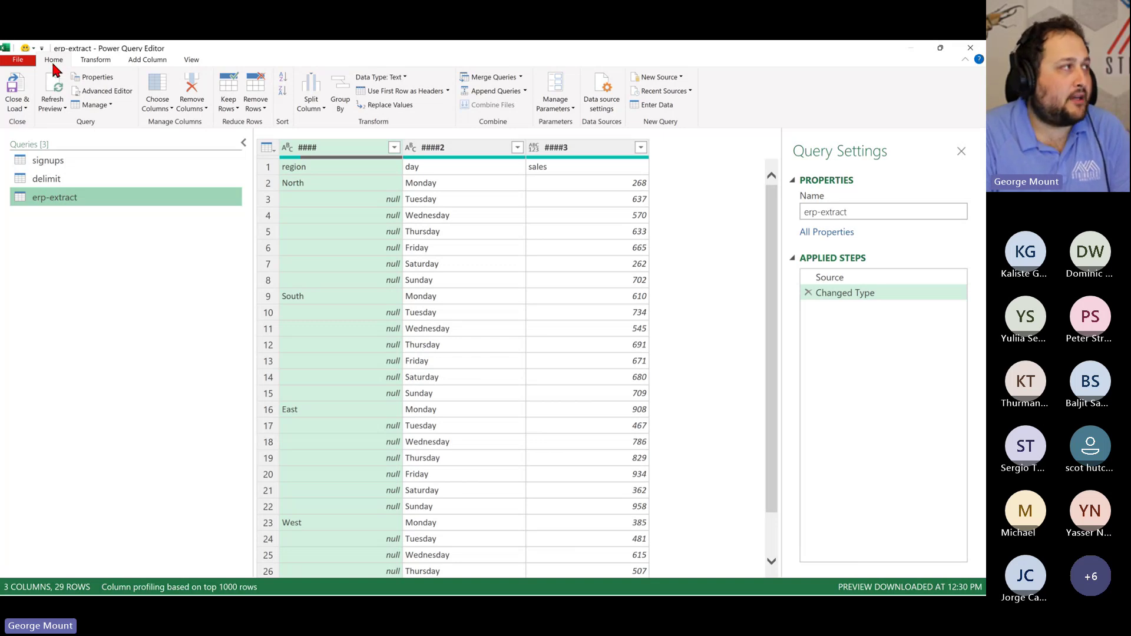
# Promote the first row to headers and inspect the null region cells
pyautogui.click(372, 94)
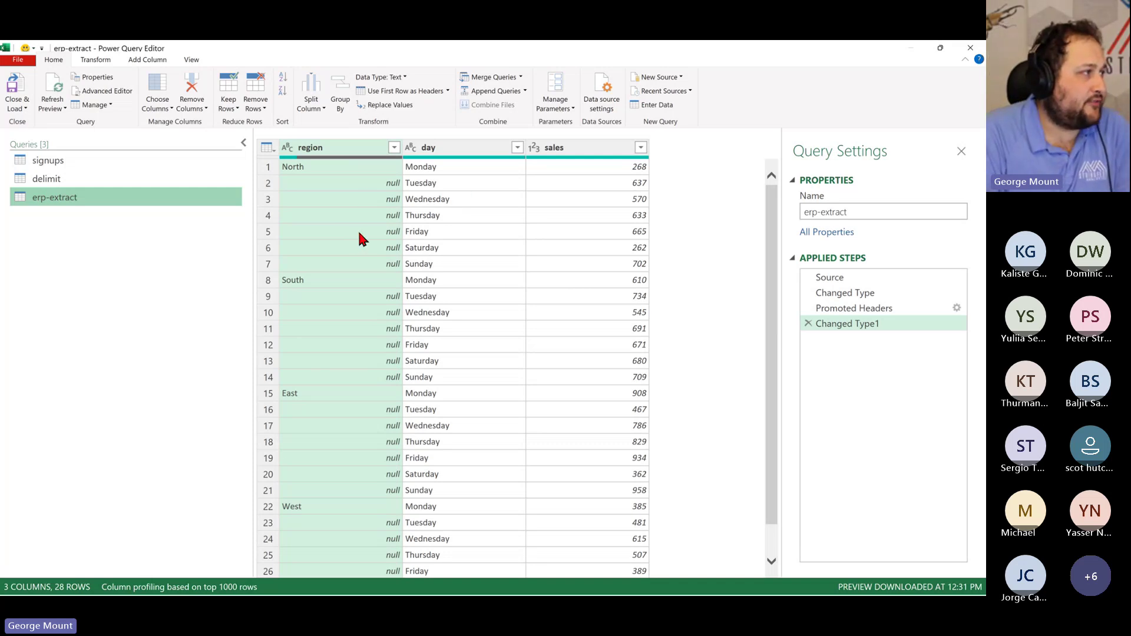
pyautogui.click(351, 200)
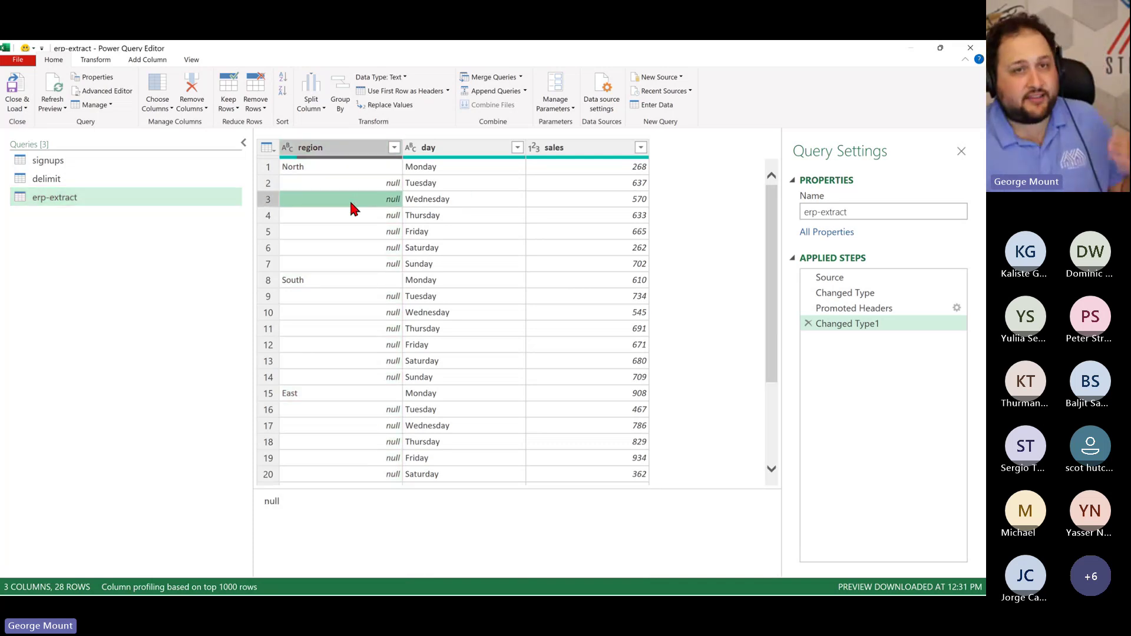
pyautogui.click(344, 221)
pyautogui.scroll(-3, 345, 223)
pyautogui.scroll(3, 344, 227)
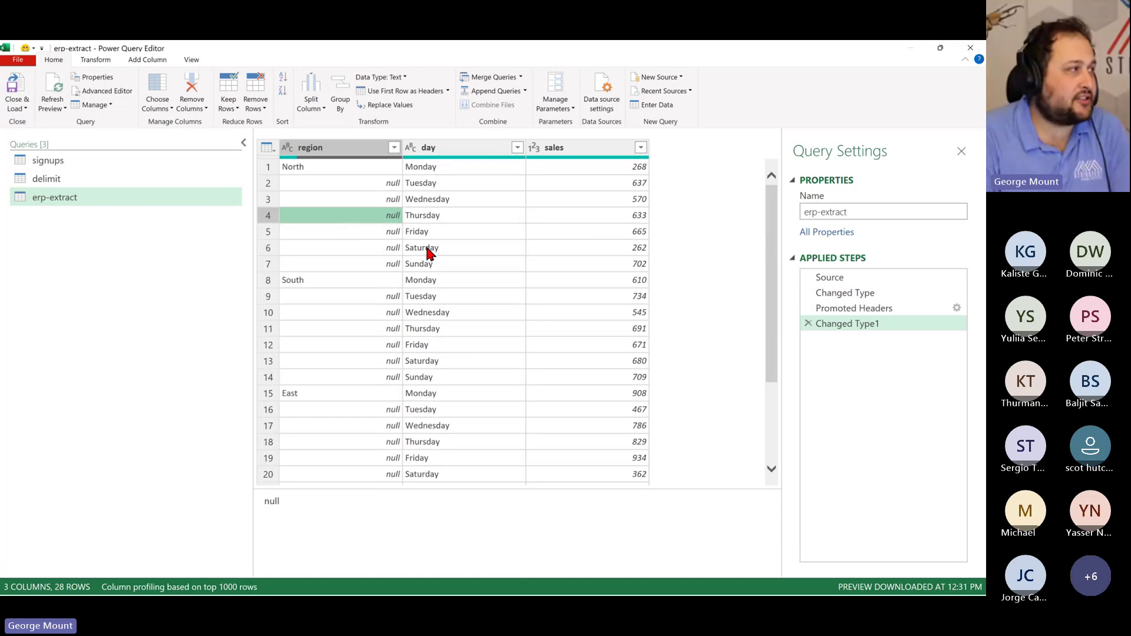
pyautogui.scroll(-3, 330, 203)
pyautogui.scroll(3, 331, 222)
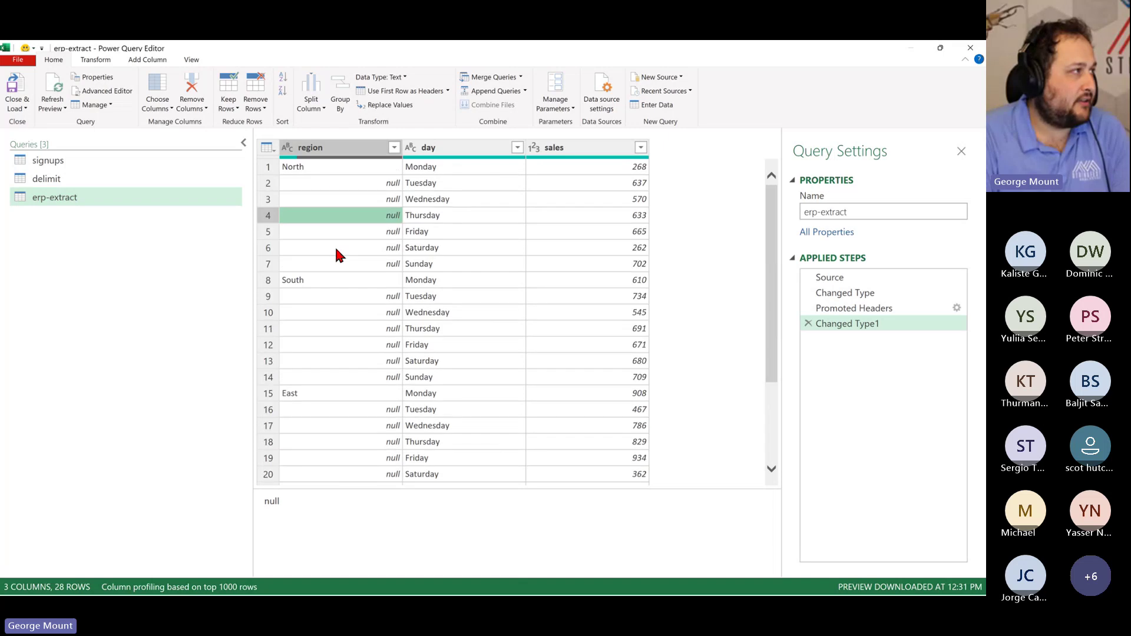
# Select only the region column of the erp-extract query
pyautogui.click(318, 147)
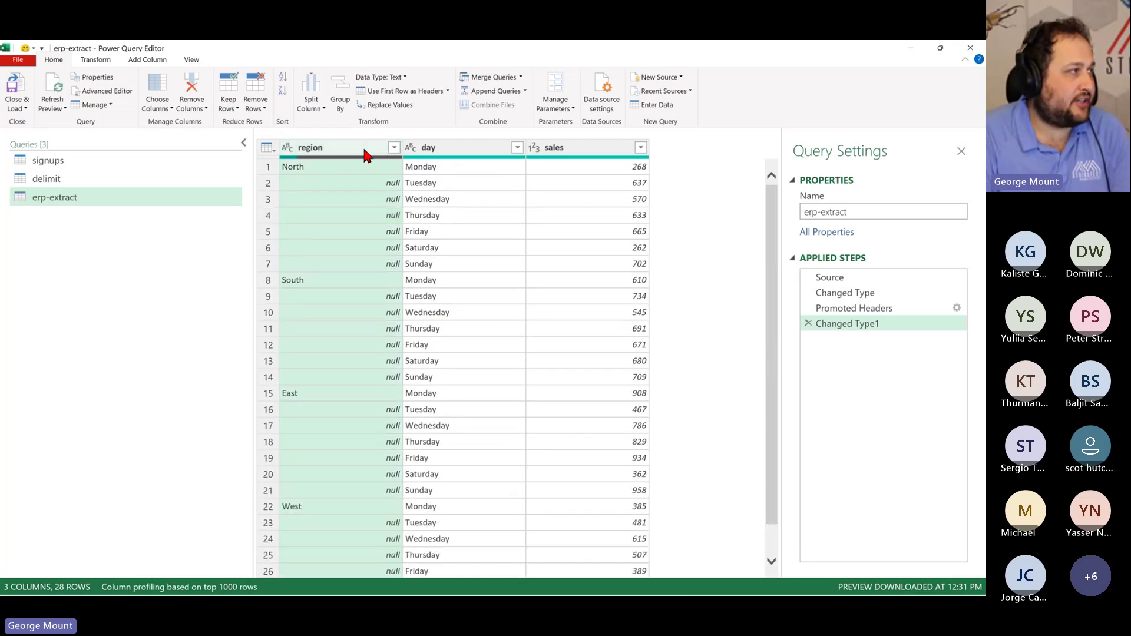
pyautogui.click(468, 149)
pyautogui.click(340, 154)
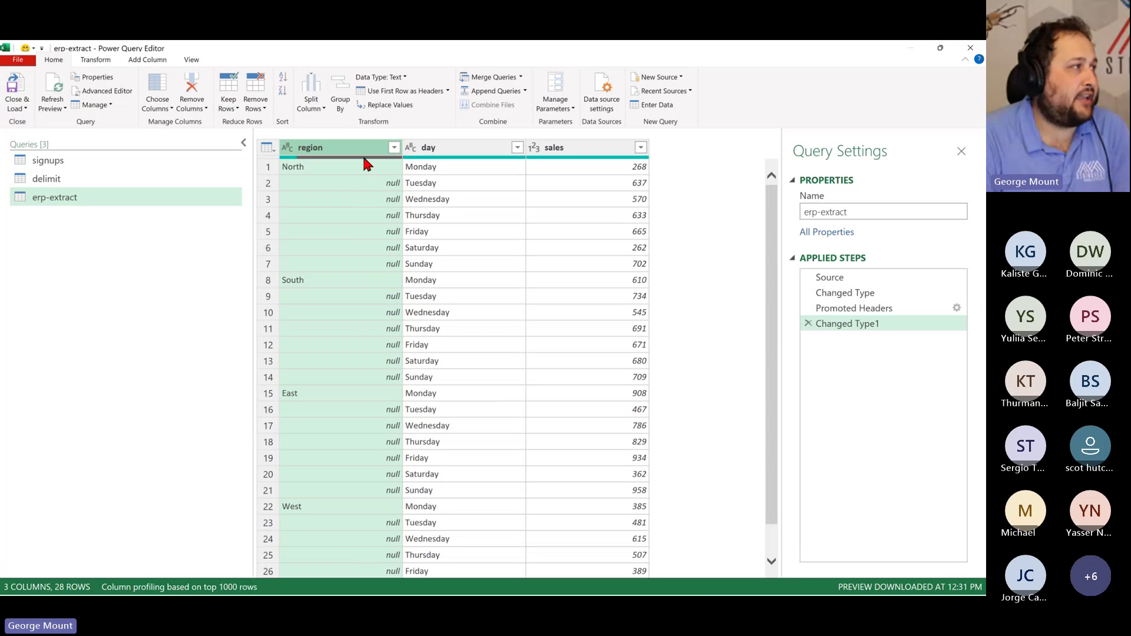
pyautogui.click(463, 149)
pyautogui.click(377, 151)
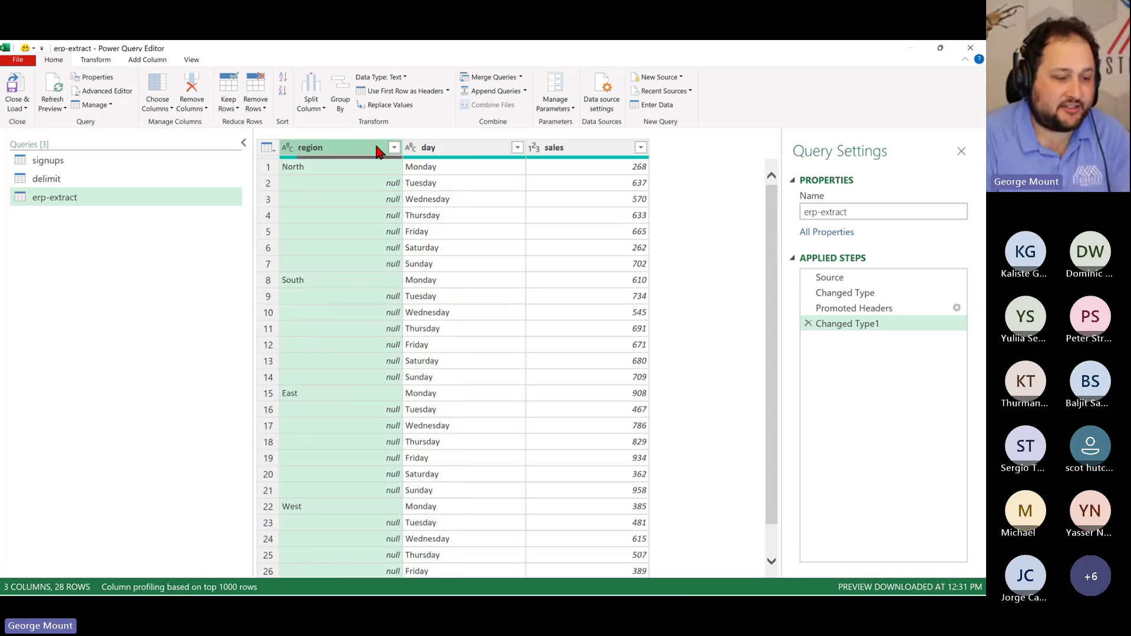
pyautogui.keyDown('ctrl'); pyautogui.click(488, 148); pyautogui.keyUp('ctrl')
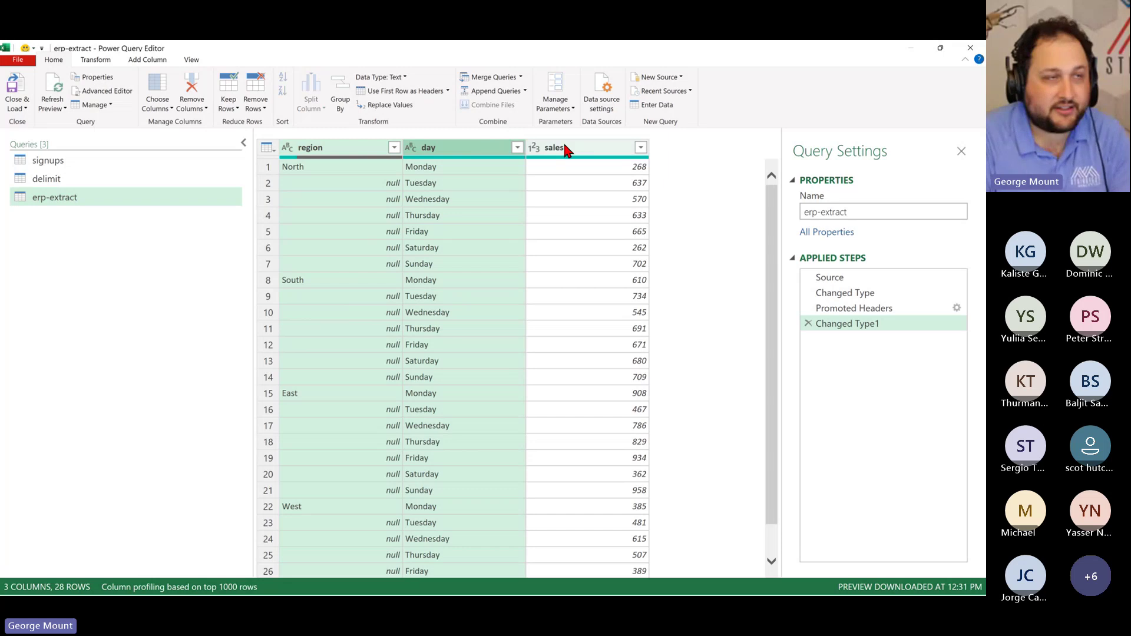
pyautogui.click(362, 152)
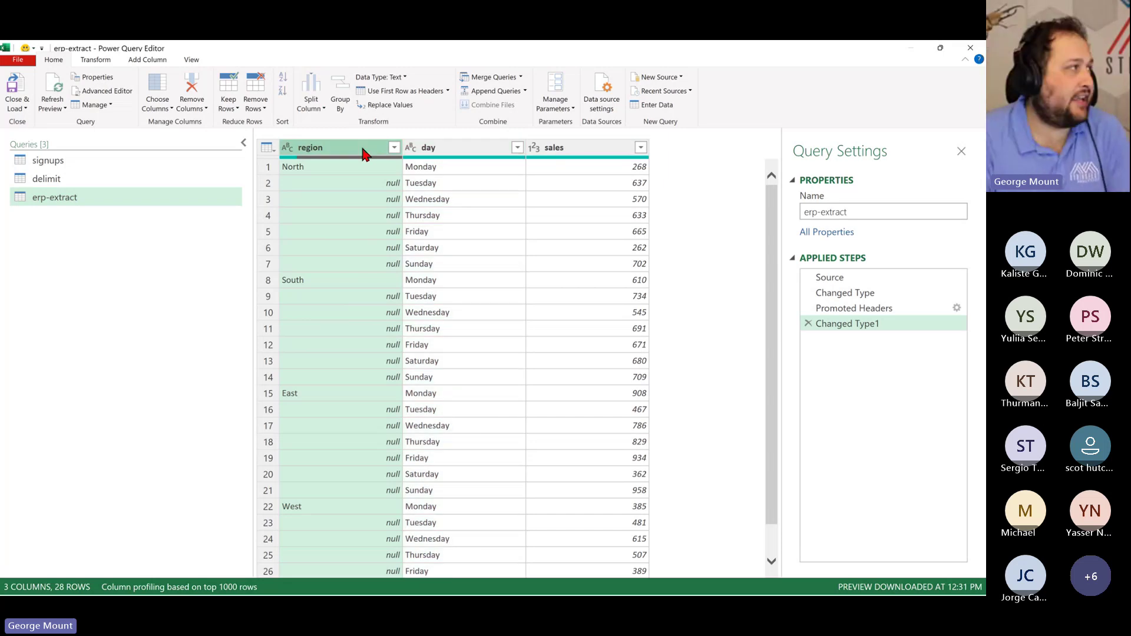
pyautogui.click(112, 61)
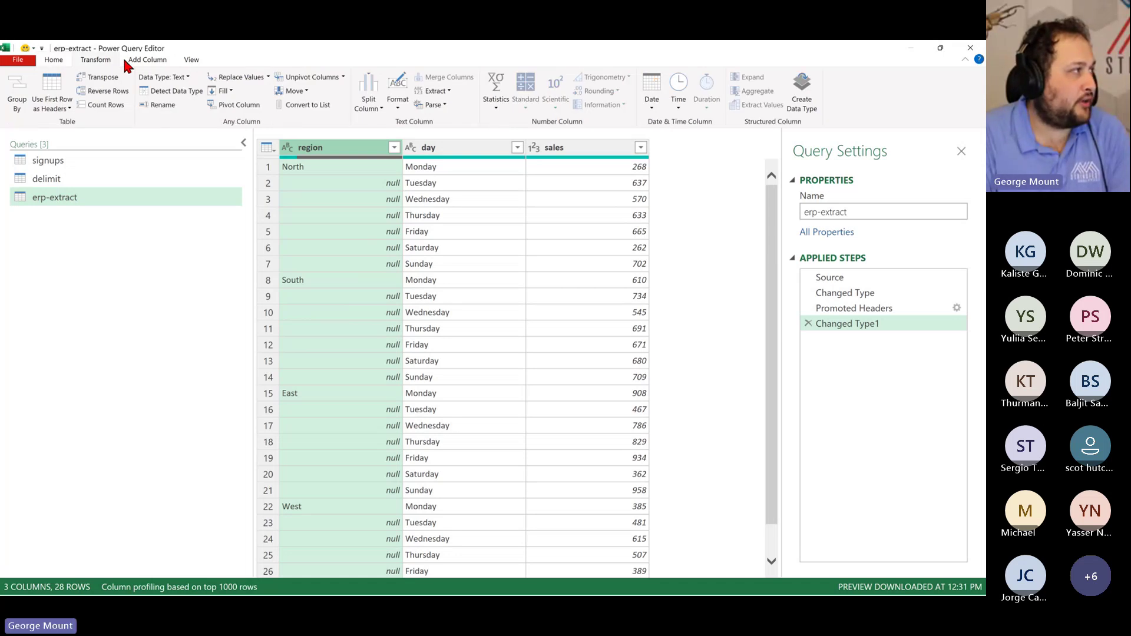
# Fill the region column up and check the result in row 22
pyautogui.click(230, 93)
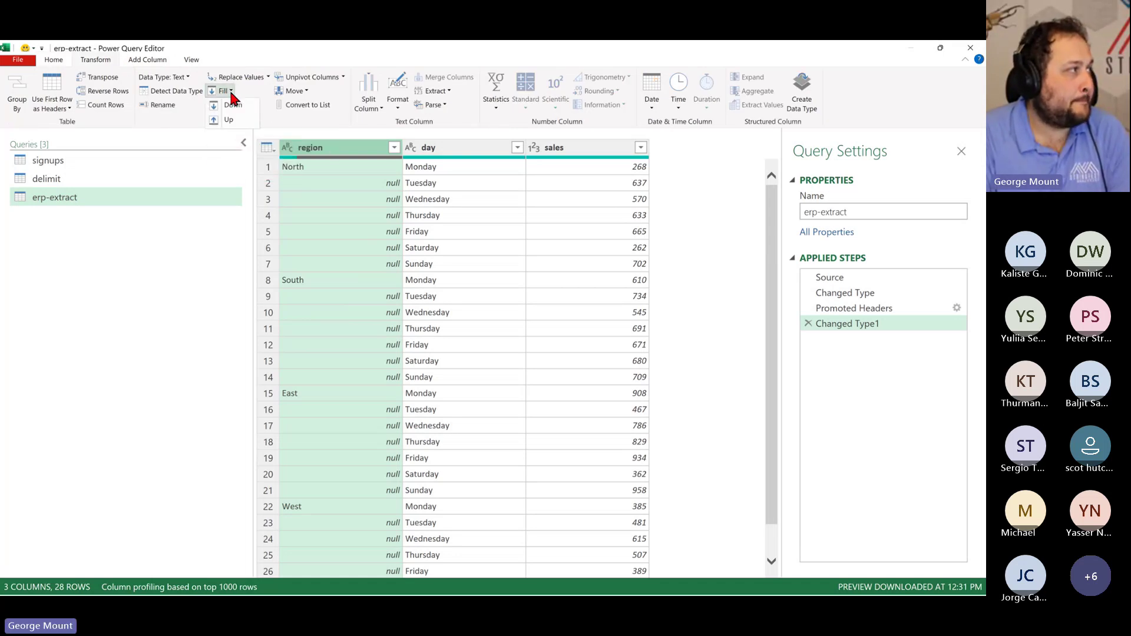
pyautogui.click(241, 119)
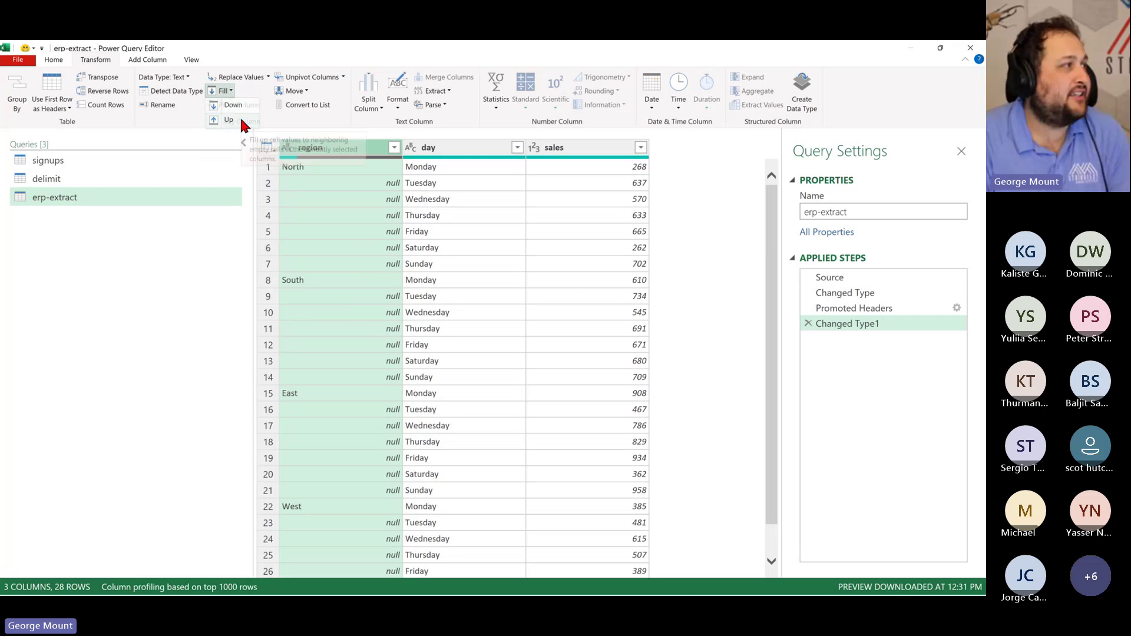
pyautogui.scroll(-1, 365, 283)
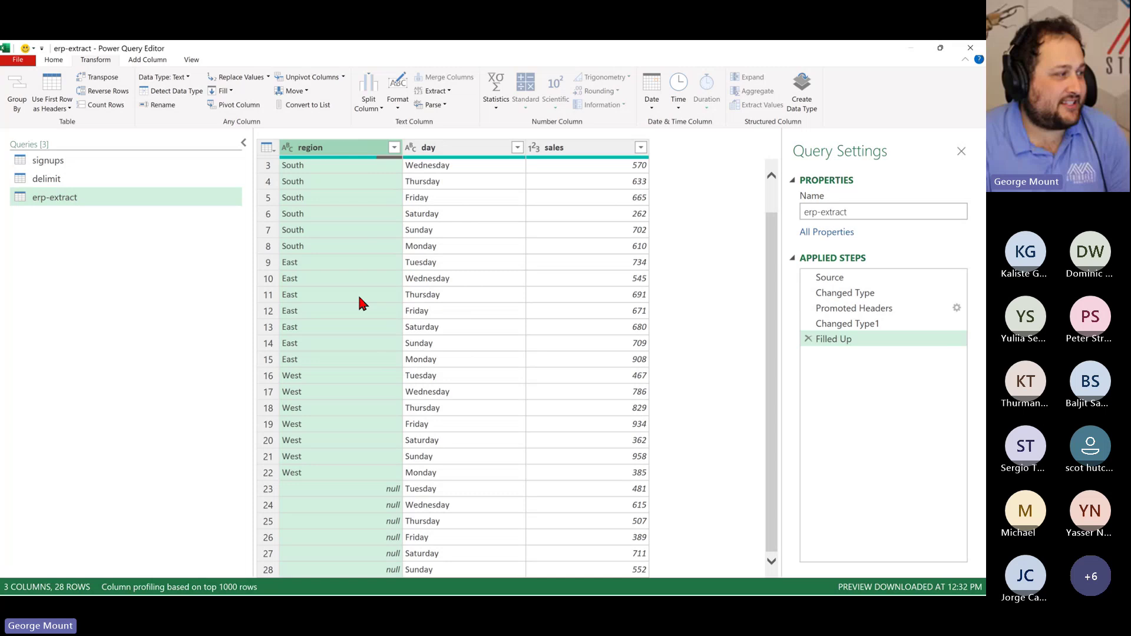
pyautogui.click(344, 472)
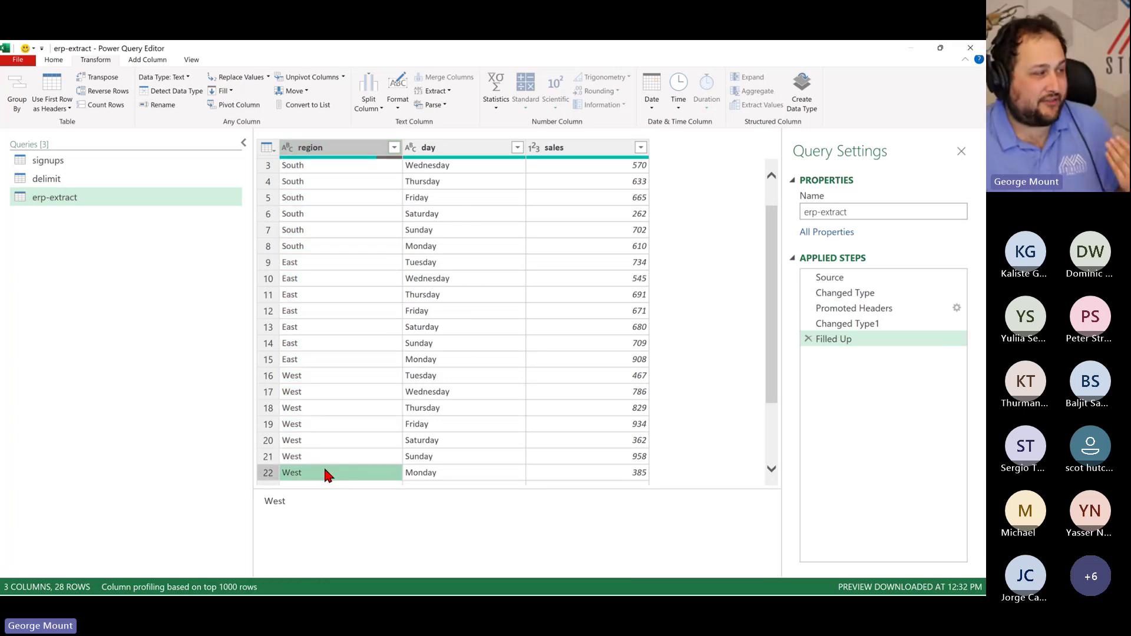
pyautogui.scroll(-2, 323, 447)
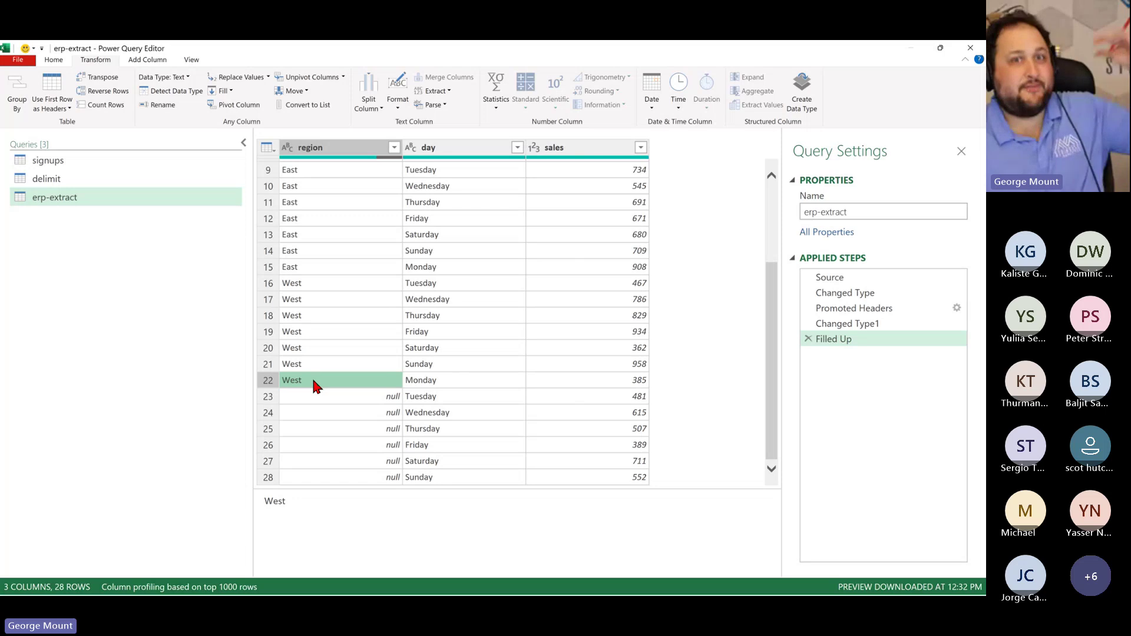
pyautogui.scroll(3, 315, 360)
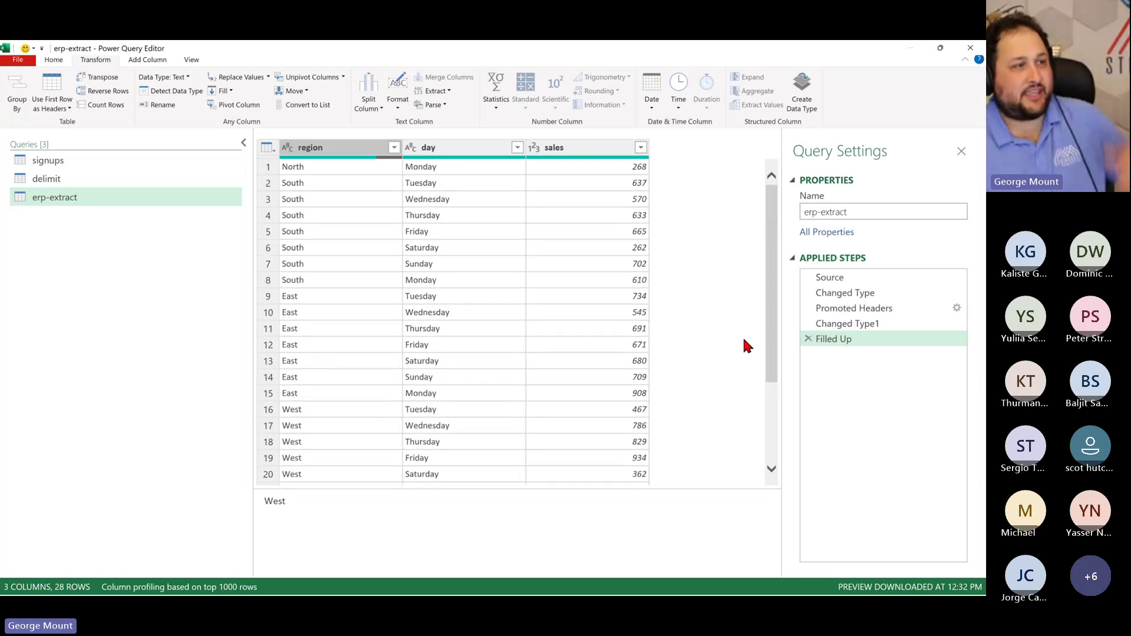
# Delete the Filled Up step and fill the region column down instead
pyautogui.click(809, 339)
pyautogui.scroll(-1, 409, 342)
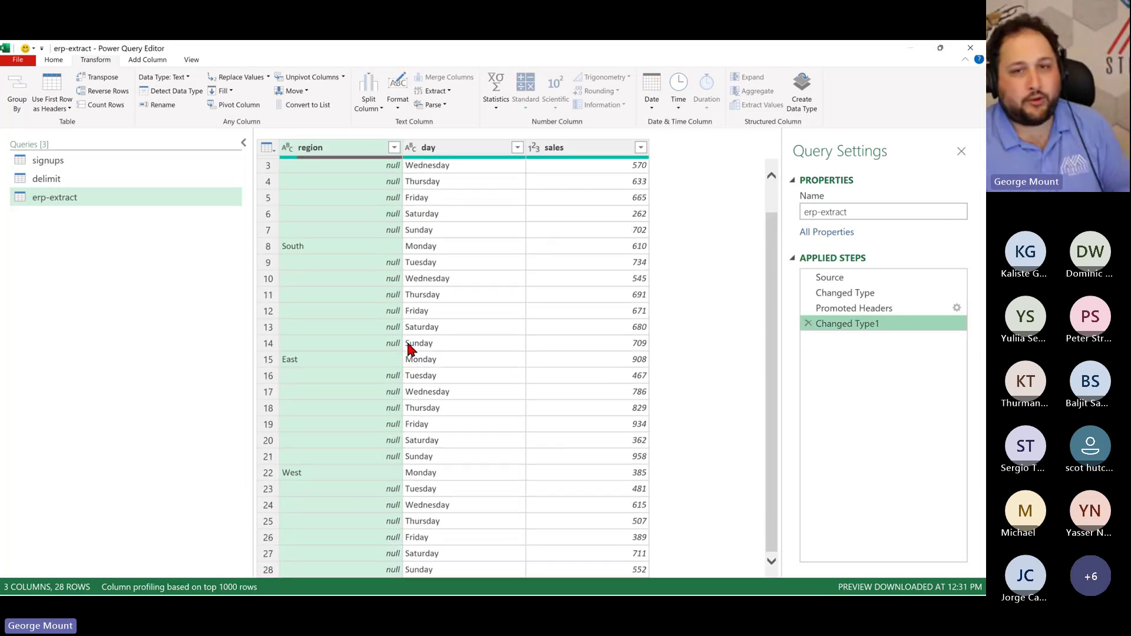
pyautogui.scroll(1, 312, 271)
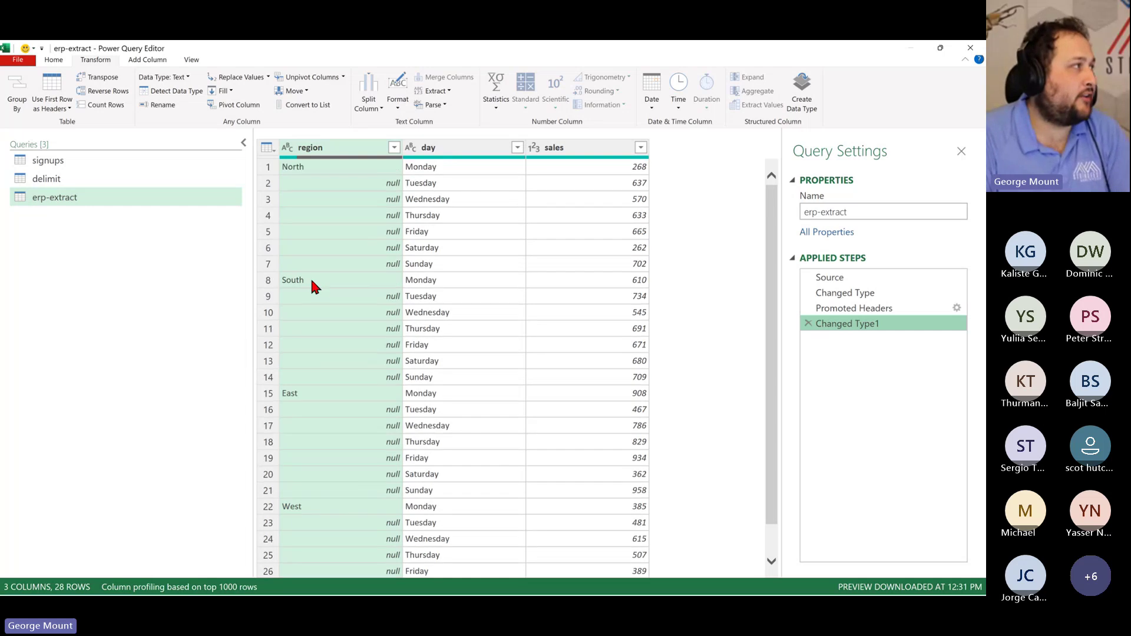
pyautogui.click(230, 91)
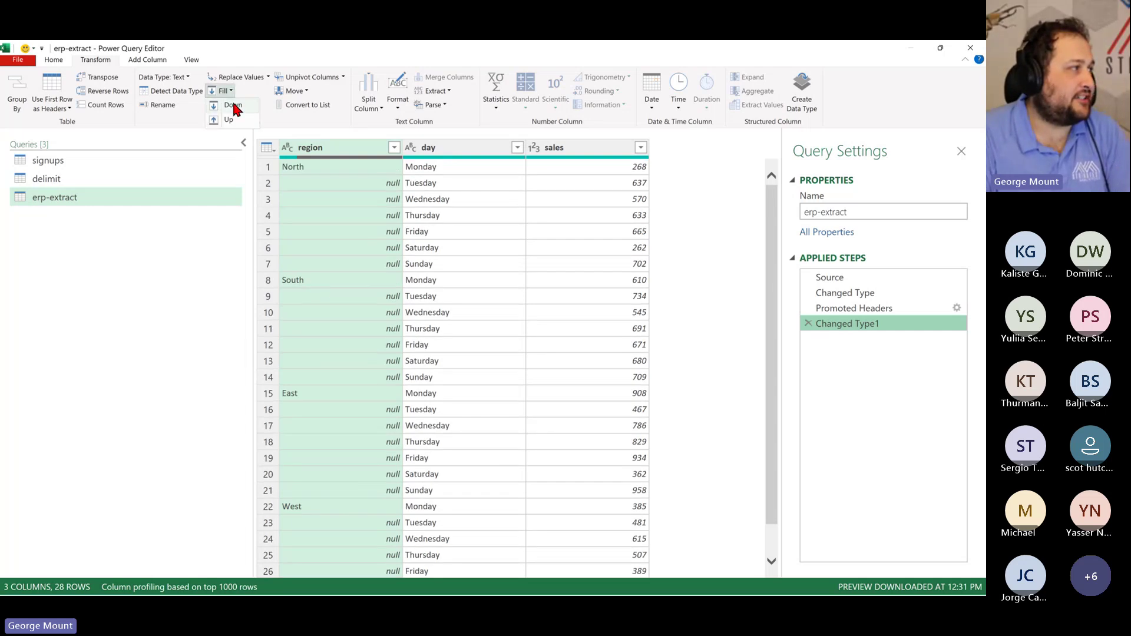
pyautogui.click(233, 105)
pyautogui.scroll(-1, 393, 288)
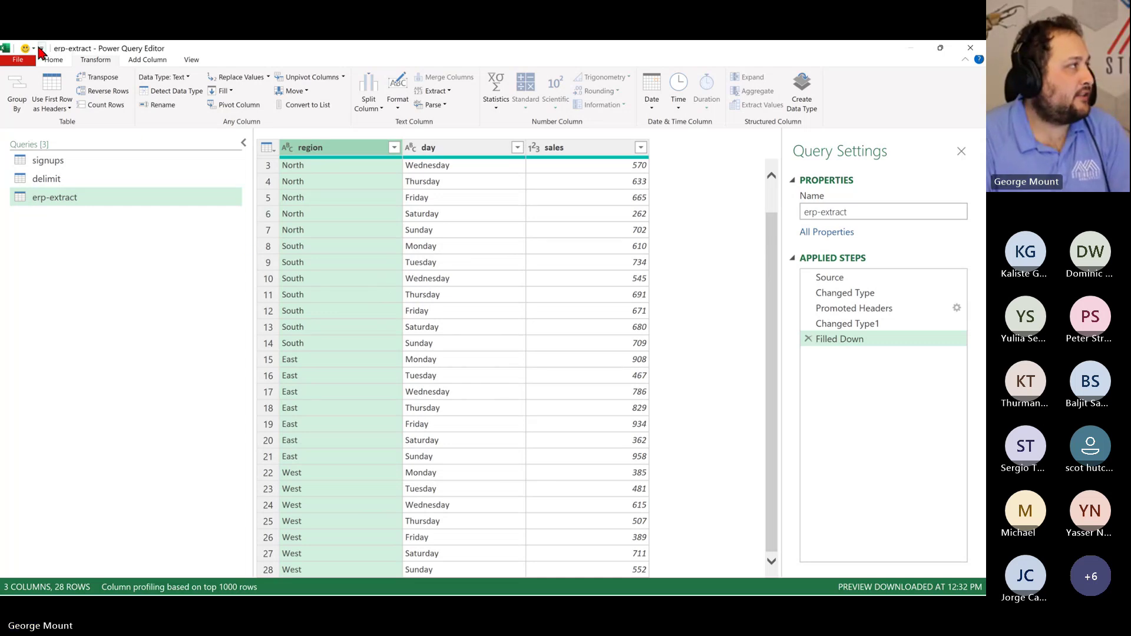
pyautogui.click(53, 60)
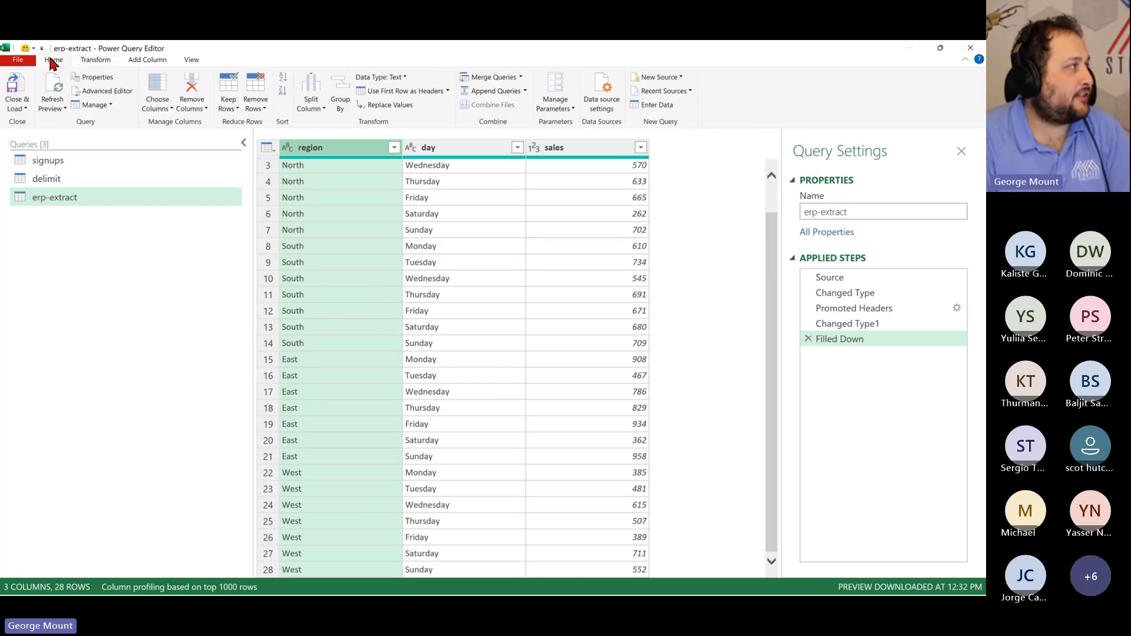
# Load erp-extract as a PivotTable Report on a new worksheet, excluding the Data Model
pyautogui.click(14, 109)
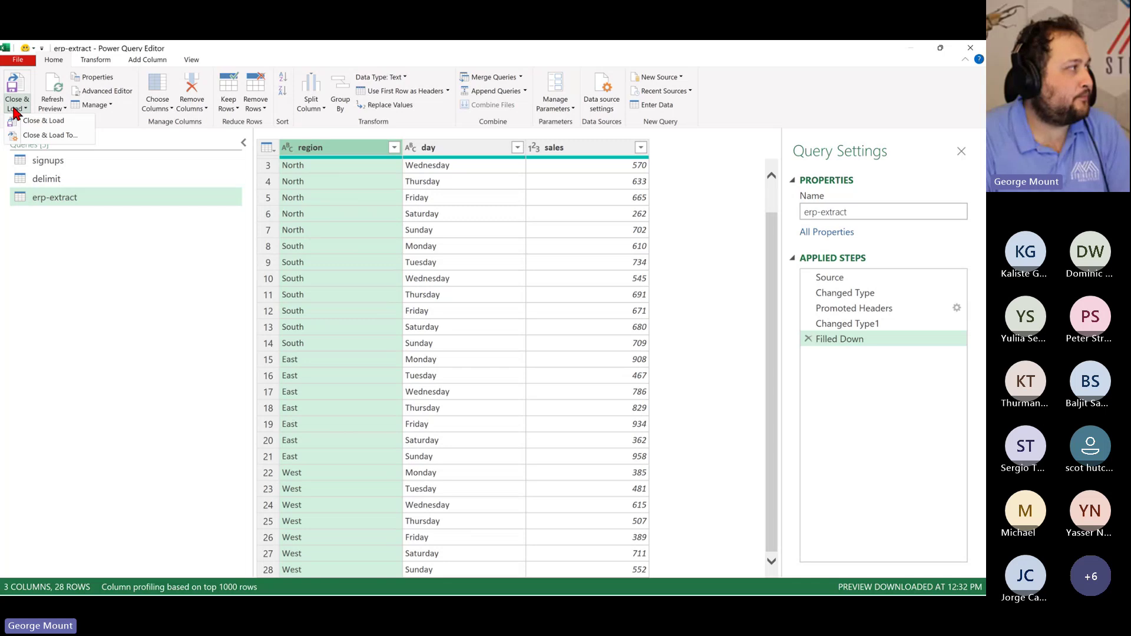
pyautogui.click(61, 133)
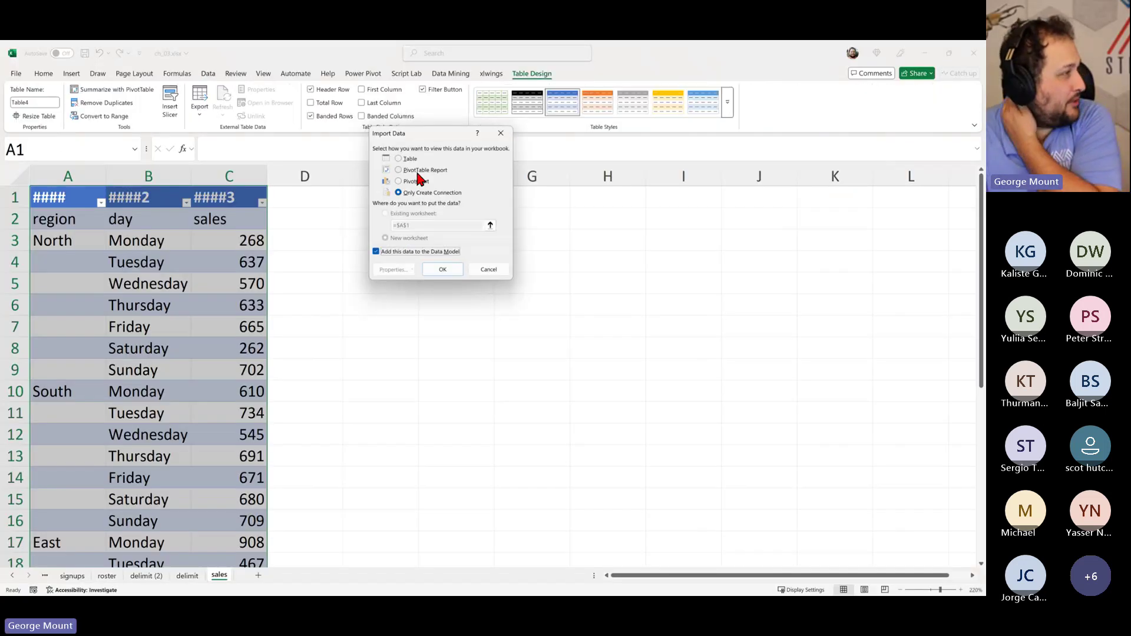
pyautogui.click(417, 171)
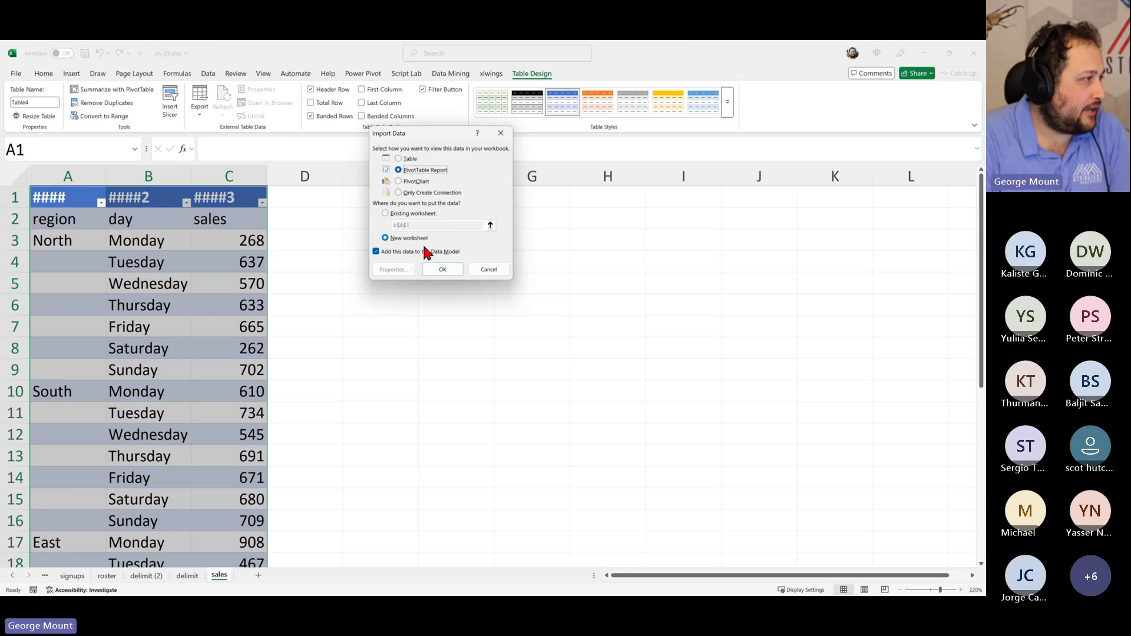
pyautogui.click(415, 252)
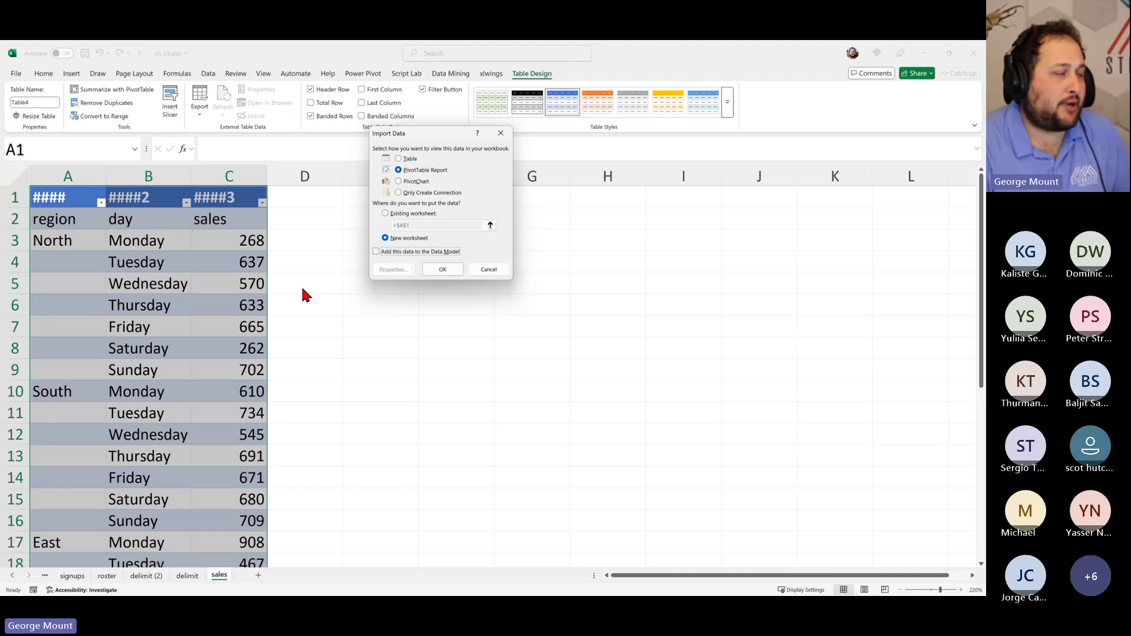
# Confirm the import and add region as rows and Sum of sales to the PivotTable
pyautogui.click(442, 271)
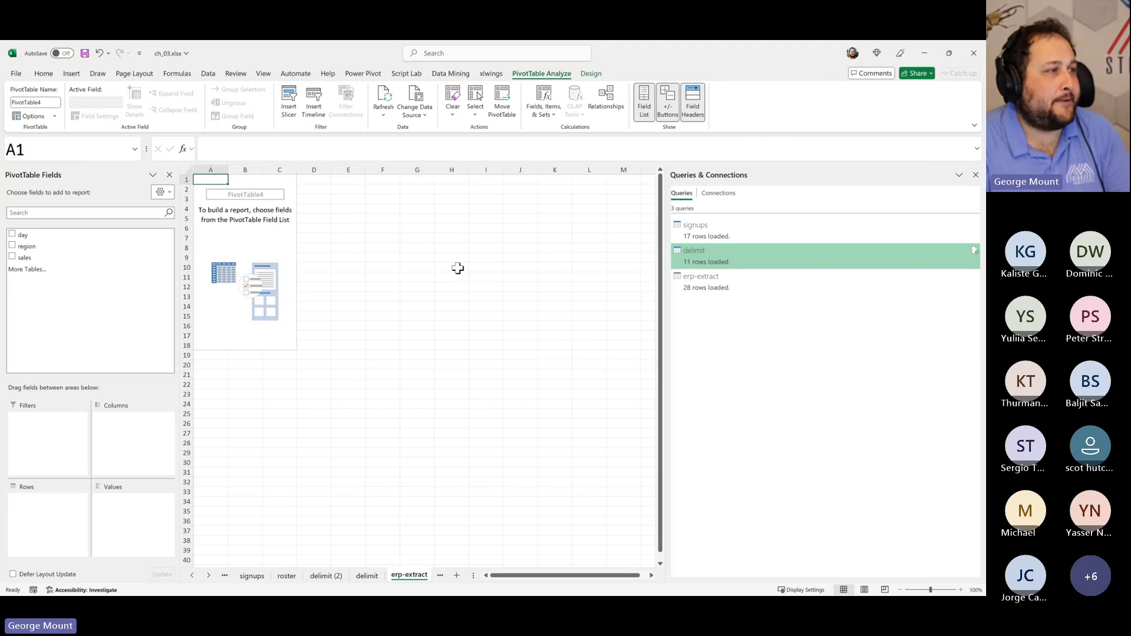
pyautogui.click(12, 246)
pyautogui.click(12, 256)
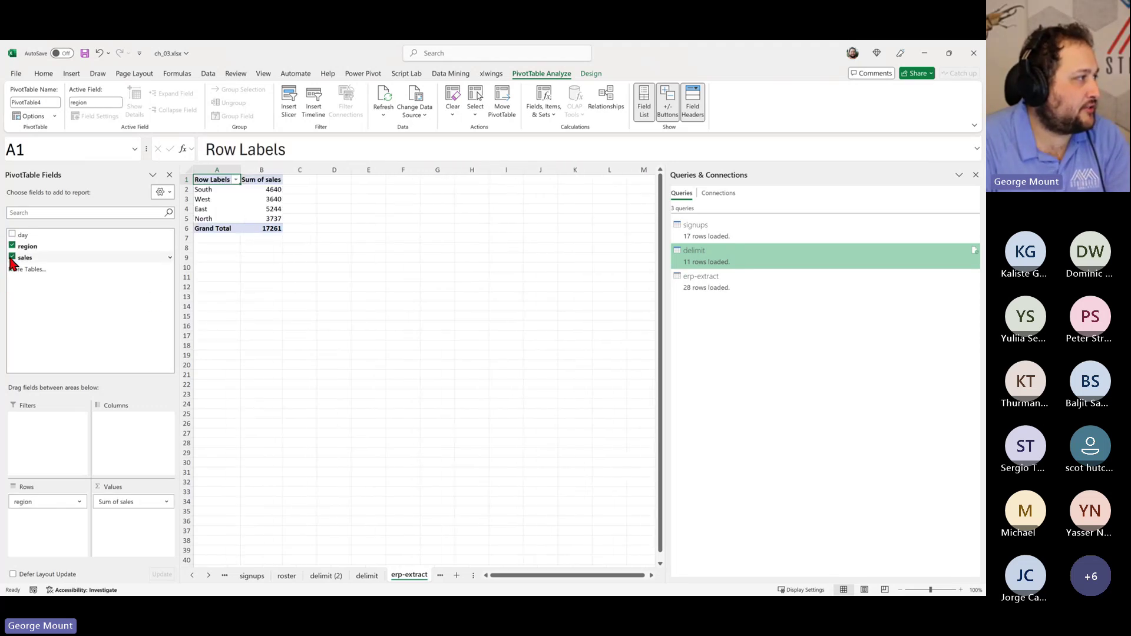
pyautogui.keyDown('ctrl'); pyautogui.scroll(6, 376, 346); pyautogui.keyUp('ctrl')
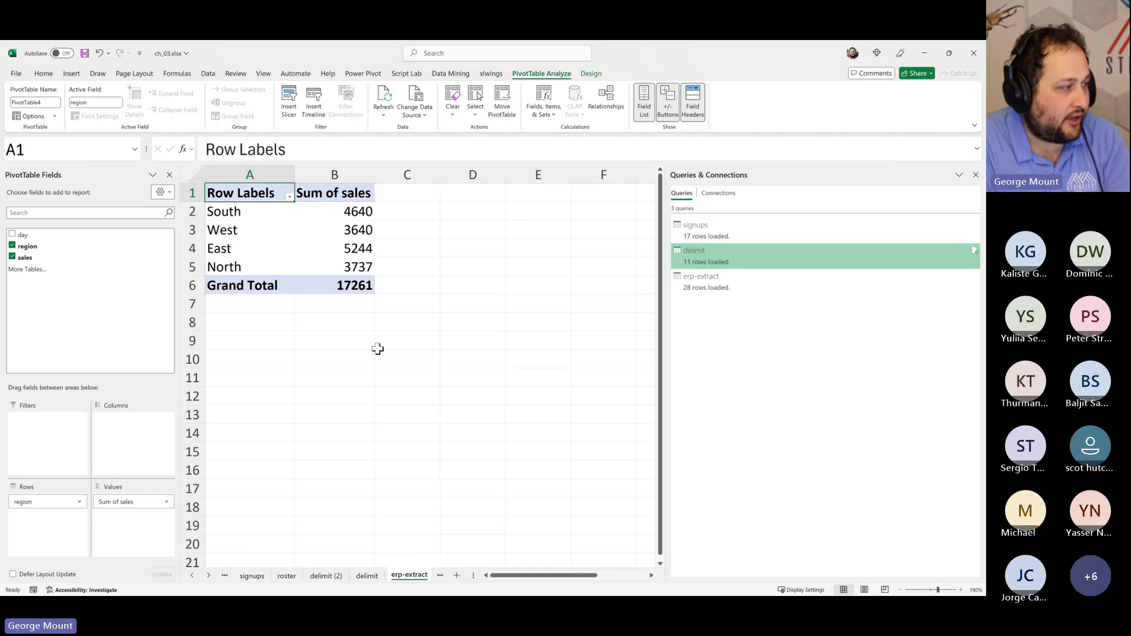
# Cycle through the workbook's sheets to reach the sales sheet's table
pyautogui.hotkey('ctrl', 'pageup')
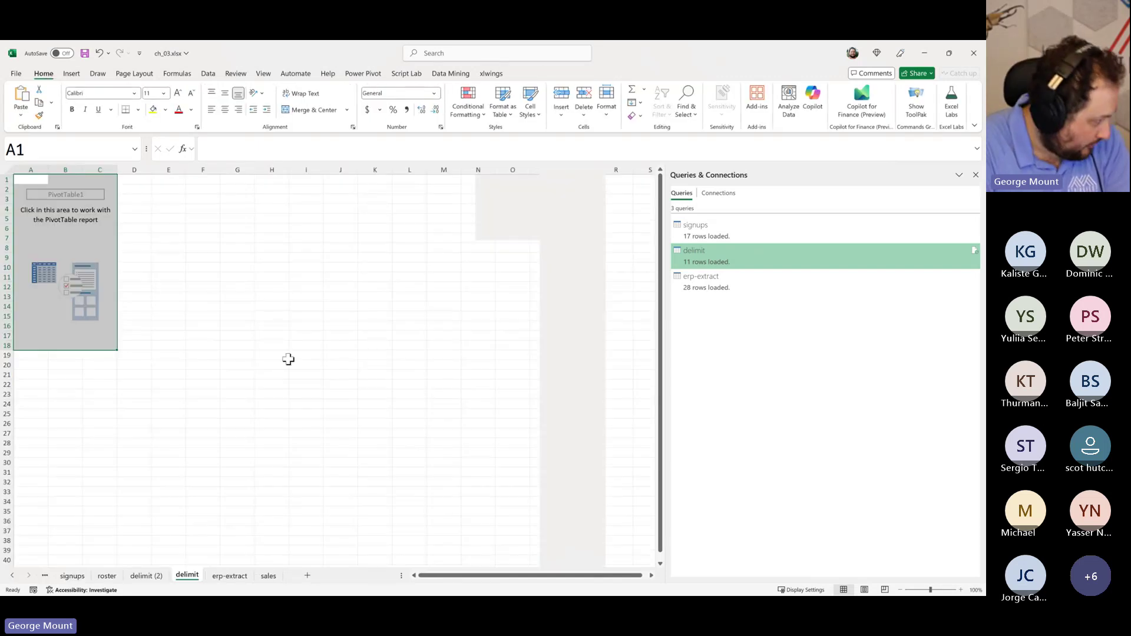
pyautogui.hotkey('ctrl', 'pageup')
pyautogui.hotkey('ctrl', 'pageup')
pyautogui.hotkey('ctrl', 'pageup')
pyautogui.hotkey('ctrl', 'pageup')
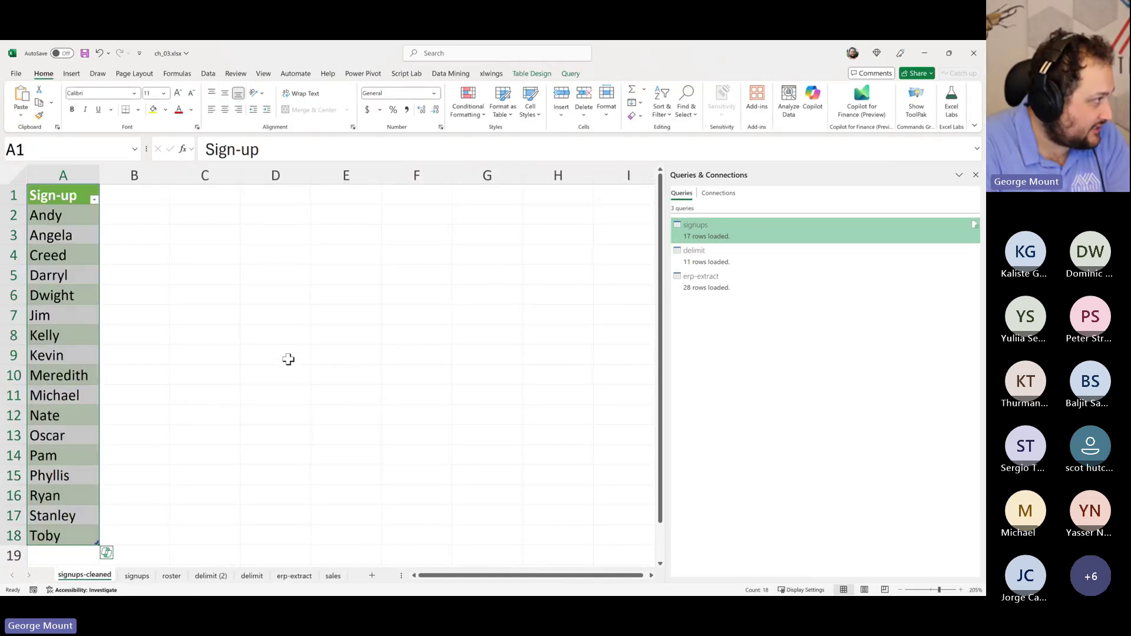
pyautogui.hotkey('ctrl', 'pagedown')
pyautogui.hotkey('ctrl', 'pagedown')
pyautogui.hotkey('ctrl', 'pagedown')
pyautogui.hotkey('ctrl', 'pagedown')
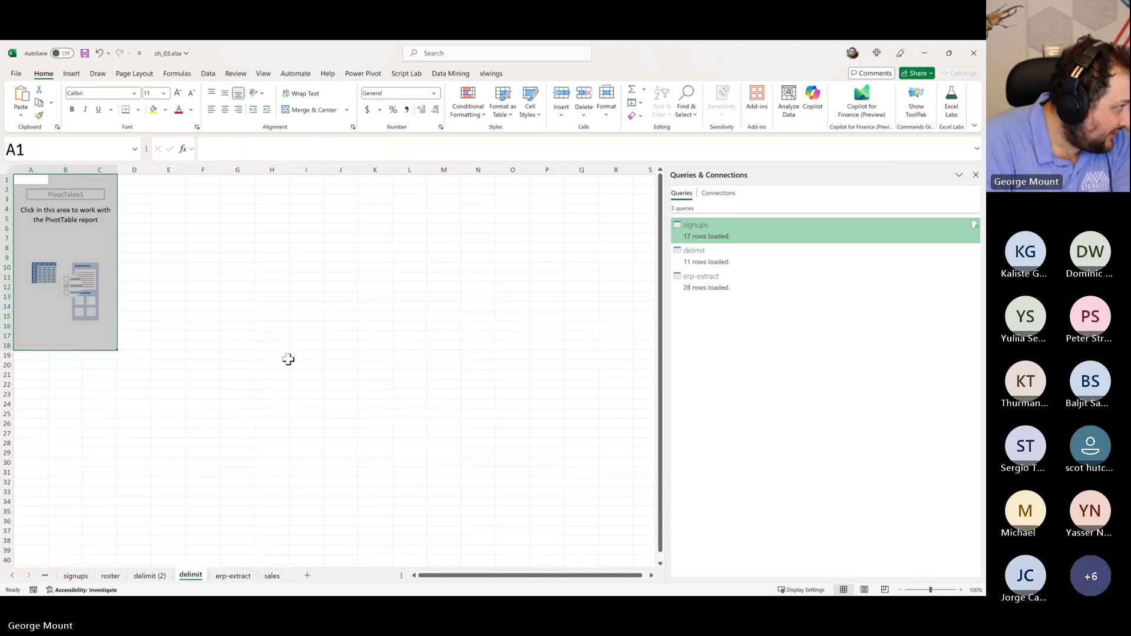
pyautogui.hotkey('ctrl', 'pagedown')
pyautogui.hotkey('ctrl', 'pagedown')
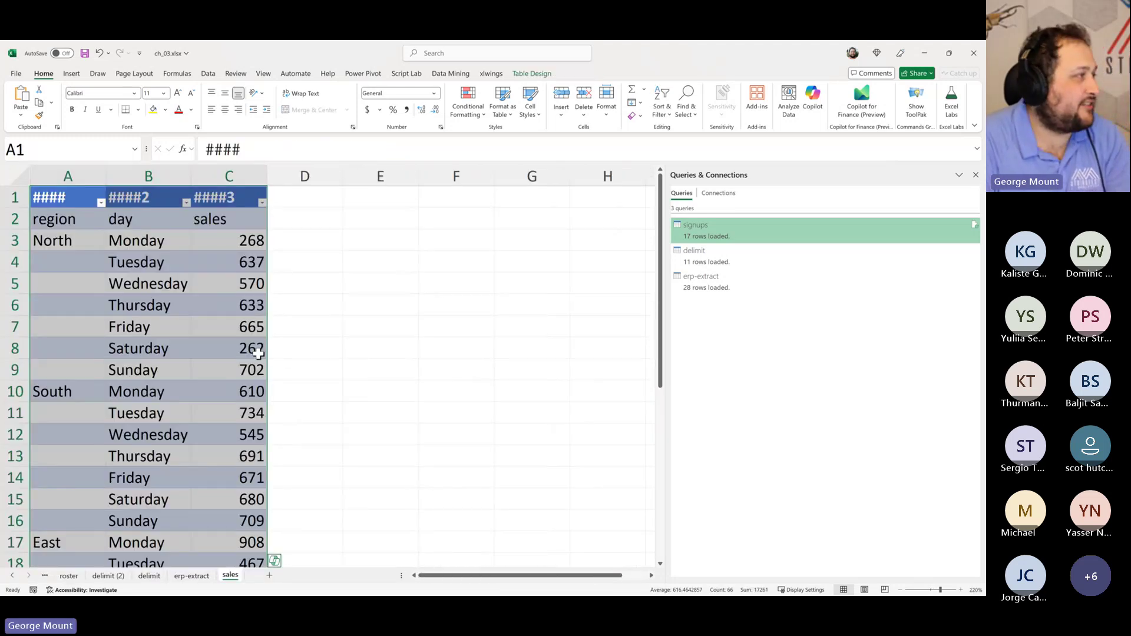
# Fill North down from A3 through row 9 of the region column
pyautogui.click(66, 305)
pyautogui.click(76, 243)
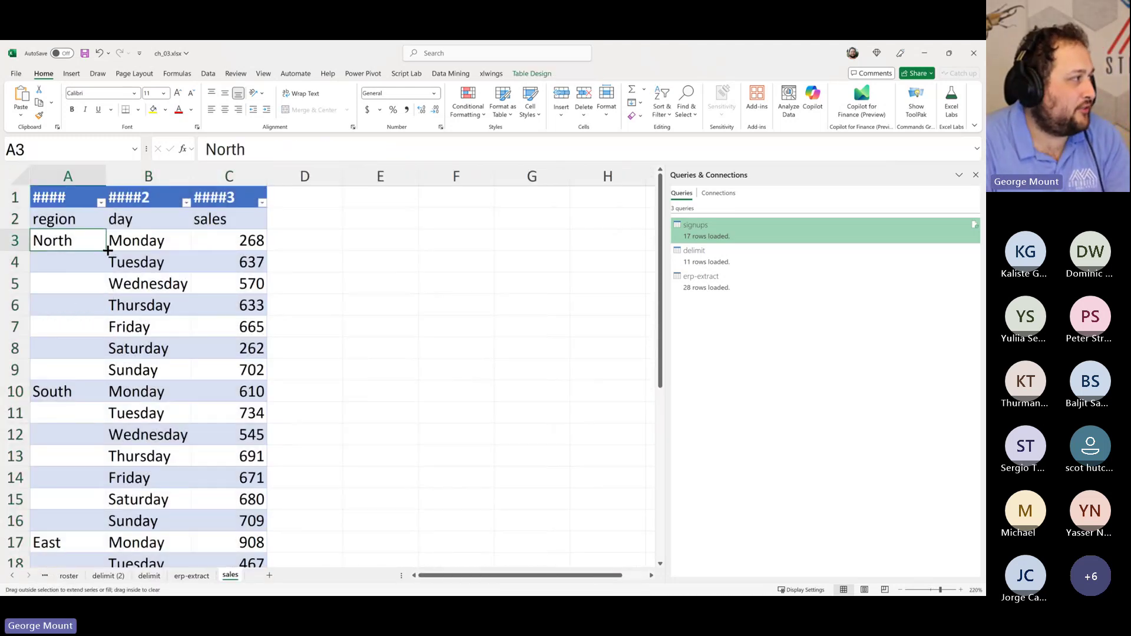
pyautogui.moveTo(108, 251); pyautogui.dragTo(81, 344)
# Try filling the cells below South and filling East down to row 23
pyautogui.click(88, 389)
pyautogui.click(65, 357)
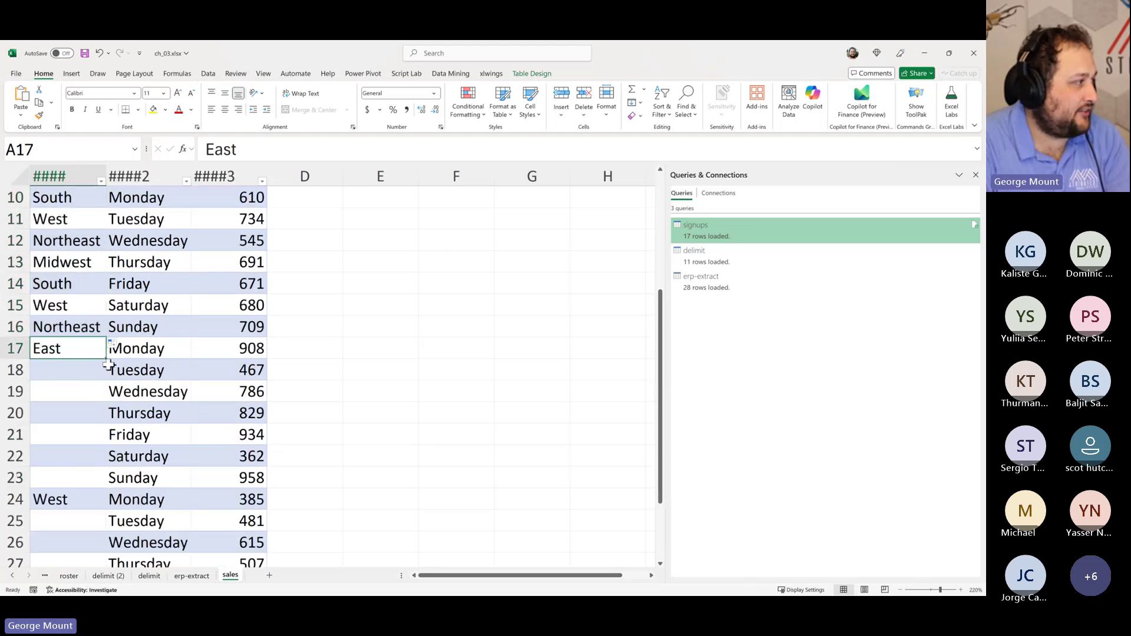
pyautogui.click(107, 365)
pyautogui.click(105, 356)
pyautogui.doubleClick(107, 359)
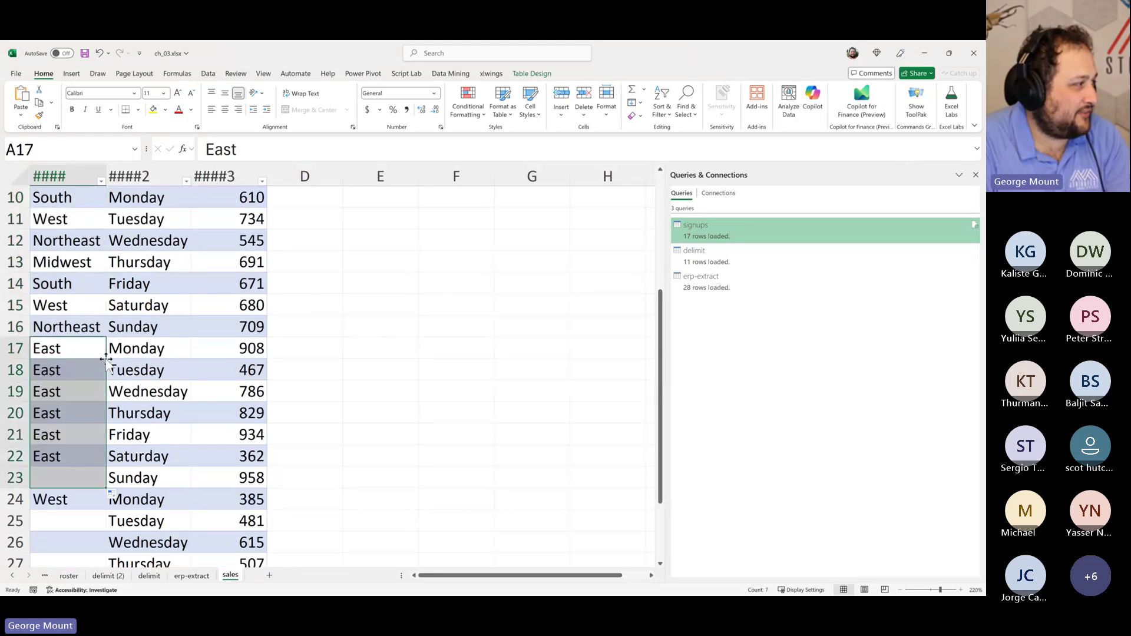
# Undo the East and South fills, then switch to the Stringfest Eventbrite page
pyautogui.scroll(2, 105, 359)
pyautogui.click(75, 309)
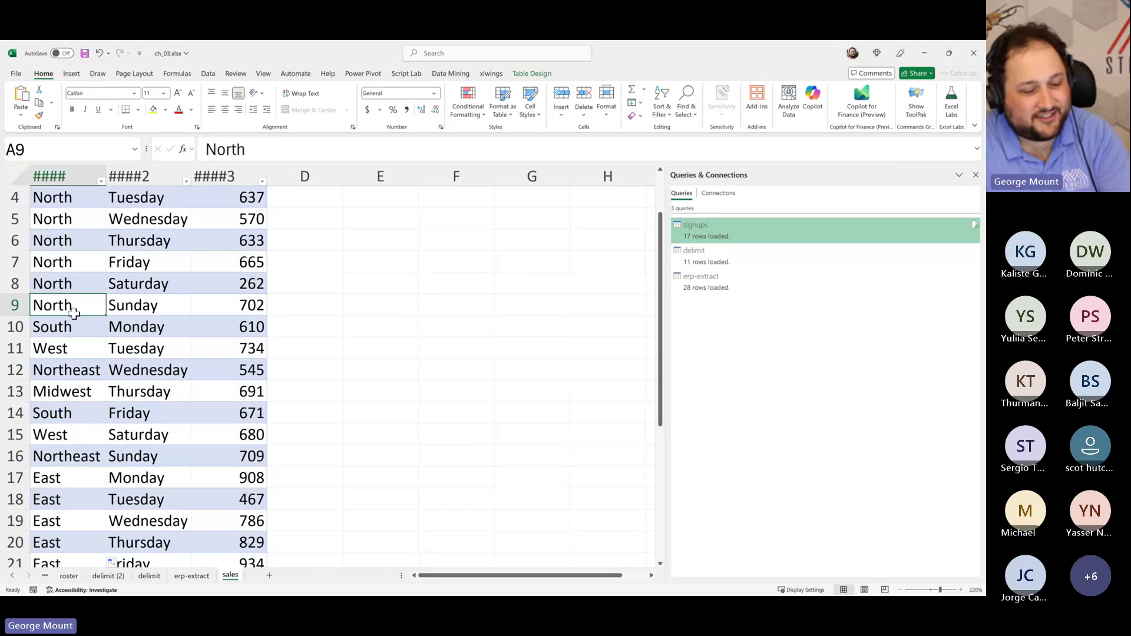
pyautogui.hotkey('ctrl', 'z')
pyautogui.click(76, 318)
pyautogui.hotkey('ctrl', 'z')
pyautogui.scroll(2, 77, 333)
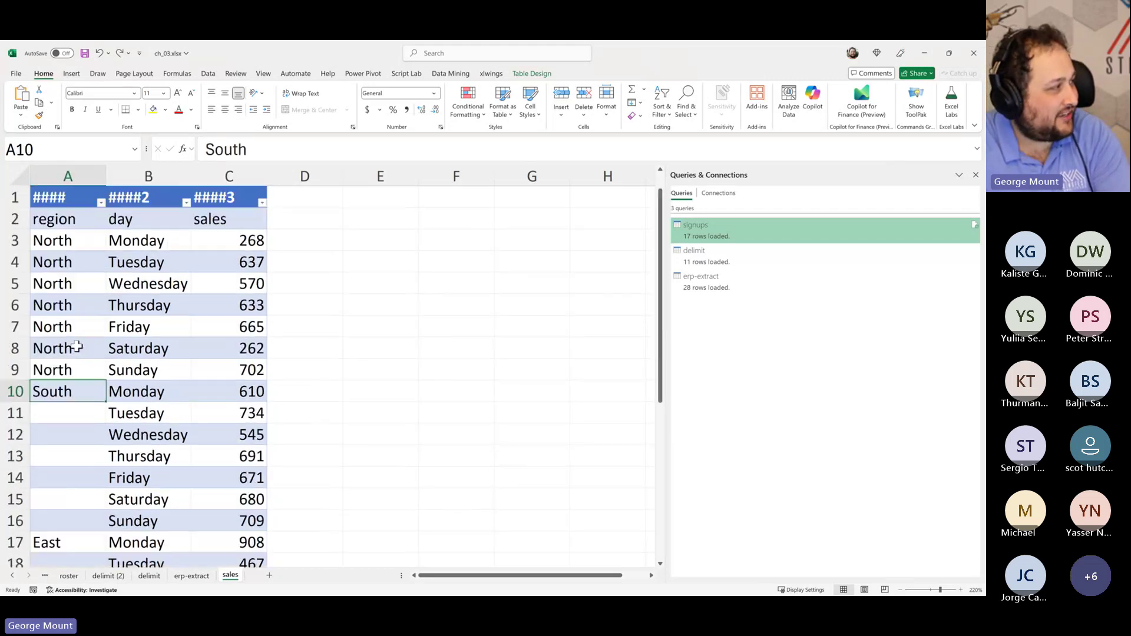
pyautogui.click(73, 283)
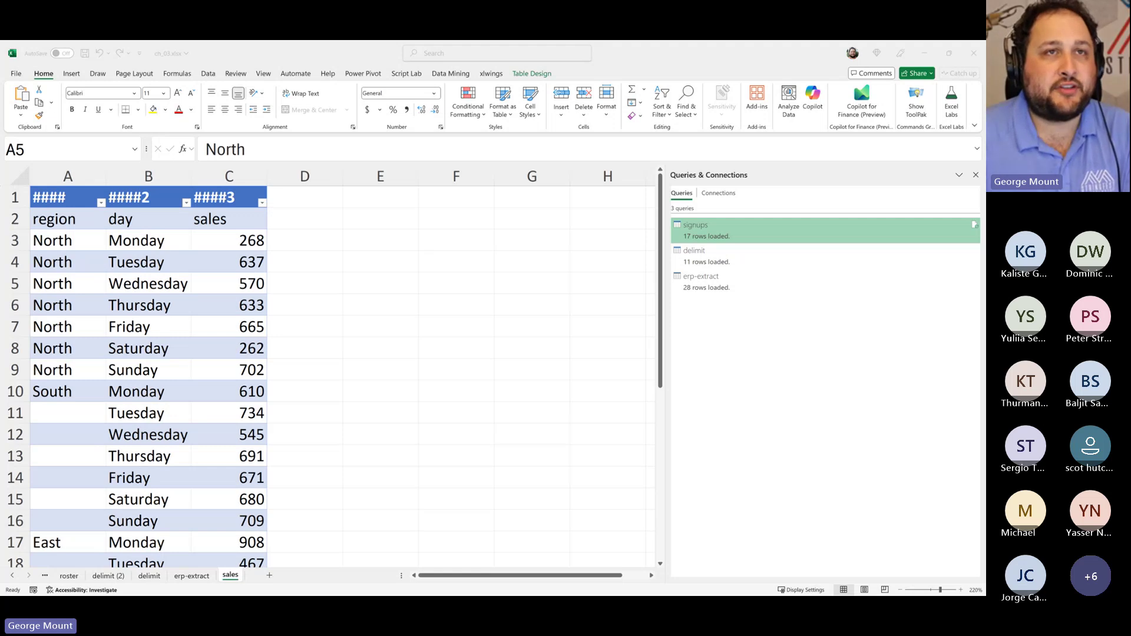
pyautogui.hotkey('alt', 'Tab')
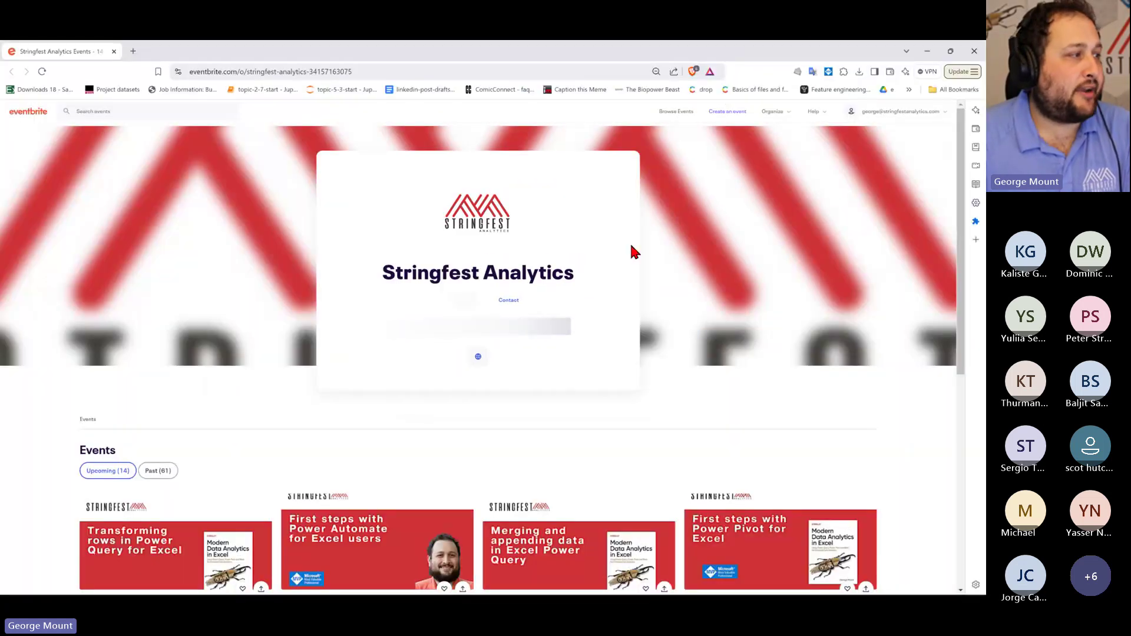
# Scroll through Stringfest Analytics' upcoming Eventbrite events, then return to Excel
pyautogui.scroll(-4, 630, 252)
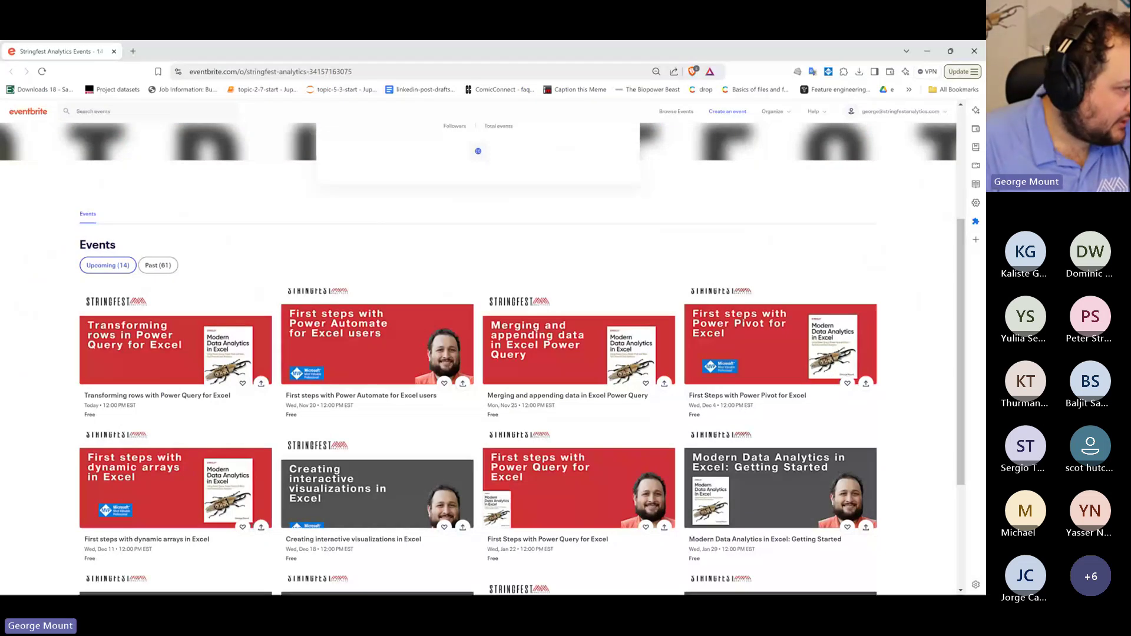
pyautogui.scroll(-3, 613, 482)
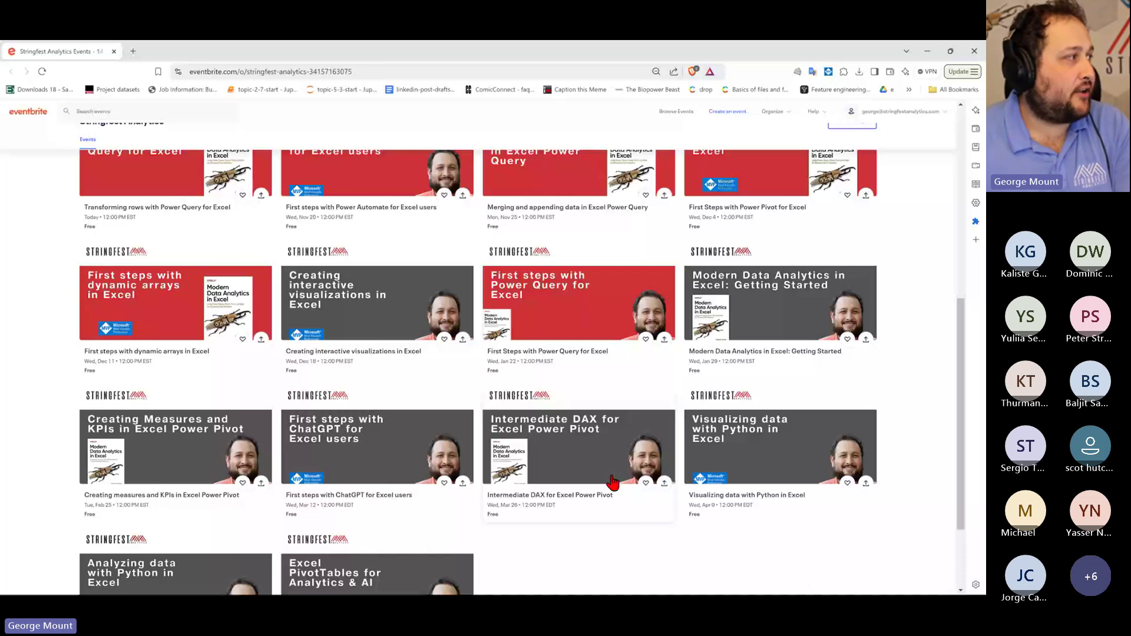
pyautogui.scroll(3, 395, 276)
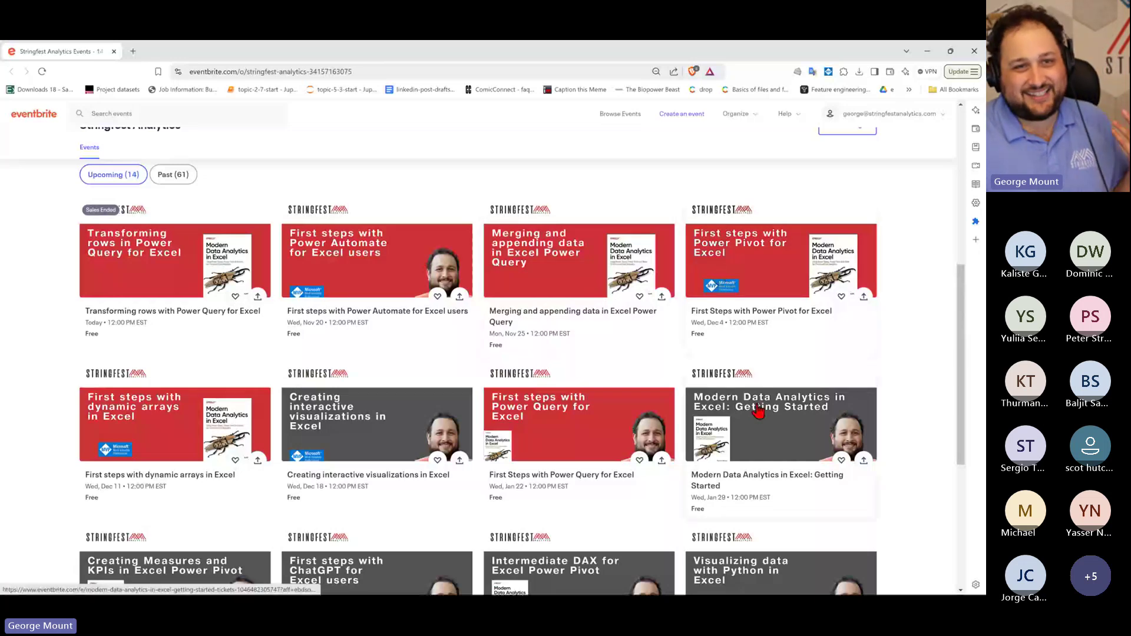
pyautogui.scroll(-3, 758, 411)
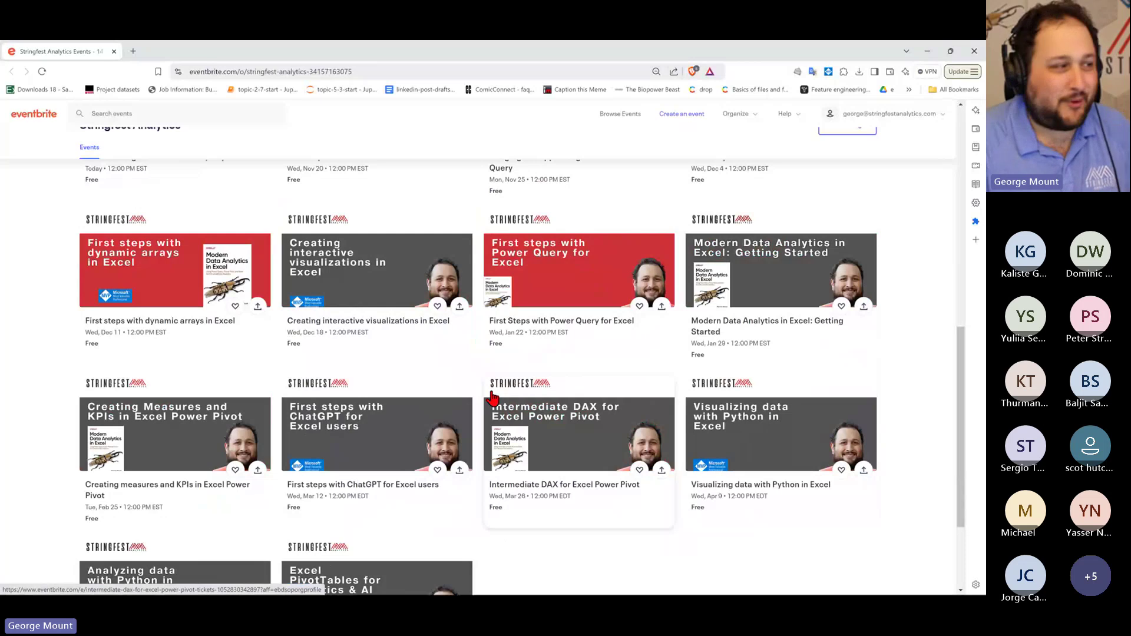
pyautogui.scroll(-2, 492, 395)
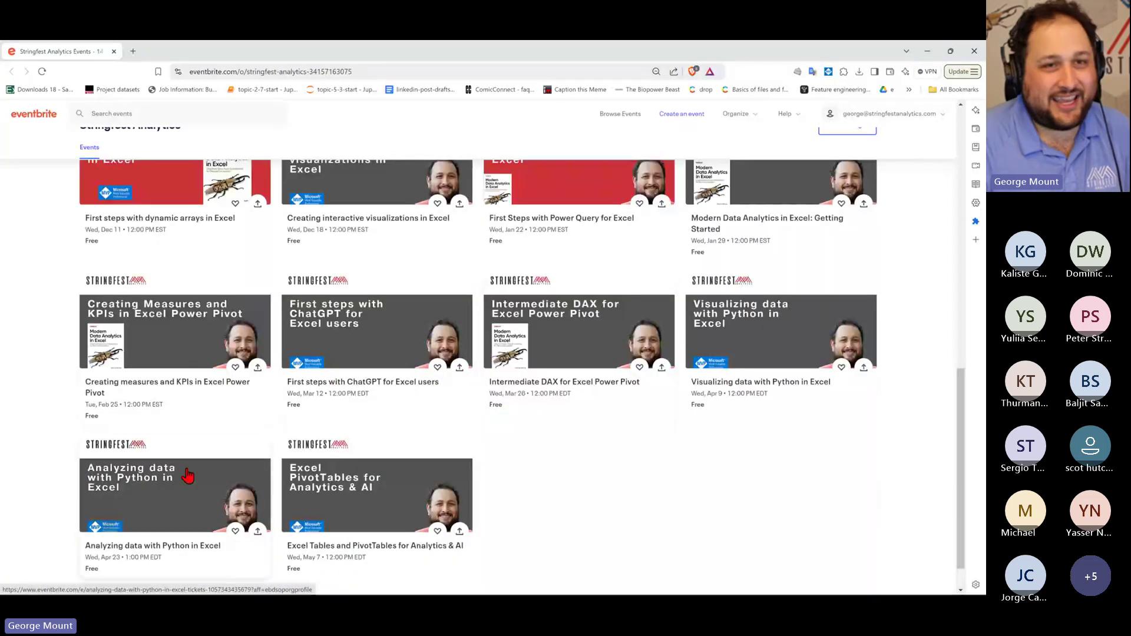
pyautogui.scroll(-1, 185, 474)
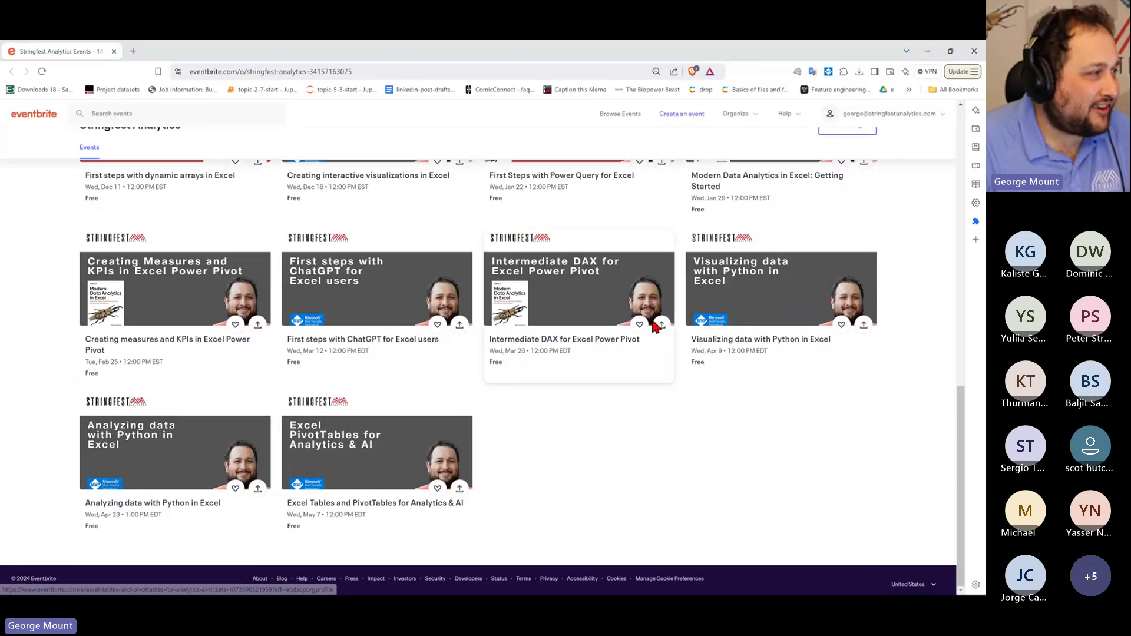
pyautogui.scroll(8, 464, 411)
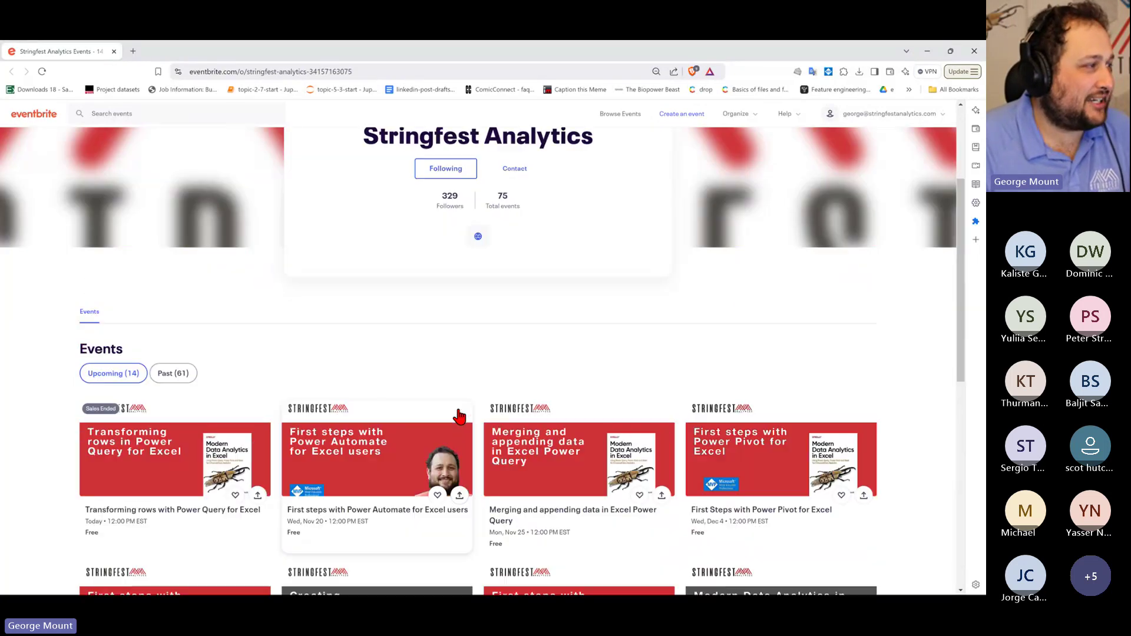
pyautogui.scroll(-3, 428, 406)
pyautogui.scroll(-5, 428, 406)
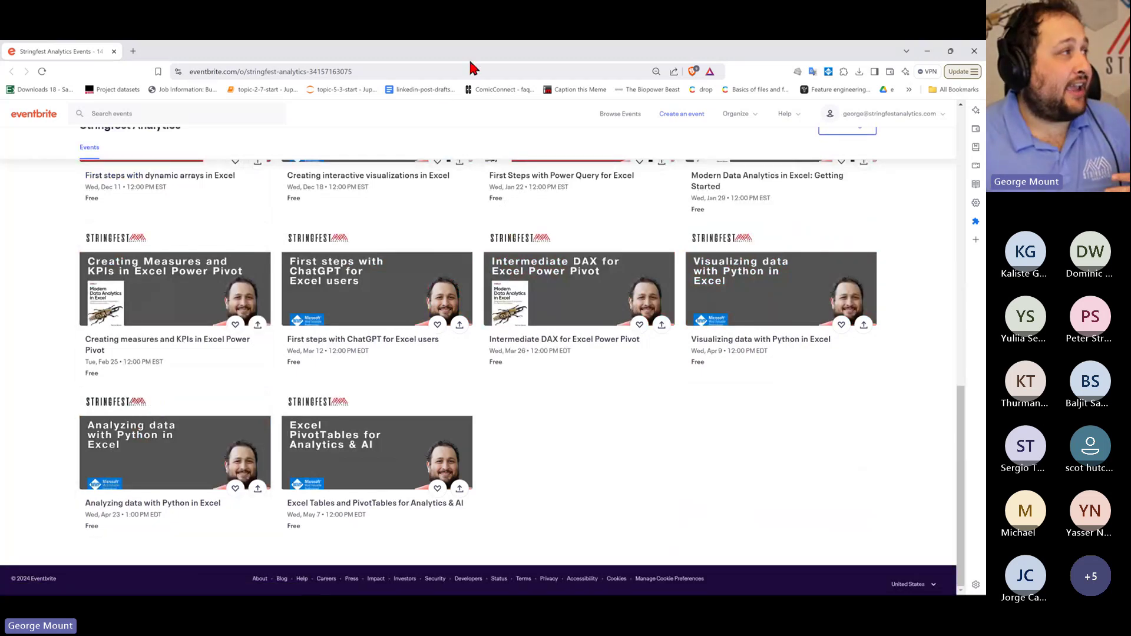
pyautogui.hotkey('alt', 'Tab')
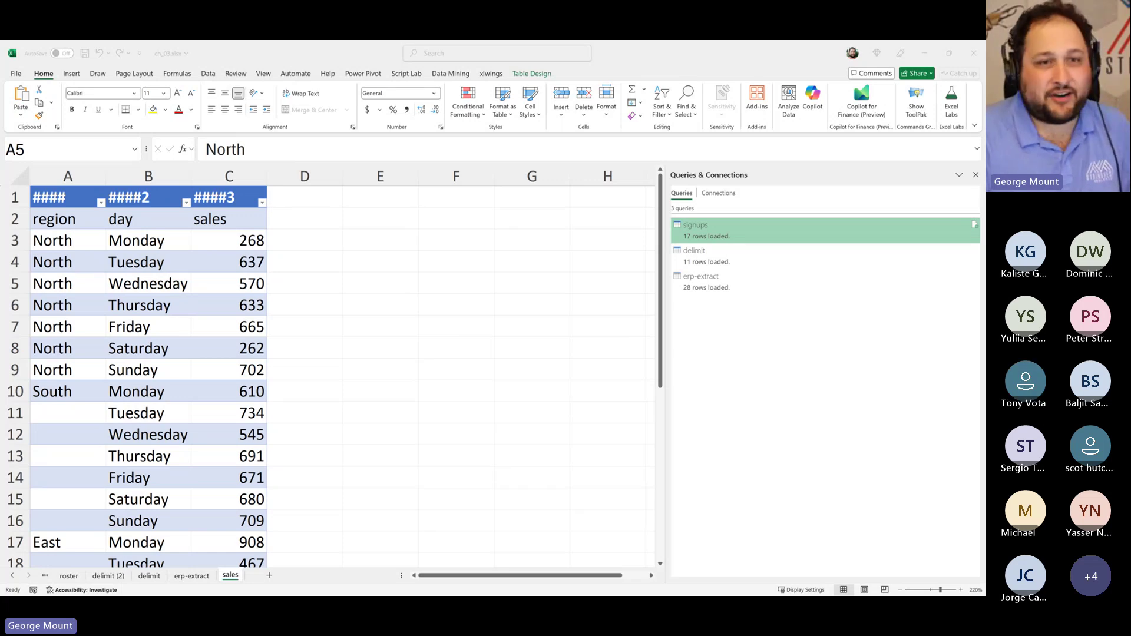
# Bring up the Event feedback page full screen and select its web address
pyautogui.hotkey('alt', 'Tab')
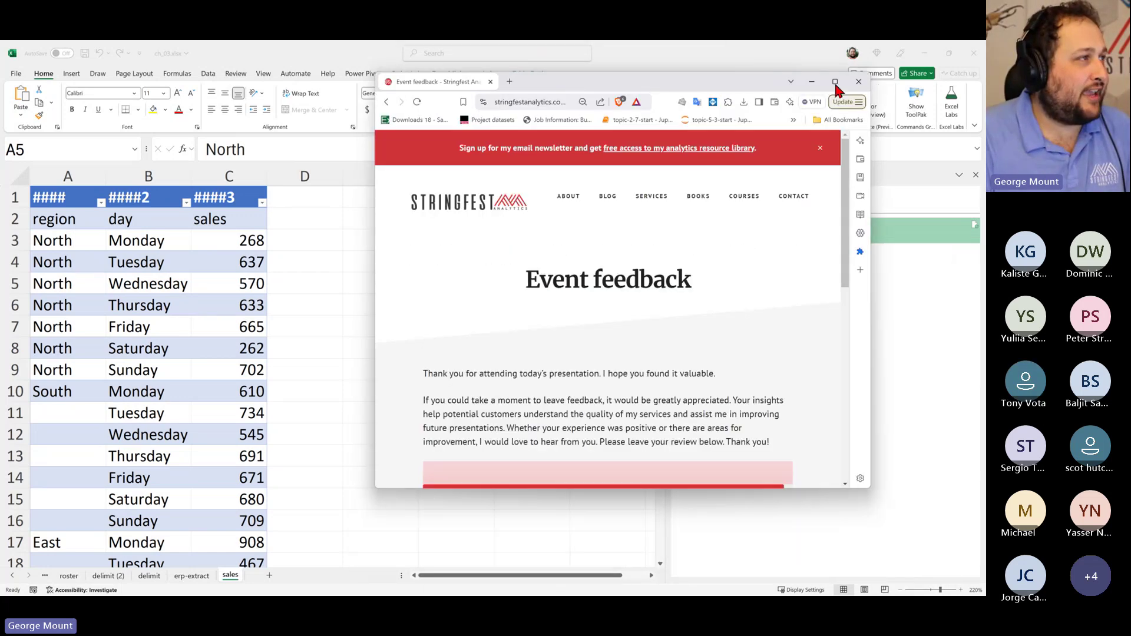
pyautogui.click(835, 82)
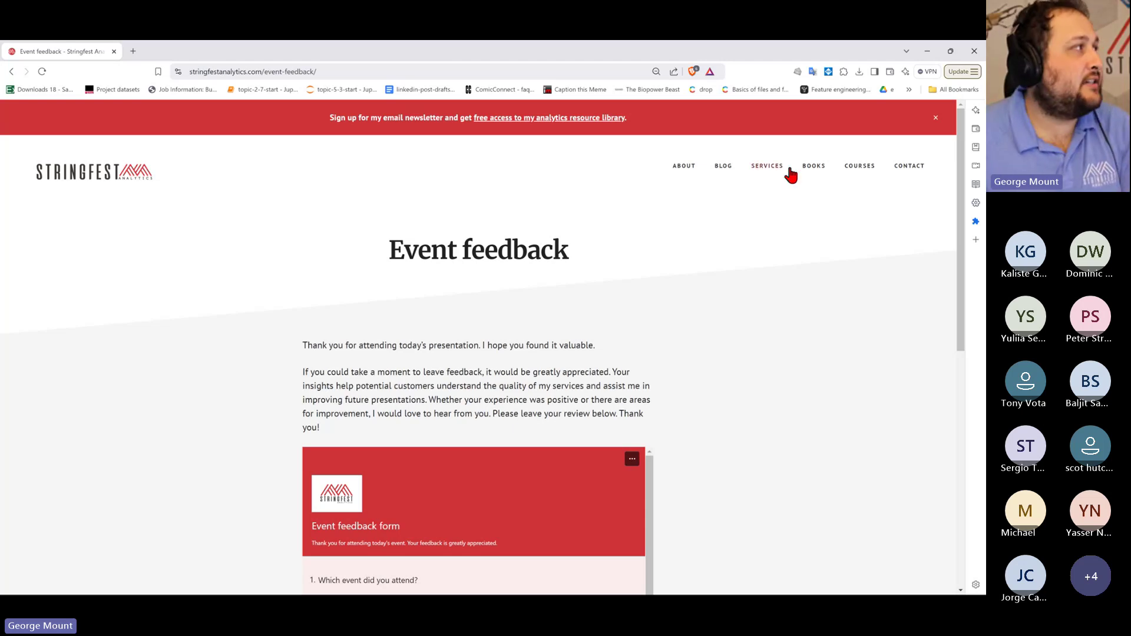
pyautogui.click(353, 72)
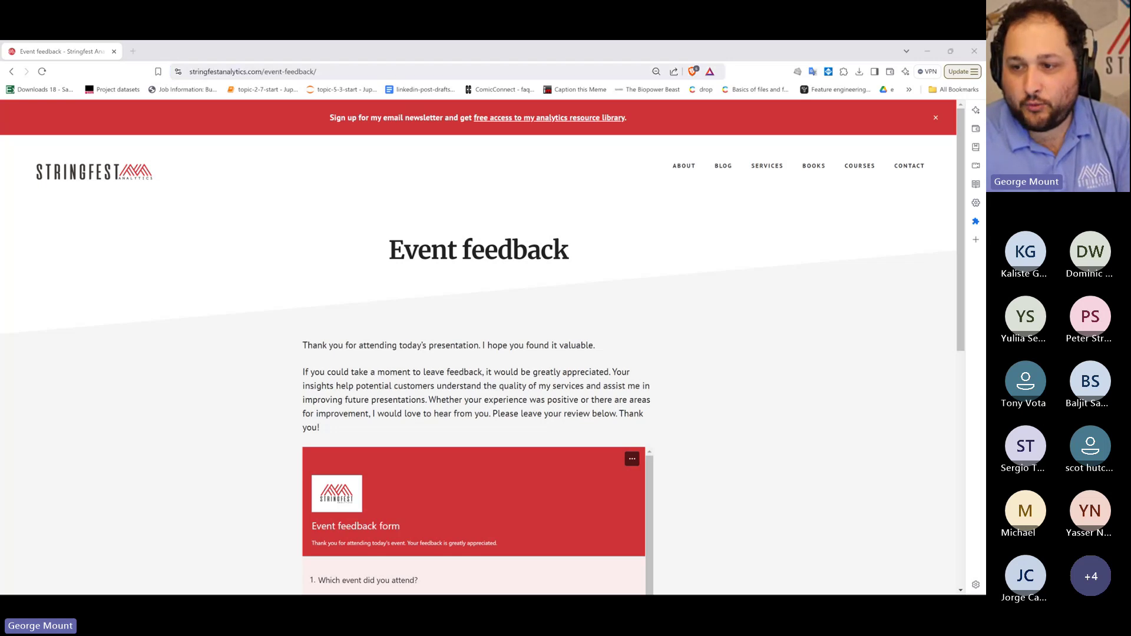
# Zoom the feedback form to 110% and scroll through its questions
pyautogui.scroll(-3, 871, 381)
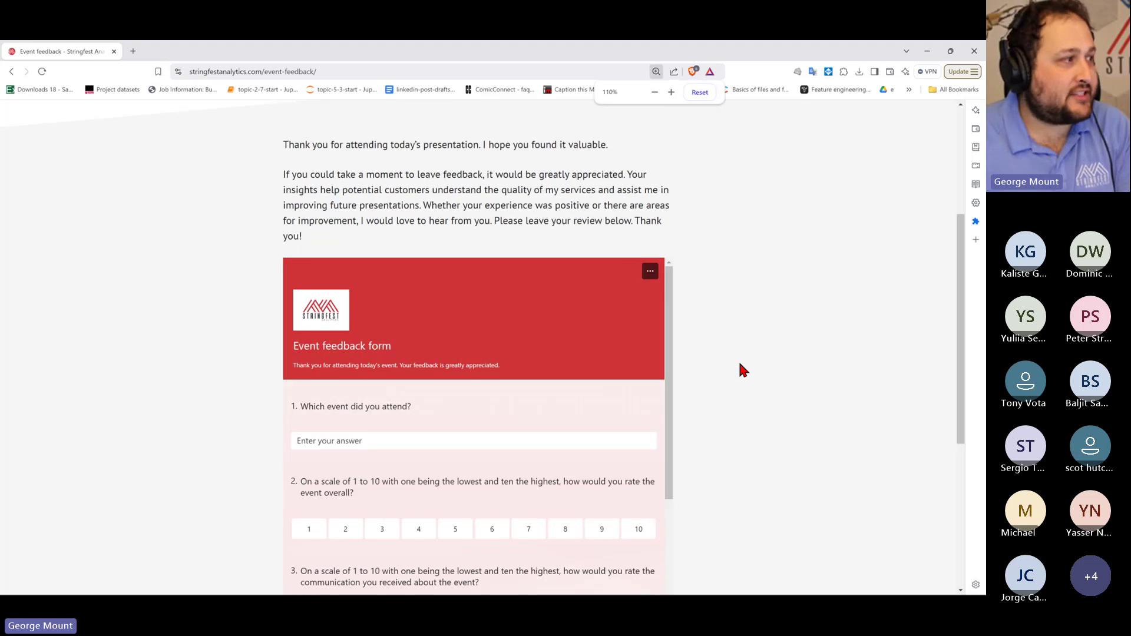
pyautogui.hotkey('ctrl', '+')
pyautogui.scroll(-3, 739, 370)
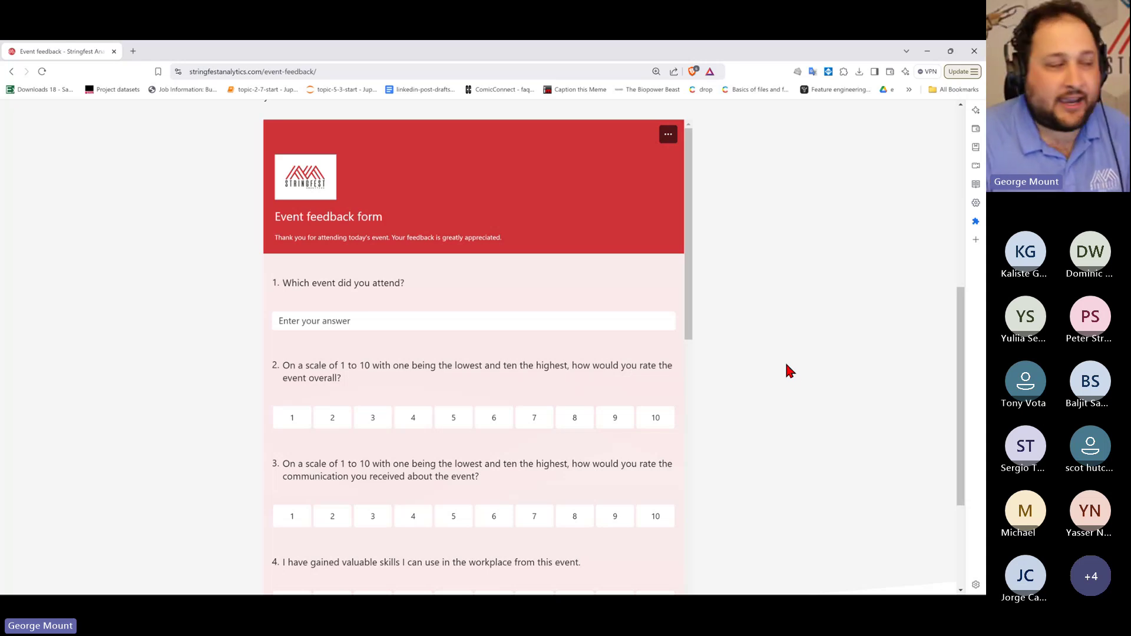
pyautogui.scroll(-10, 789, 371)
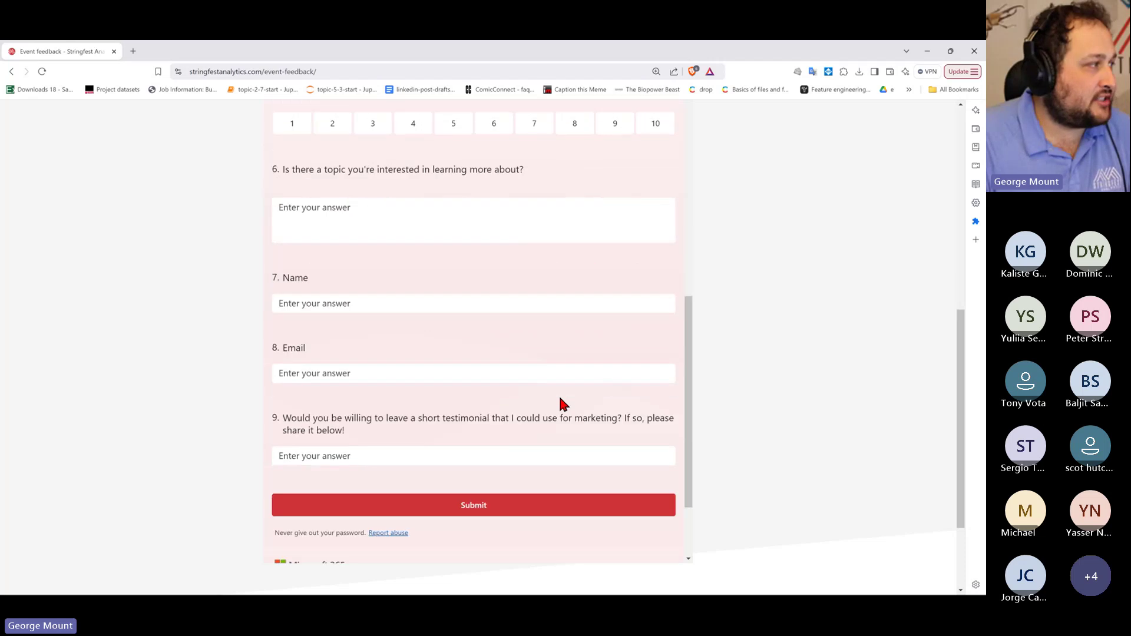
pyautogui.scroll(10, 562, 404)
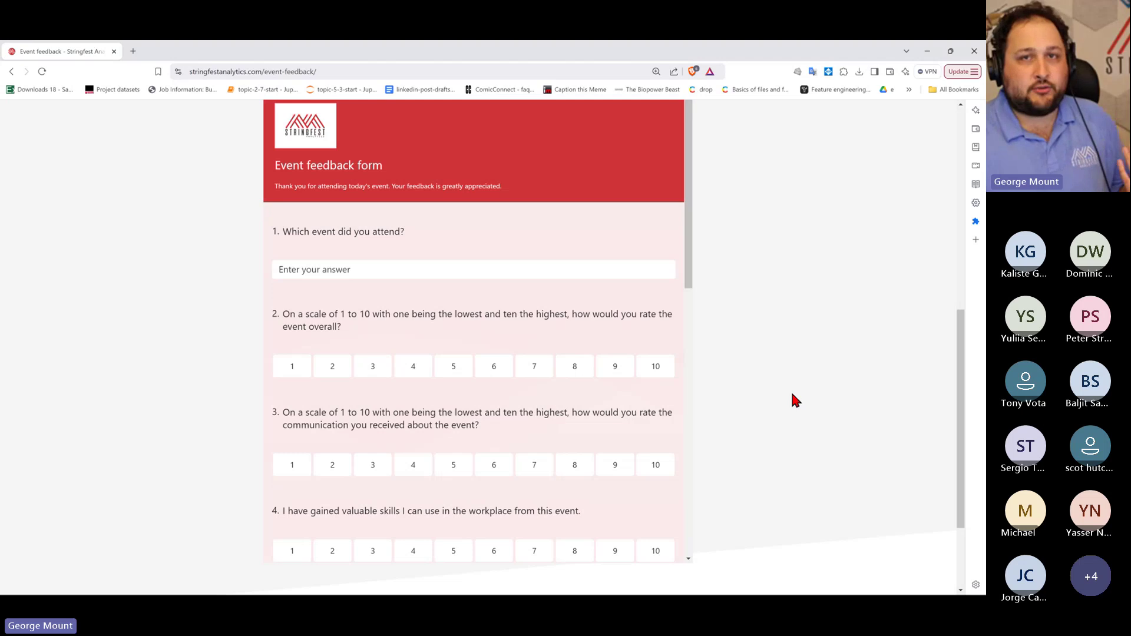
pyautogui.scroll(-10, 531, 404)
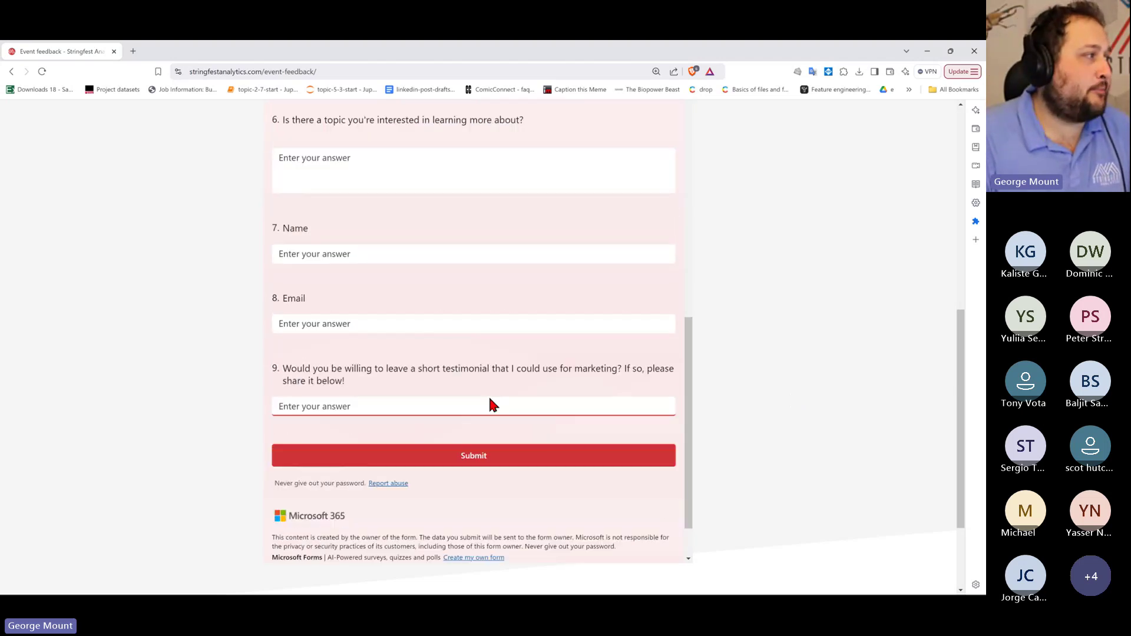
pyautogui.scroll(2, 492, 406)
pyautogui.click(343, 285)
pyautogui.scroll(-3, 354, 294)
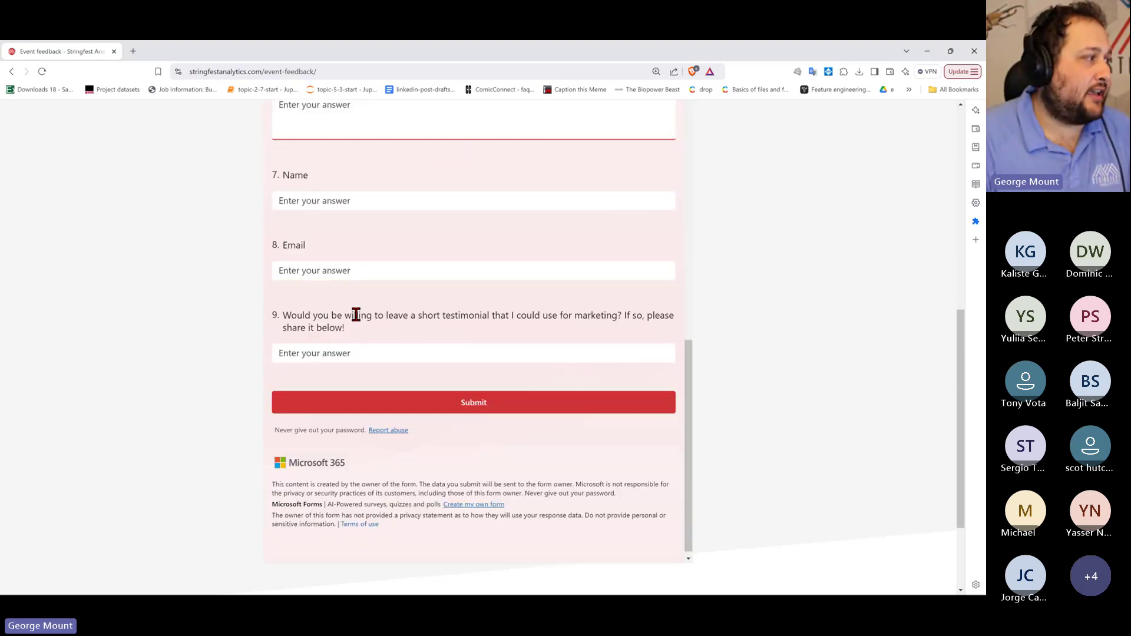
pyautogui.click(382, 347)
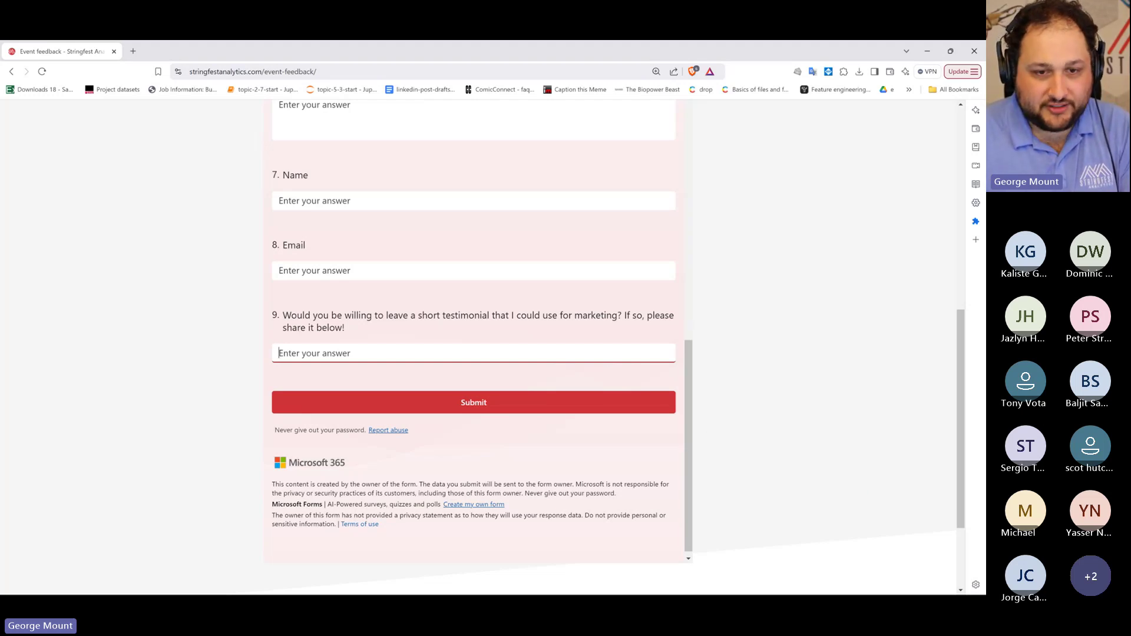
# Go to the exercises folder and open the mdae-exercises-by-chapter slide deck
pyautogui.hotkey('alt', 'Tab')
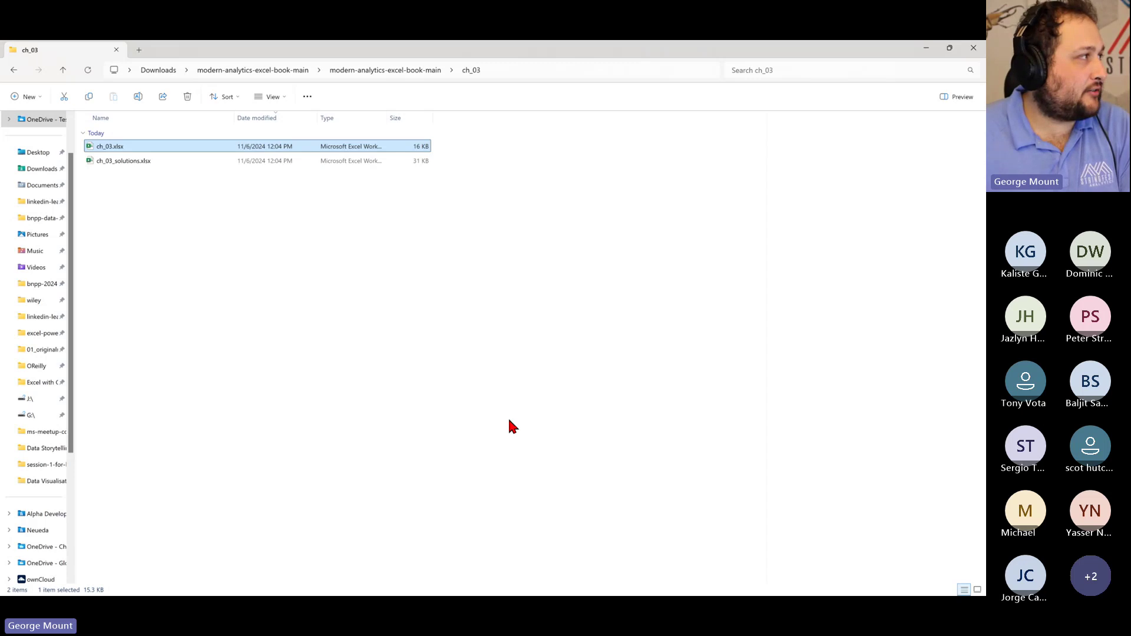
pyautogui.click(350, 70)
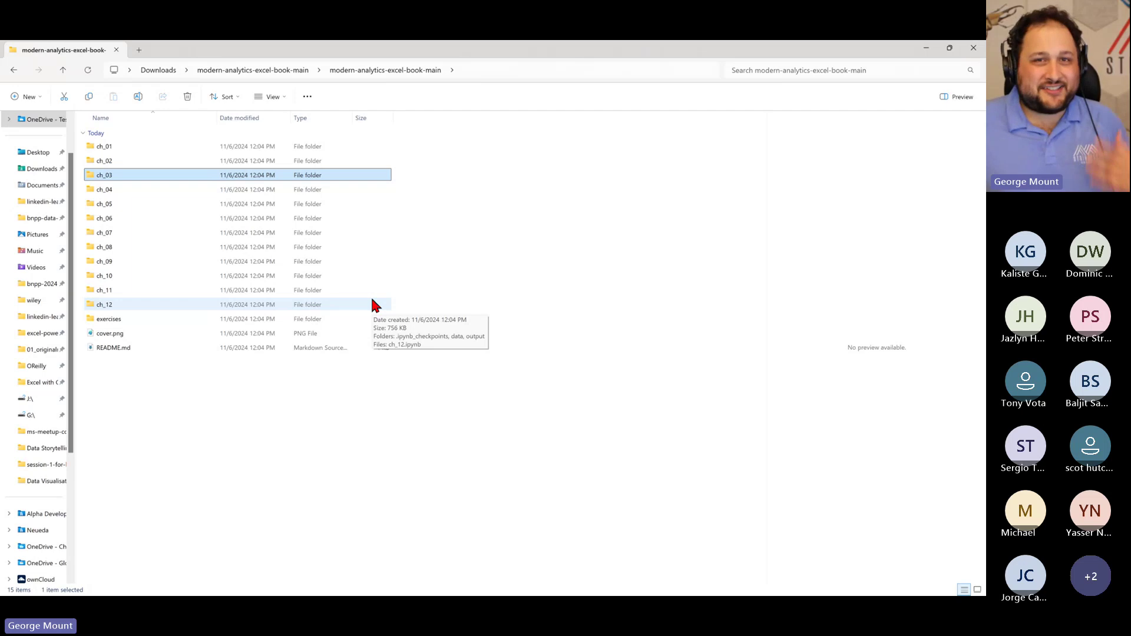
pyautogui.doubleClick(177, 320)
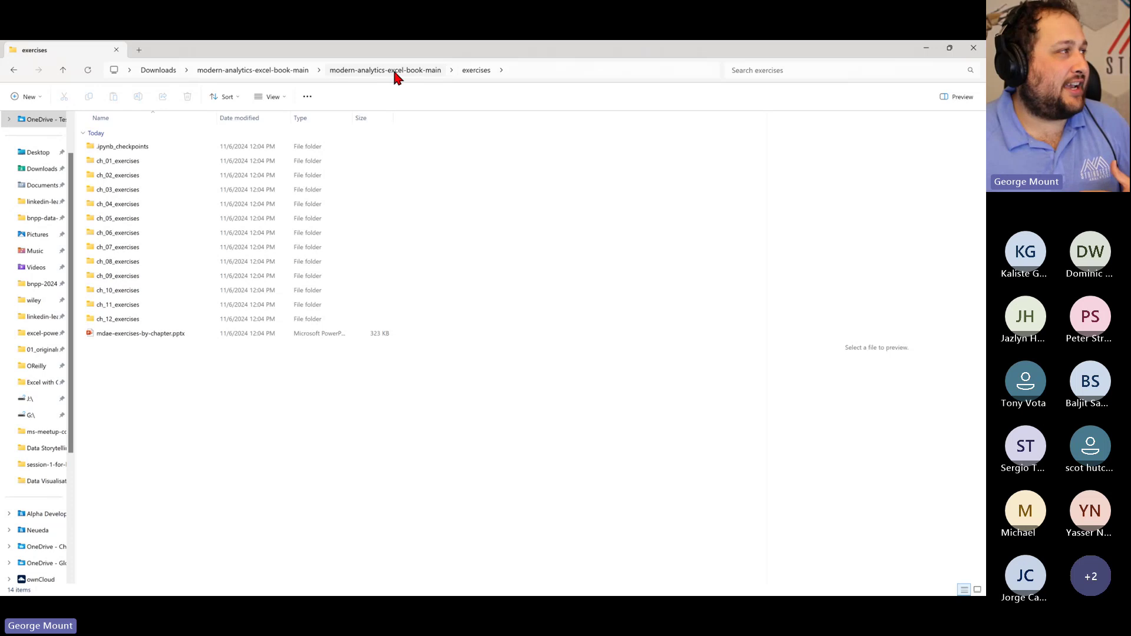
pyautogui.doubleClick(140, 339)
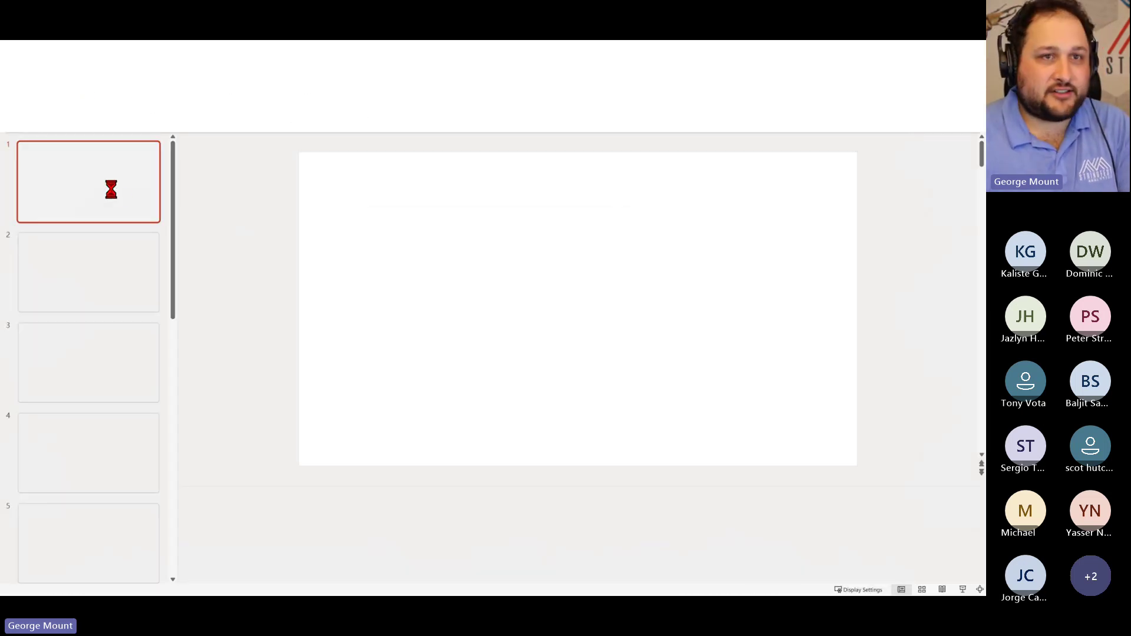
# Open the ch_03_exercises folder in File Explorer
pyautogui.hotkey('alt', 'Tab')
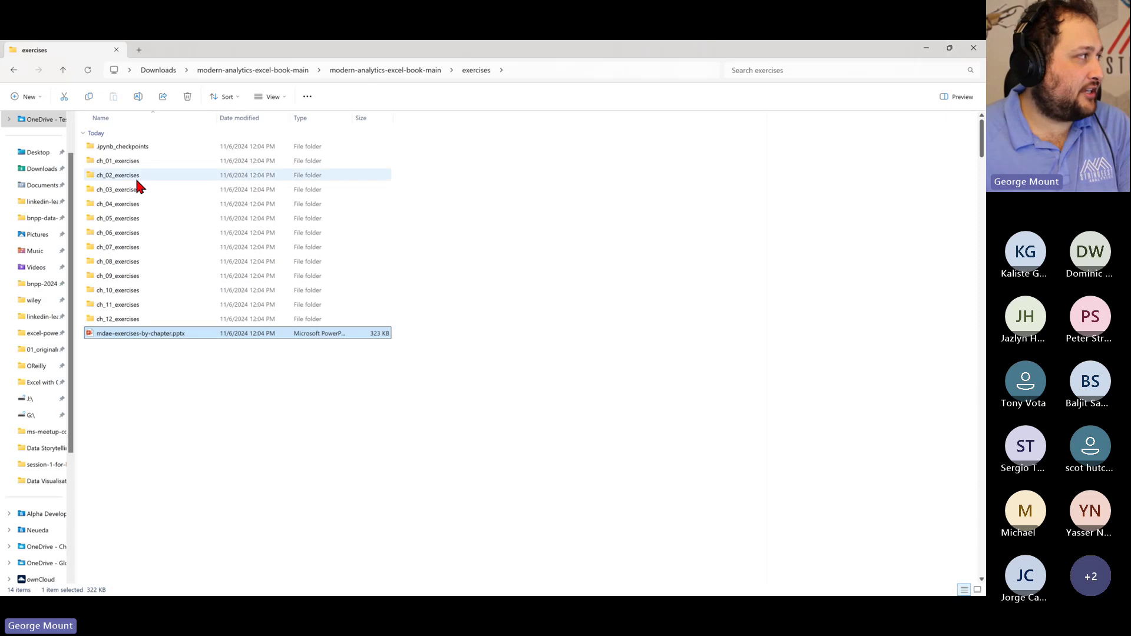
pyautogui.click(135, 189)
pyautogui.doubleClick(136, 189)
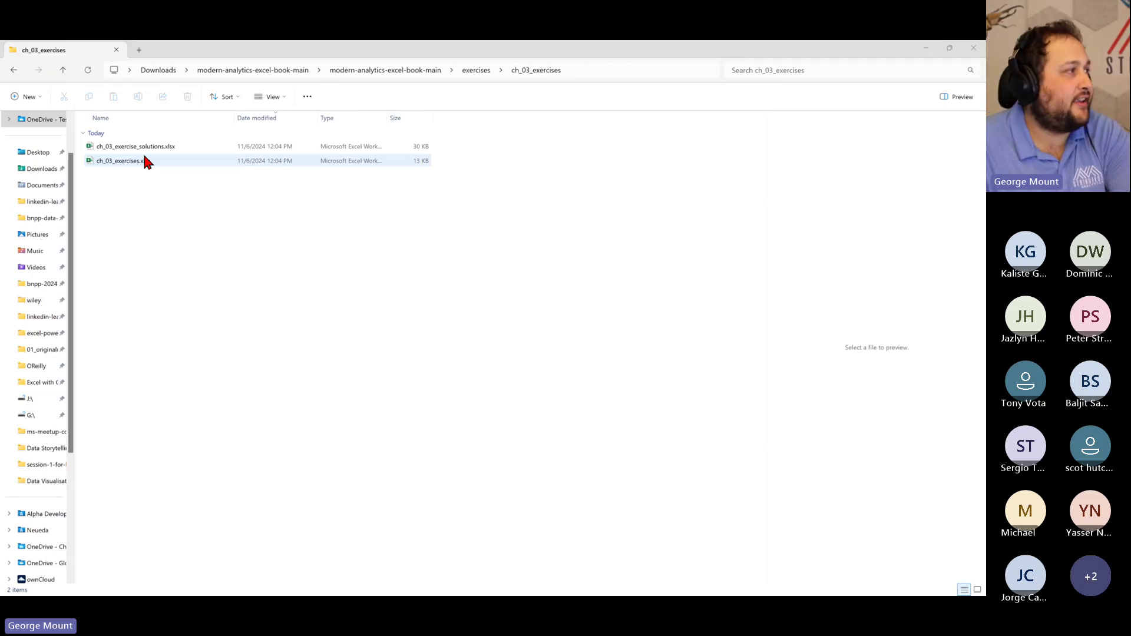
# Present the deck to the Transforming rows exercises slide, then open ch_03_exercises.xlsx
pyautogui.hotkey('alt', 'Tab')
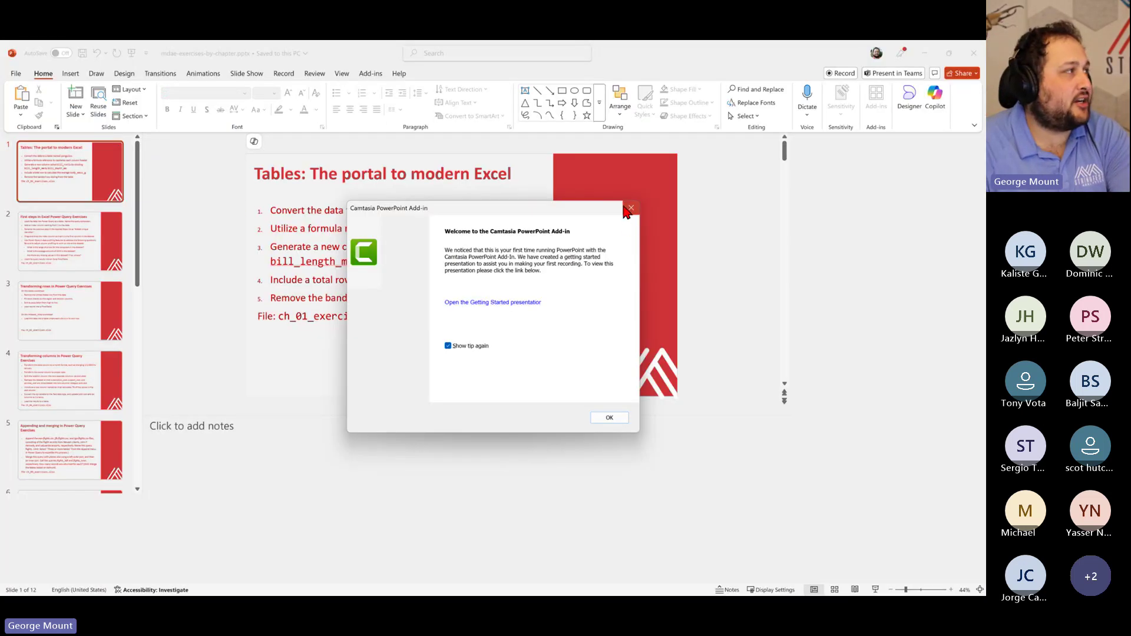
pyautogui.click(630, 208)
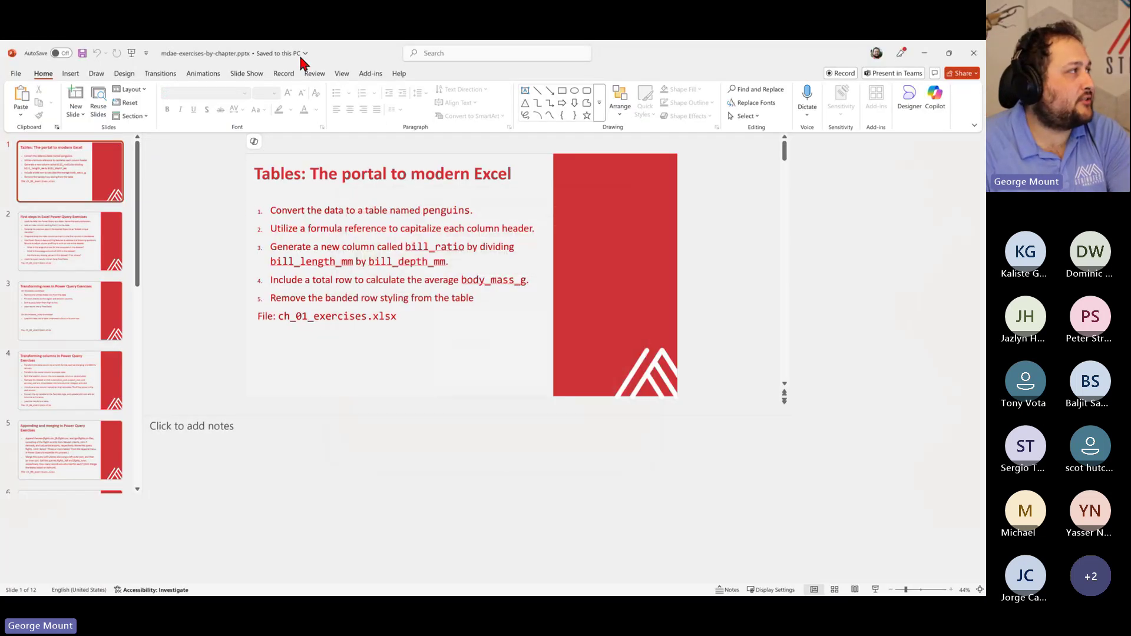
pyautogui.click(241, 73)
pyautogui.click(25, 109)
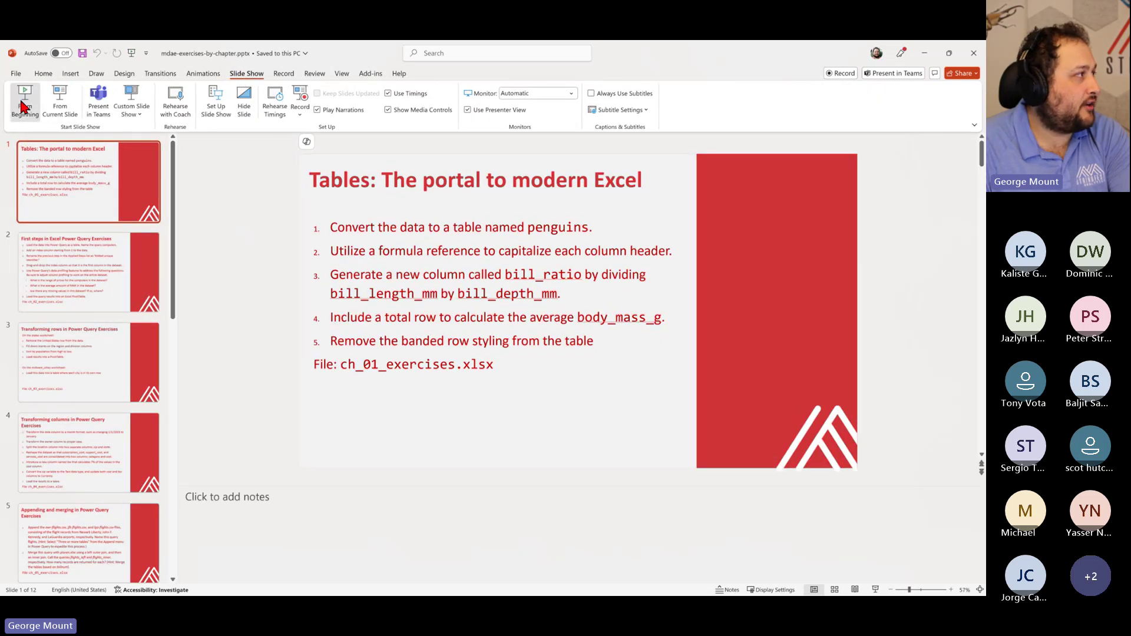
pyautogui.press('Right')
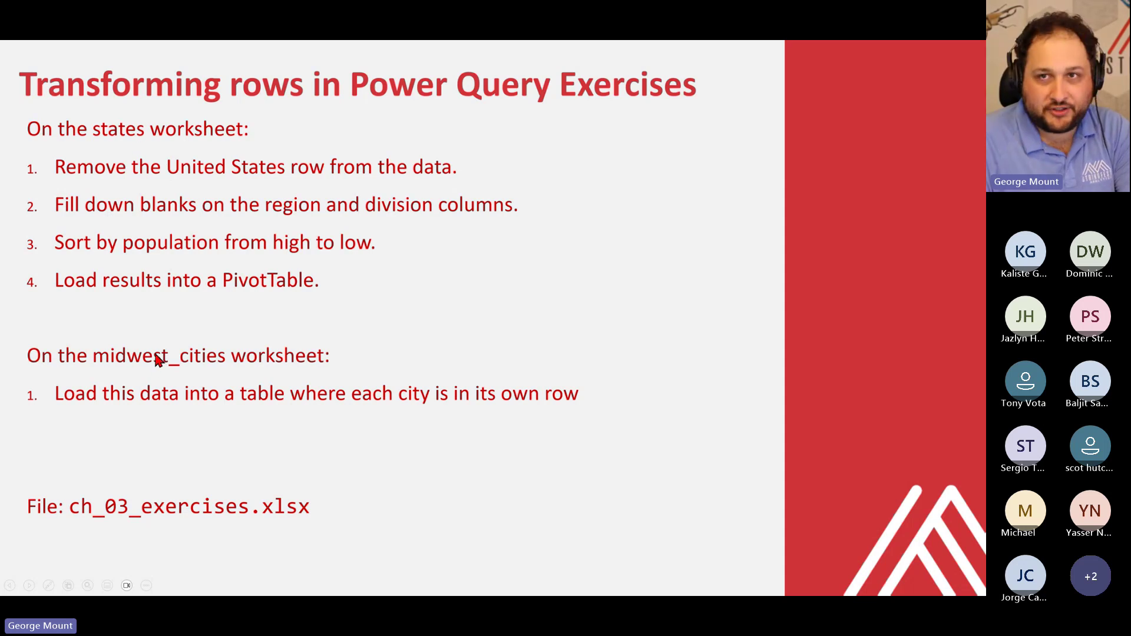
pyautogui.hotkey('alt', 'Tab')
pyautogui.doubleClick(128, 160)
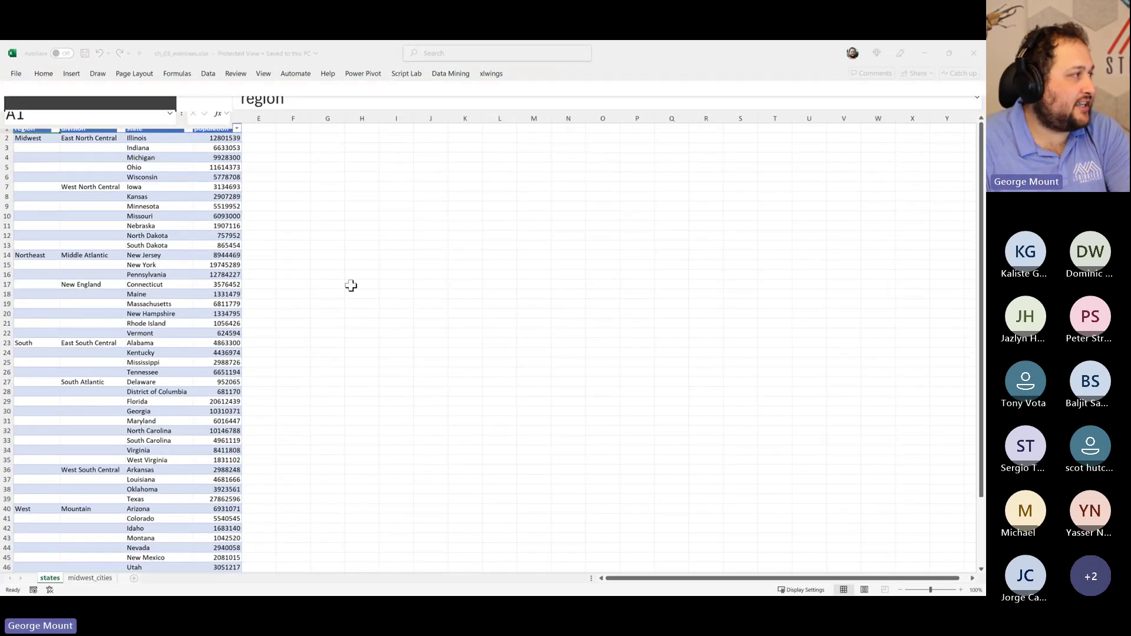
# Enable editing and review the blank division cells on the states sheet
pyautogui.click(353, 286)
pyautogui.click(89, 257)
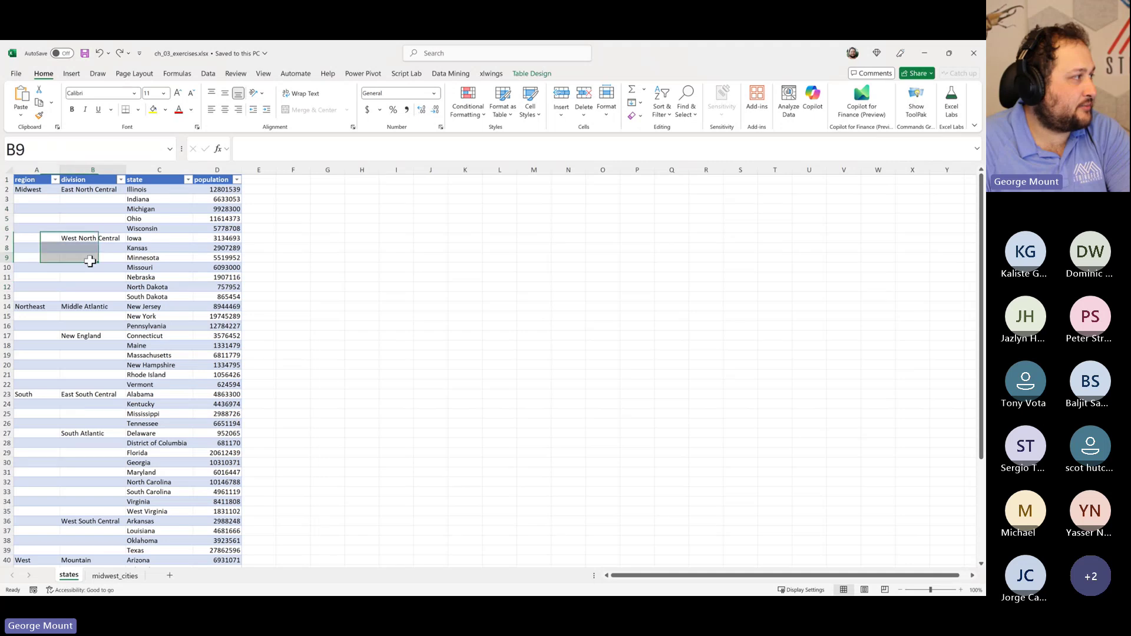
pyautogui.click(117, 559)
# Review the comma-separated city lists in B4:B8 of the midwest_cities sheet
pyautogui.click(125, 576)
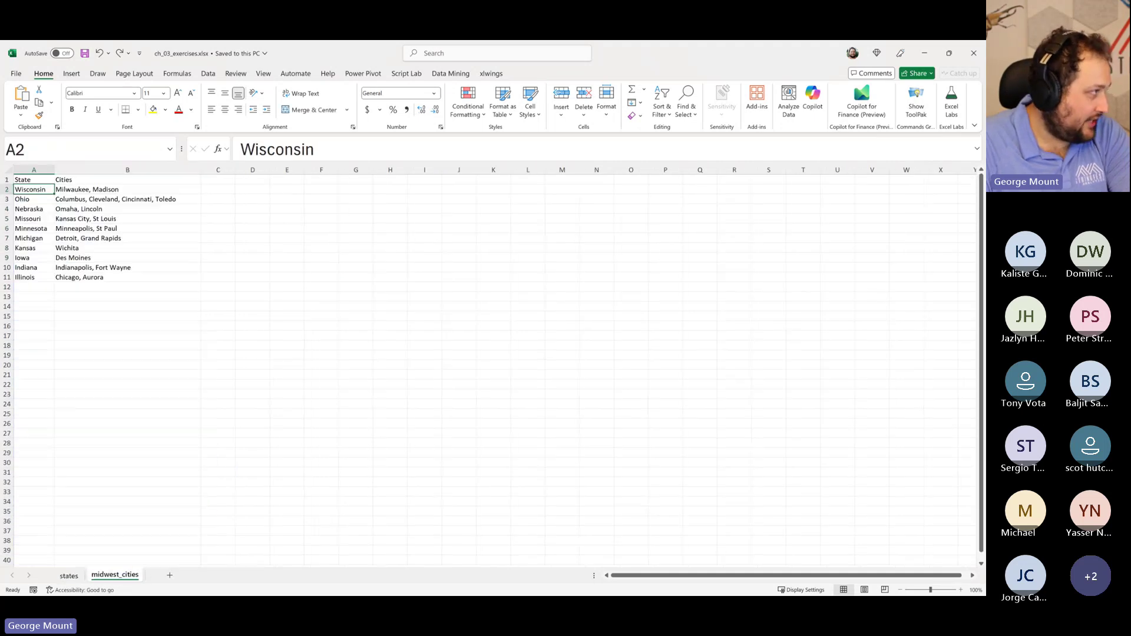
pyautogui.click(88, 247)
pyautogui.moveTo(88, 209); pyautogui.dragTo(94, 252)
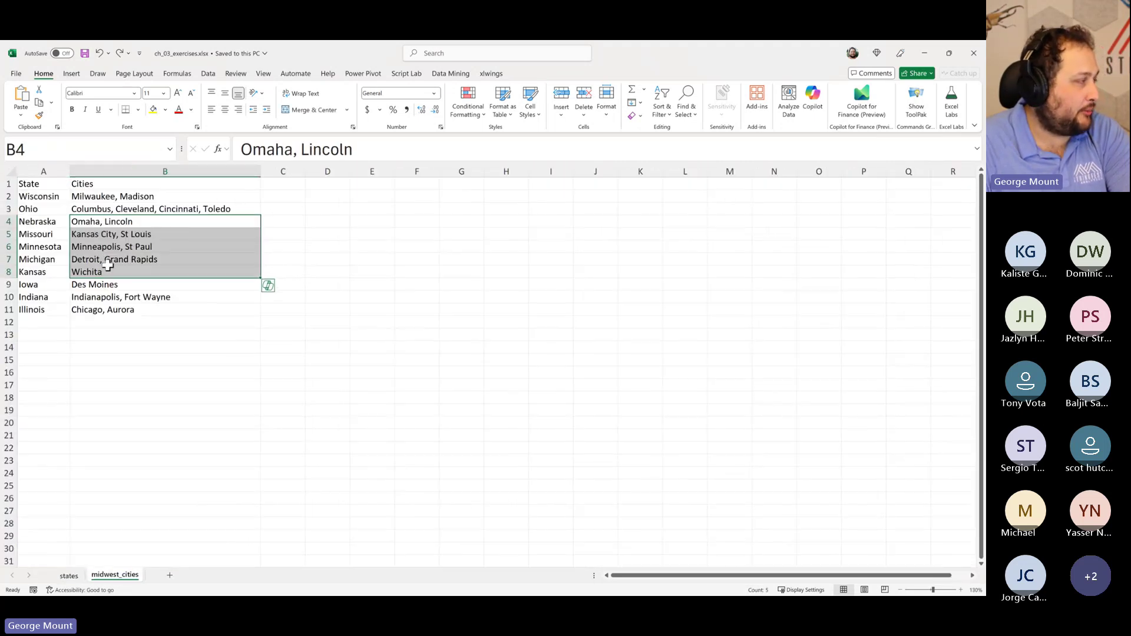
pyautogui.scroll(3, 106, 253)
pyautogui.click(147, 201)
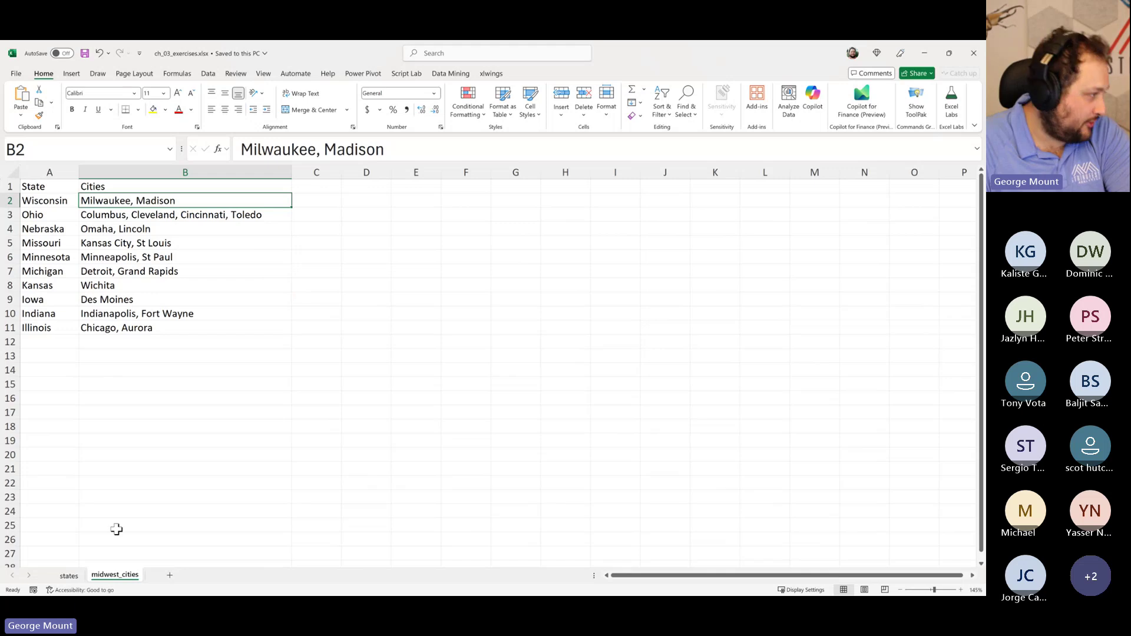
# Return to the states sheet and minimize both workbooks to reveal File Explorer
pyautogui.click(69, 575)
pyautogui.scroll(1, 65, 242)
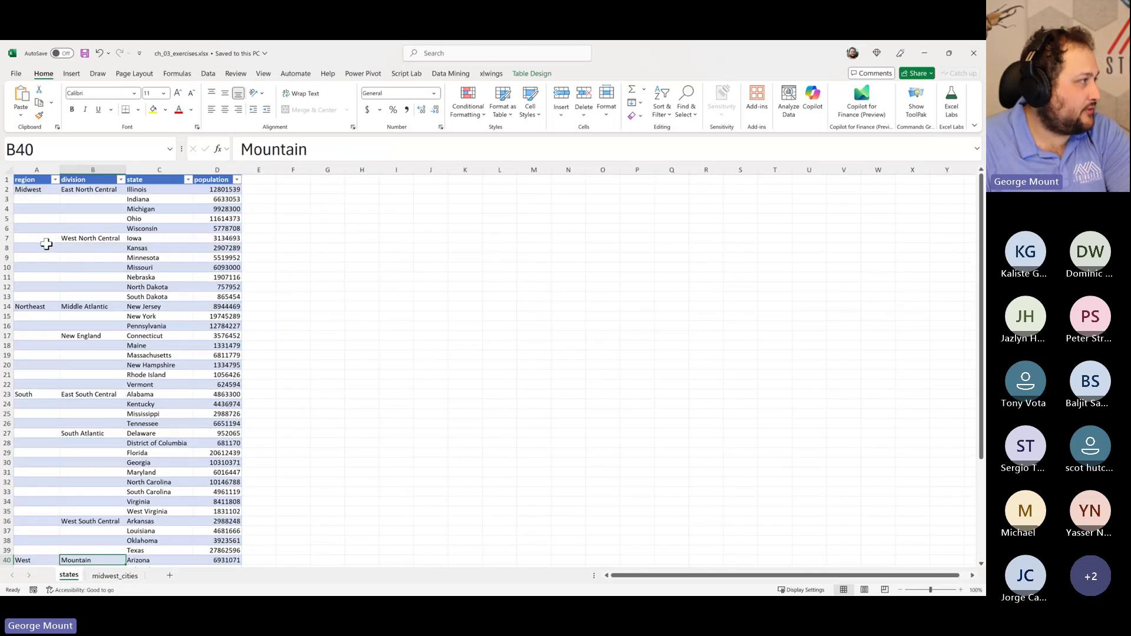
pyautogui.moveTo(46, 221); pyautogui.dragTo(88, 257)
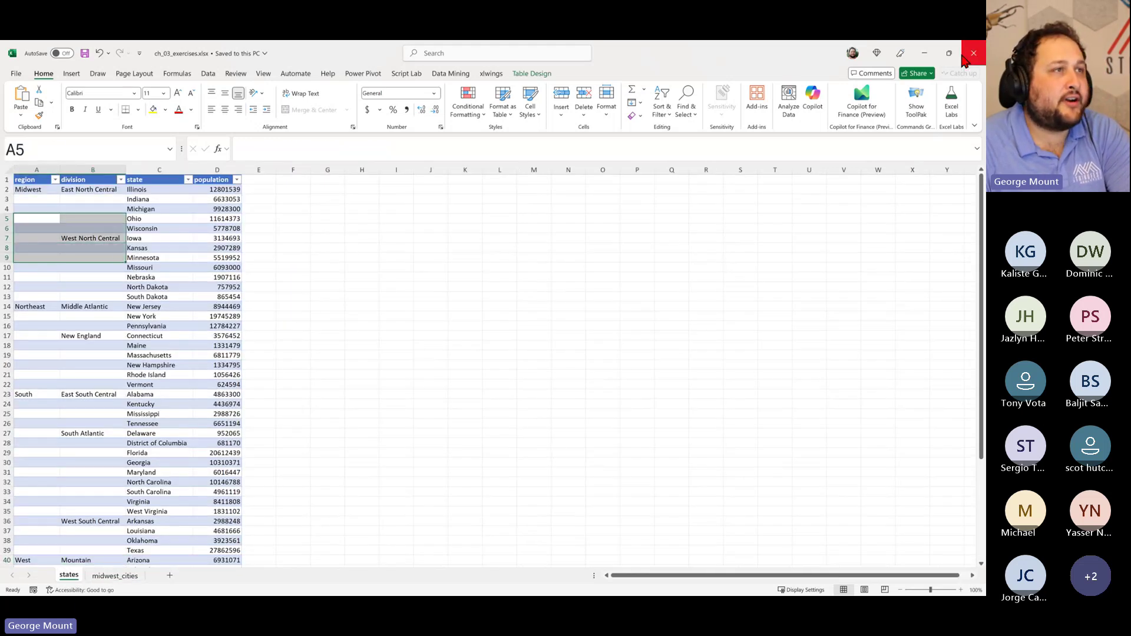
pyautogui.click(930, 56)
pyautogui.click(929, 58)
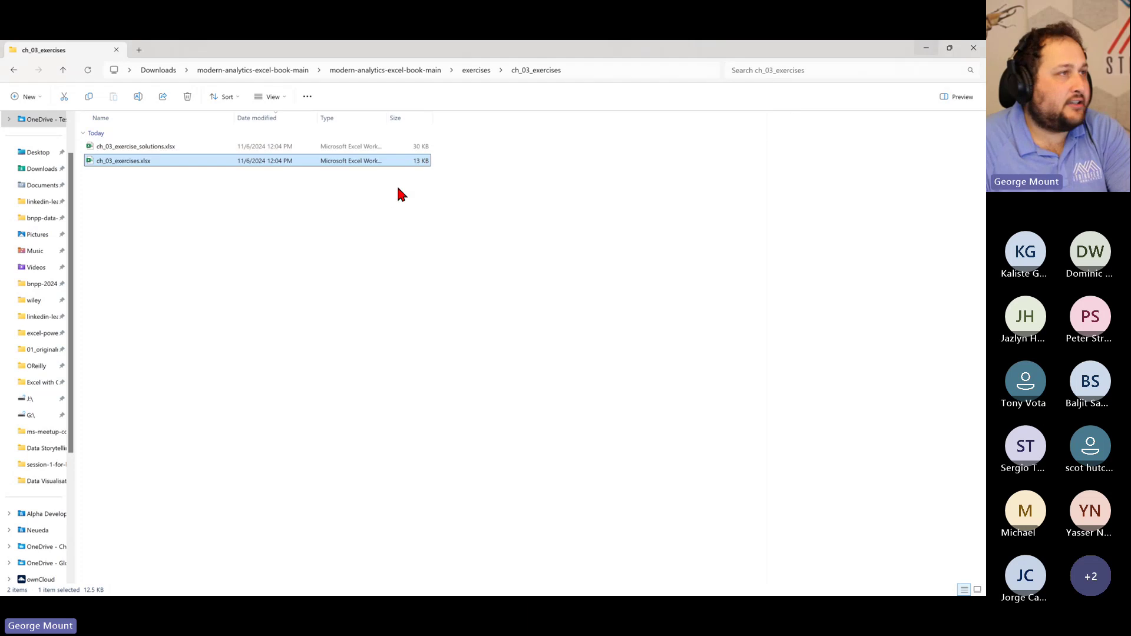
# Switch back to the Transforming rows exercises slide show, with the Clock timers beside it
pyautogui.hotkey('alt', 'Tab')
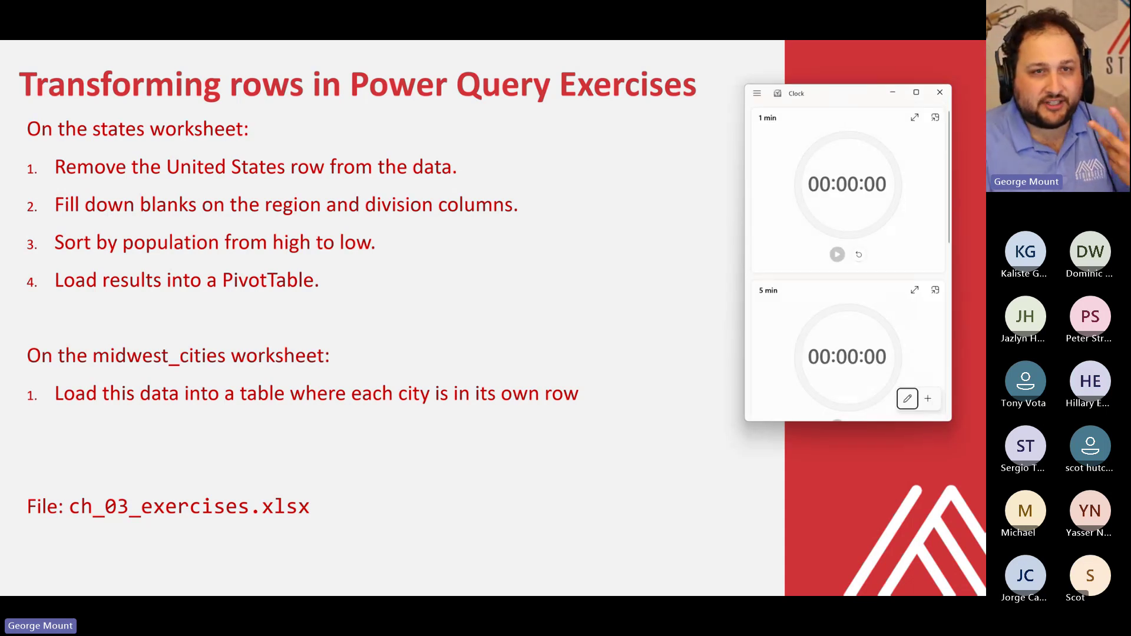
# Change the 1 min timer to 00:07:30, save it, and start the countdown
pyautogui.click(841, 186)
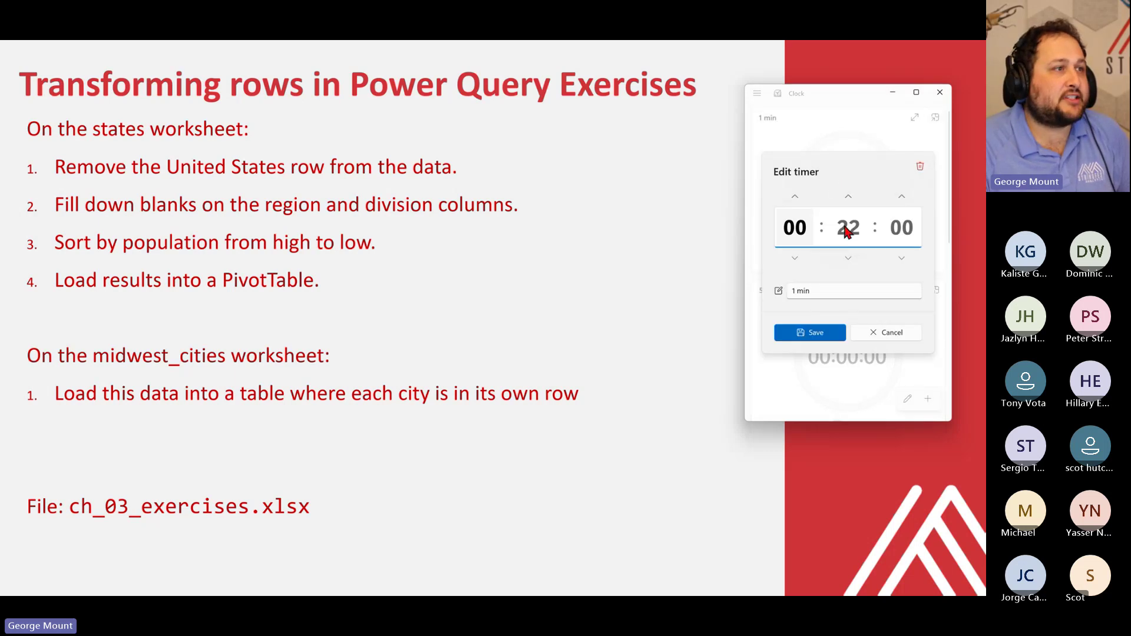
pyautogui.write('07')
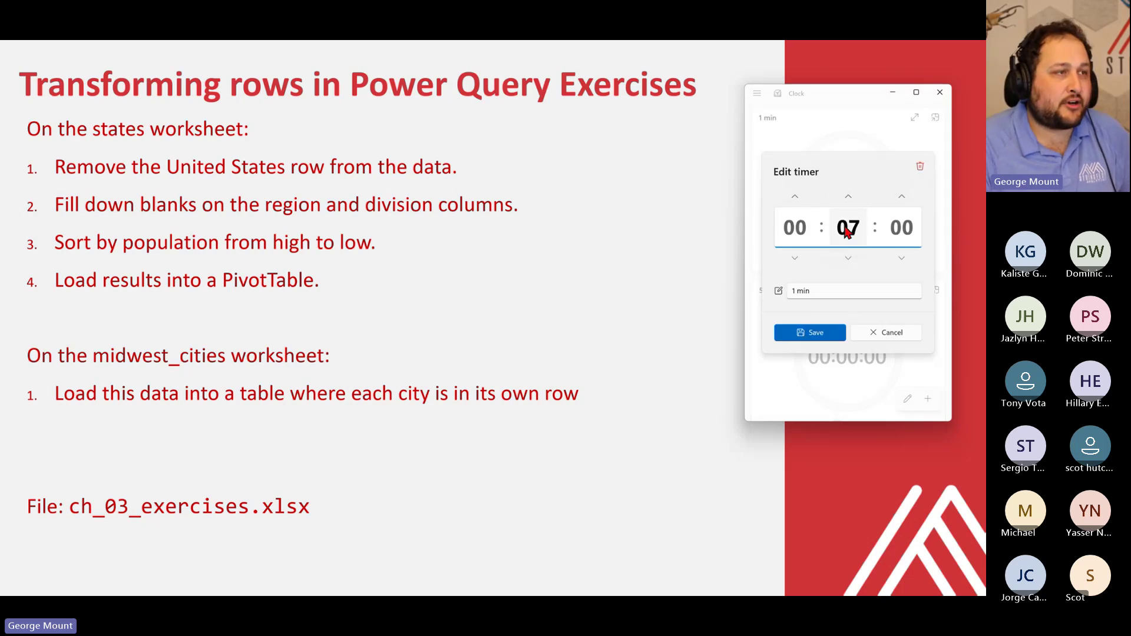
pyautogui.click(900, 231)
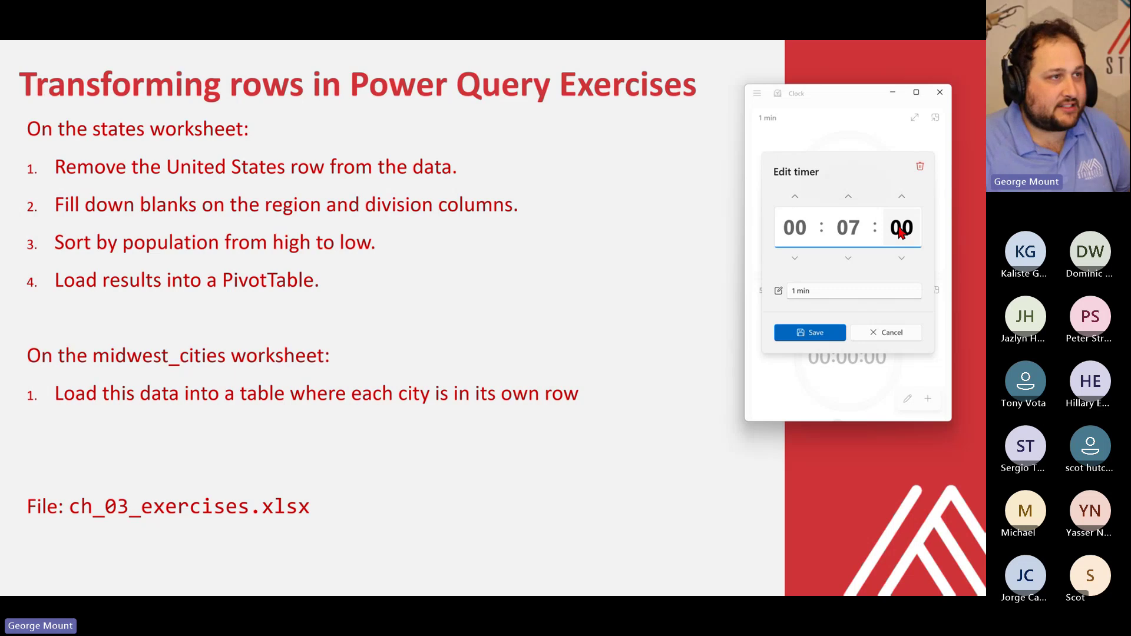
pyautogui.write('3')
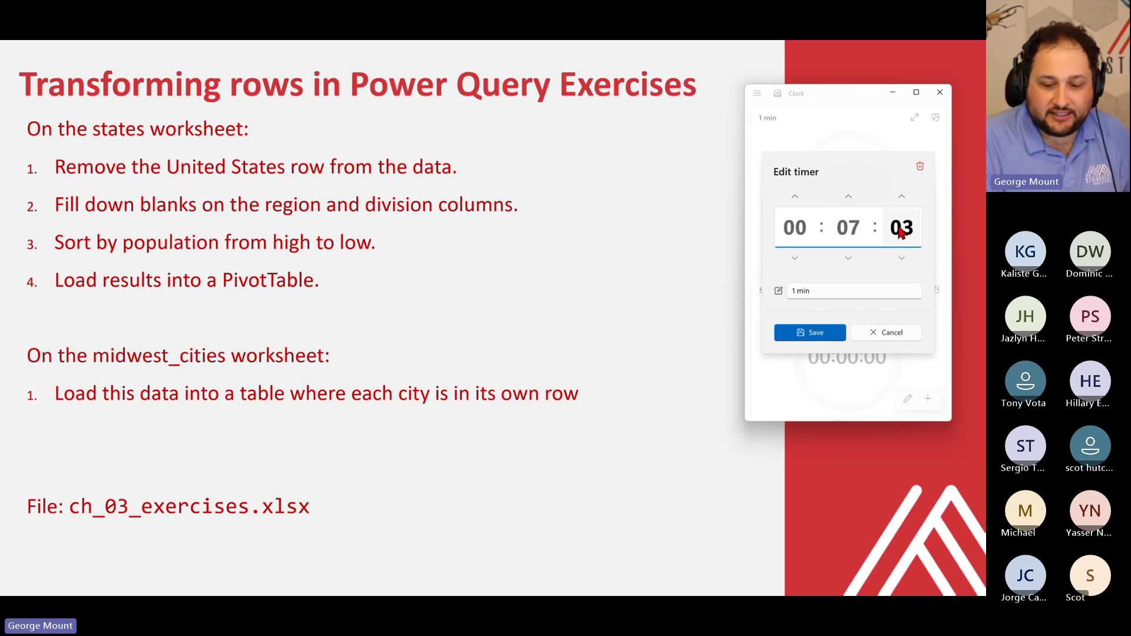
pyautogui.write('0')
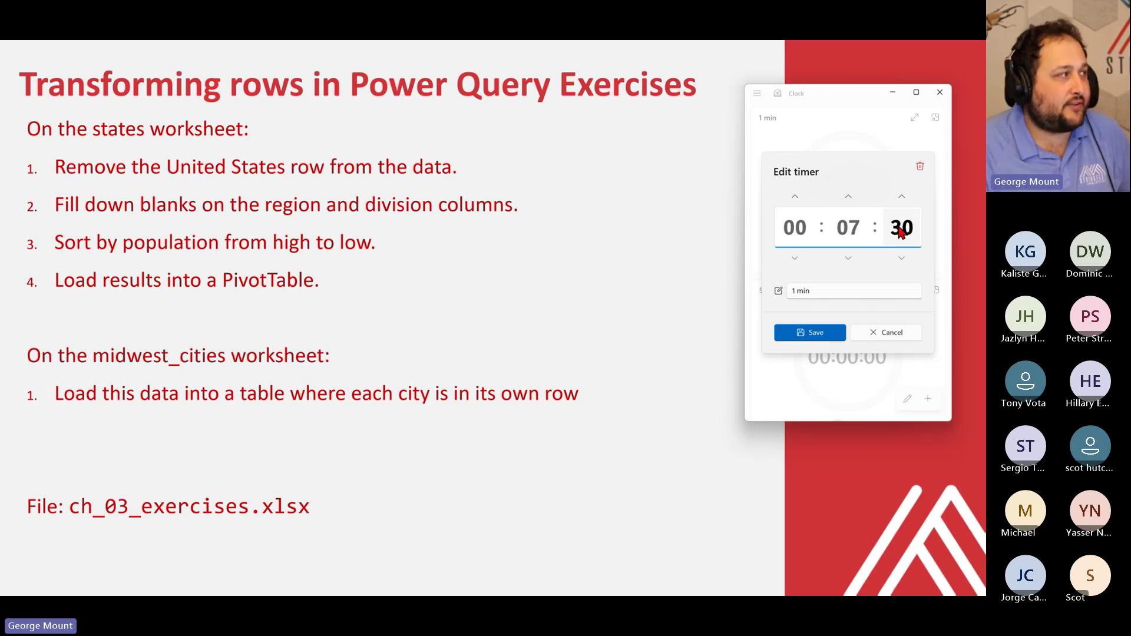
pyautogui.click(816, 336)
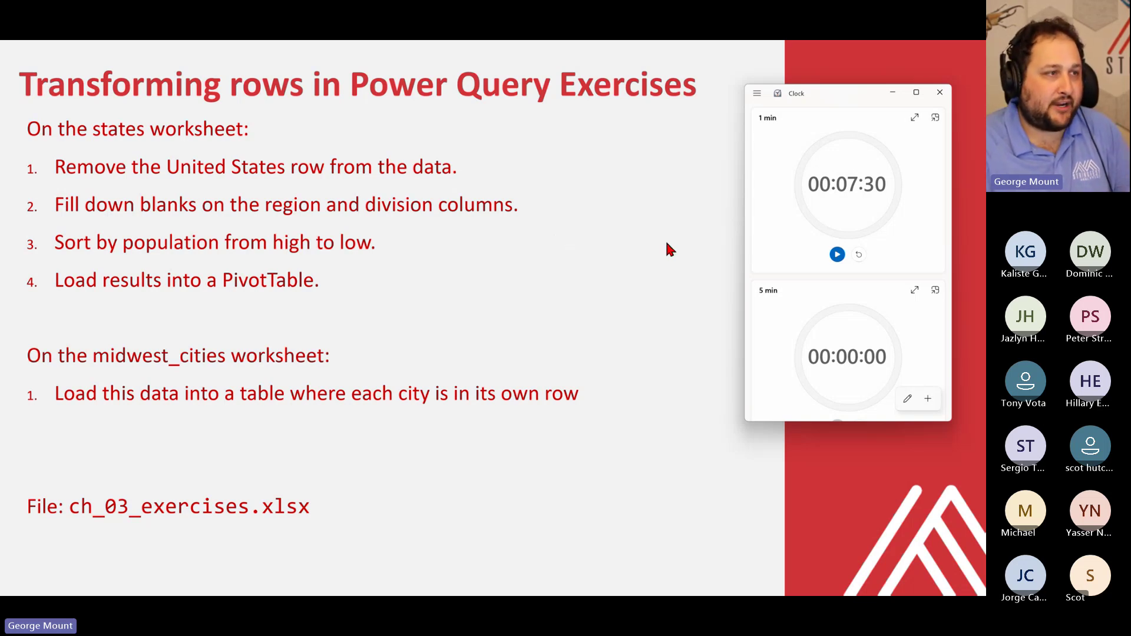
pyautogui.click(856, 256)
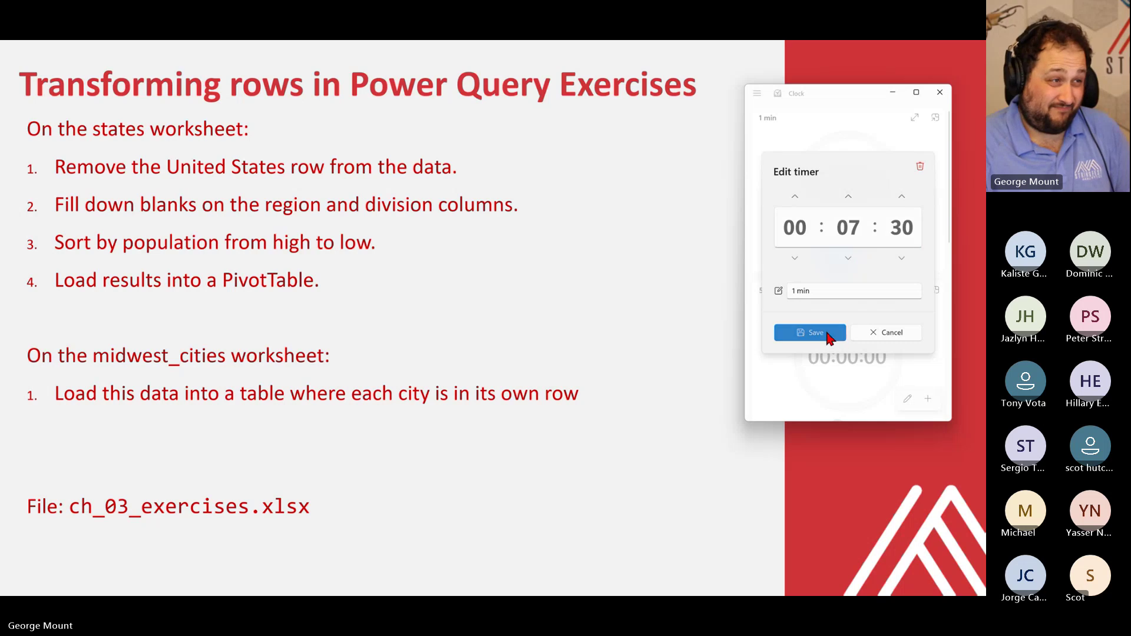
pyautogui.click(827, 334)
pyautogui.click(837, 252)
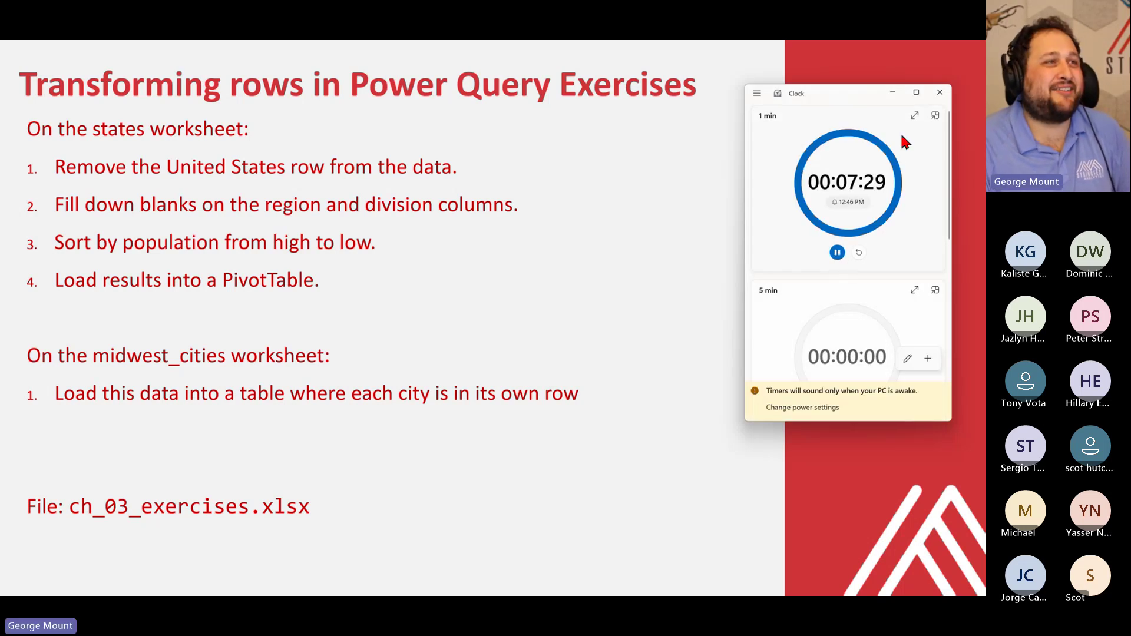
# Float the countdown as a compact always-on-top timer, then cycle through Snagit to the feedback form
pyautogui.click(934, 115)
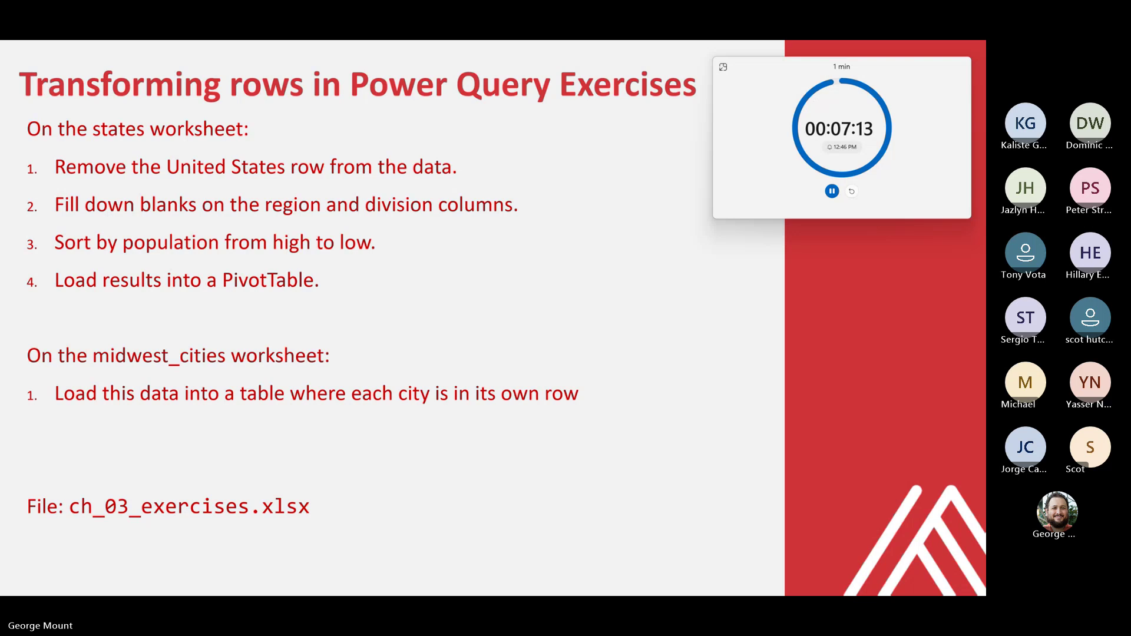
pyautogui.hotkey('alt', 'Tab')
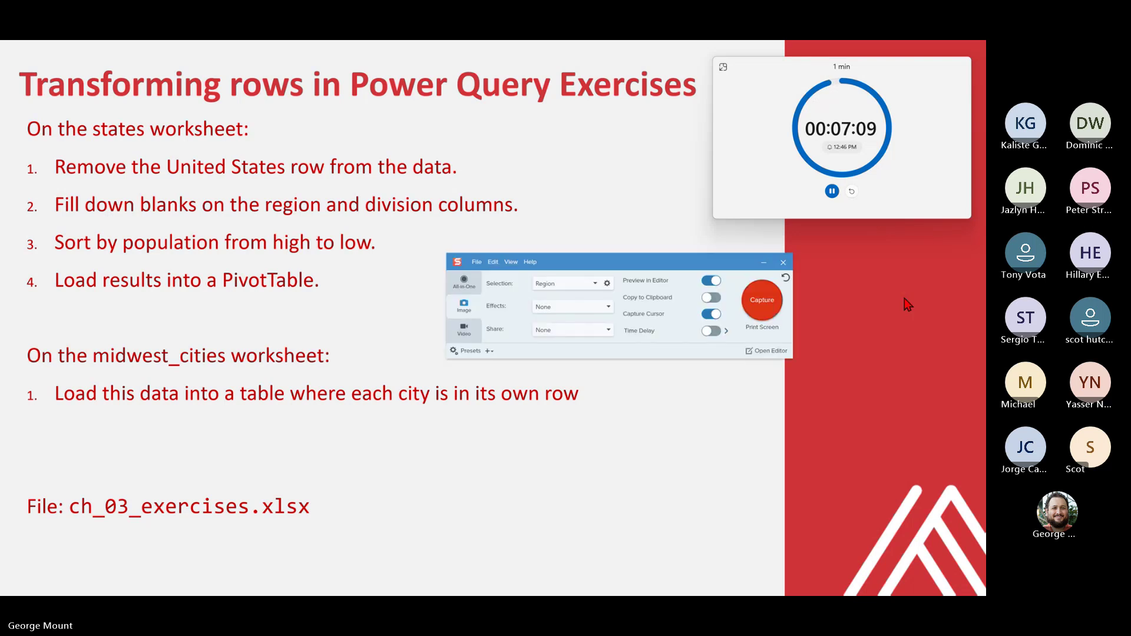
pyautogui.hotkey('alt', 'Tab')
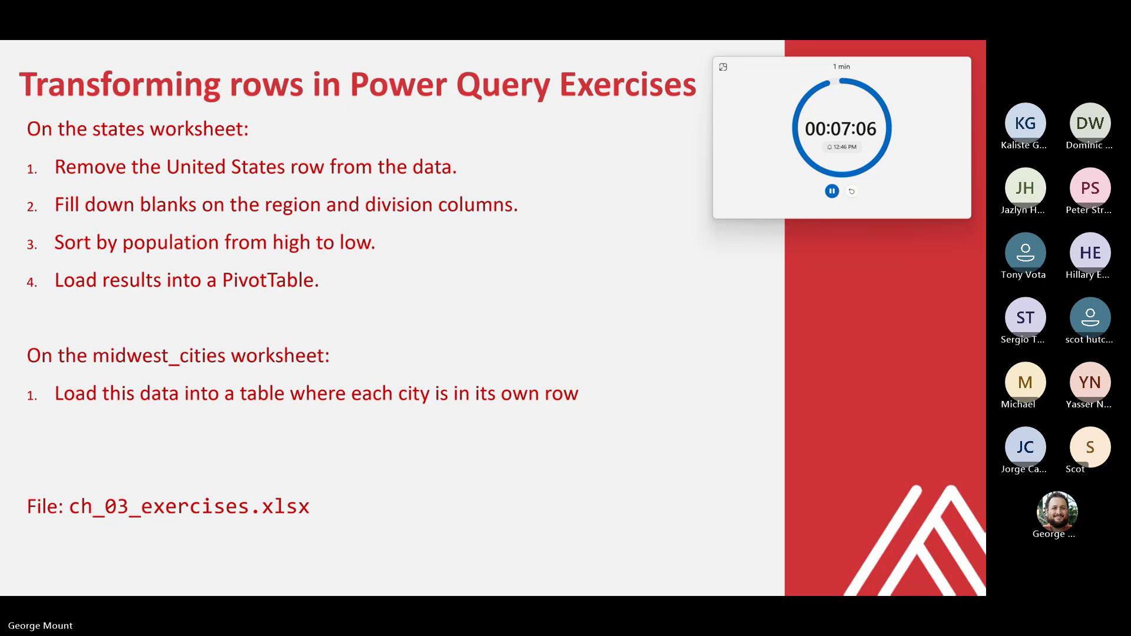
pyautogui.press('Print')
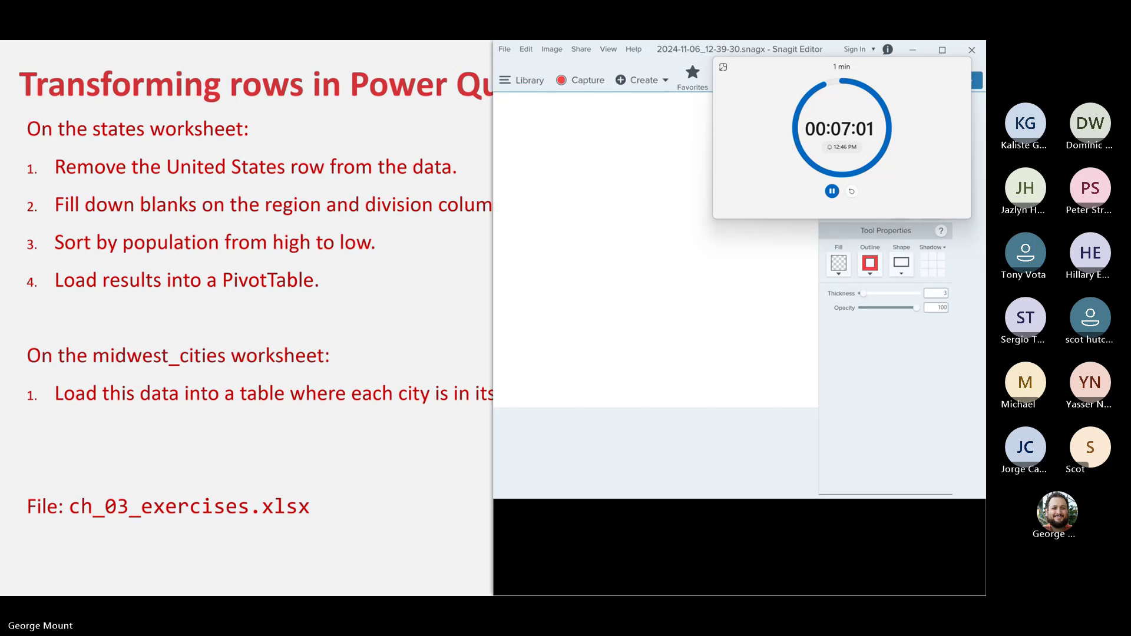
pyautogui.hotkey('alt', 'Tab')
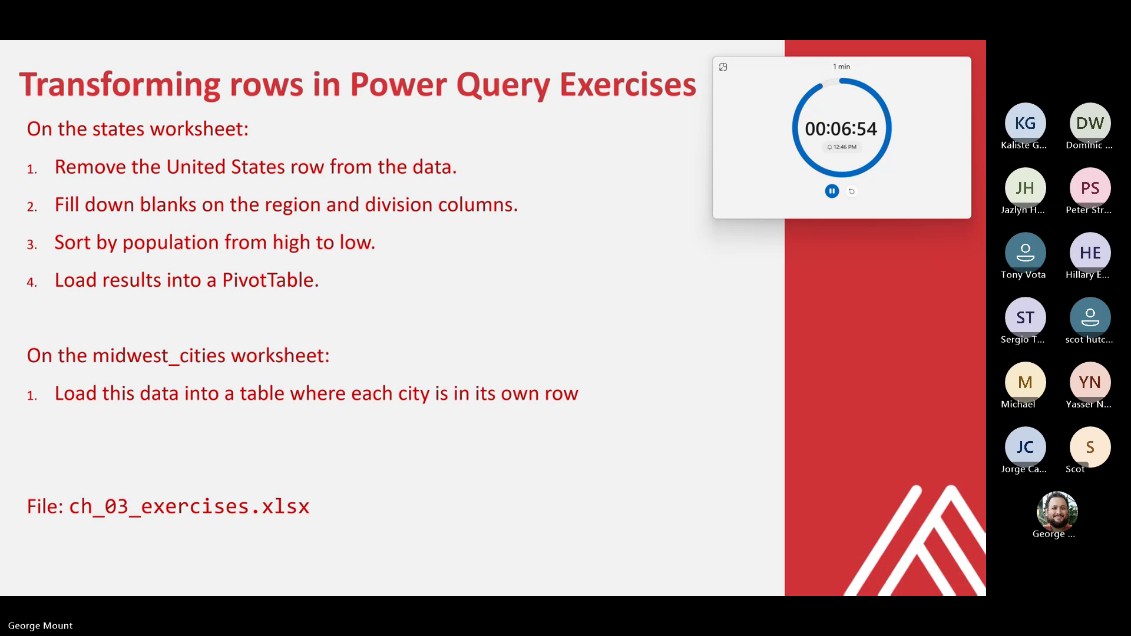
pyautogui.hotkey('alt', 'Tab')
# Click a feedback form answer field, then return to the slide while the 7:30 timer runs out
pyautogui.click(474, 357)
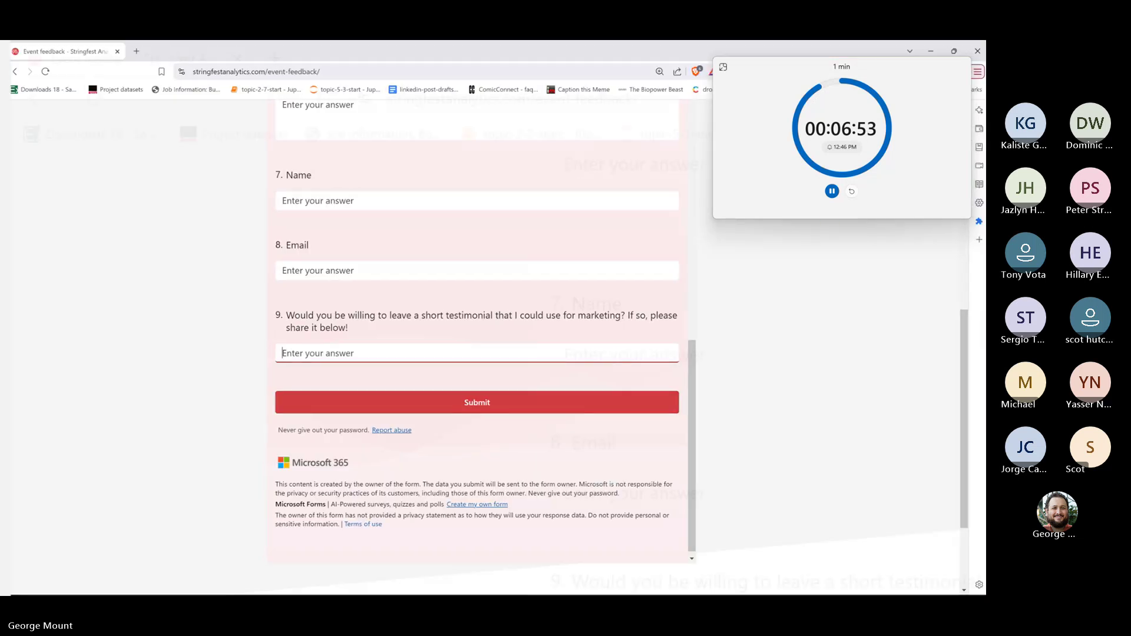
pyautogui.hotkey('alt', 'Tab')
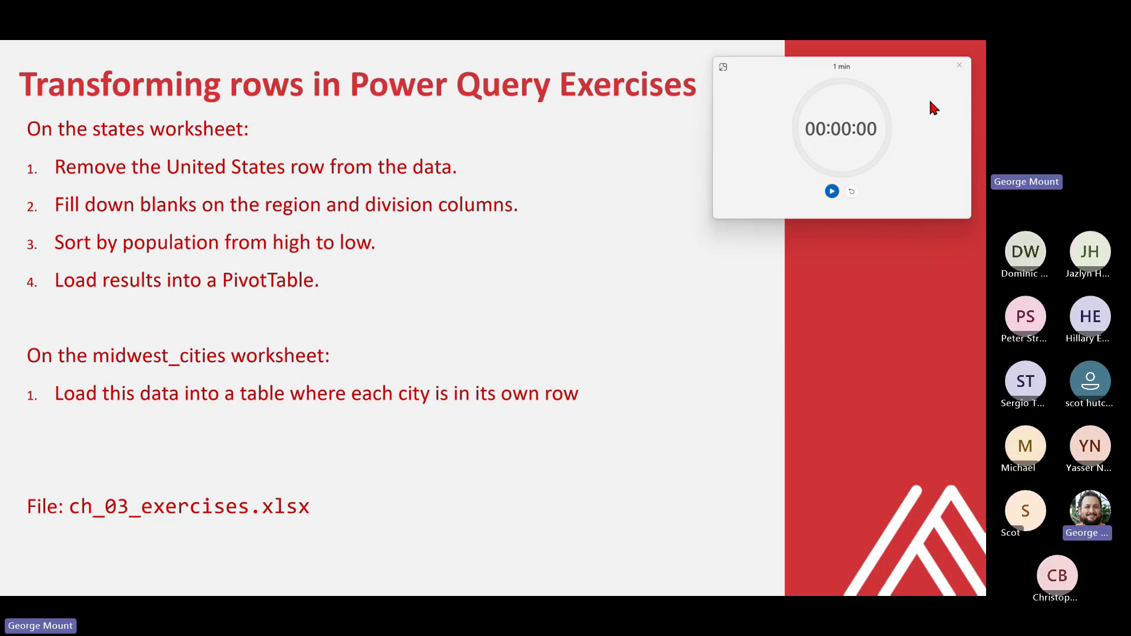
# Close the finished countdown timer and exit the PowerPoint slide show
pyautogui.click(956, 71)
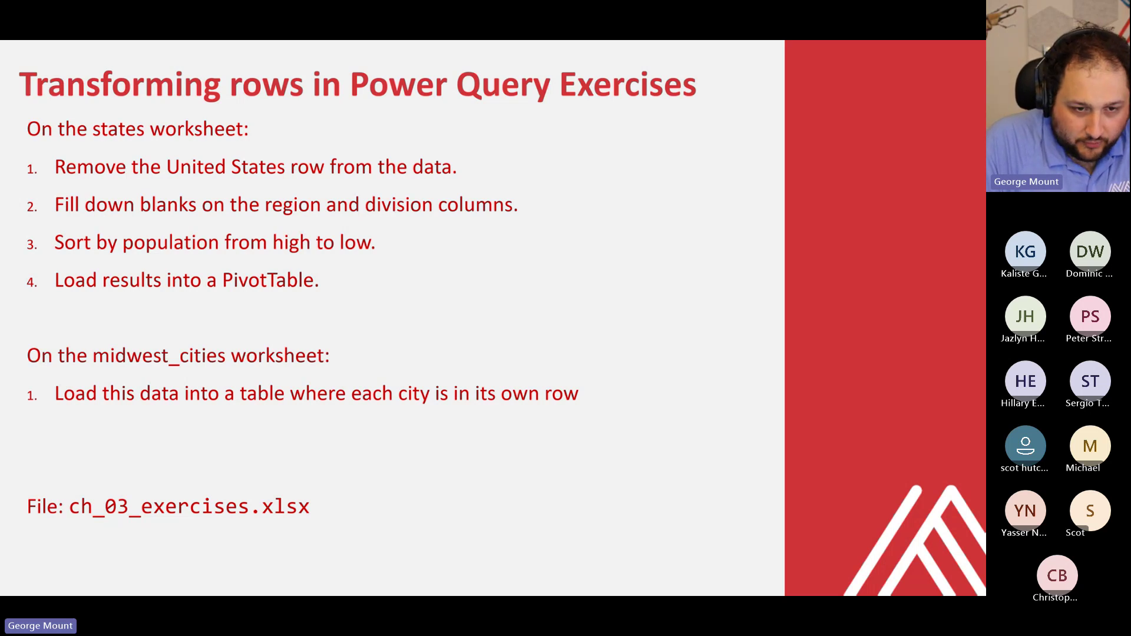
pyautogui.hotkey('alt', 'Tab')
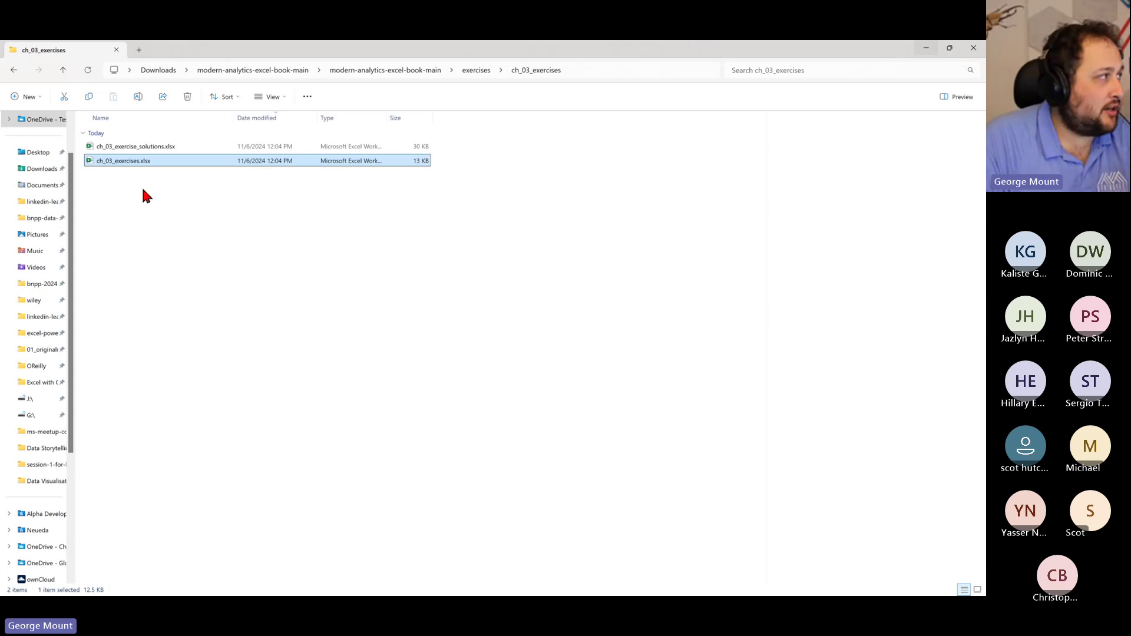
pyautogui.doubleClick(506, 59)
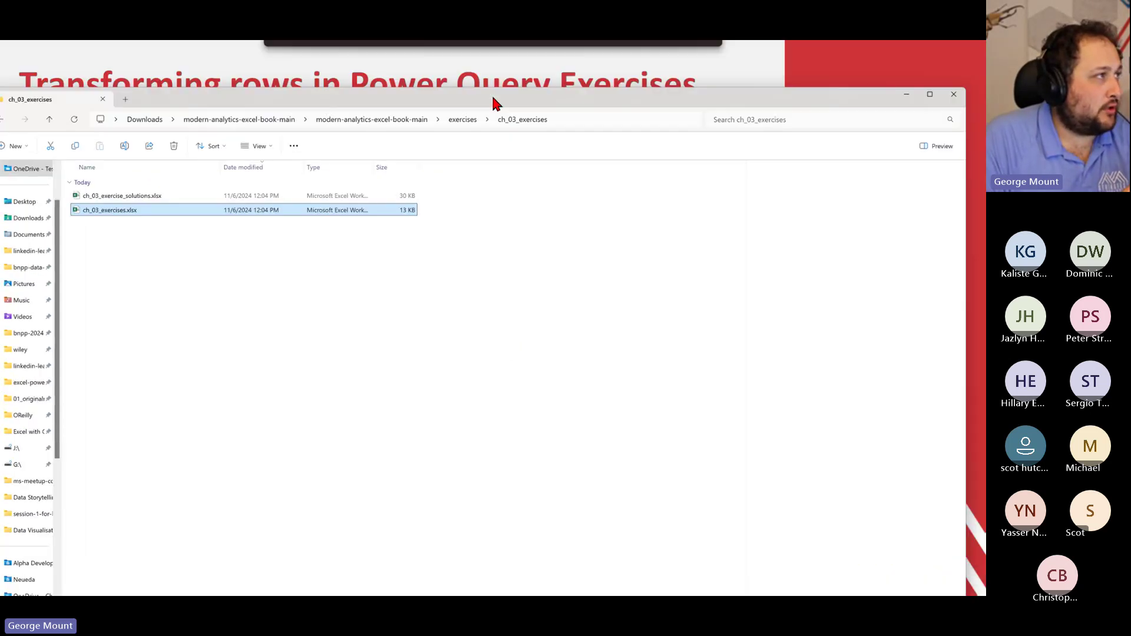
pyautogui.click(563, 72)
pyautogui.press('Escape')
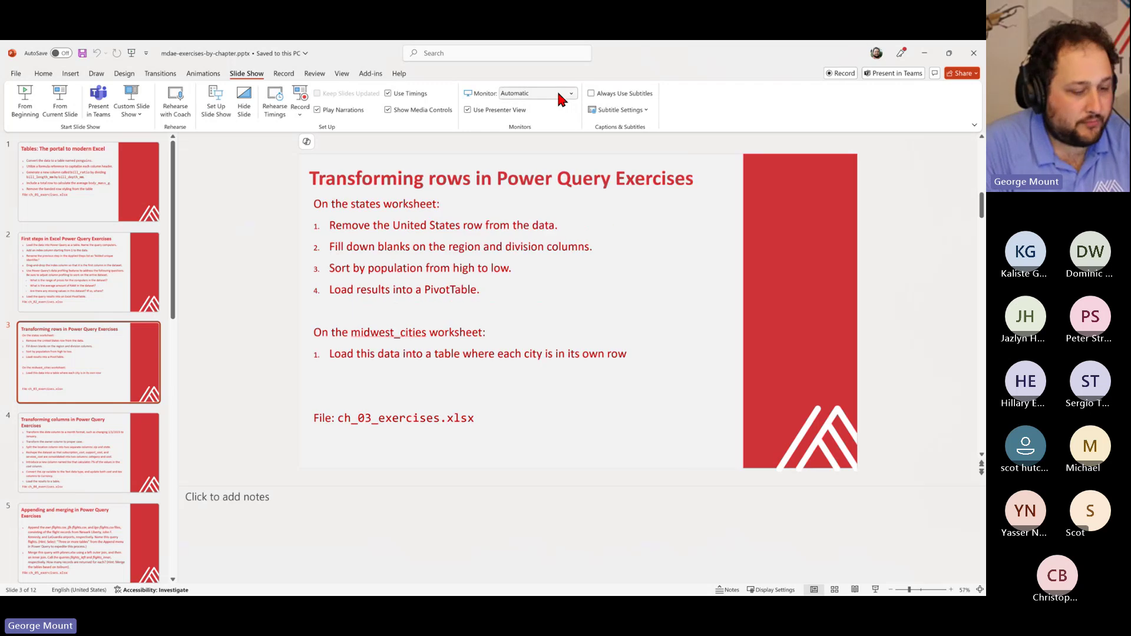
# Maximize File Explorer and open ch_03_exercises.xlsx from the ch_03_exercises folder
pyautogui.doubleClick(754, 56)
pyautogui.hotkey('alt', 'Tab')
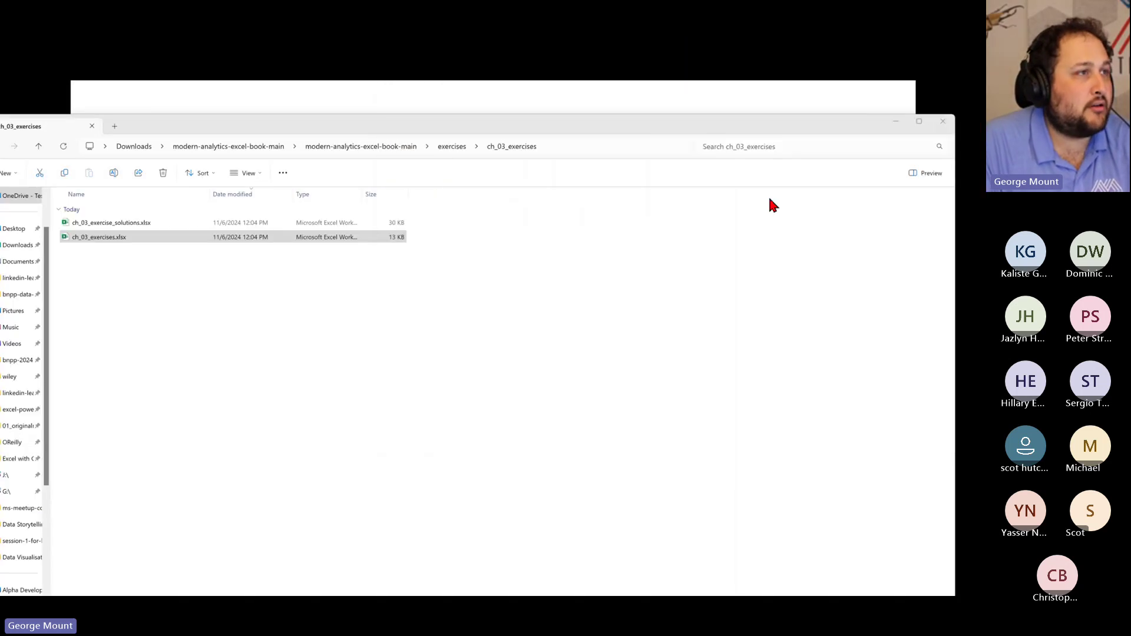
pyautogui.doubleClick(910, 133)
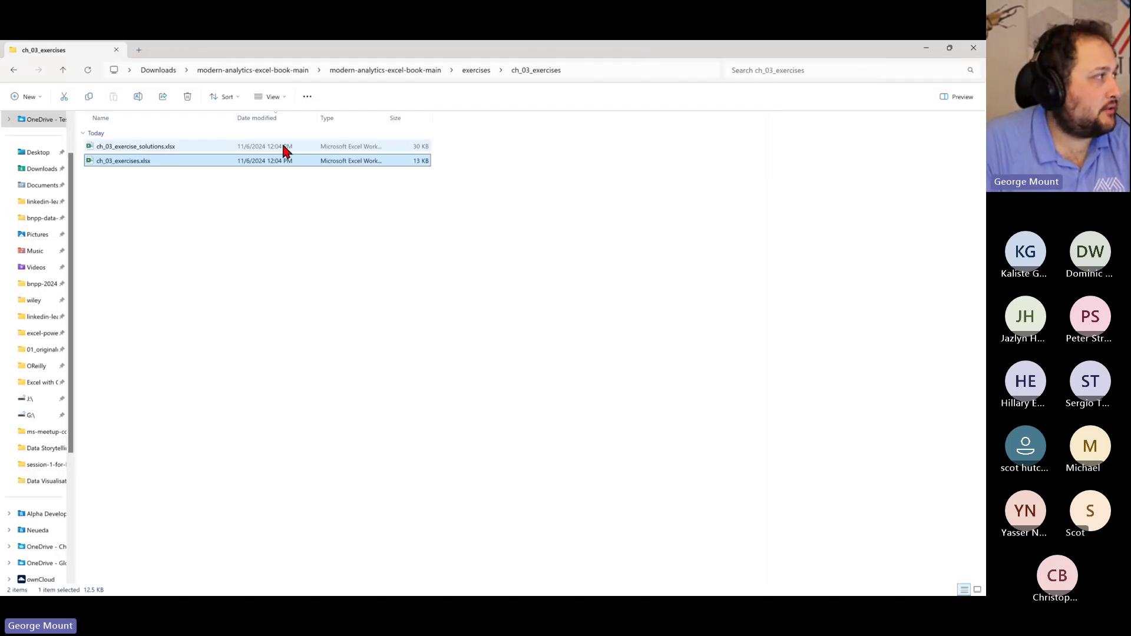
pyautogui.doubleClick(164, 163)
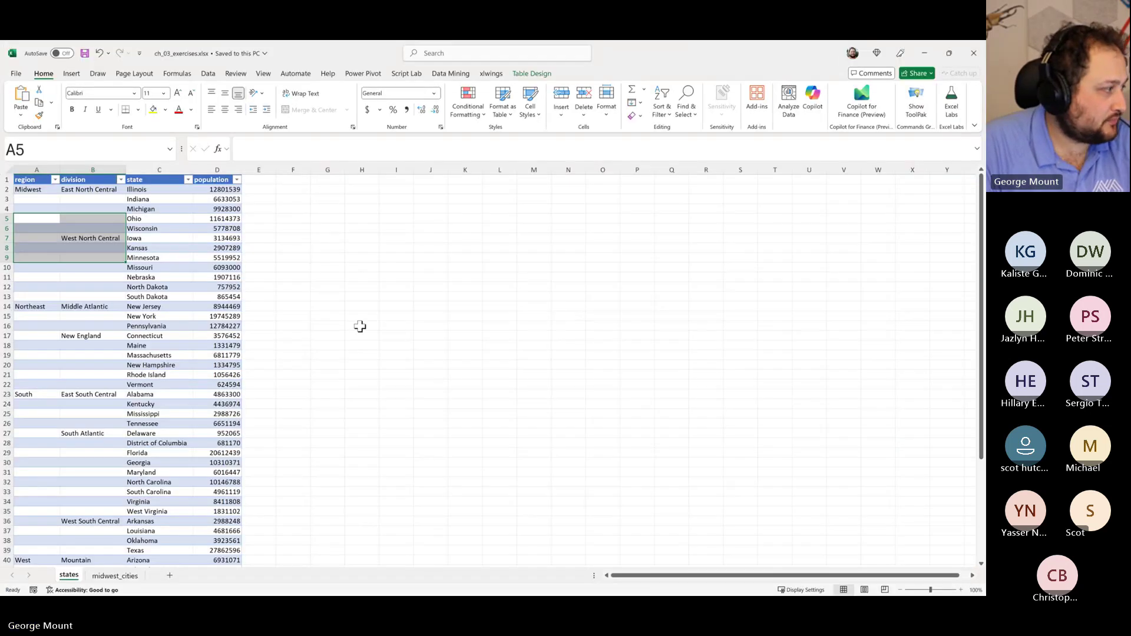
# Scroll the states table to the United States total row, select a table cell, and show the Data tab
pyautogui.scroll(1, 355, 328)
pyautogui.scroll(3, 359, 328)
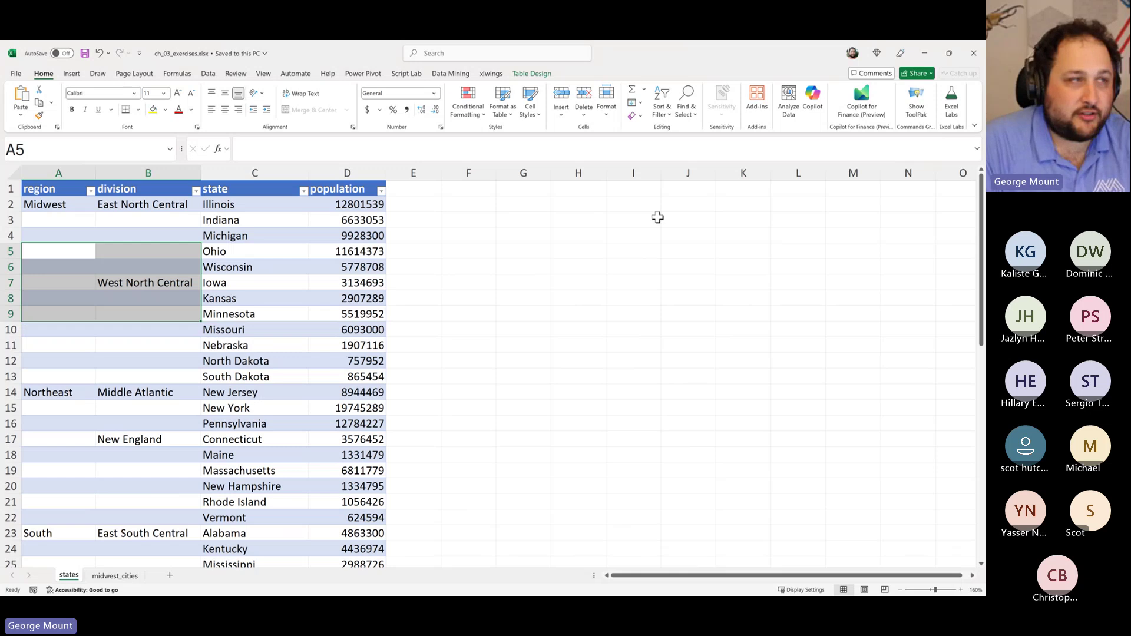
pyautogui.scroll(-13, 188, 352)
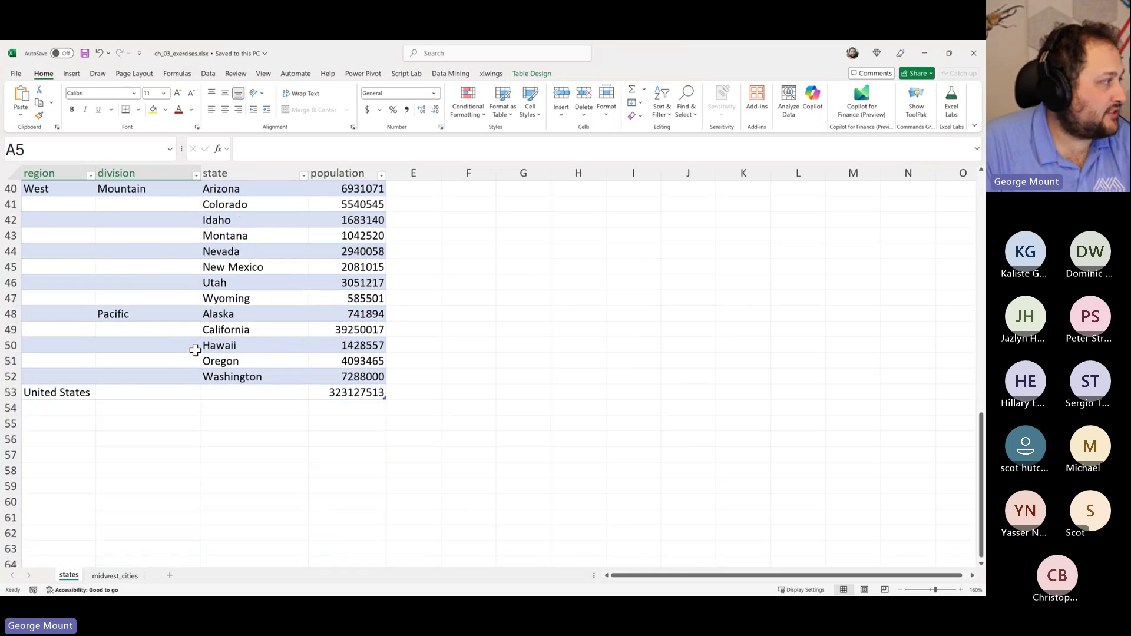
pyautogui.click(34, 393)
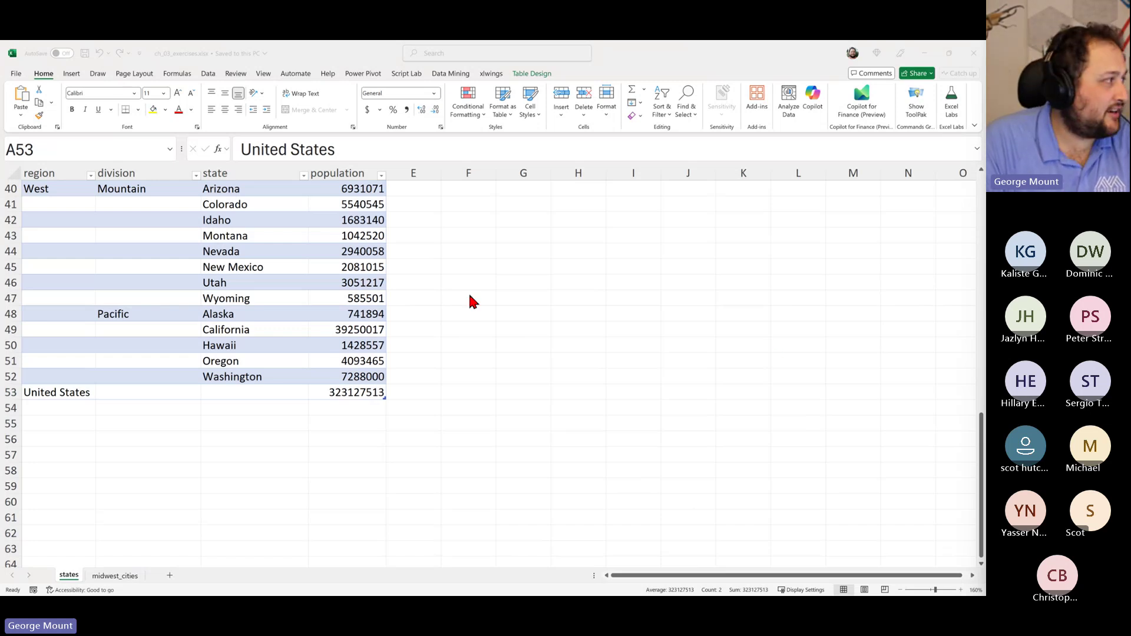
pyautogui.scroll(13, 275, 316)
pyautogui.click(95, 241)
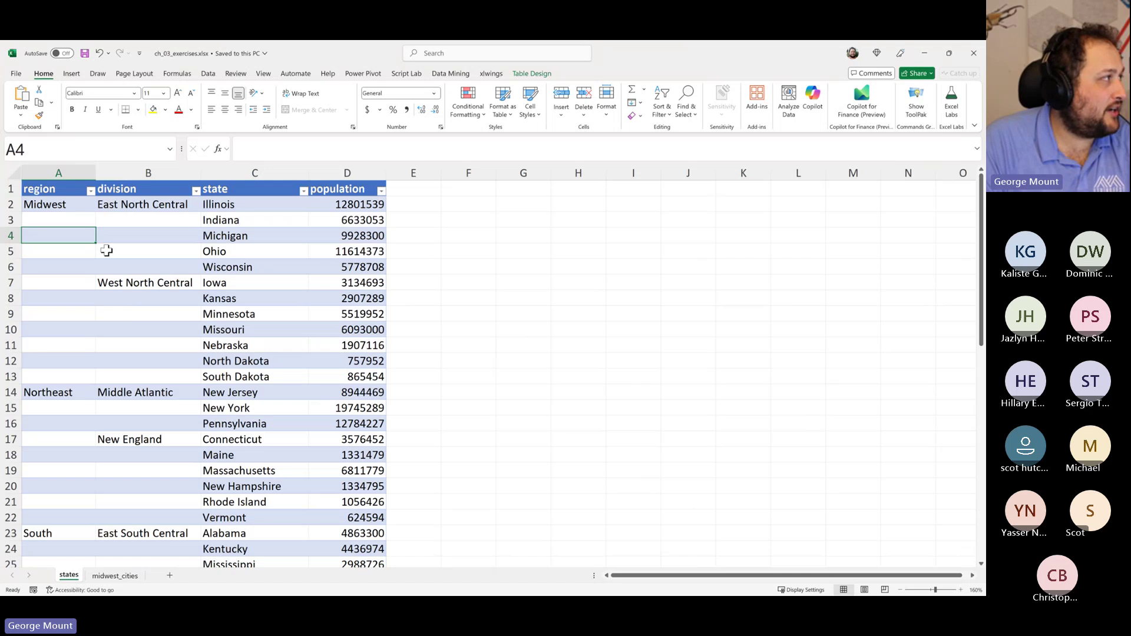
pyautogui.click(208, 73)
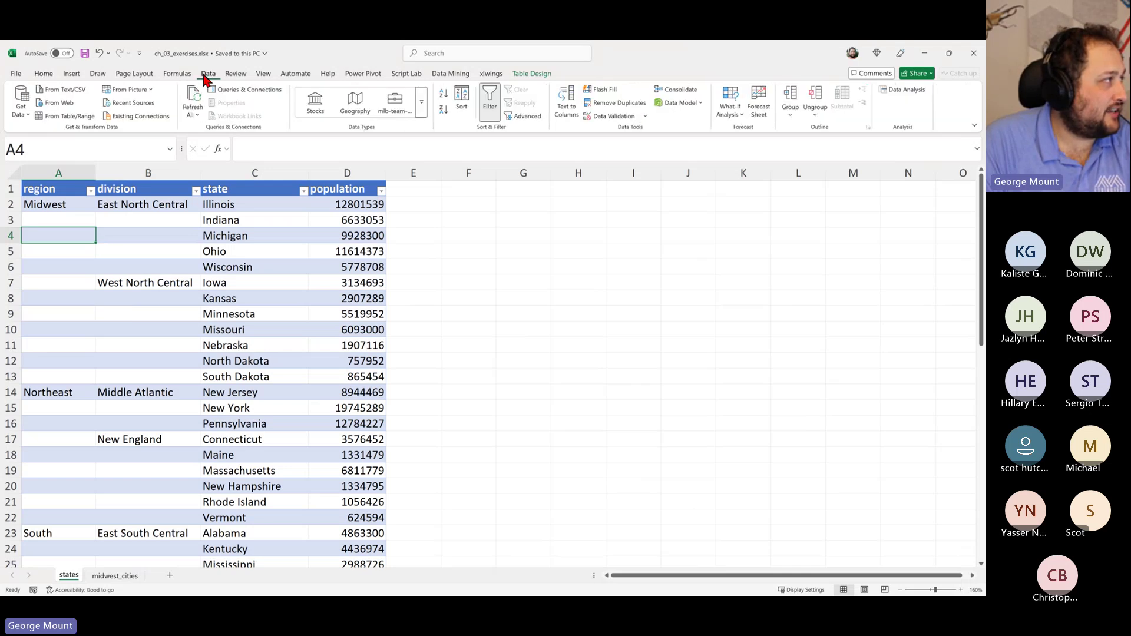
# Load the states table into Power Query and rename the query from Table1 to census
pyautogui.click(53, 114)
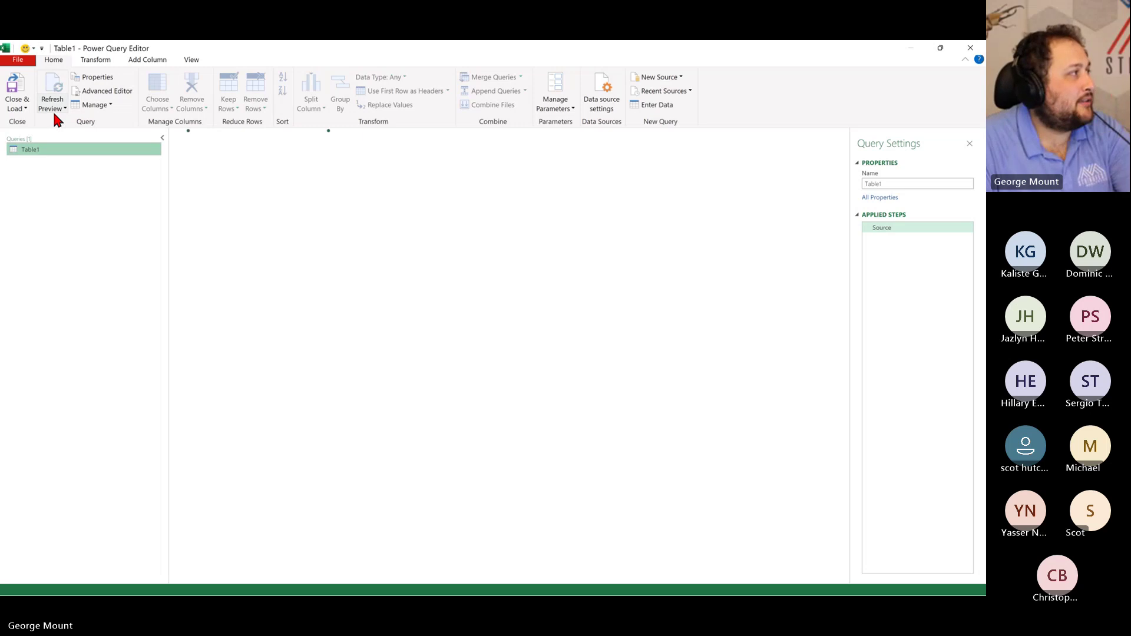
pyautogui.hotkey('ctrl', 'shift', '=')
pyautogui.hotkey('ctrl', 'shift', '=')
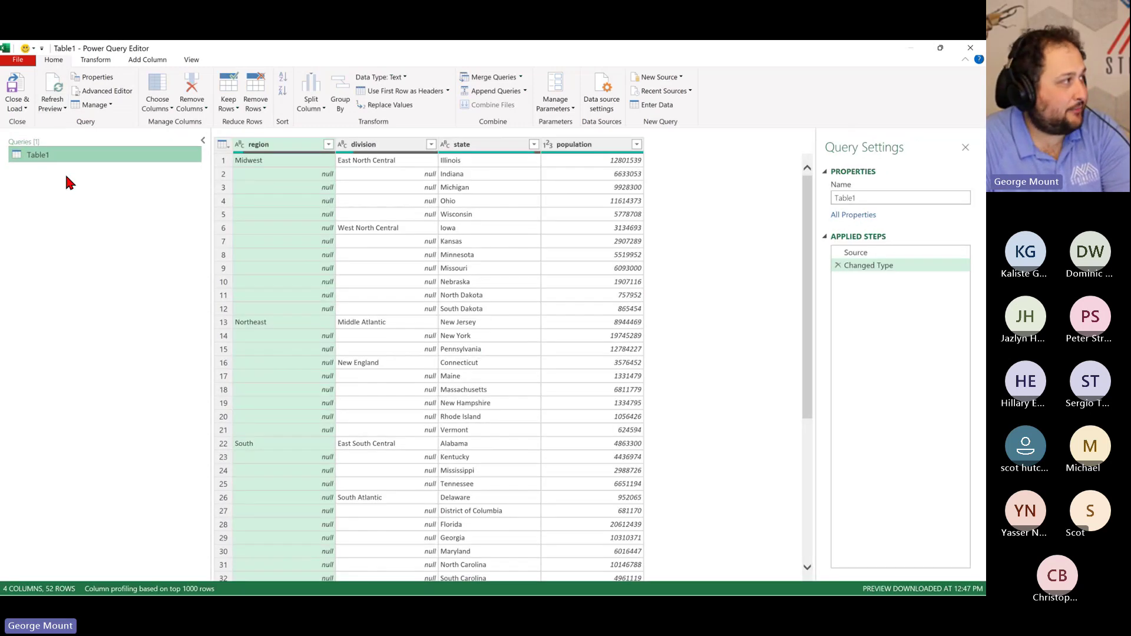
pyautogui.doubleClick(69, 165)
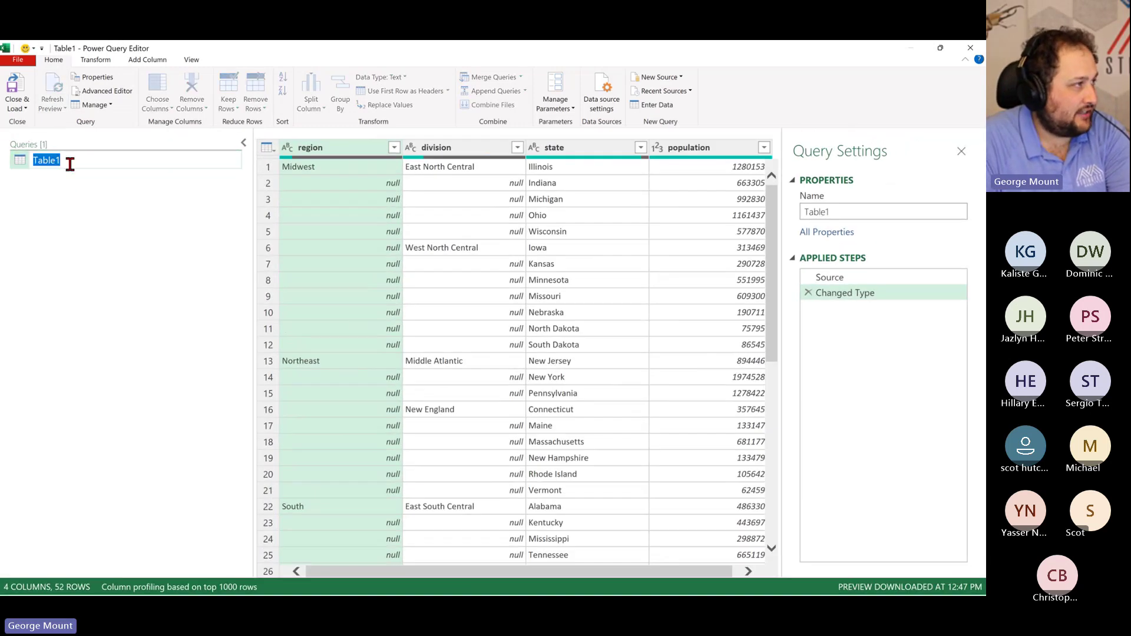
pyautogui.write('ce')
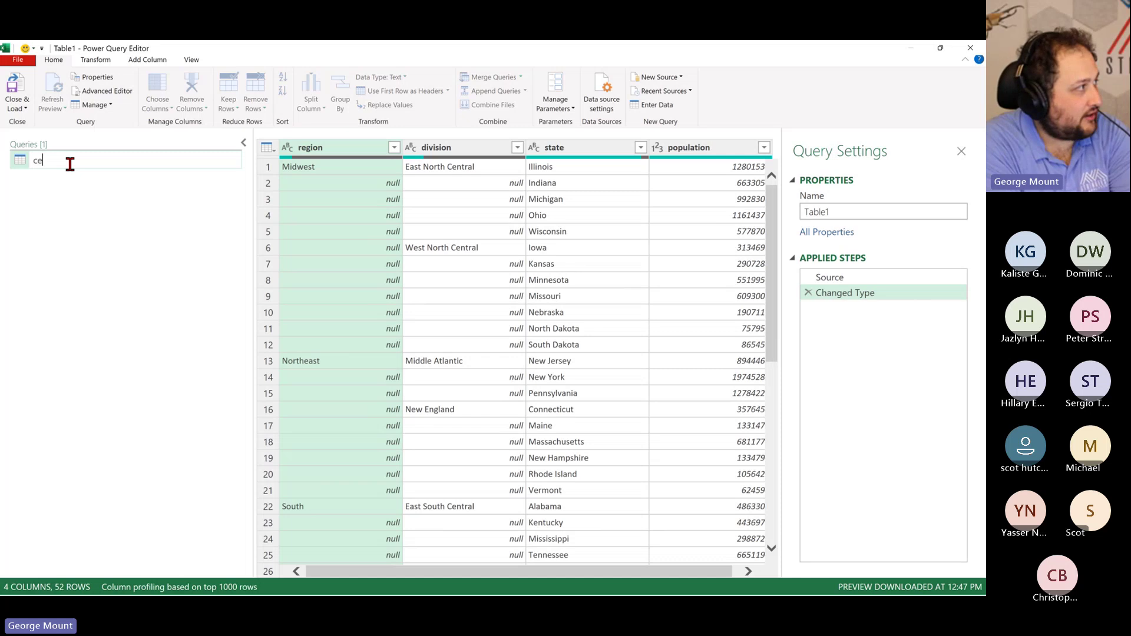
pyautogui.write('nsus')
pyautogui.press('Return')
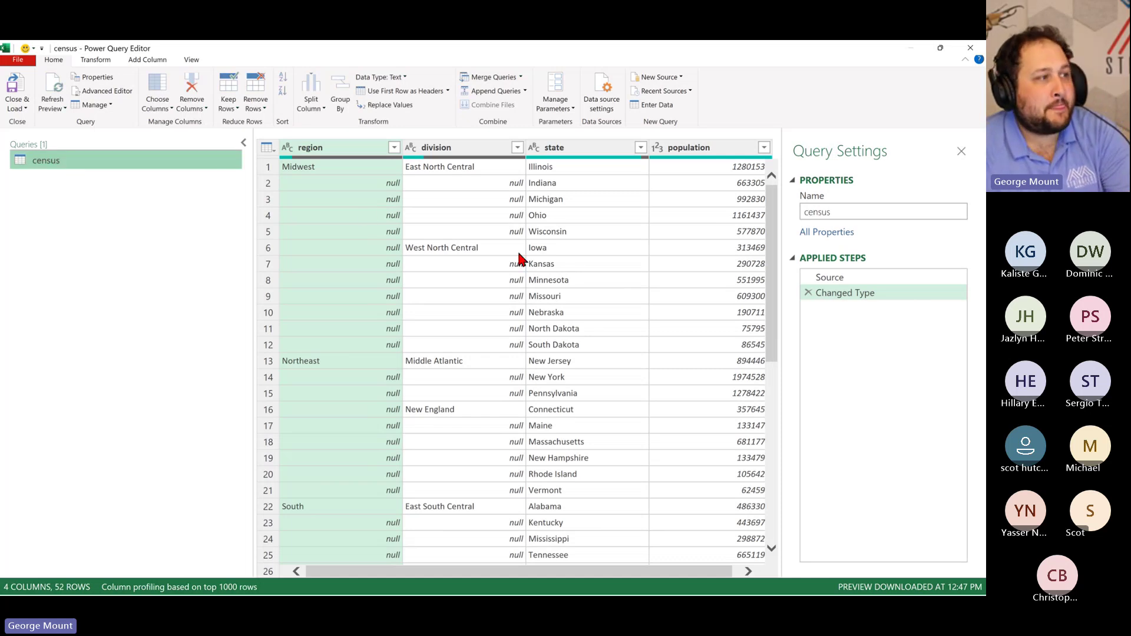
pyautogui.scroll(-8, 488, 260)
pyautogui.scroll(8, 493, 274)
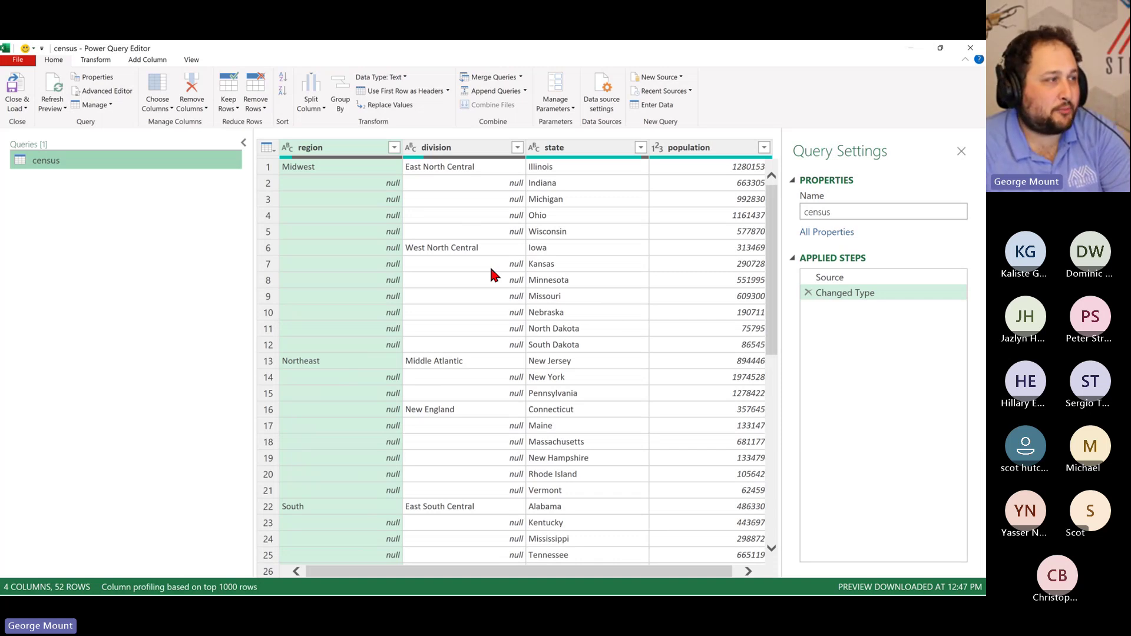
pyautogui.scroll(-9, 492, 275)
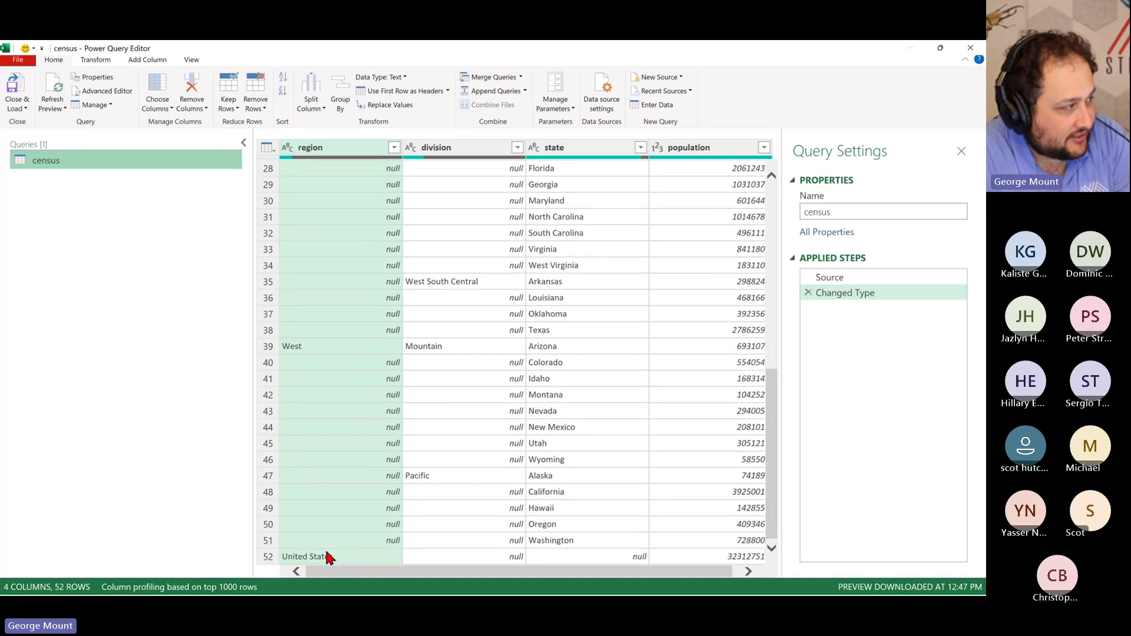
# Filter the region column to exclude United States, leaving 51 state rows
pyautogui.click(394, 149)
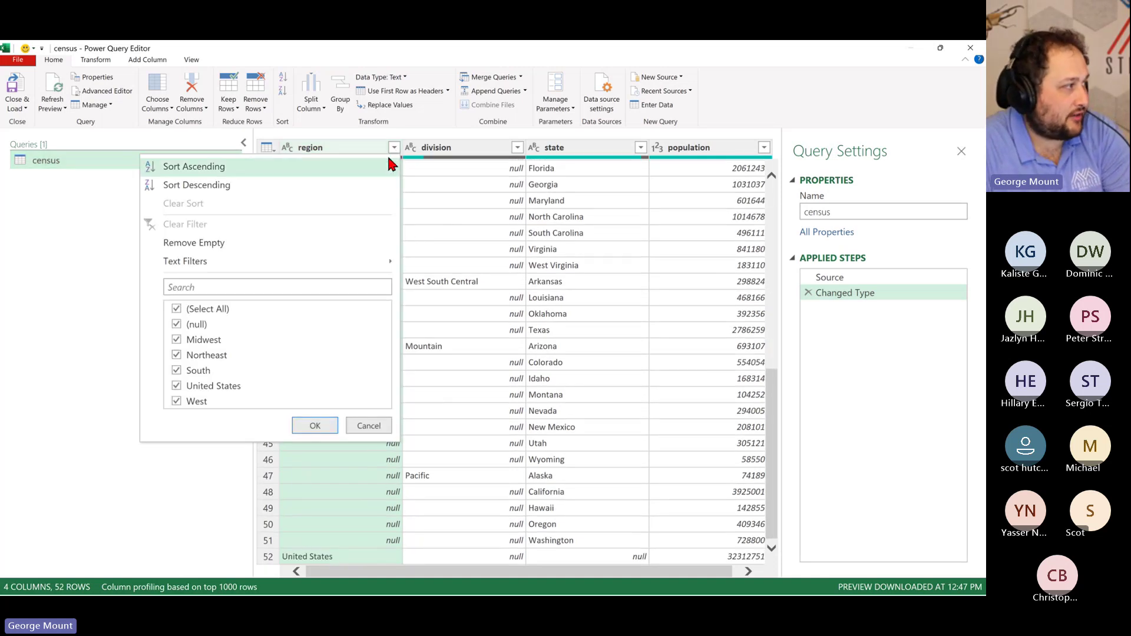
pyautogui.click(232, 387)
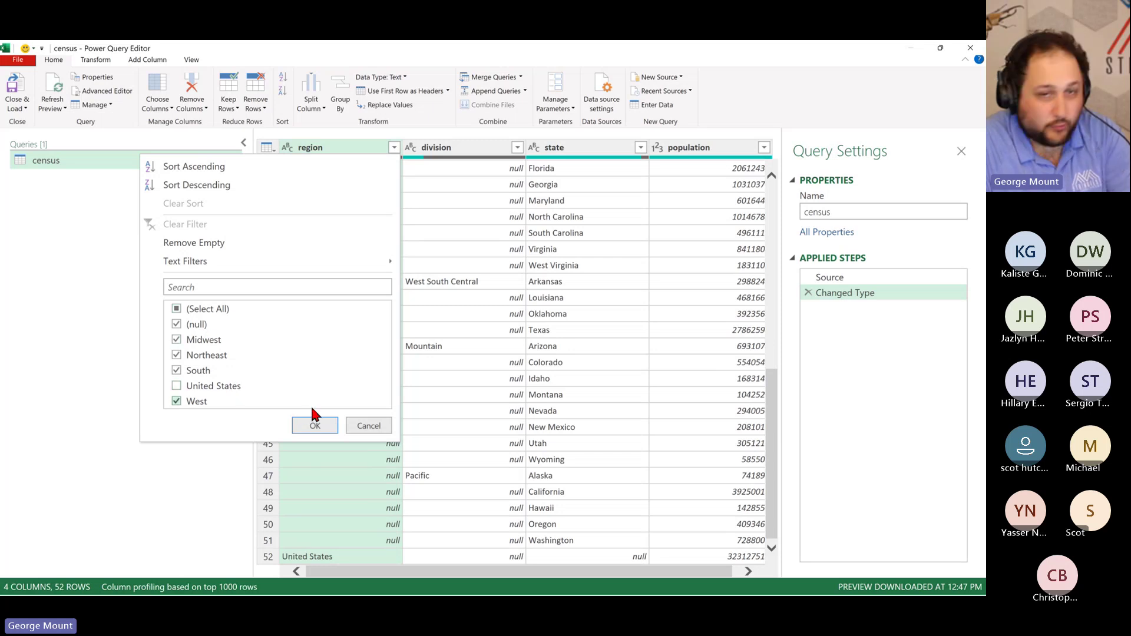
pyautogui.click(318, 420)
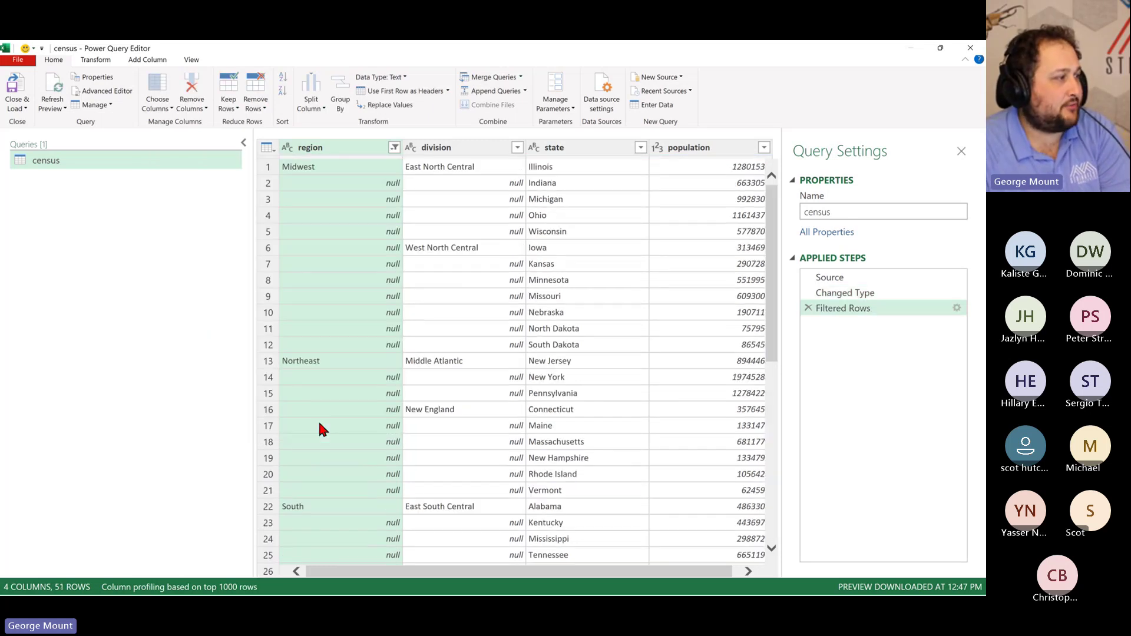
pyautogui.scroll(-5, 411, 310)
pyautogui.scroll(5, 391, 328)
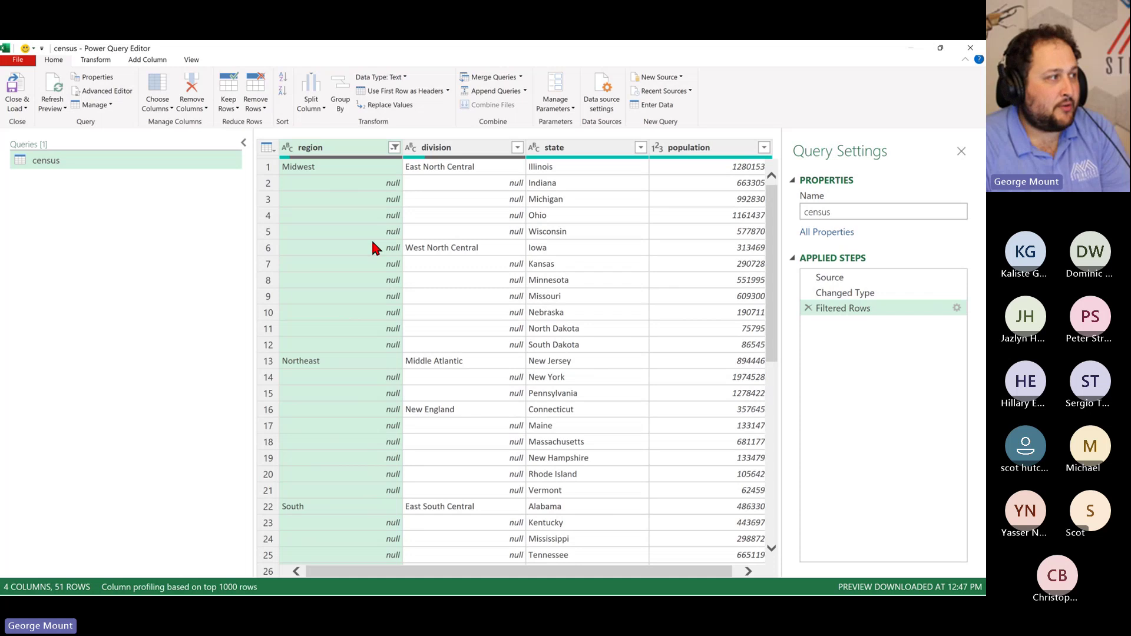
pyautogui.scroll(-8, 372, 247)
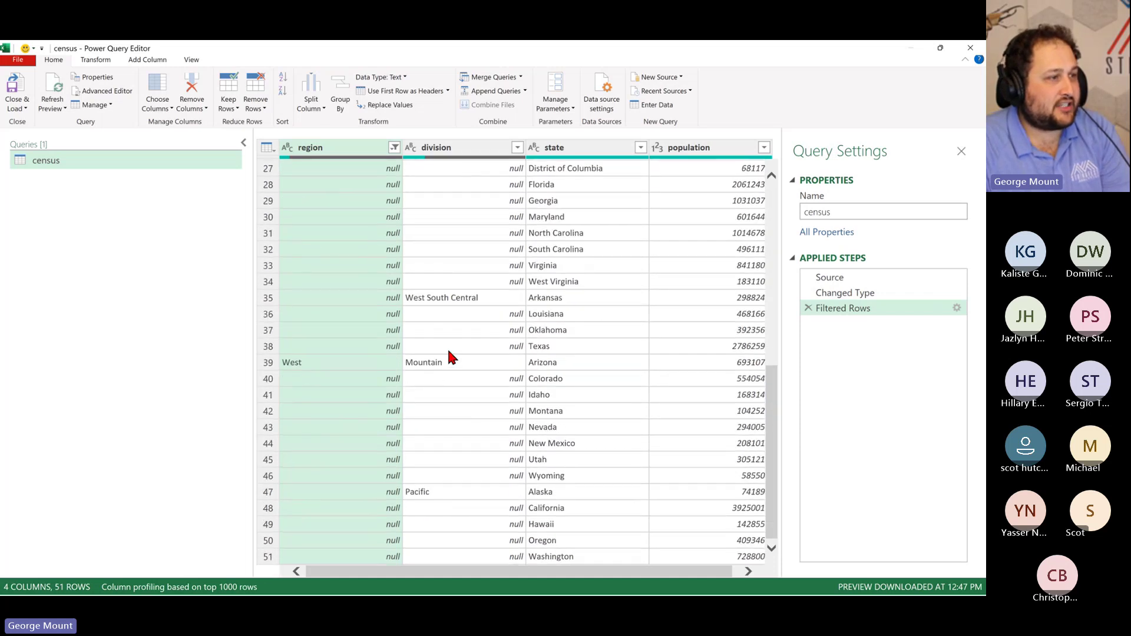
pyautogui.scroll(8, 458, 255)
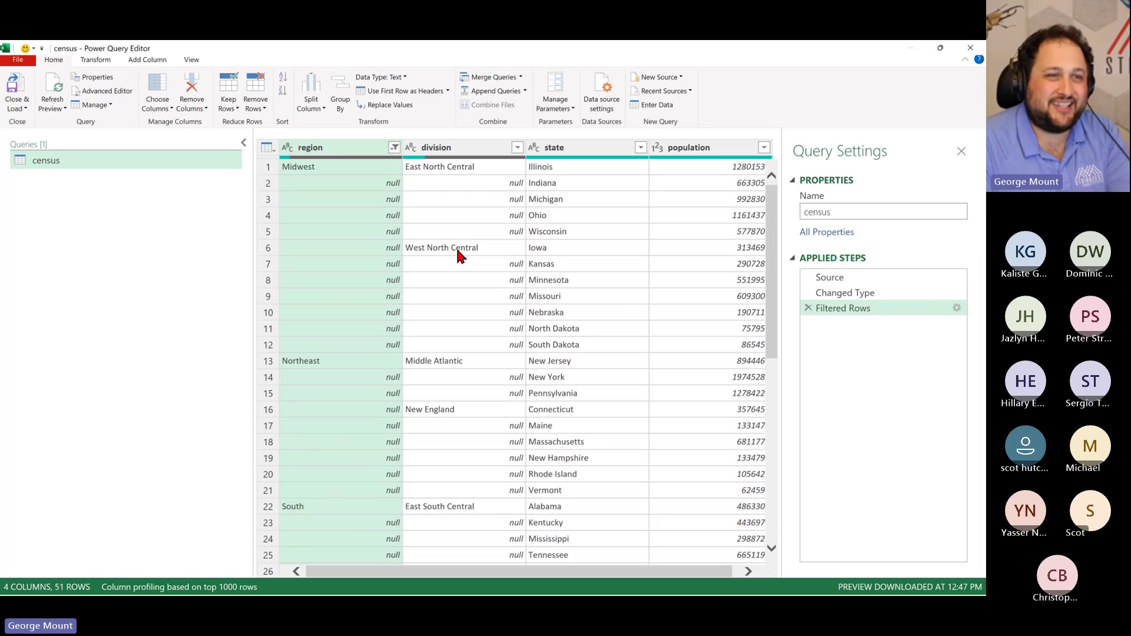
pyautogui.keyDown('ctrl'); pyautogui.click(460, 152); pyautogui.keyUp('ctrl')
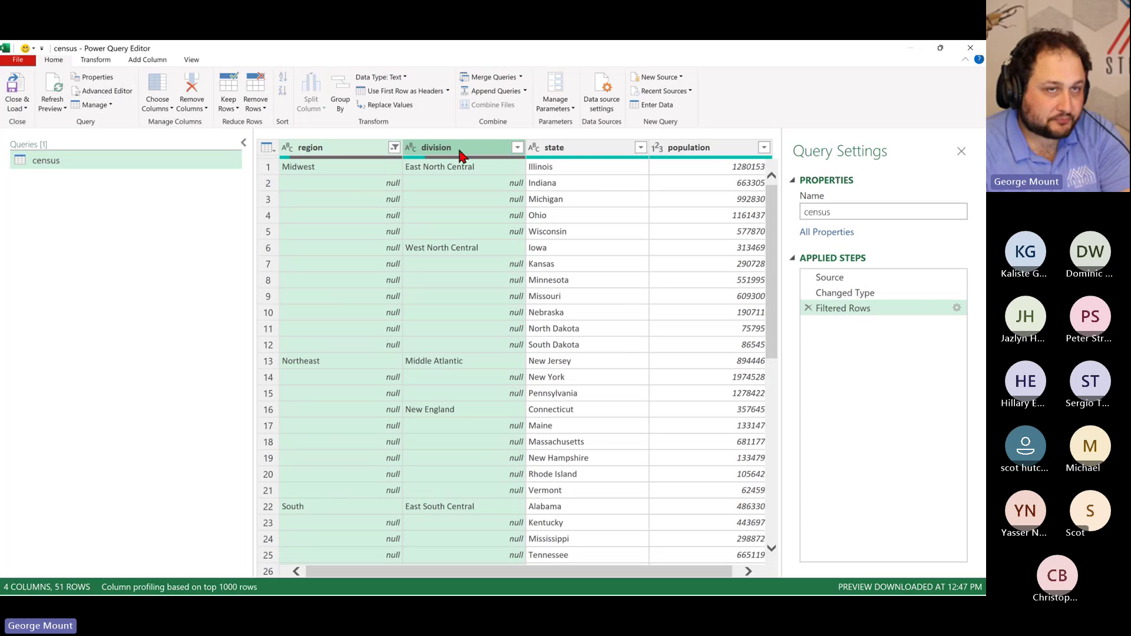
pyautogui.click(430, 152)
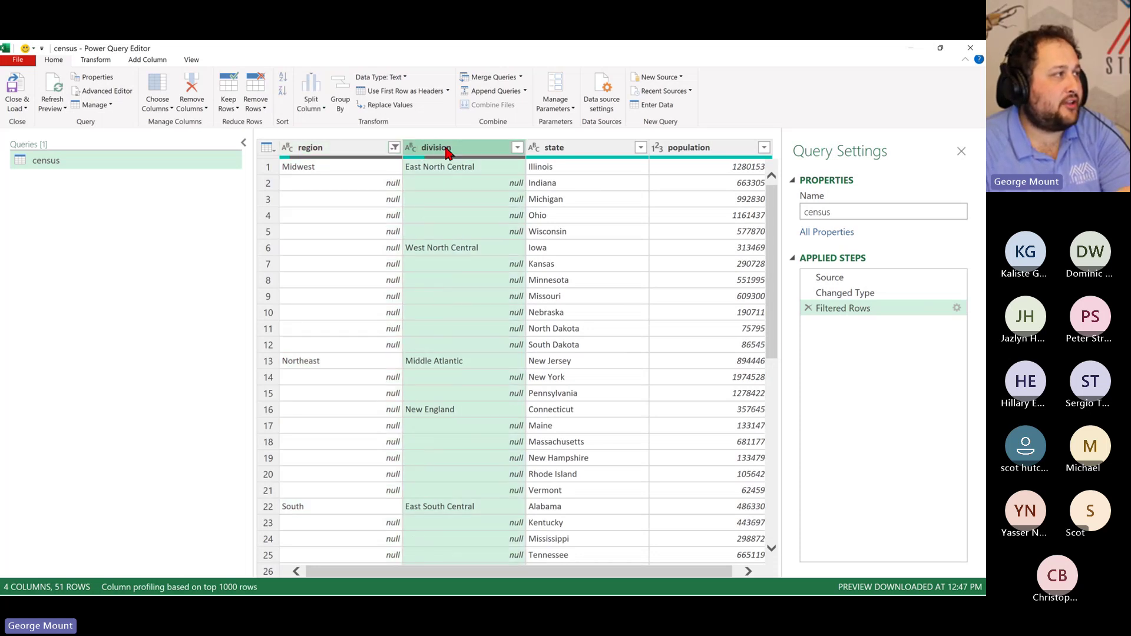
pyautogui.click(339, 152)
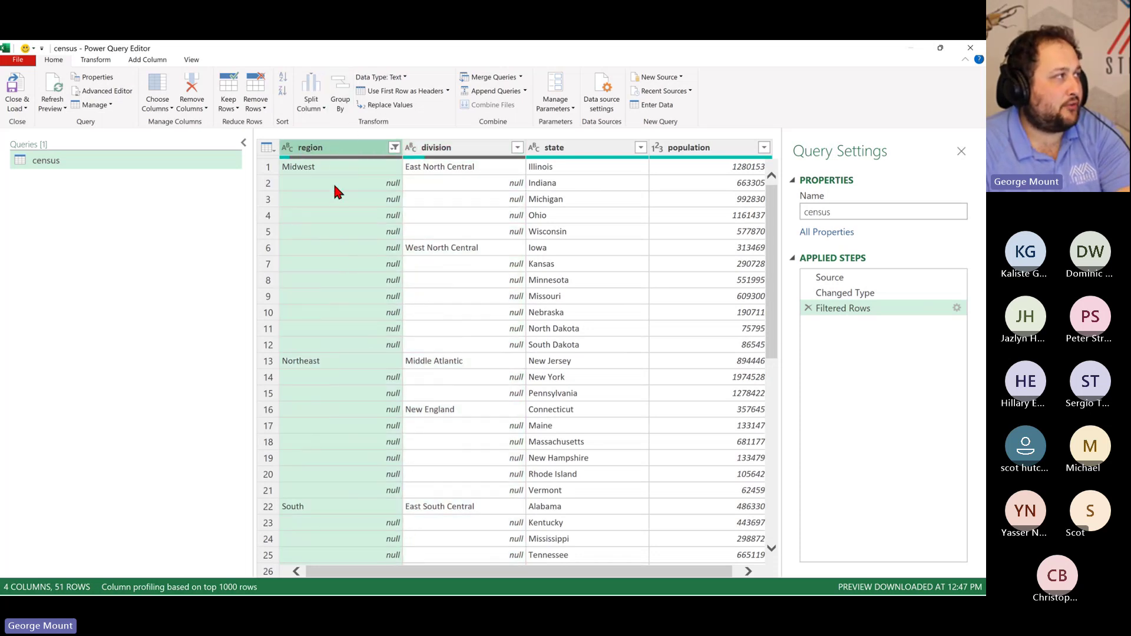
# Fill down the region column alone, then remove that fill step
pyautogui.click(91, 59)
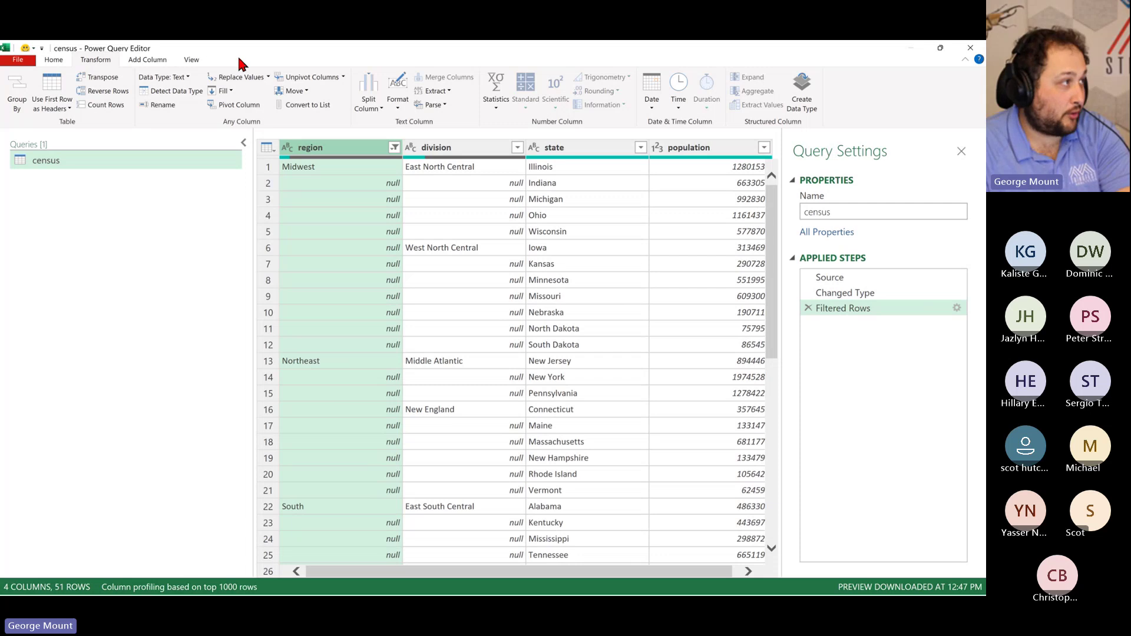
pyautogui.click(231, 93)
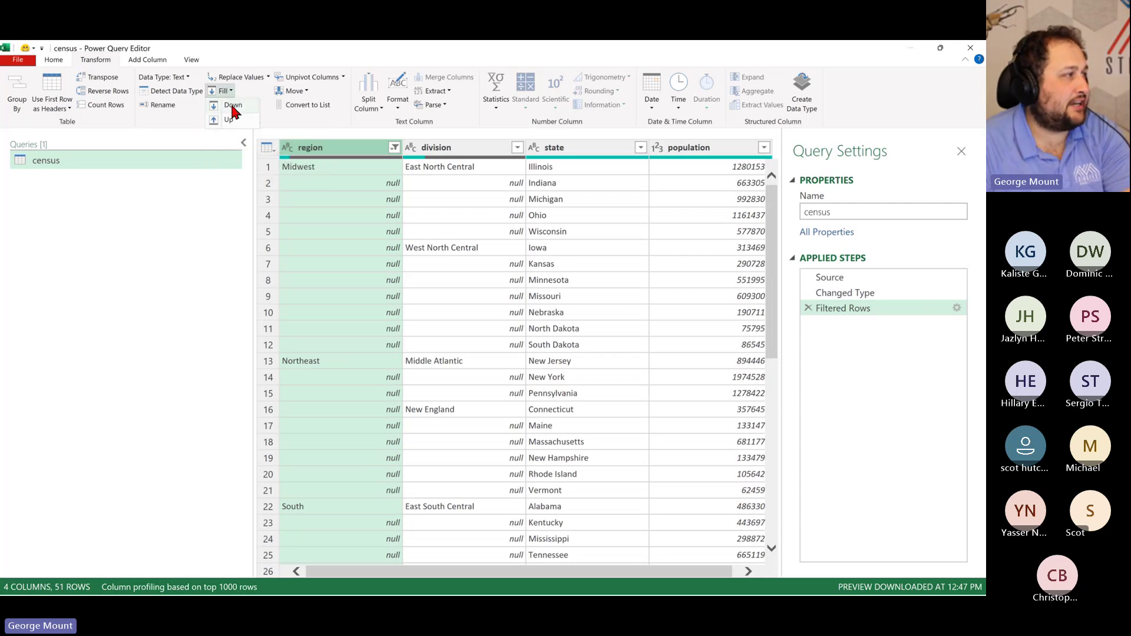
pyautogui.click(233, 106)
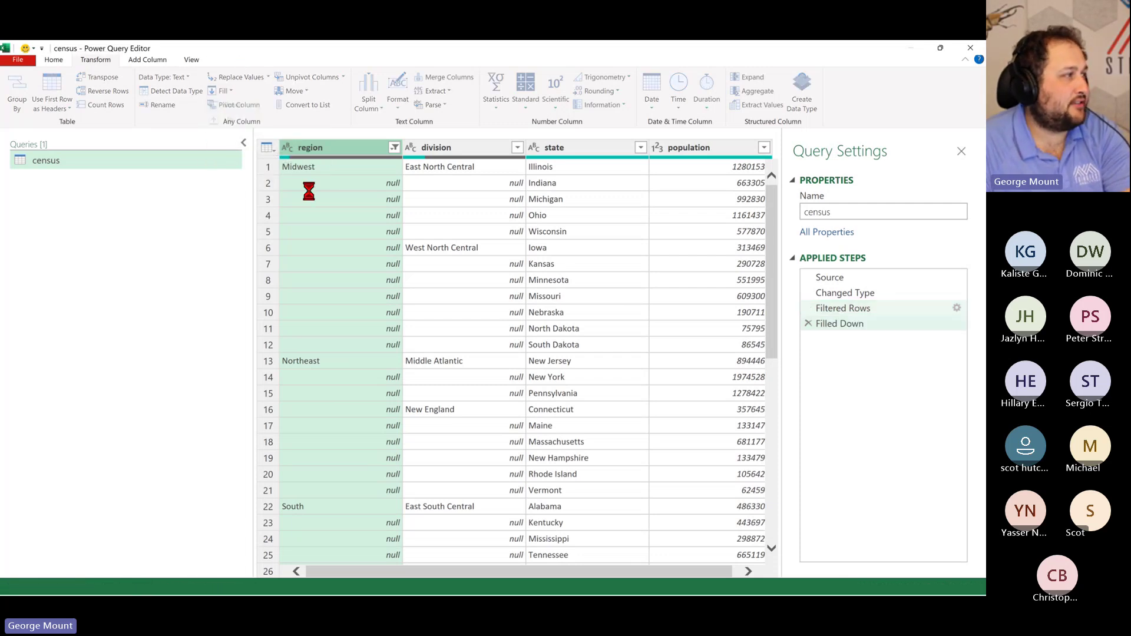
pyautogui.click(434, 152)
pyautogui.click(809, 323)
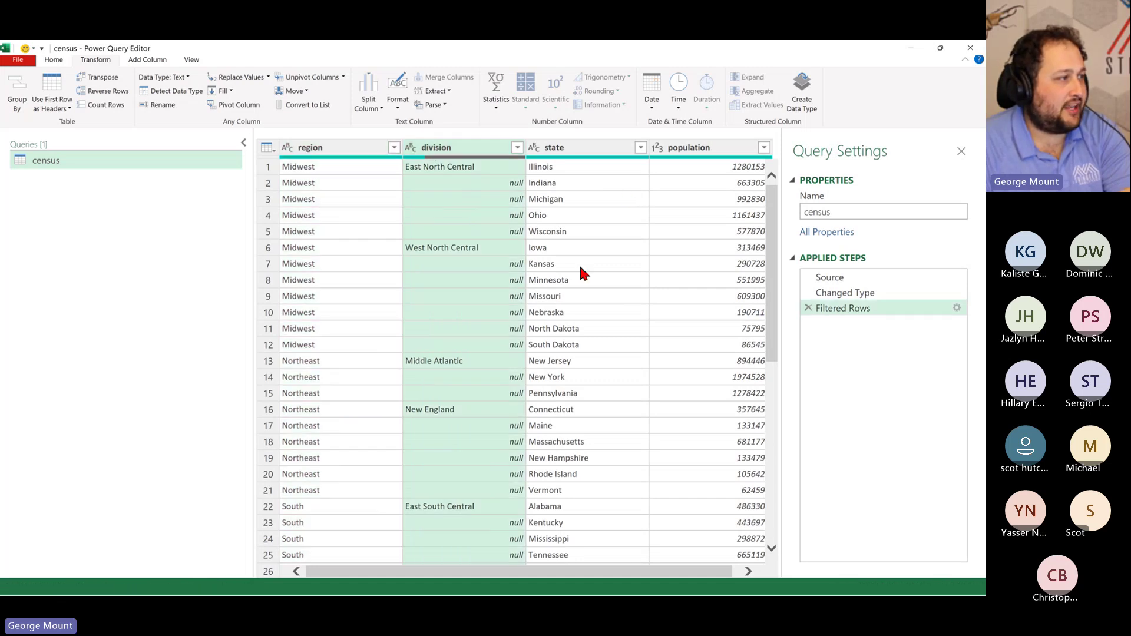
# Select region and division together and fill both columns down
pyautogui.click(347, 150)
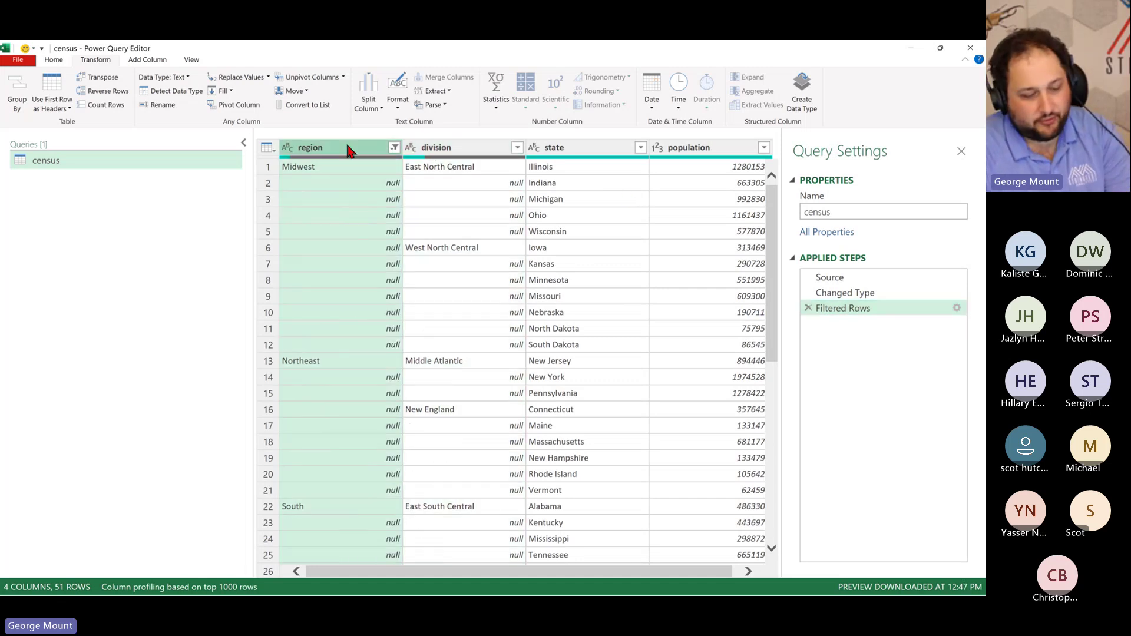
pyautogui.keyDown('ctrl'); pyautogui.click(465, 151); pyautogui.keyUp('ctrl')
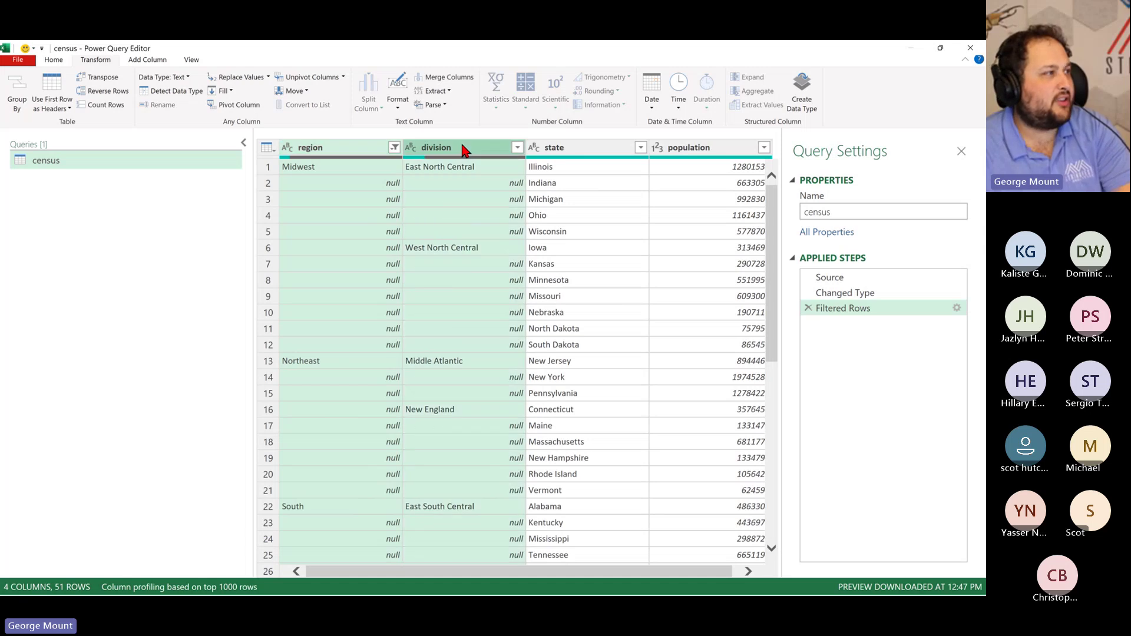
pyautogui.hotkey('alt', 'a')
pyautogui.click(96, 59)
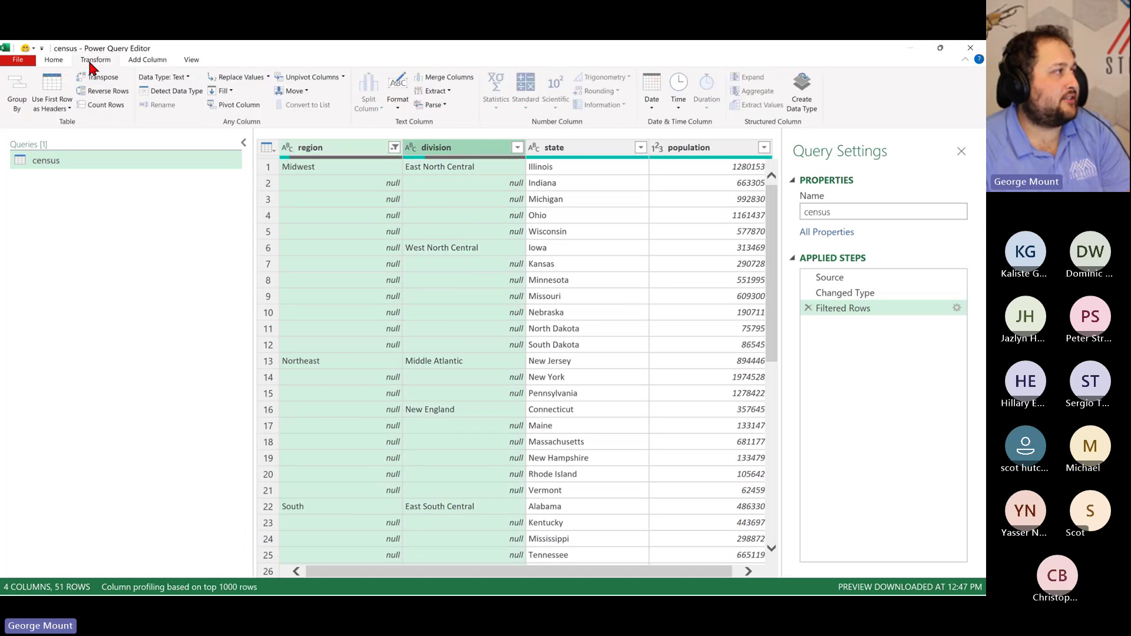
pyautogui.click(227, 91)
pyautogui.click(231, 105)
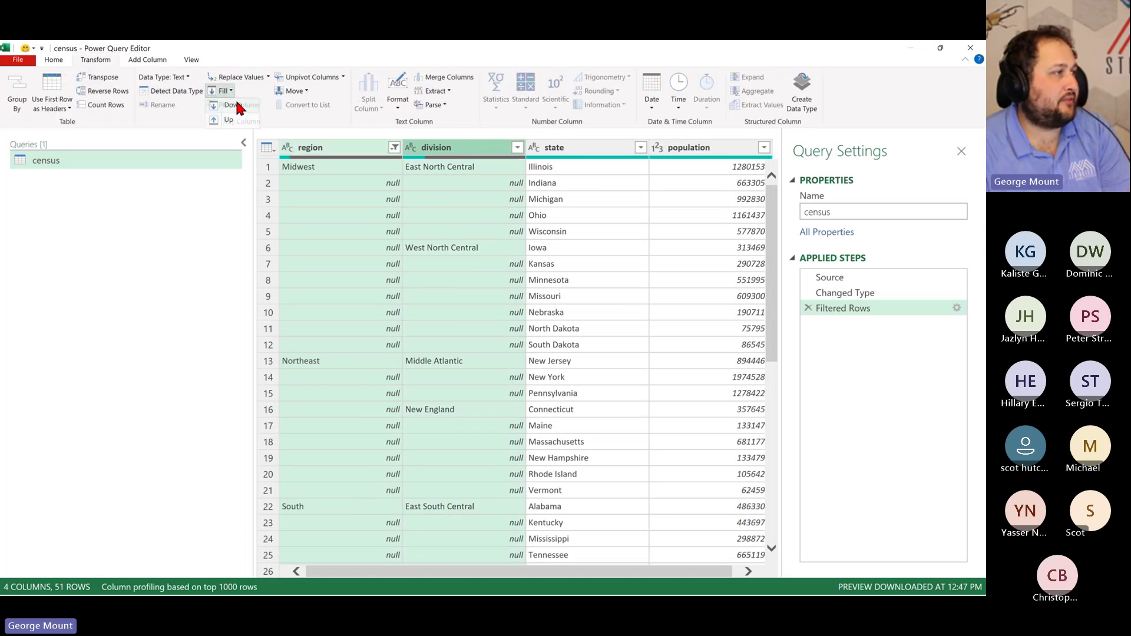
pyautogui.scroll(-9, 365, 292)
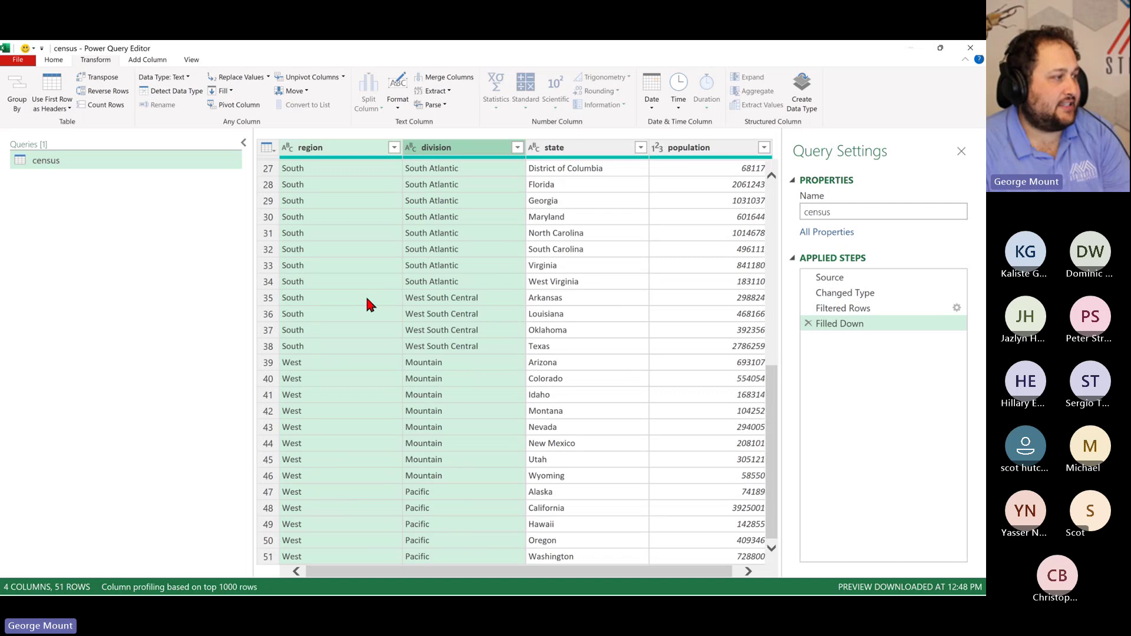
pyautogui.scroll(9, 366, 294)
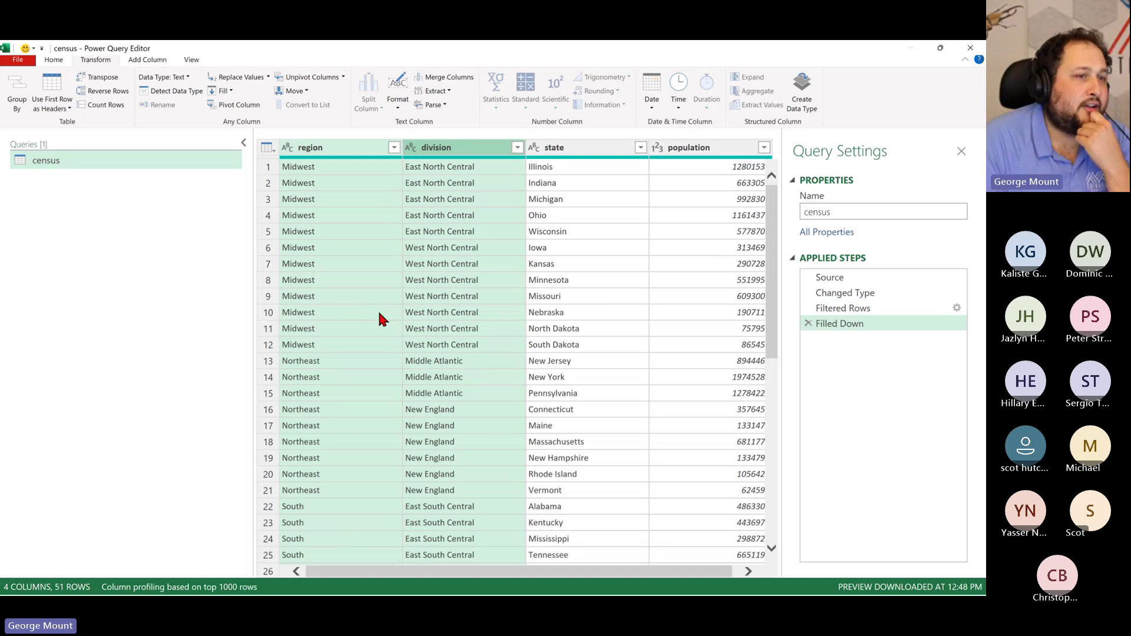
# Sort states by population descending, then choose Close & Load To
pyautogui.click(763, 148)
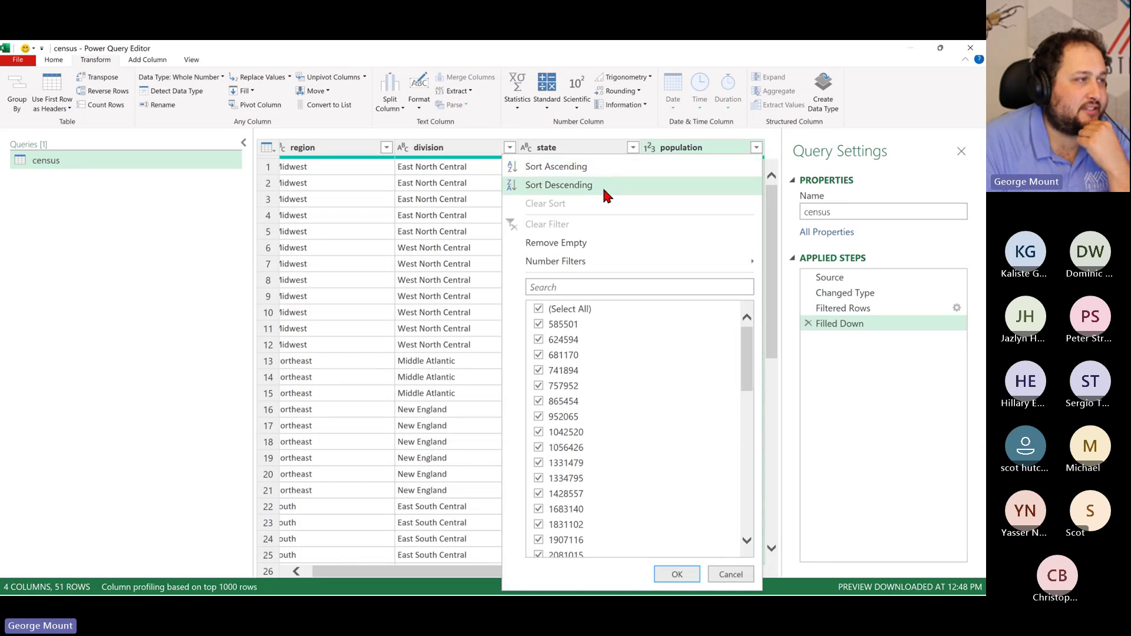
pyautogui.click(536, 185)
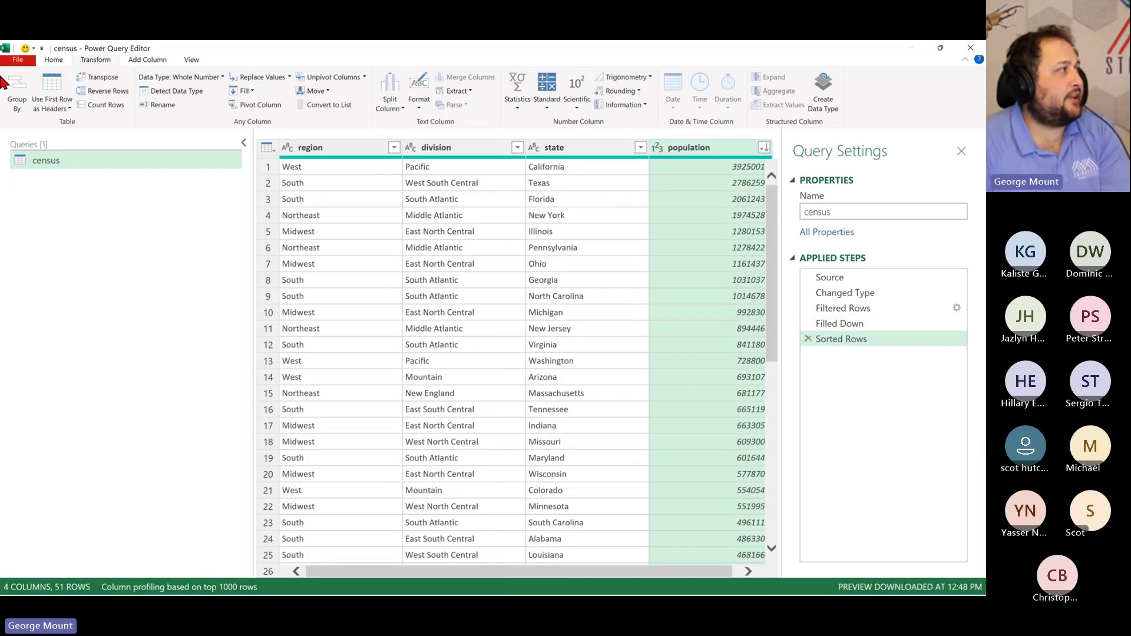
pyautogui.click(53, 60)
pyautogui.click(18, 108)
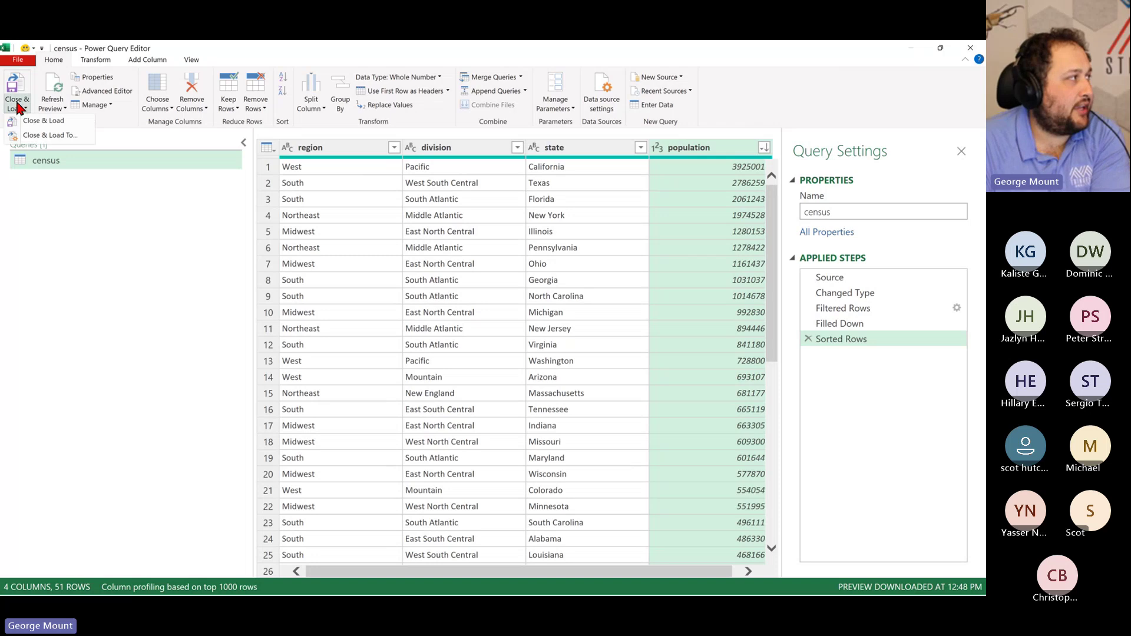
pyautogui.click(45, 137)
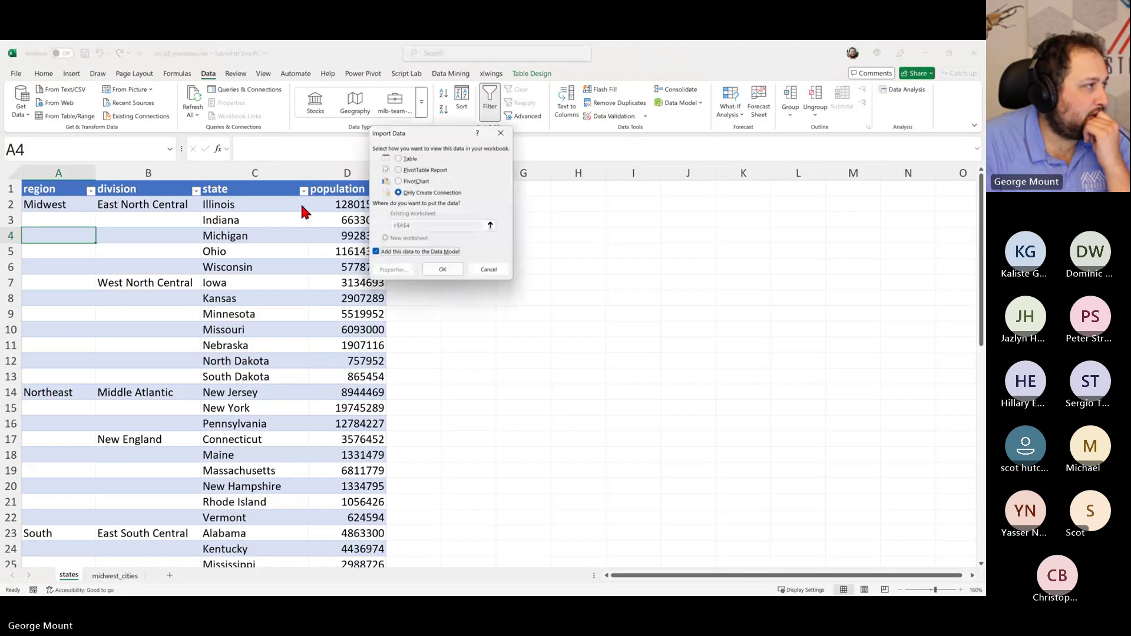
# Load census as a PivotTable Report on a new worksheet, outside the Data Model
pyautogui.click(418, 171)
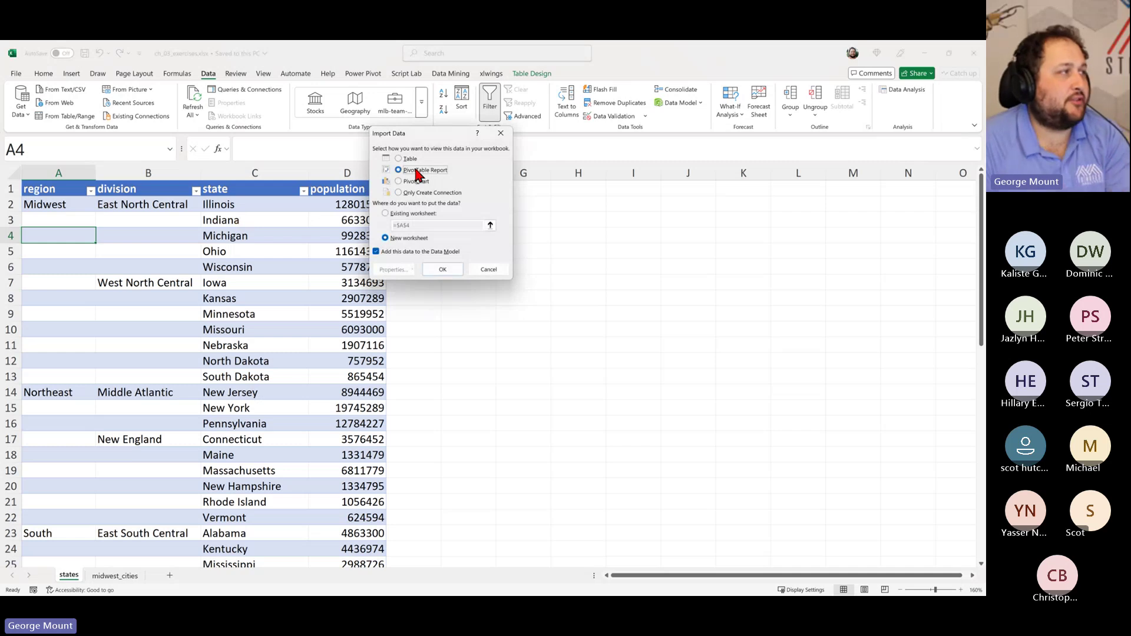
pyautogui.click(407, 252)
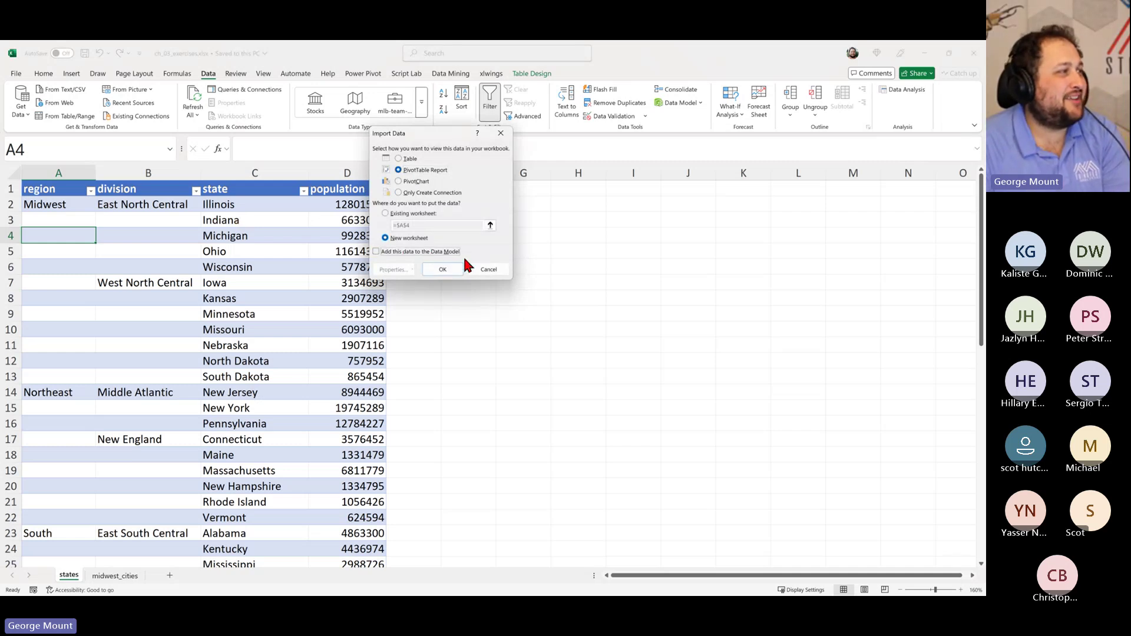
pyautogui.click(450, 270)
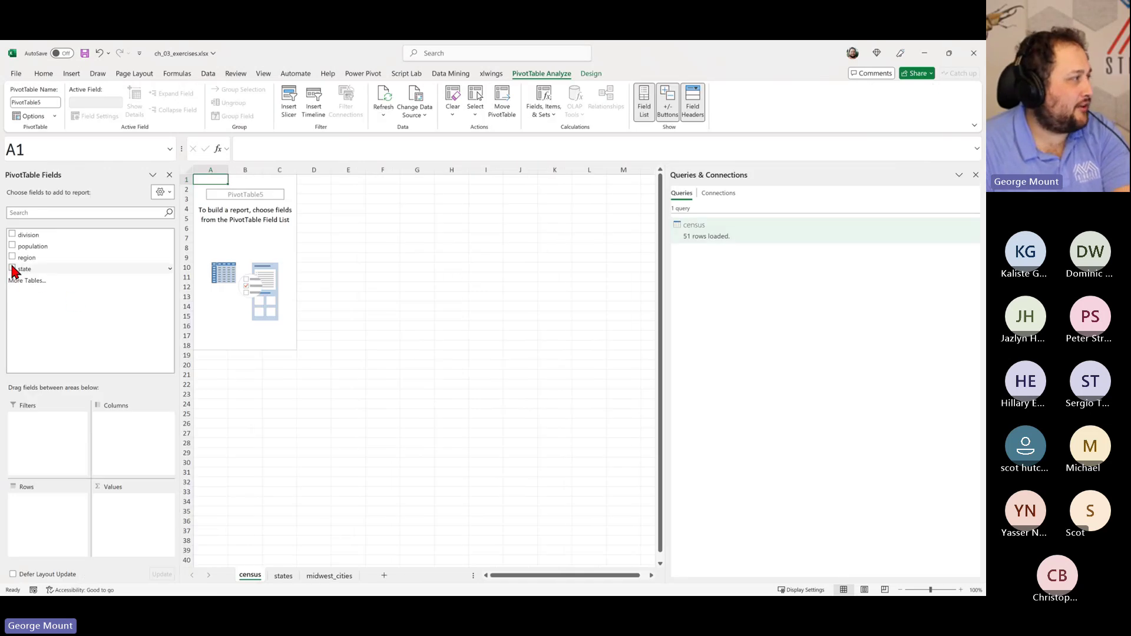
# Add division, population and region to the PivotTable, placing region above division in Rows
pyautogui.click(12, 234)
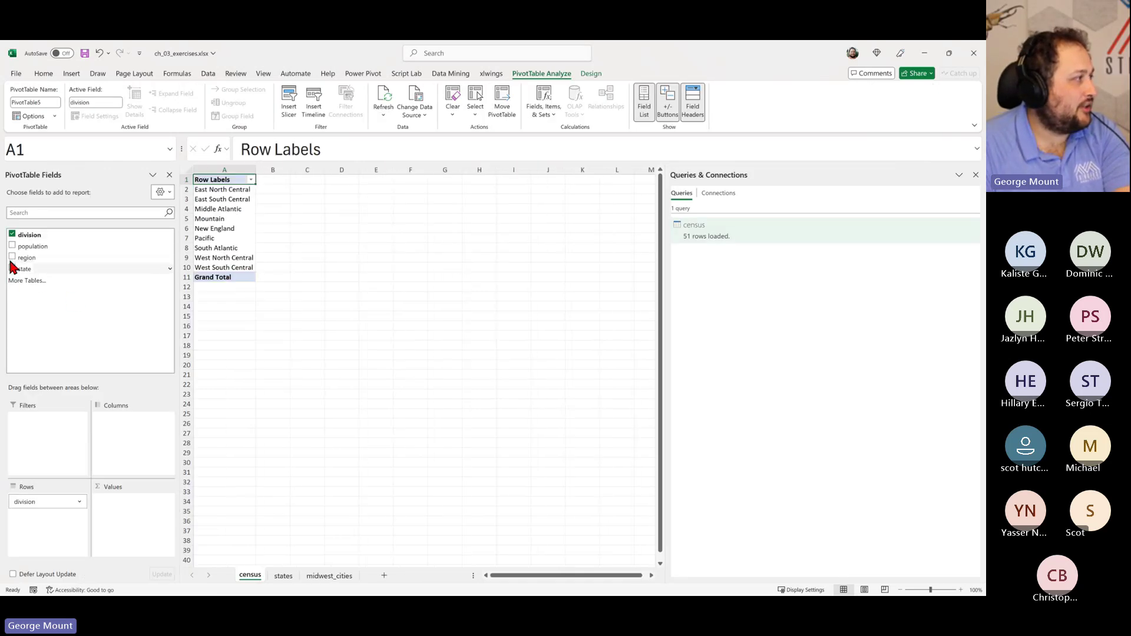
pyautogui.click(12, 246)
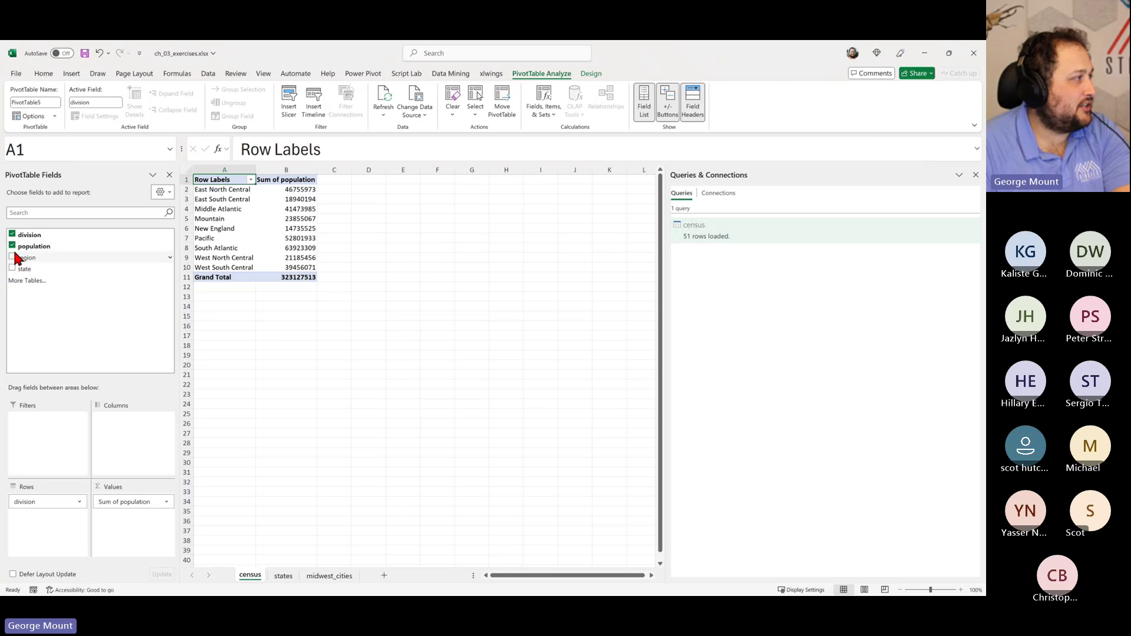
pyautogui.click(13, 257)
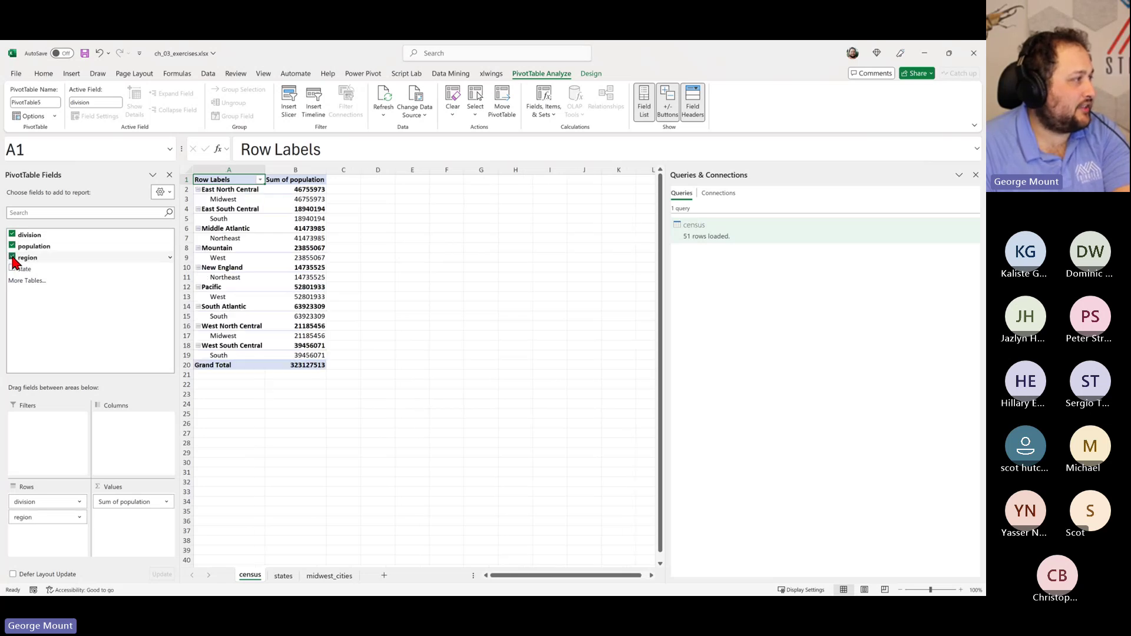
pyautogui.moveTo(13, 260)
pyautogui.mouseDown()
pyautogui.moveTo(15, 351)
pyautogui.moveTo(52, 429)
pyautogui.moveTo(62, 501)
pyautogui.mouseUp()
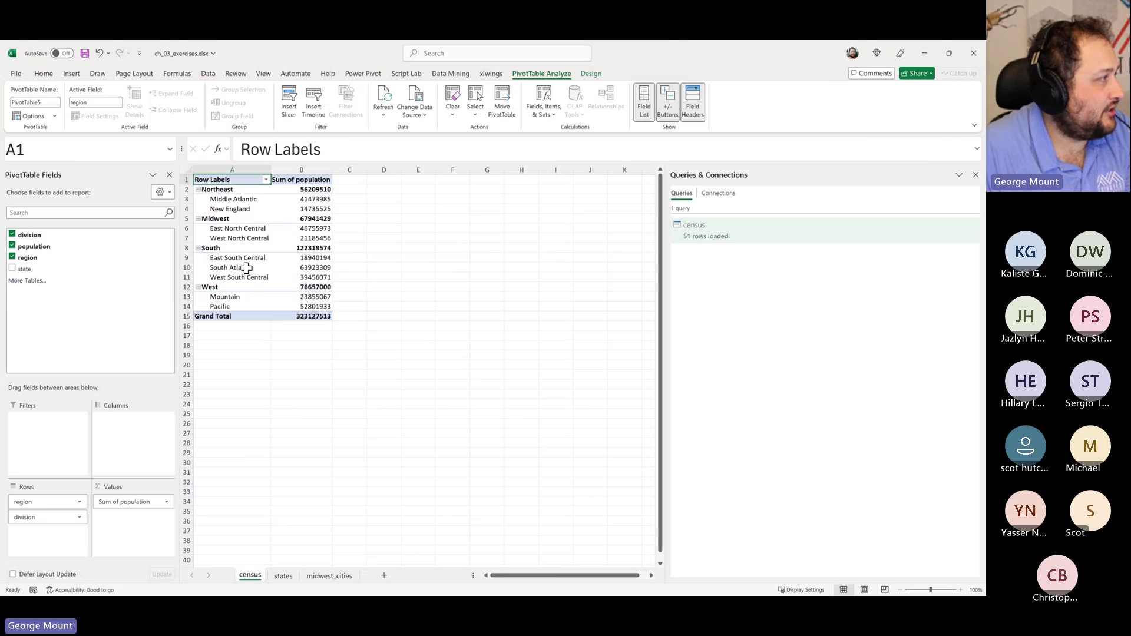
pyautogui.click(257, 236)
pyautogui.click(376, 265)
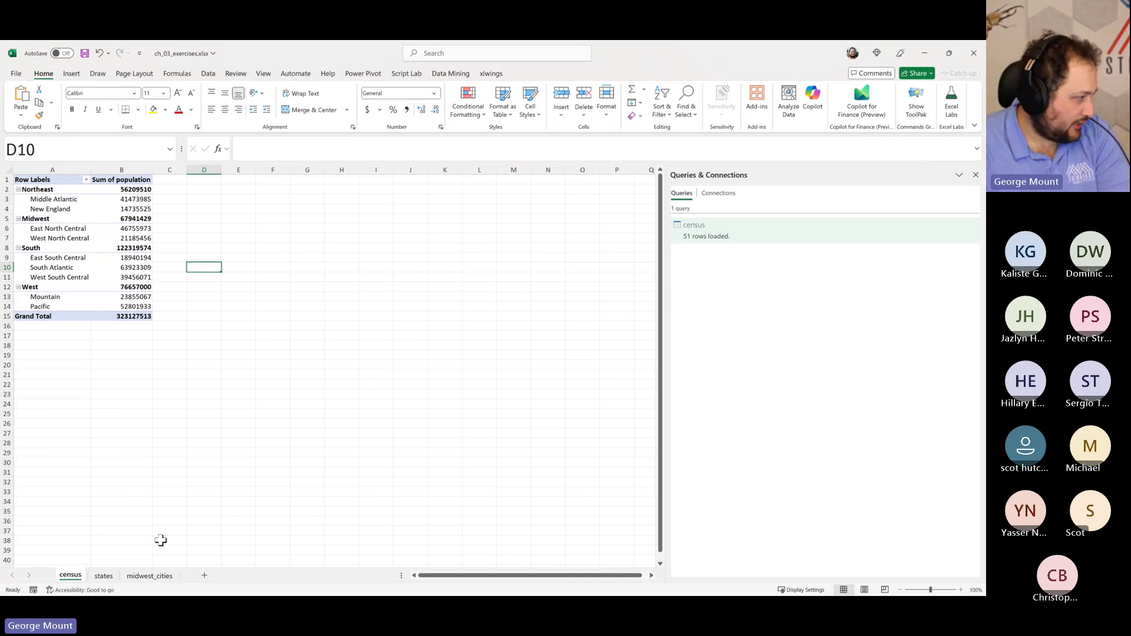
# Create a Power Query query from the midwest_cities State/Cities range, with the first row as headers
pyautogui.click(142, 577)
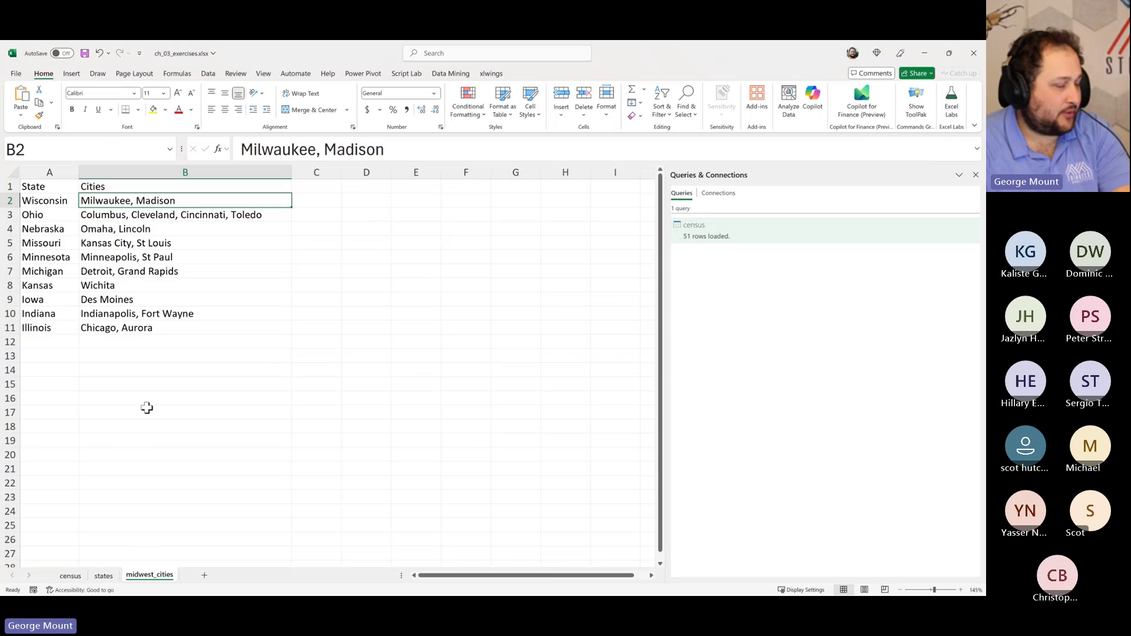
pyautogui.scroll(2, 147, 408)
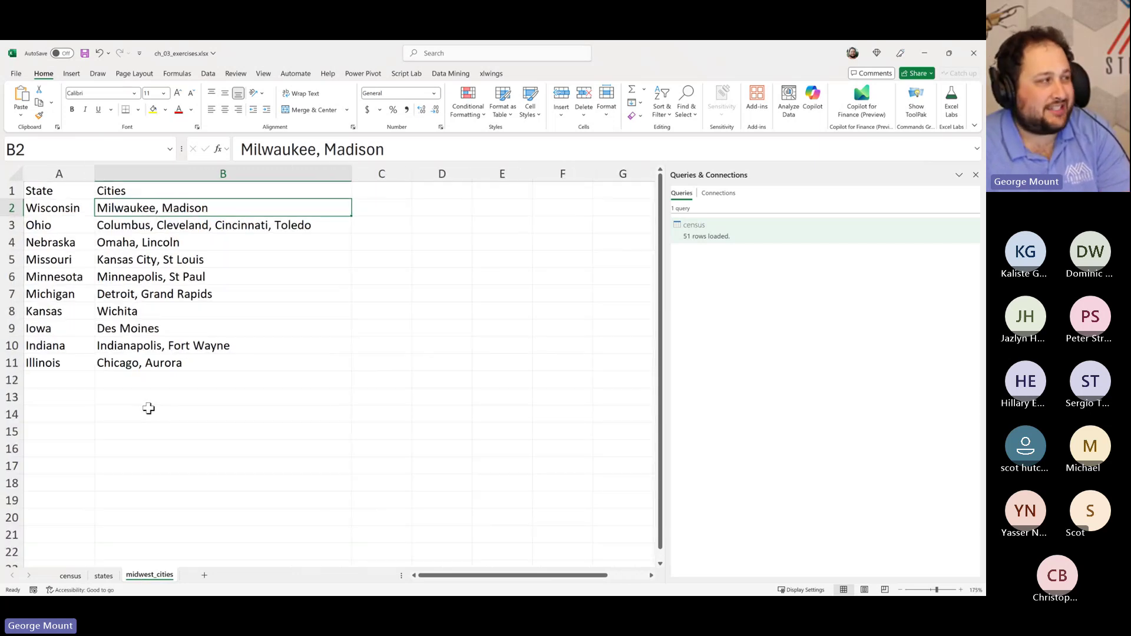
pyautogui.click(140, 293)
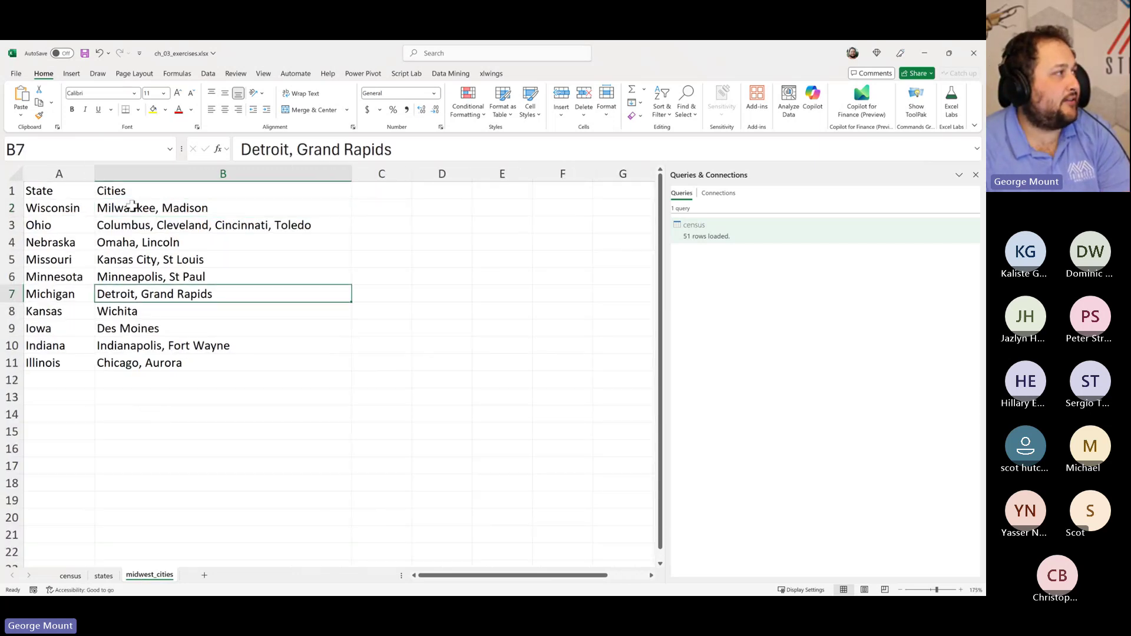
pyautogui.click(209, 75)
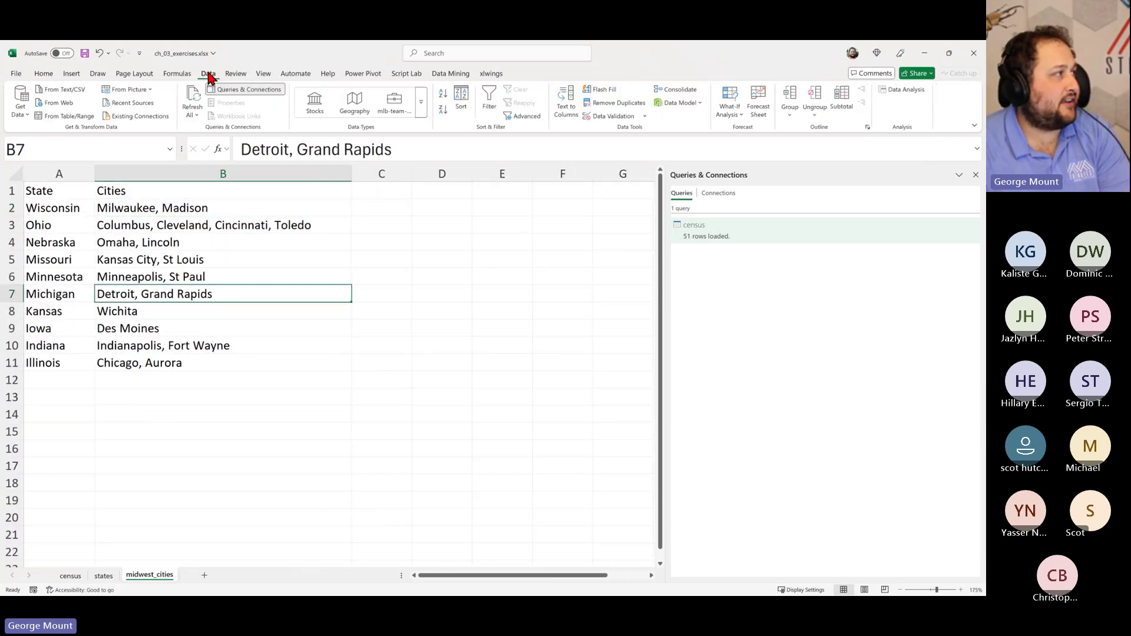
pyautogui.click(73, 117)
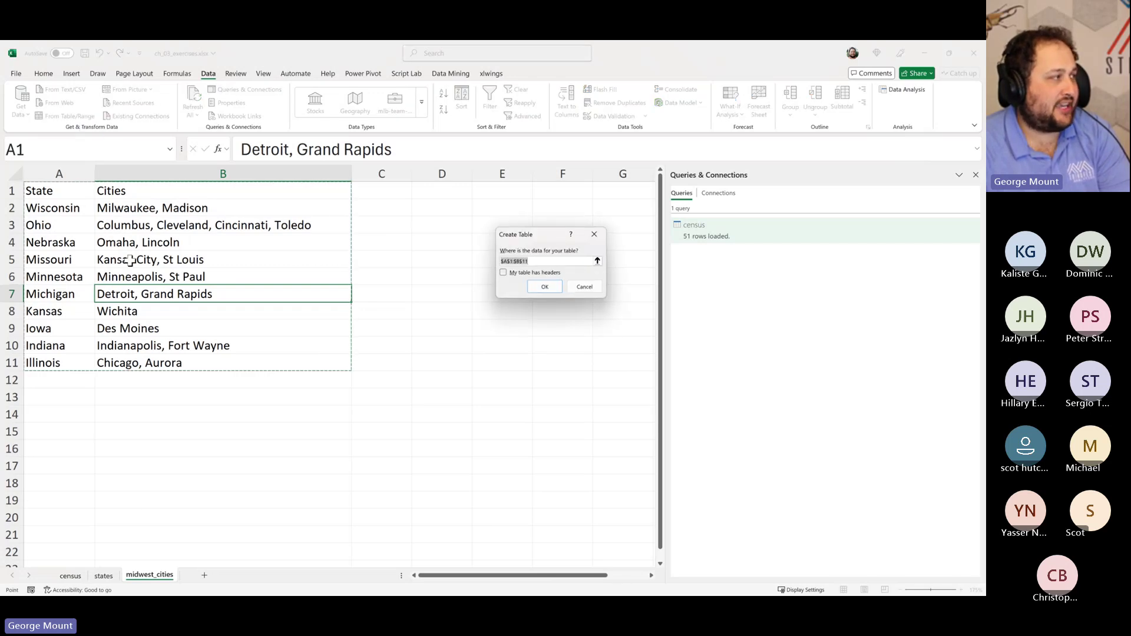
pyautogui.click(517, 273)
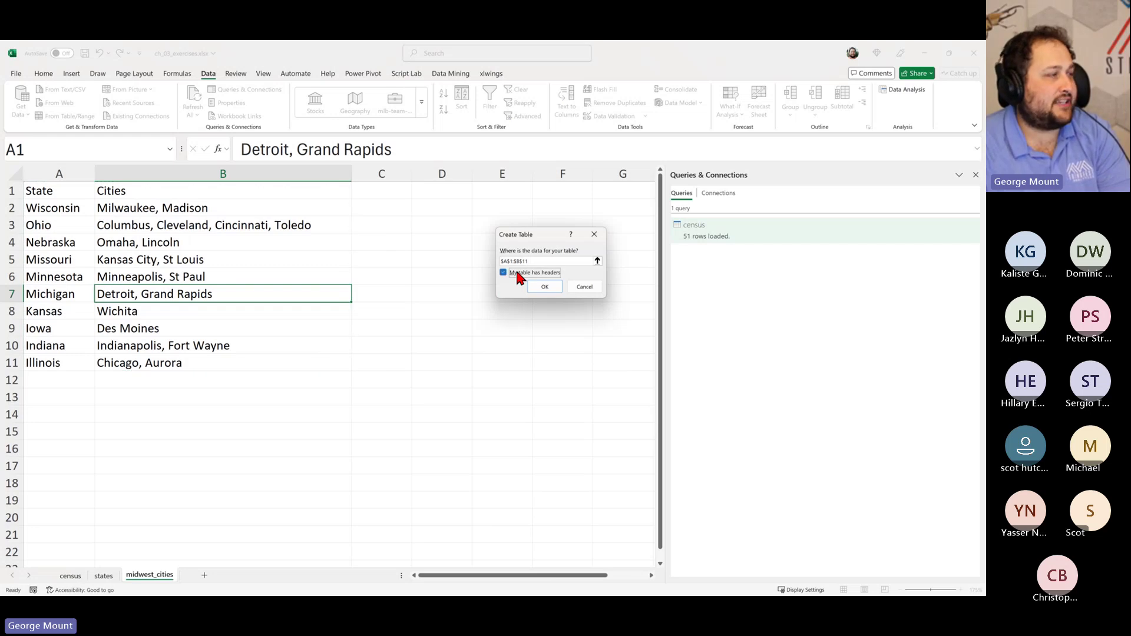
pyautogui.click(545, 286)
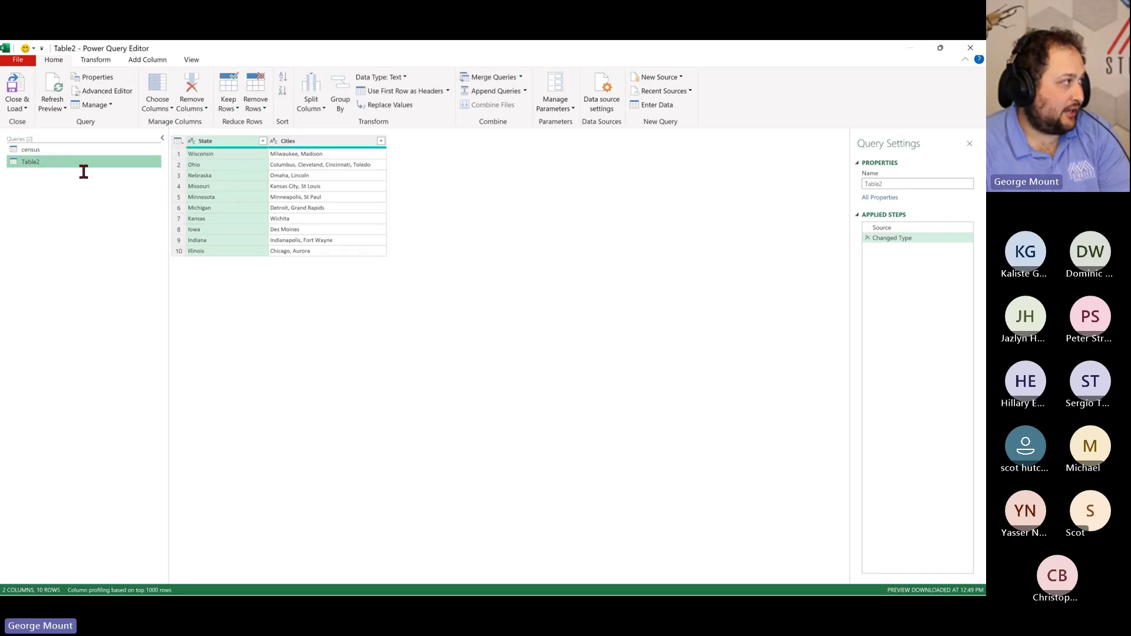
# Rename the Table2 query to midwest-cities and zoom in on the editor
pyautogui.doubleClick(89, 164)
pyautogui.write('midwest-')
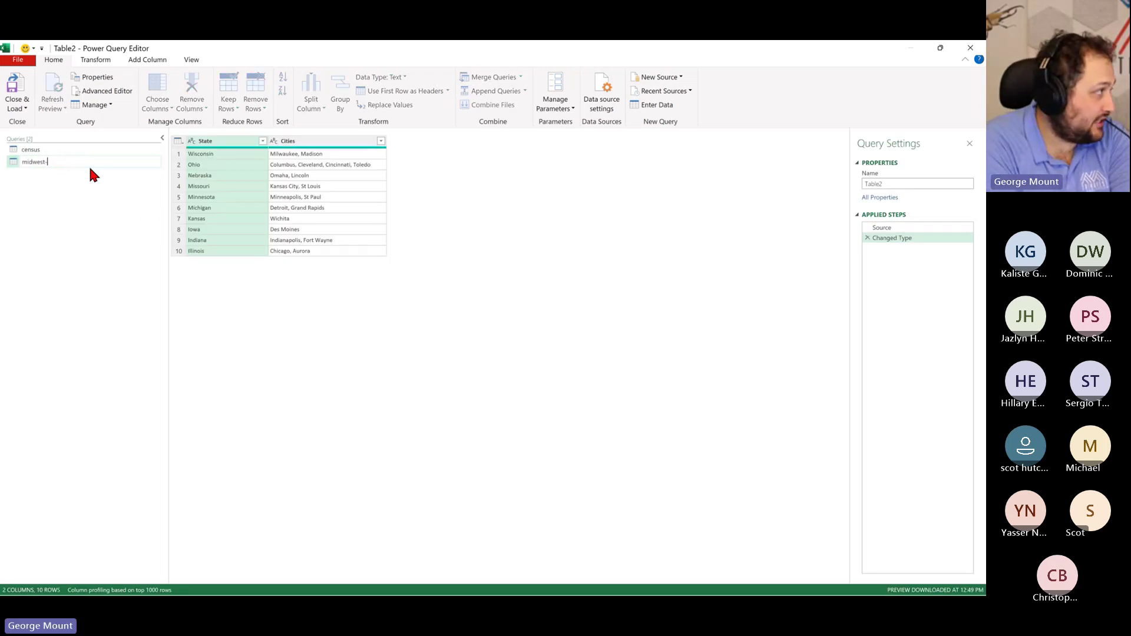
pyautogui.write('cities')
pyautogui.press('Return')
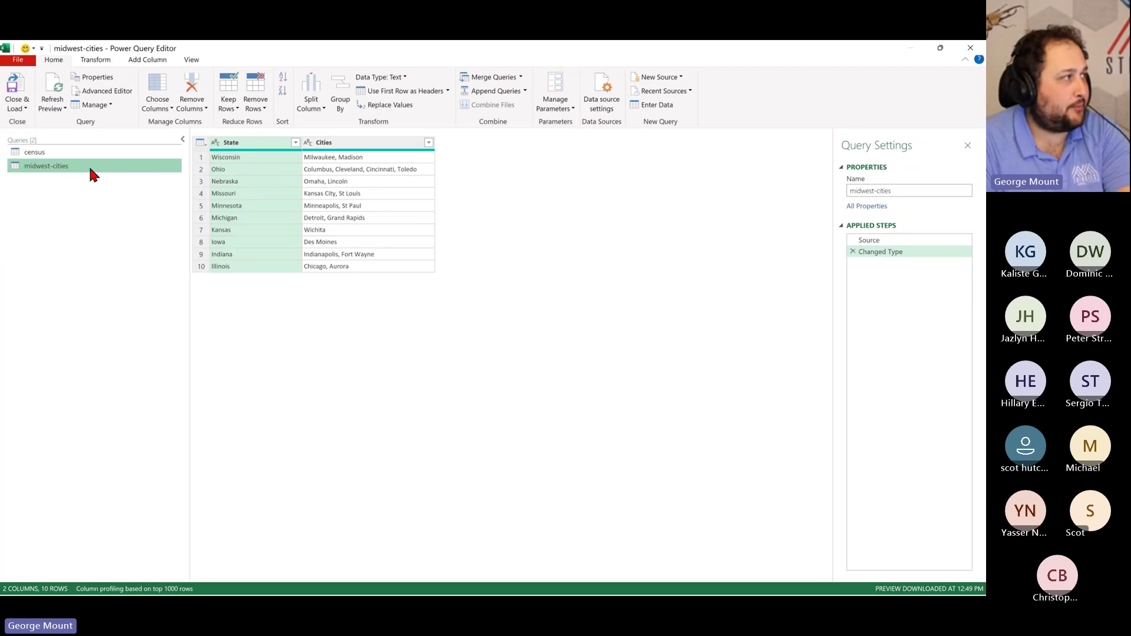
pyautogui.hotkey('ctrl', '+')
pyautogui.hotkey('ctrl', '+')
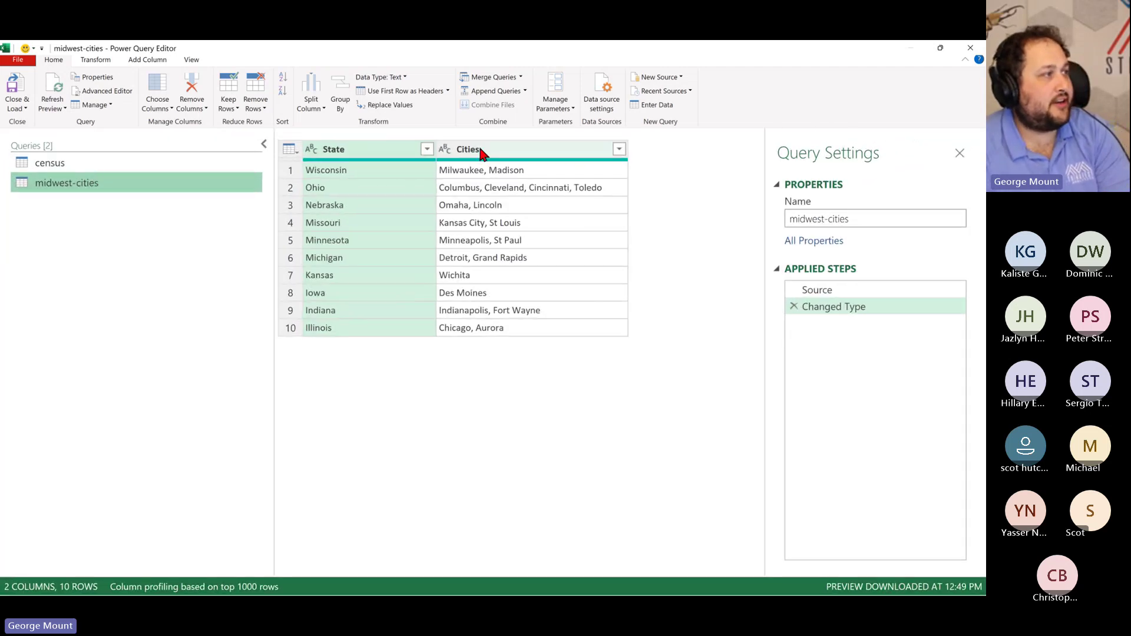
# Split the Cities column by a custom comma (,) delimiter
pyautogui.click(482, 152)
pyautogui.click(368, 153)
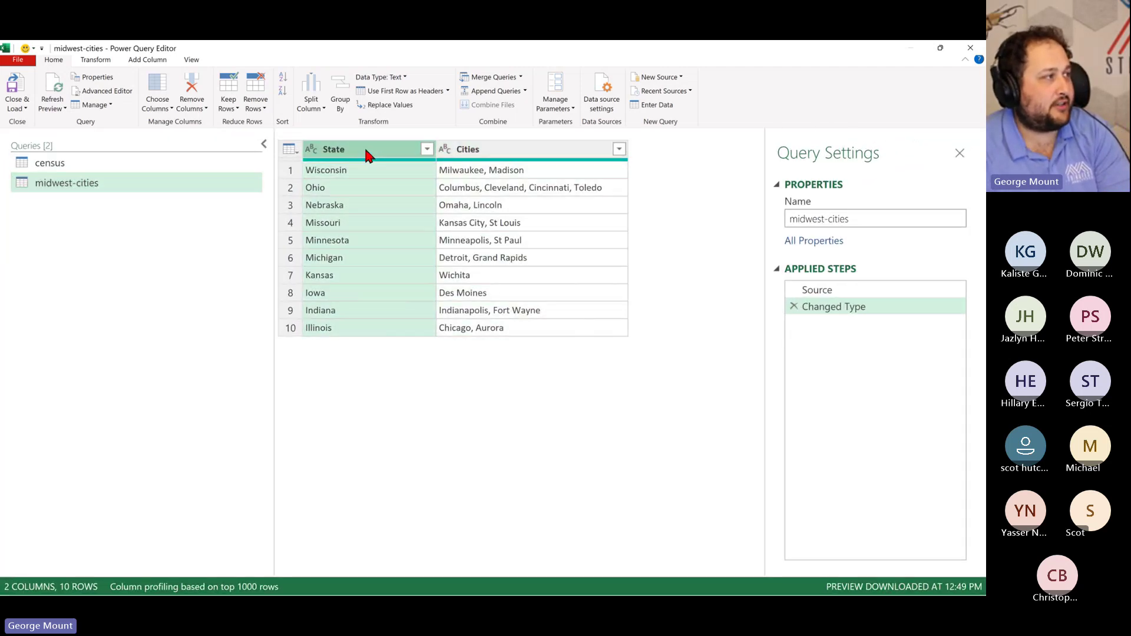
pyautogui.click(496, 153)
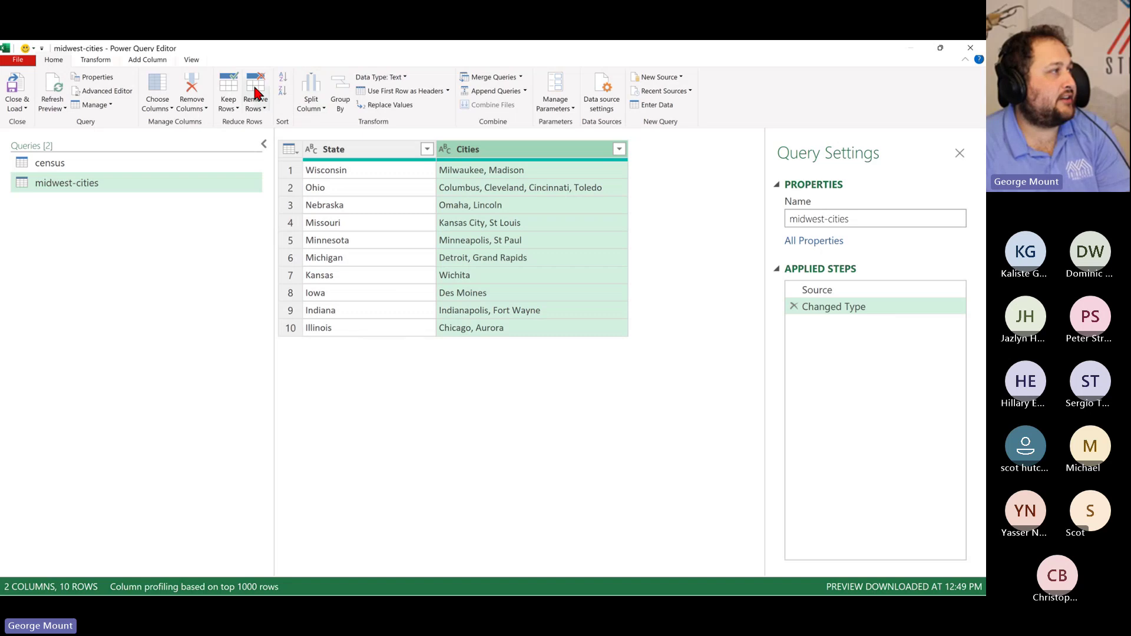
pyautogui.click(309, 107)
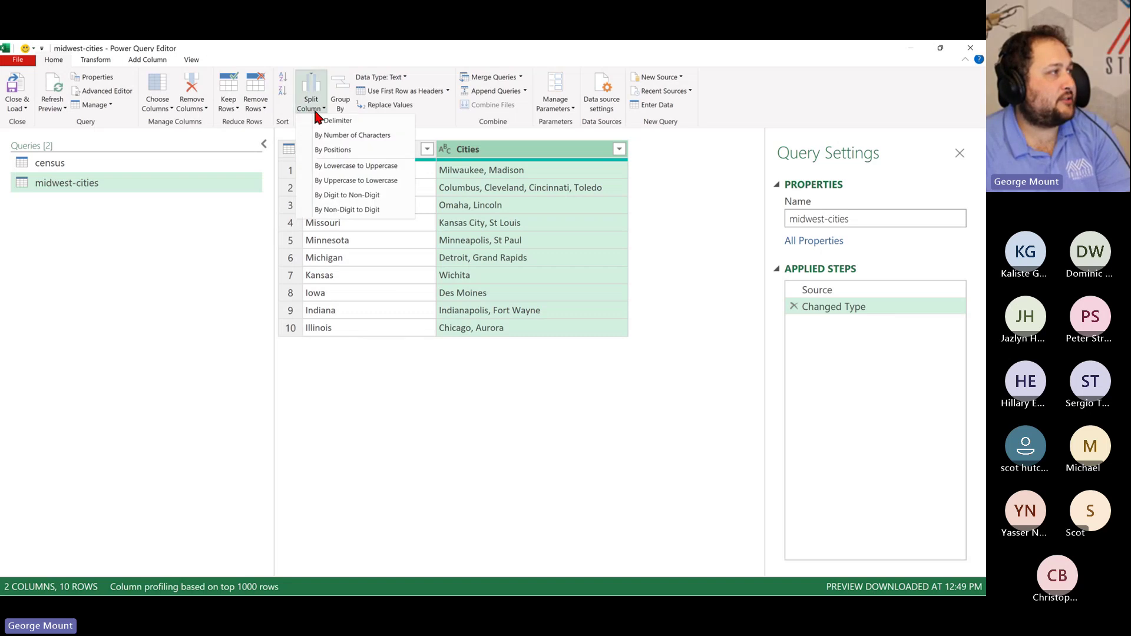
pyautogui.click(377, 123)
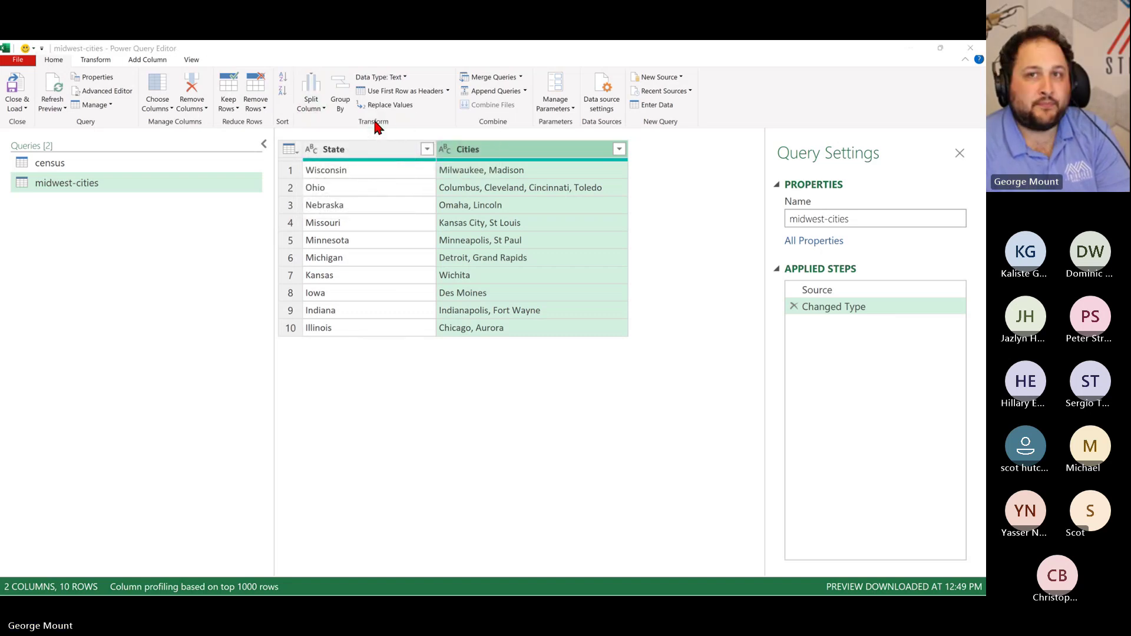
pyautogui.moveTo(442, 235); pyautogui.dragTo(174, 156)
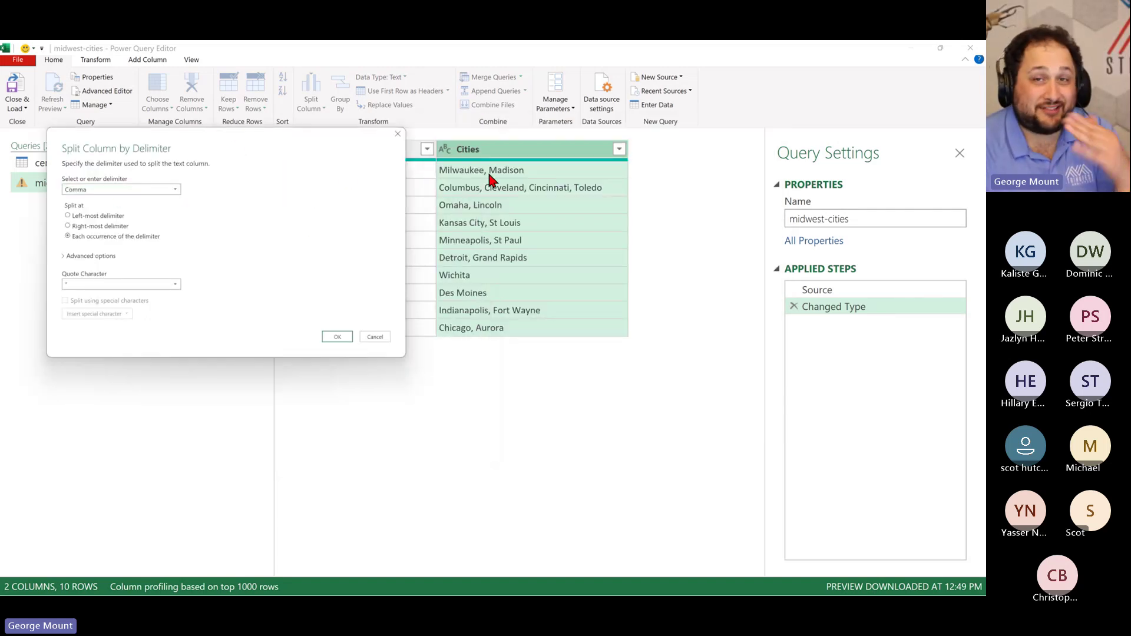
pyautogui.click(117, 189)
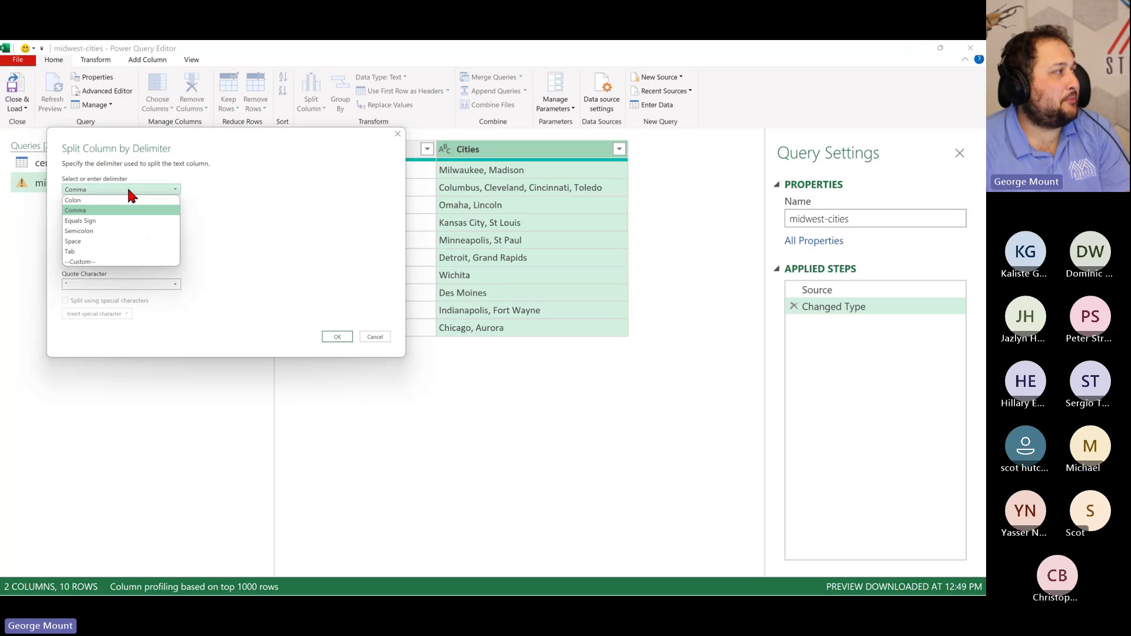
pyautogui.click(92, 266)
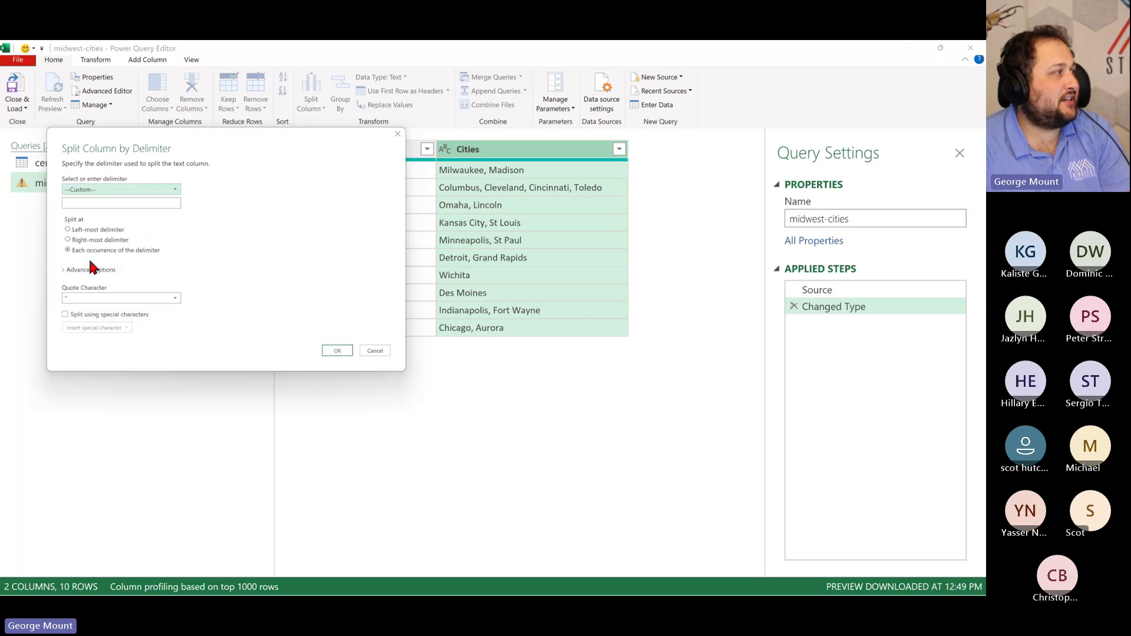
pyautogui.click(98, 204)
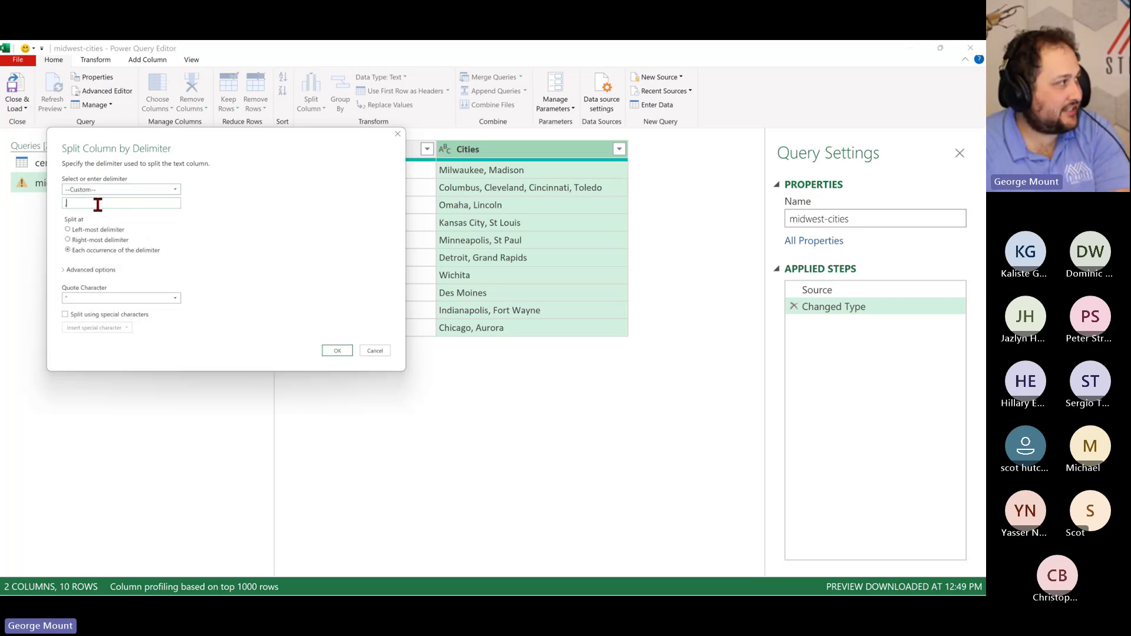
pyautogui.write(',')
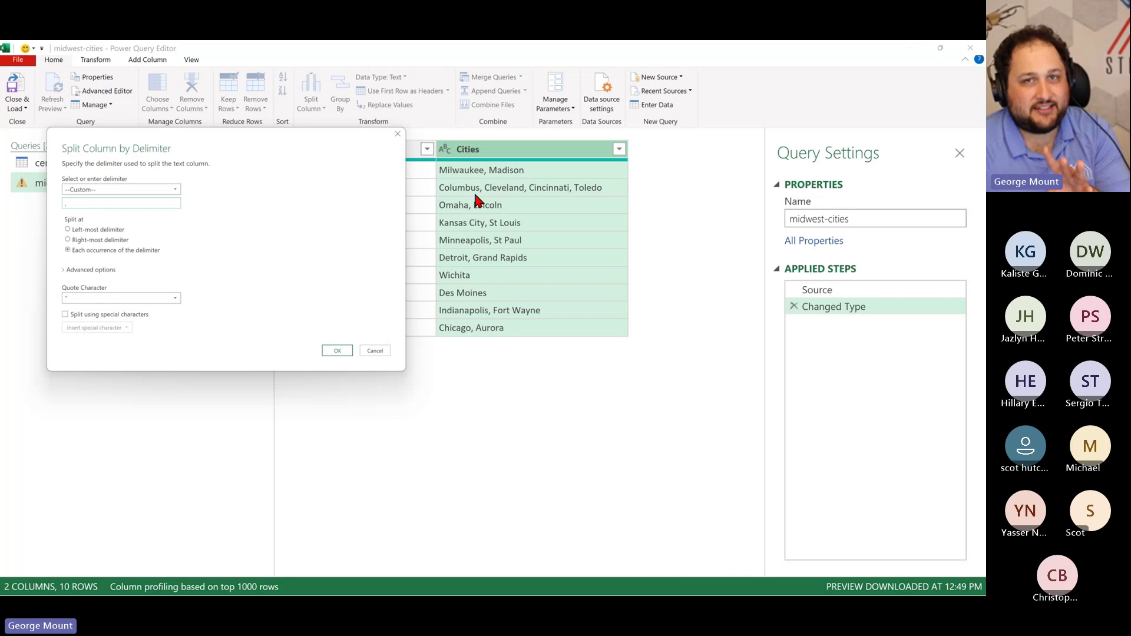
# Under Advanced options choose Split into Rows and apply the split, giving 20 rows
pyautogui.moveTo(224, 139); pyautogui.dragTo(334, 102)
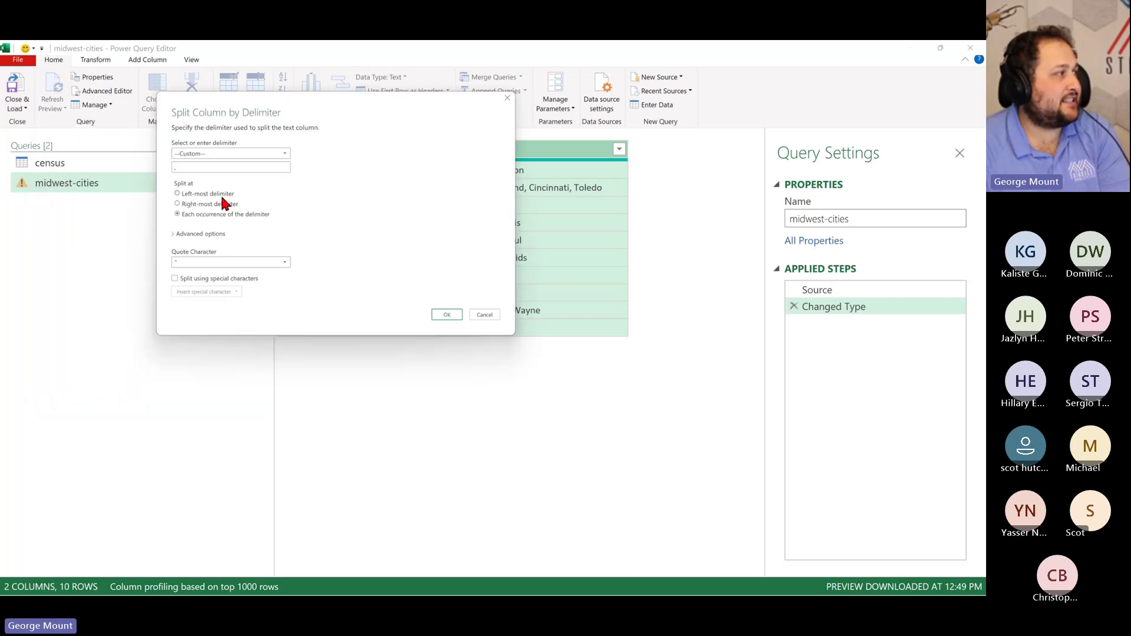
pyautogui.click(199, 234)
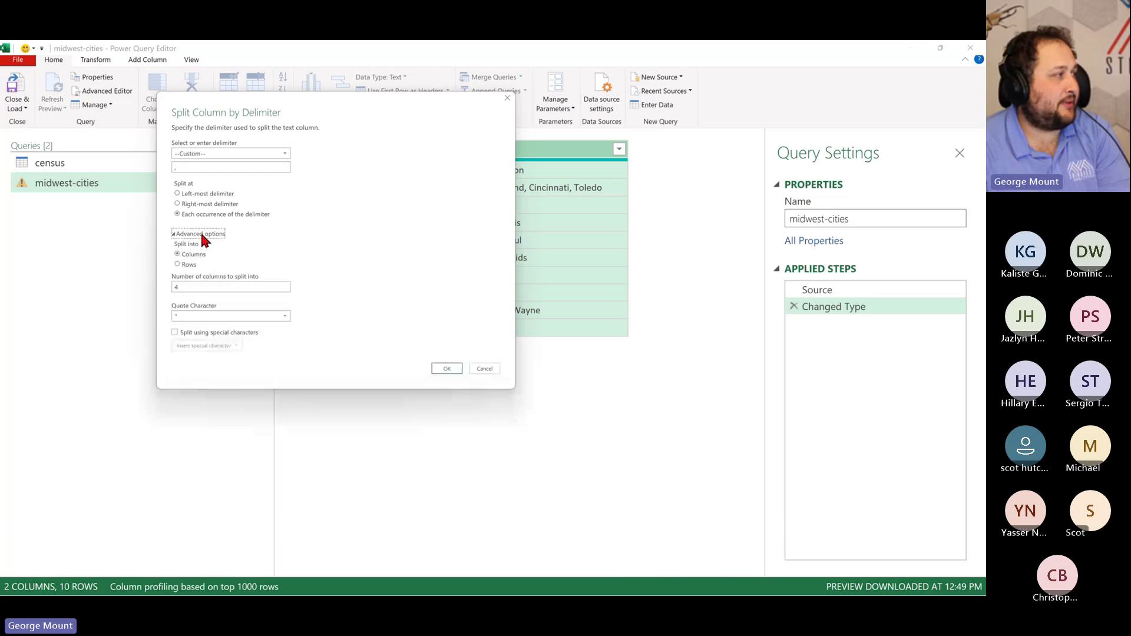
pyautogui.click(188, 264)
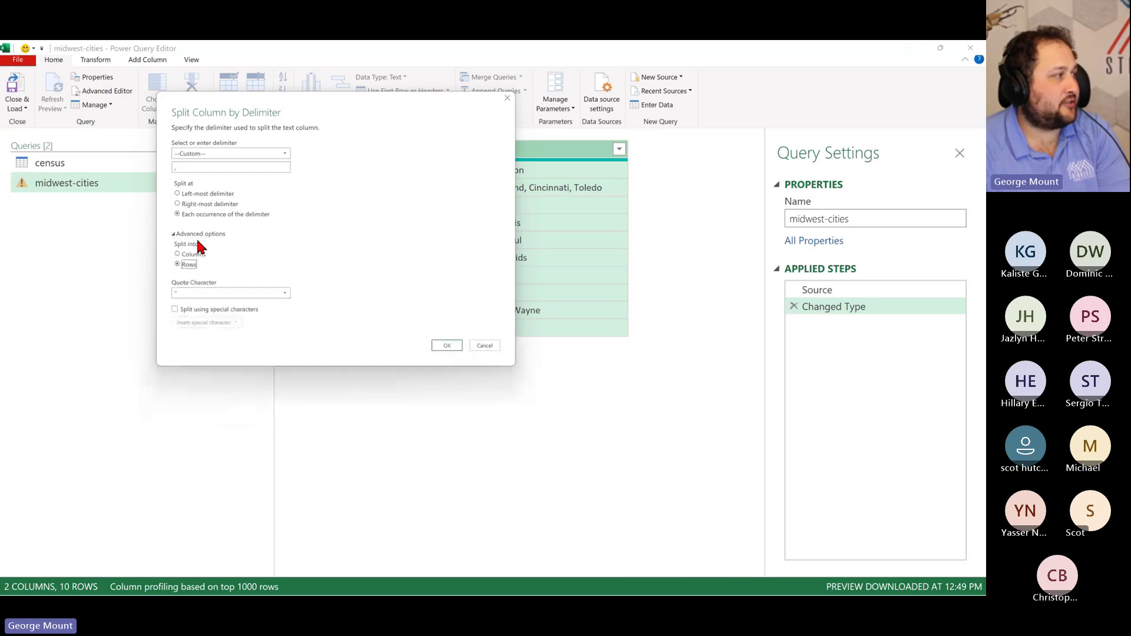
pyautogui.click(199, 235)
pyautogui.click(199, 234)
pyautogui.click(190, 265)
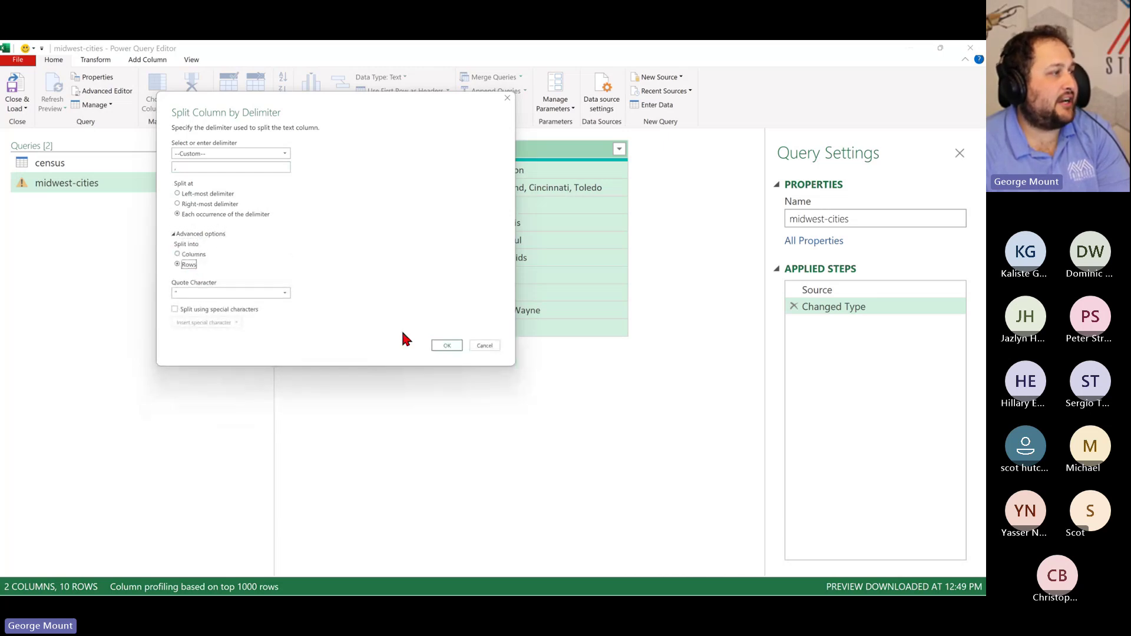
pyautogui.click(446, 346)
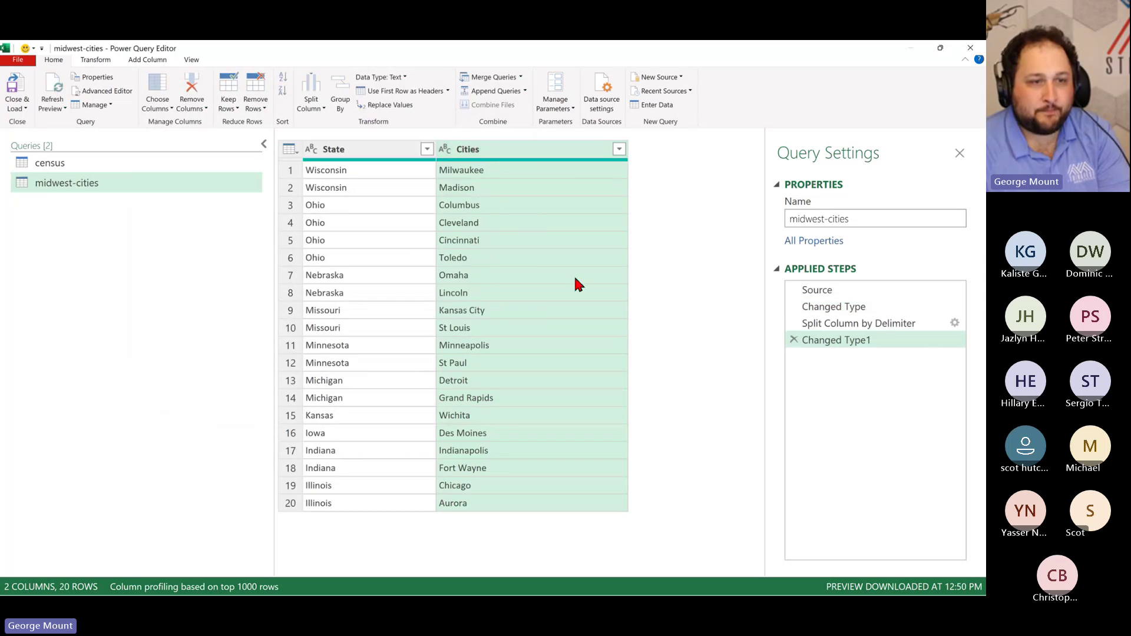
# Close & Load the midwest-cities query as a Table on a new worksheet
pyautogui.click(21, 112)
pyautogui.click(37, 121)
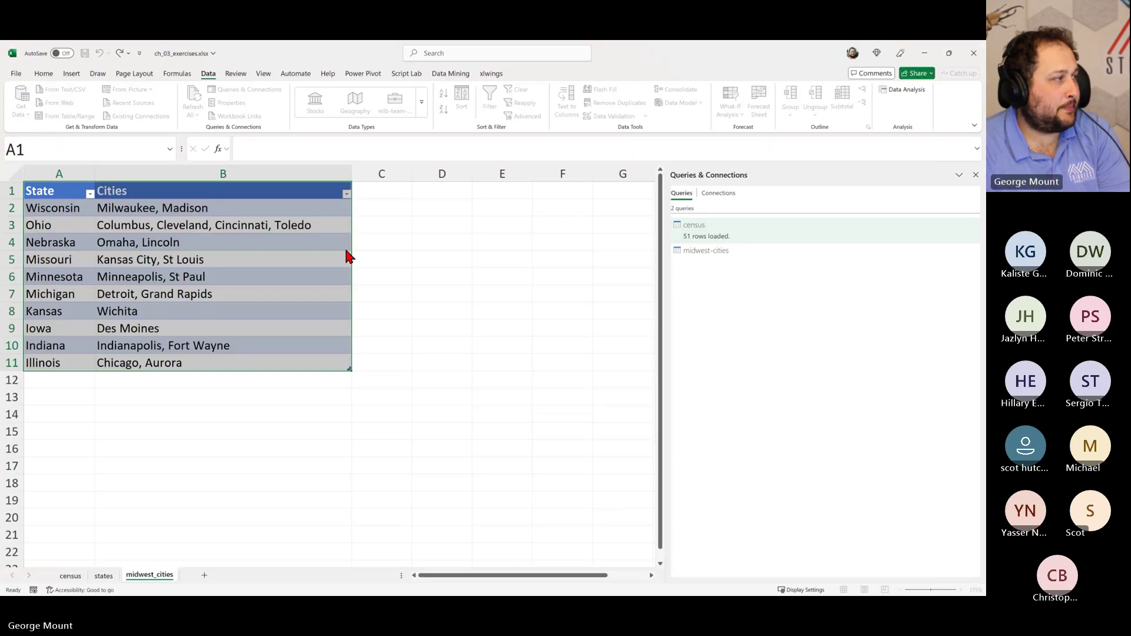
pyautogui.click(410, 160)
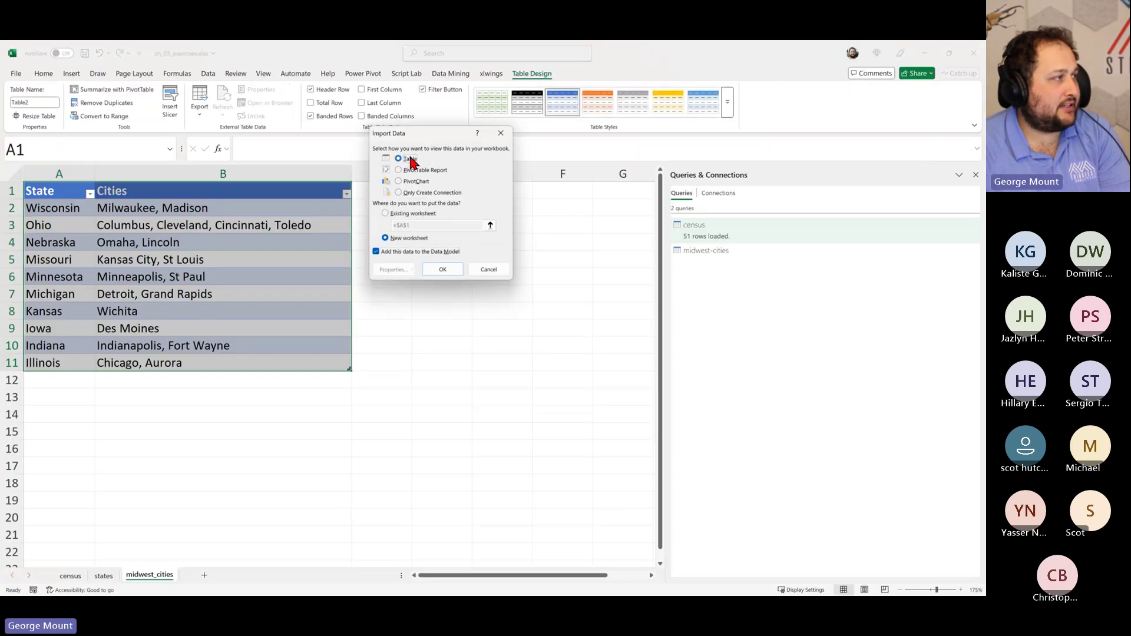
pyautogui.click(424, 254)
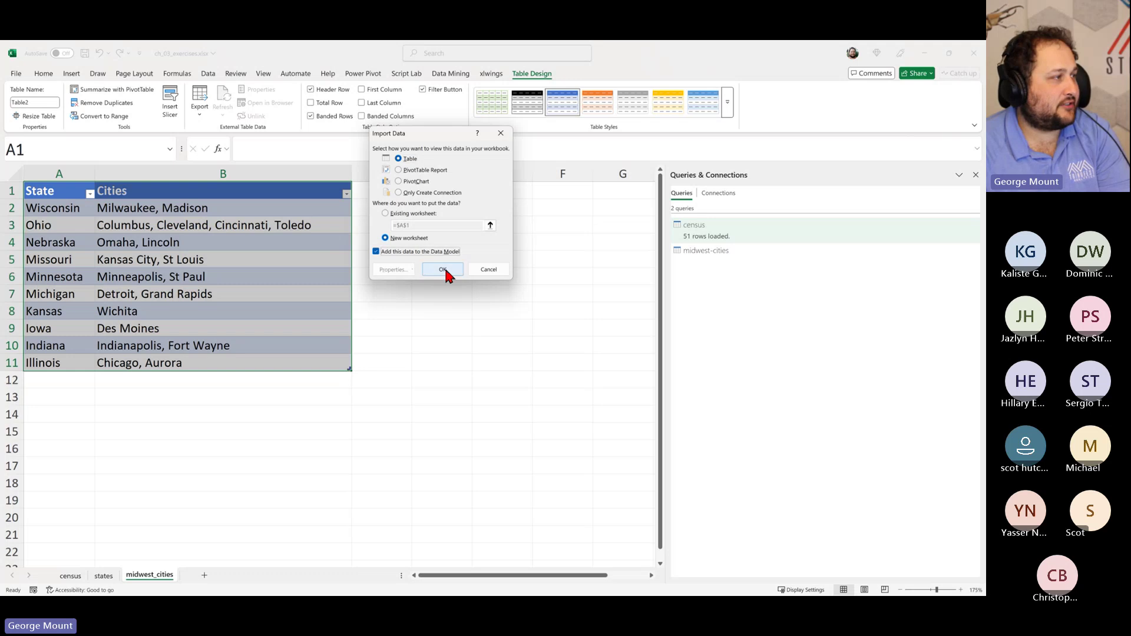
pyautogui.click(402, 253)
pyautogui.click(434, 270)
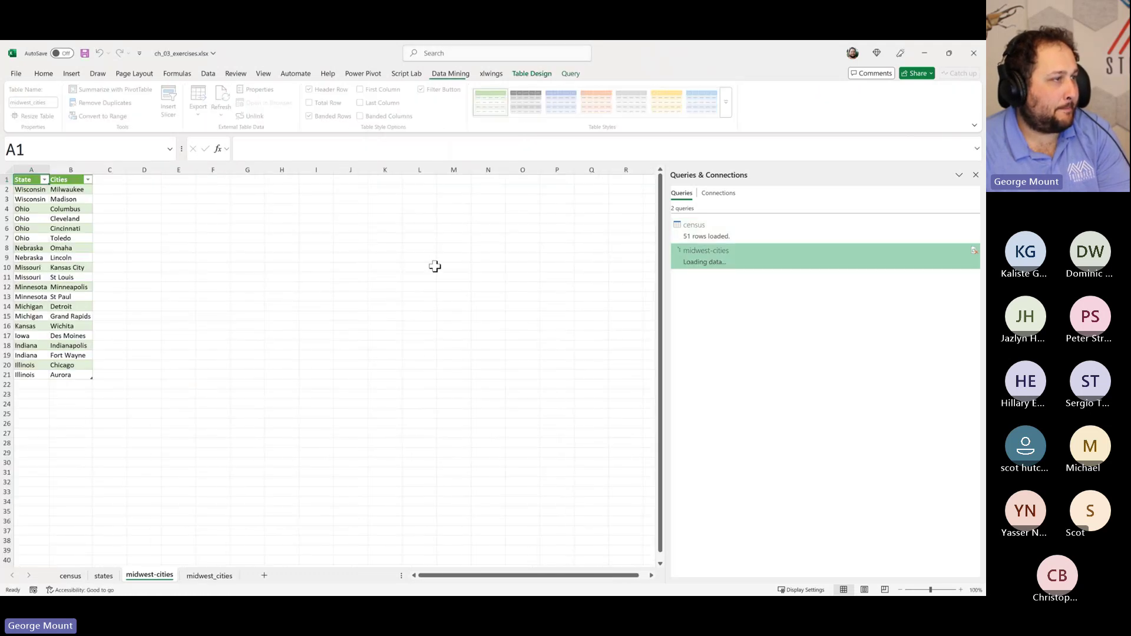
# Check the loaded census and midwest-cities queries in the Queries & Connections pane
pyautogui.click(208, 74)
pyautogui.click(233, 90)
pyautogui.click(233, 90)
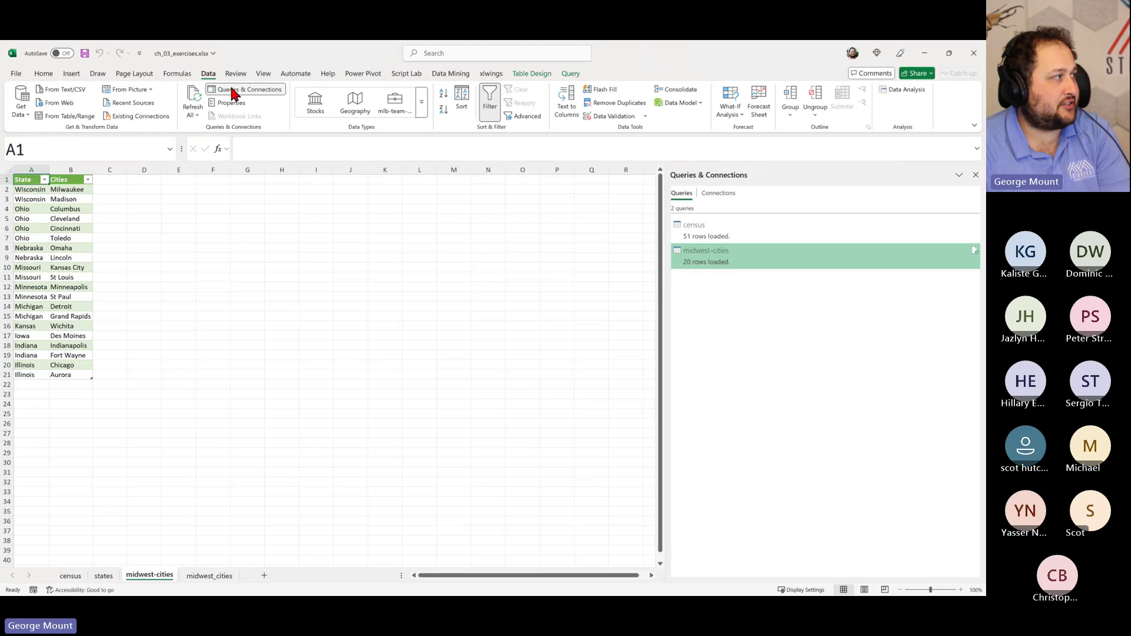
pyautogui.click(734, 219)
pyautogui.click(737, 253)
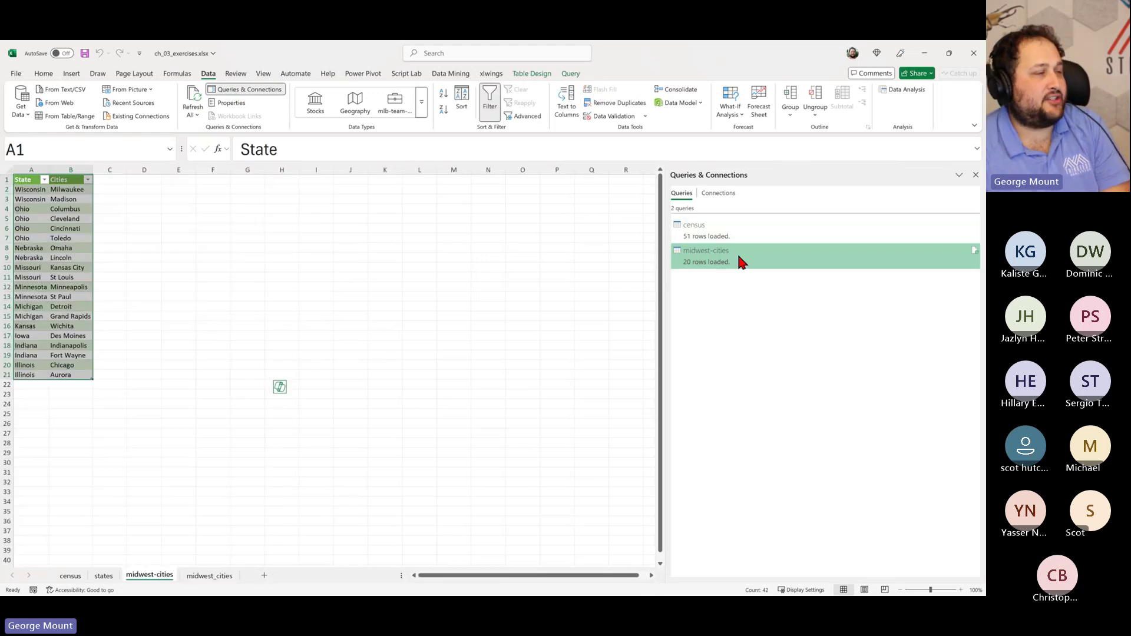
pyautogui.rightClick(737, 252)
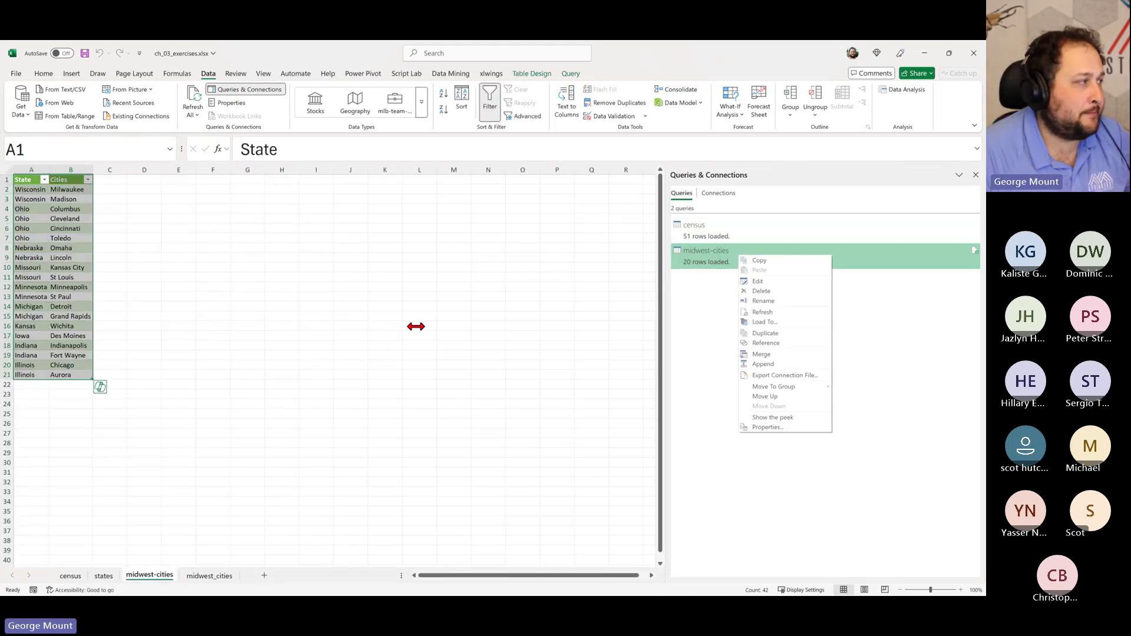
pyautogui.click(316, 345)
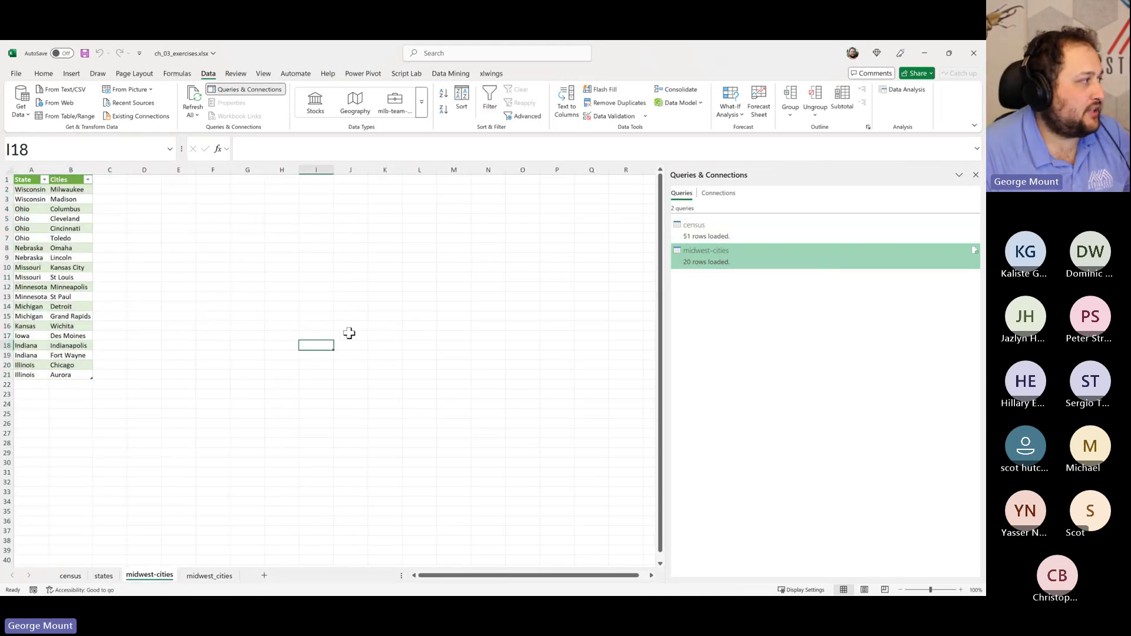
# Go through the states, census and midwest-cities sheets back to the midwest_cities source sheet
pyautogui.click(105, 576)
pyautogui.click(70, 576)
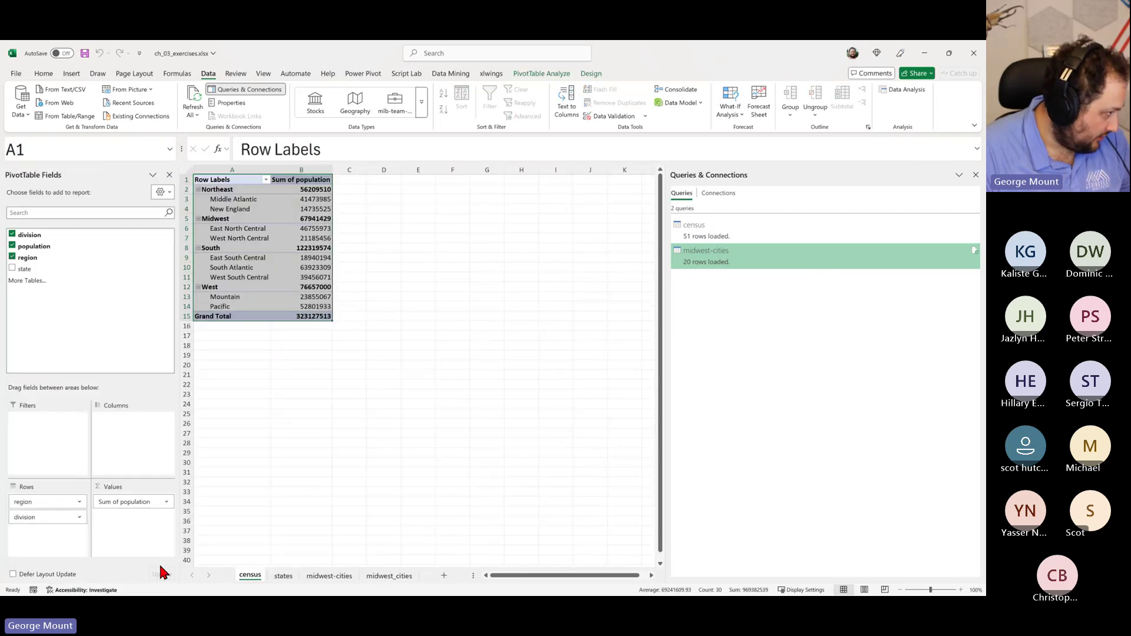
pyautogui.click(327, 569)
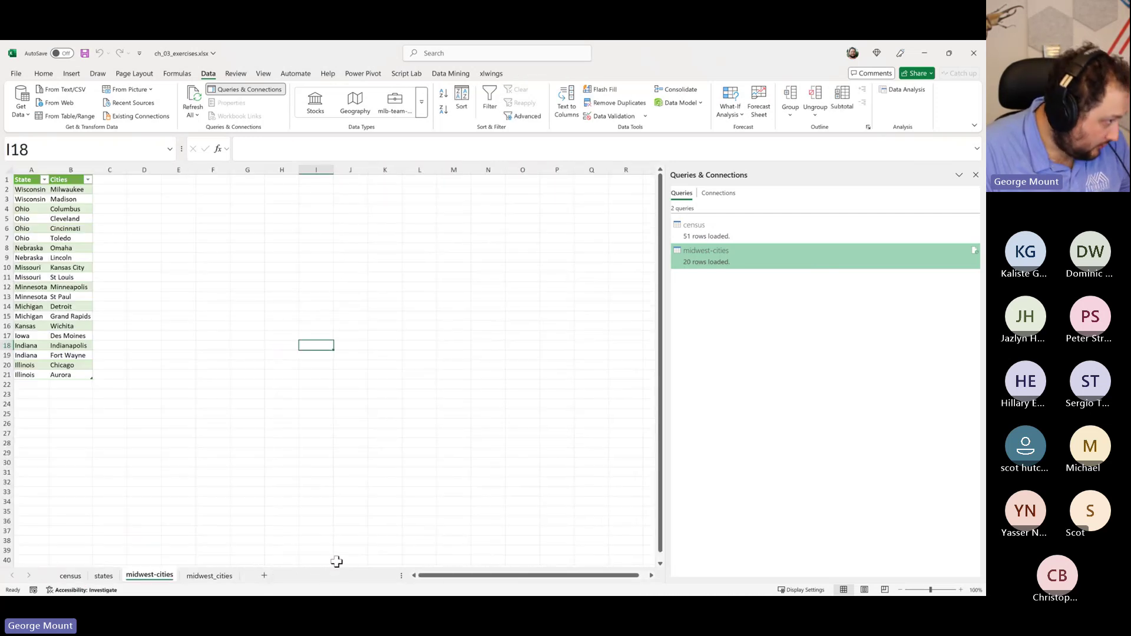
pyautogui.click(224, 575)
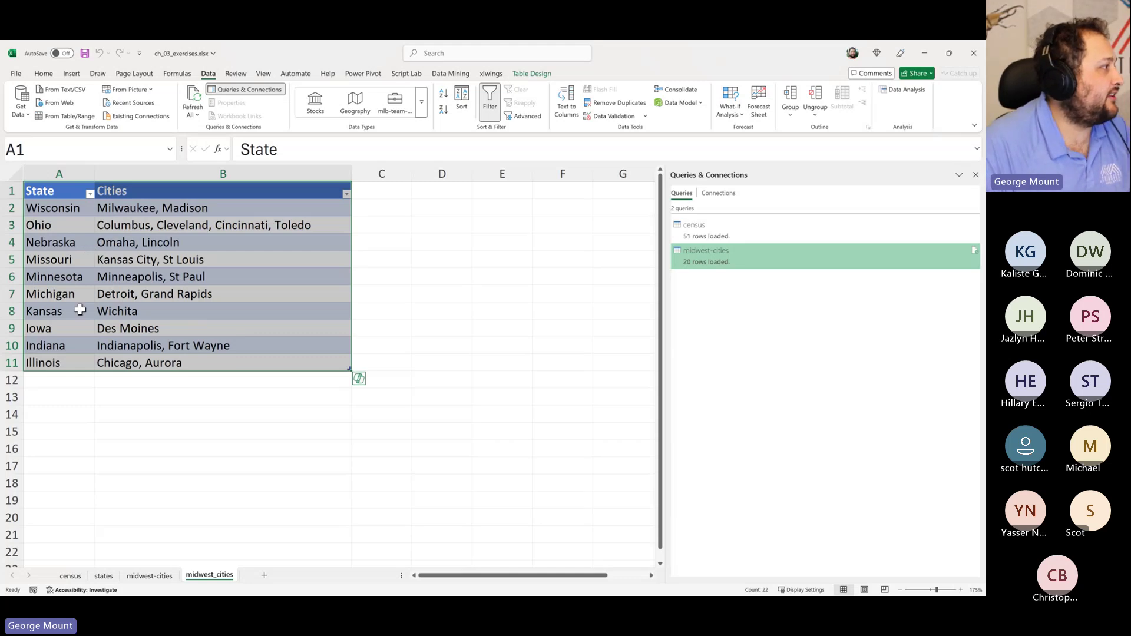
# Change Kansas's cities in B8 to 'Wichita, Topeka'
pyautogui.click(129, 310)
pyautogui.click(316, 157)
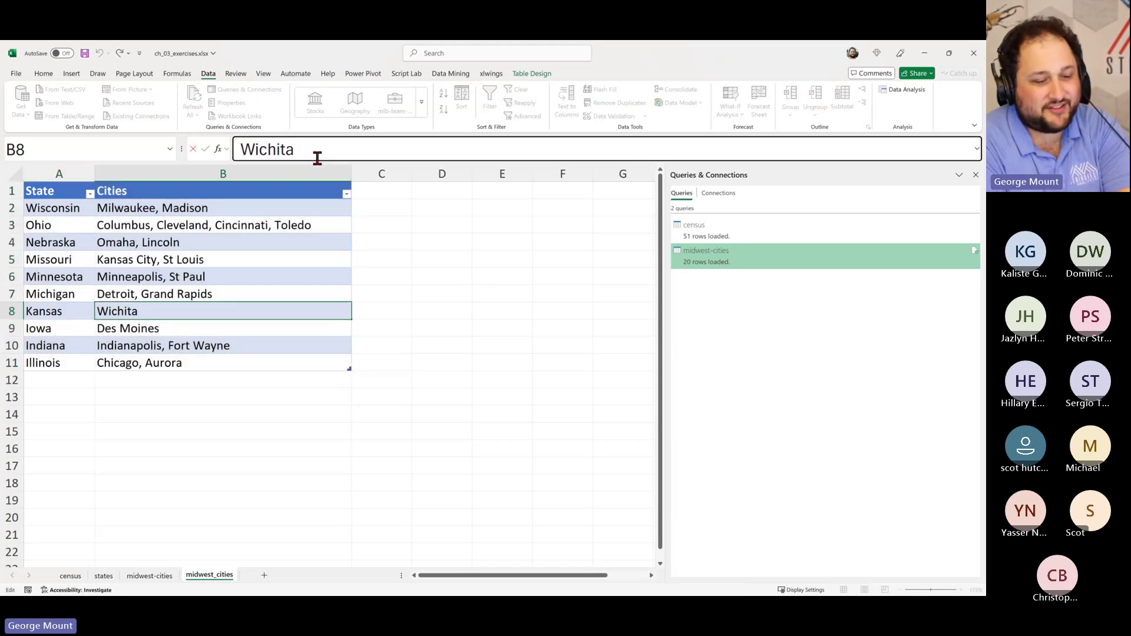
pyautogui.write(', Topke')
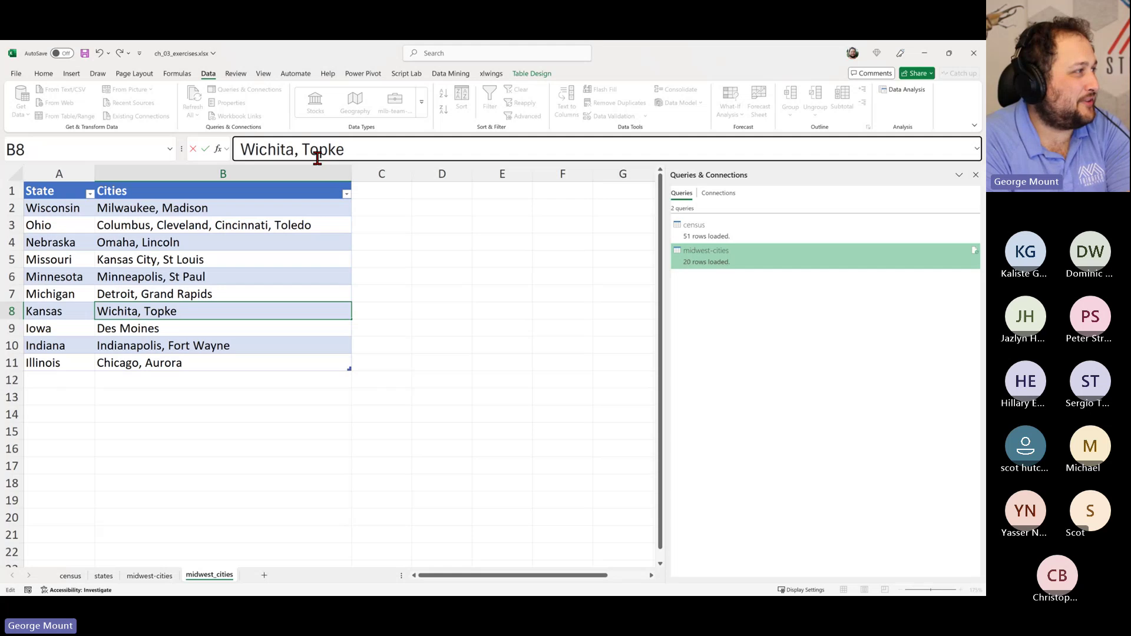
pyautogui.press('BackSpace')
pyautogui.press('BackSpace')
pyautogui.write('eka')
pyautogui.press('Return')
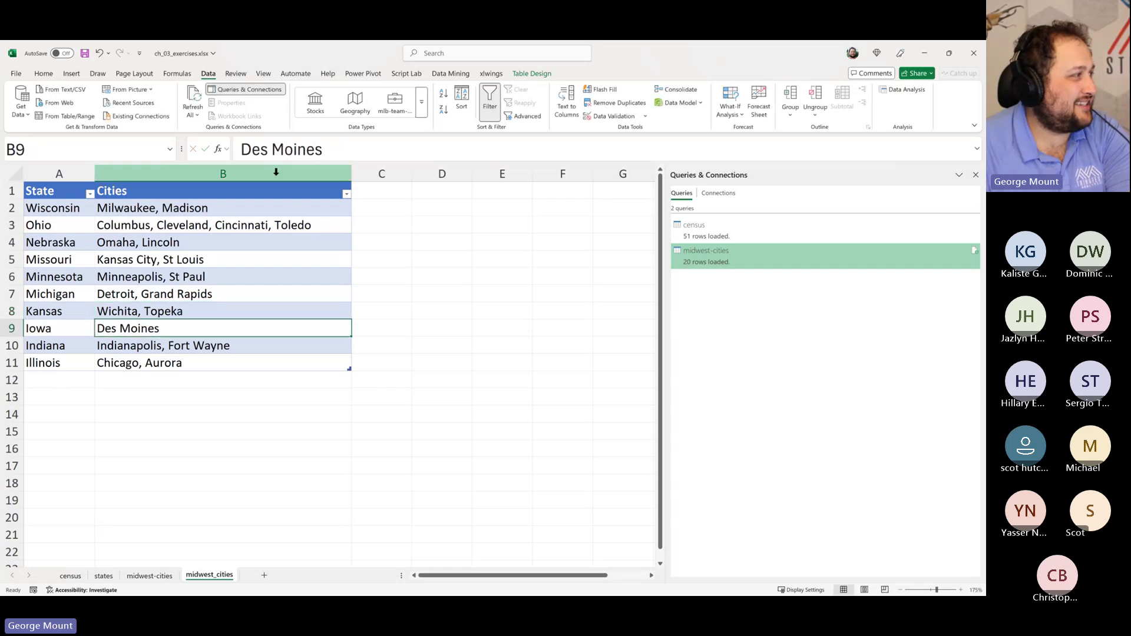
# Refresh the loaded midwest-cities table to pick up Topeka
pyautogui.click(154, 575)
pyautogui.rightClick(62, 259)
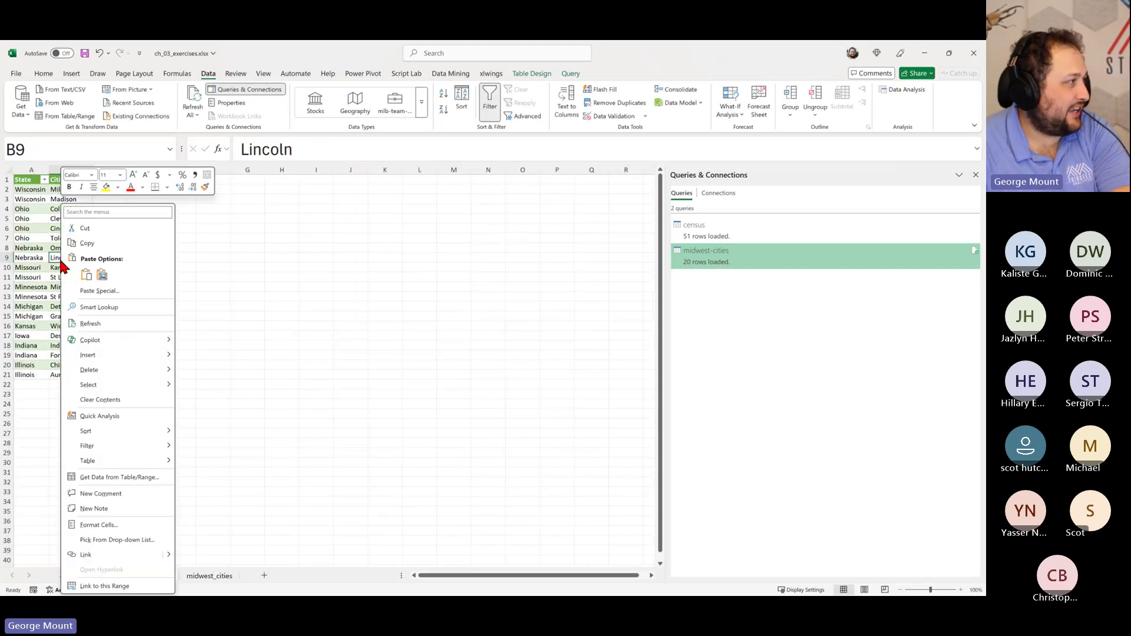
pyautogui.click(99, 323)
pyautogui.scroll(1, 114, 308)
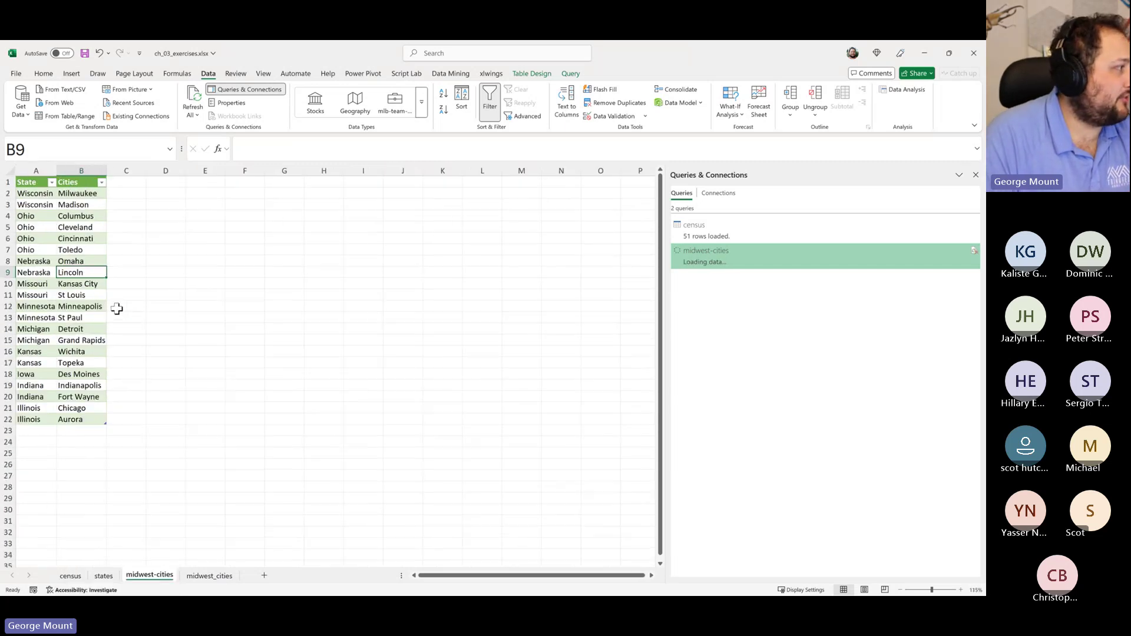
# Confirm the new Kansas–Topeka row appears in row 17 of the midwest-cities table
pyautogui.click(734, 218)
pyautogui.rightClick(734, 218)
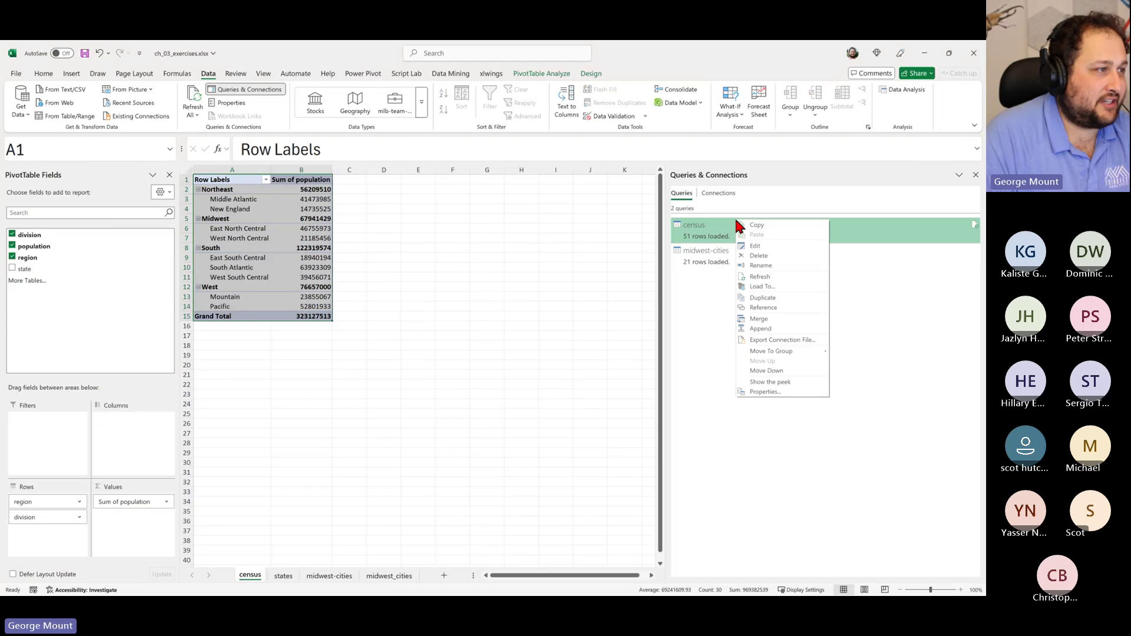
pyautogui.click(684, 246)
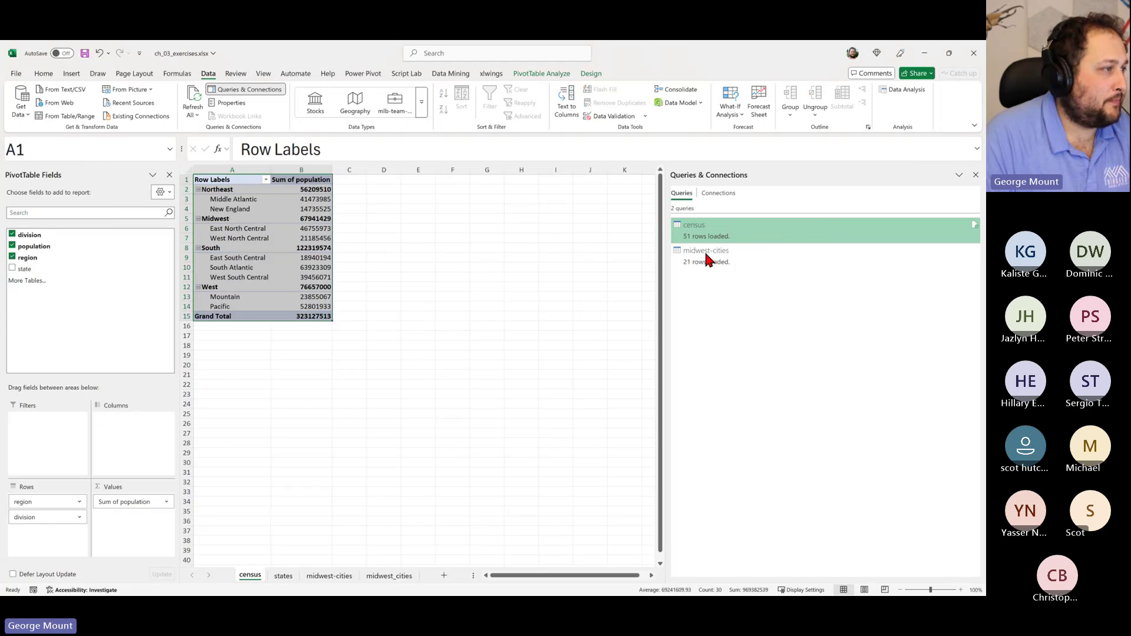
pyautogui.click(698, 253)
pyautogui.click(115, 453)
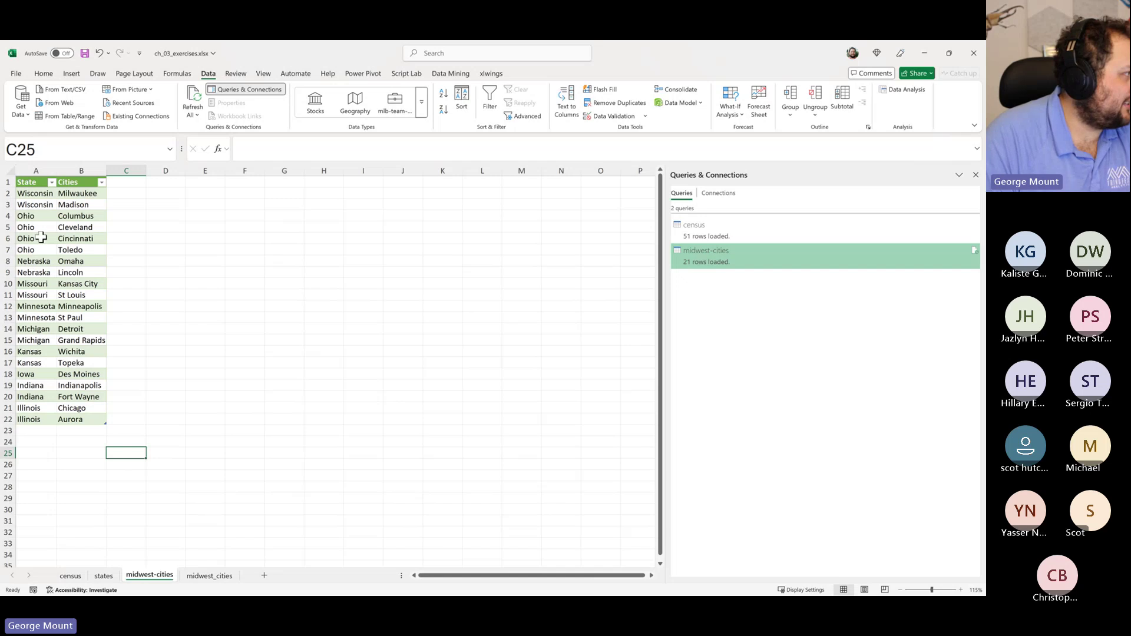
pyautogui.moveTo(41, 363); pyautogui.dragTo(129, 364)
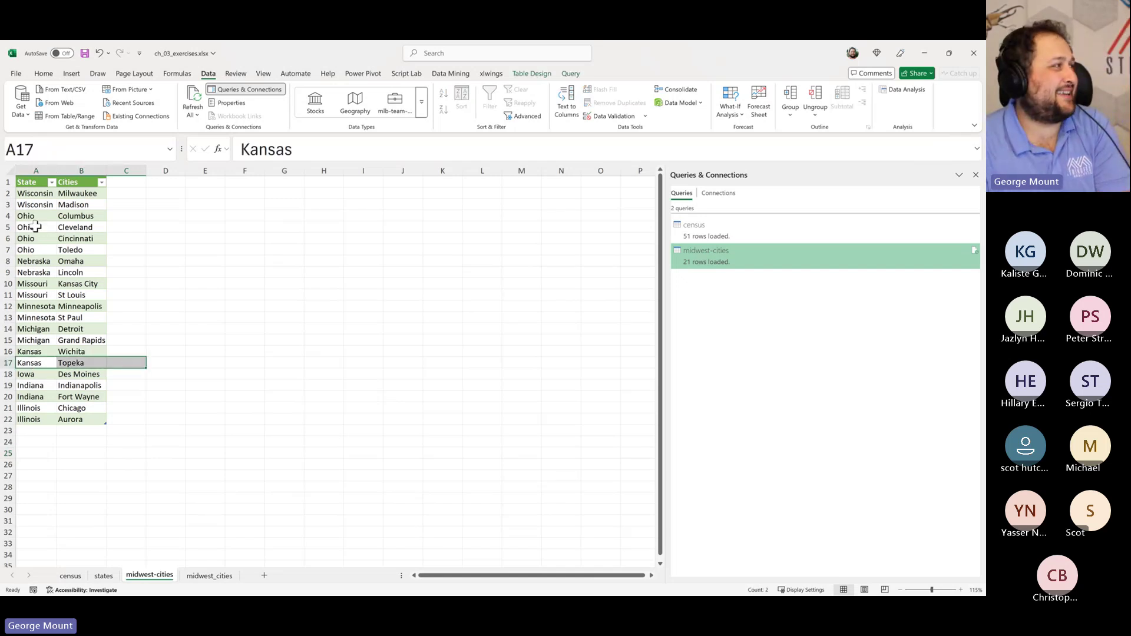
pyautogui.click(36, 363)
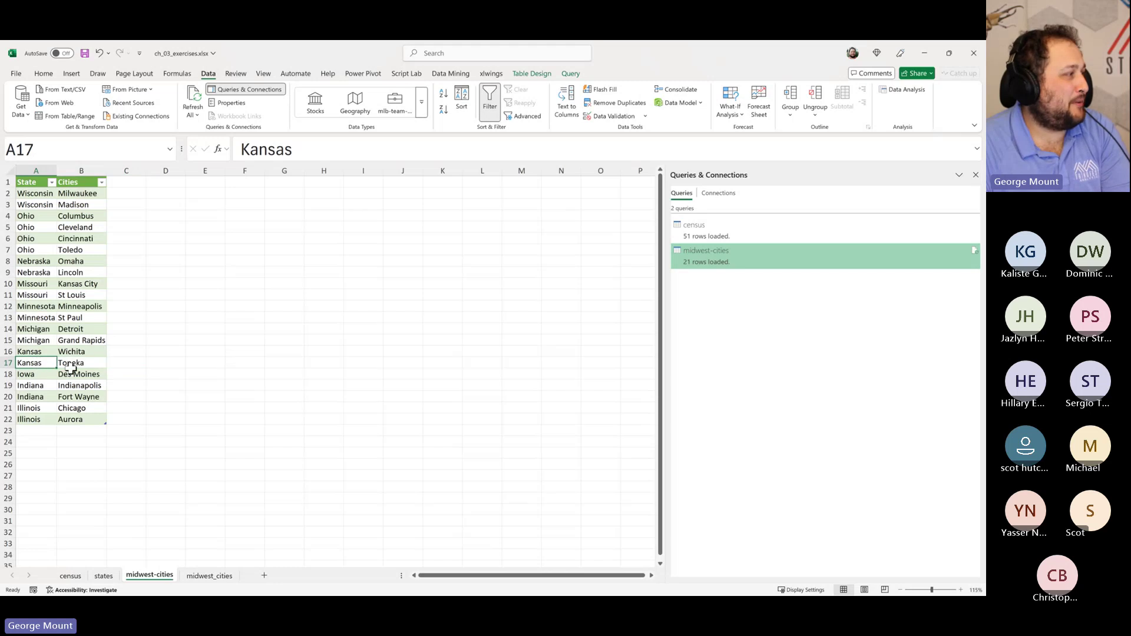
pyautogui.click(71, 364)
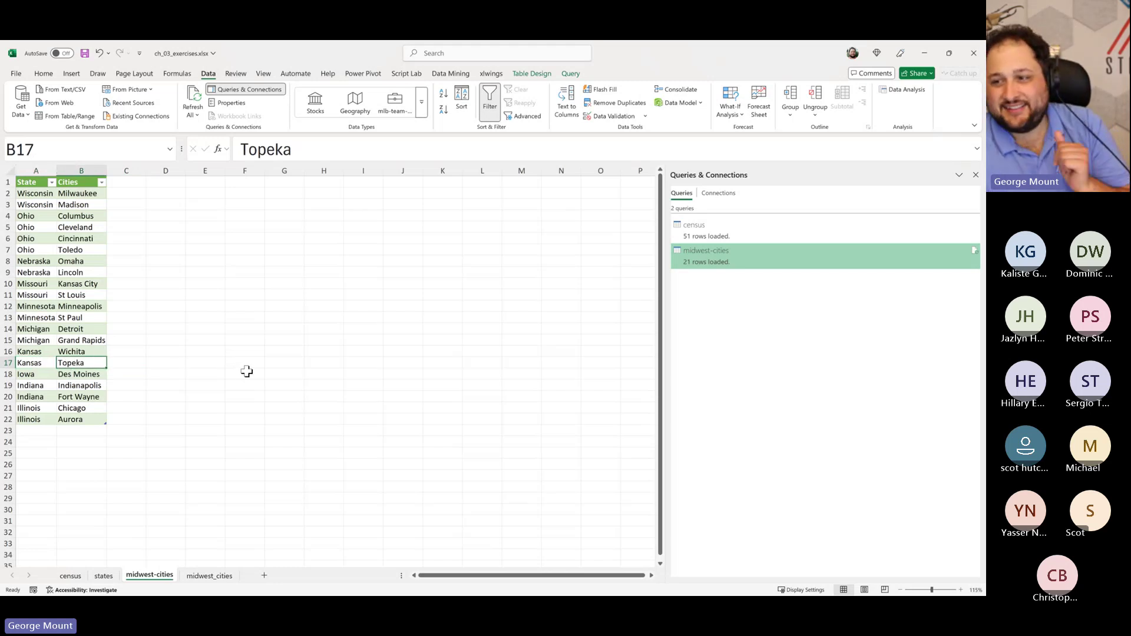